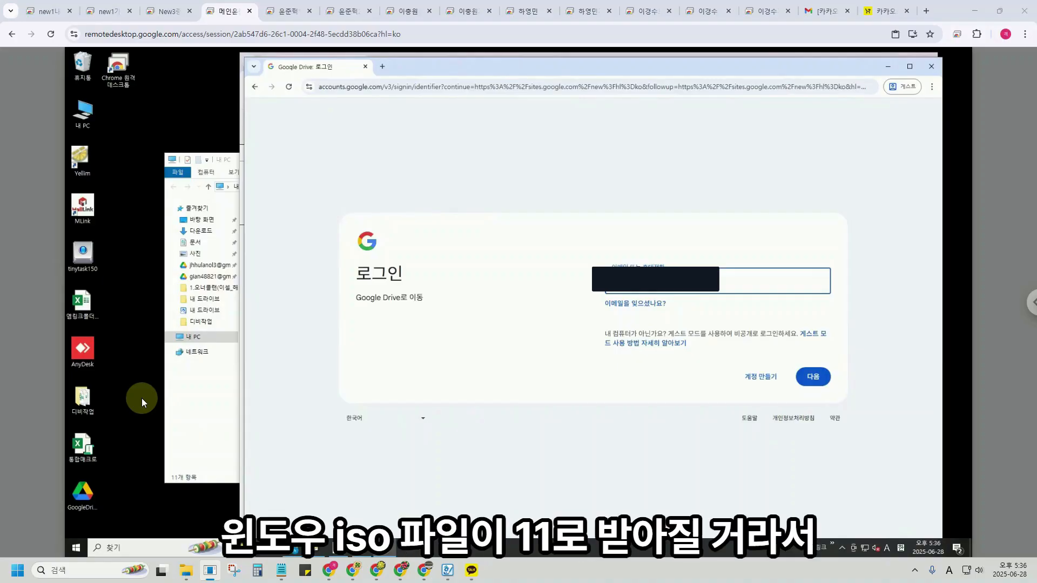
Move the Google sign-in window lower and open a new tab in the Chrome window behind it.
click(141, 397)
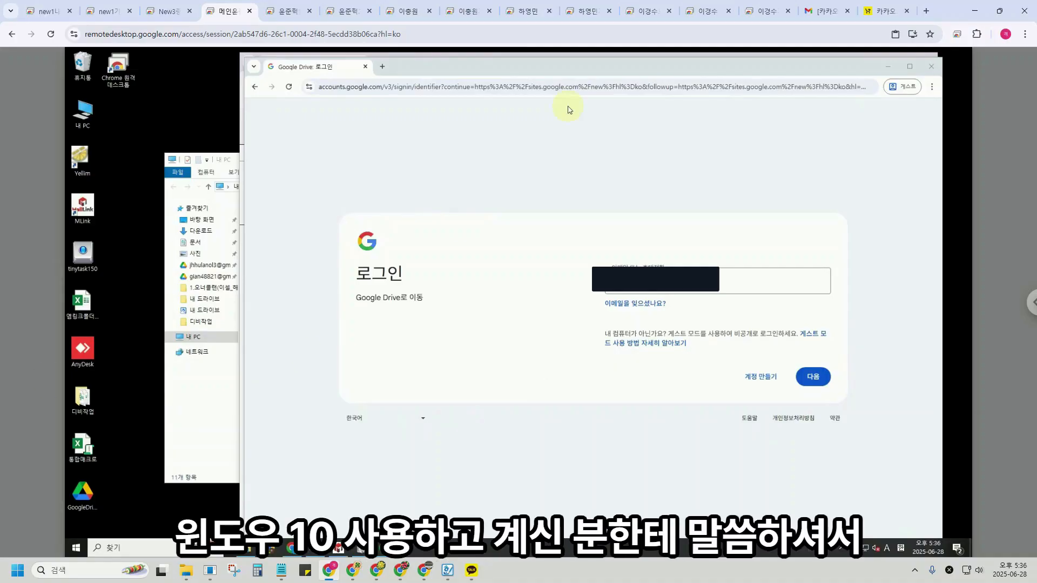
drag(562, 70, 577, 150)
click(573, 61)
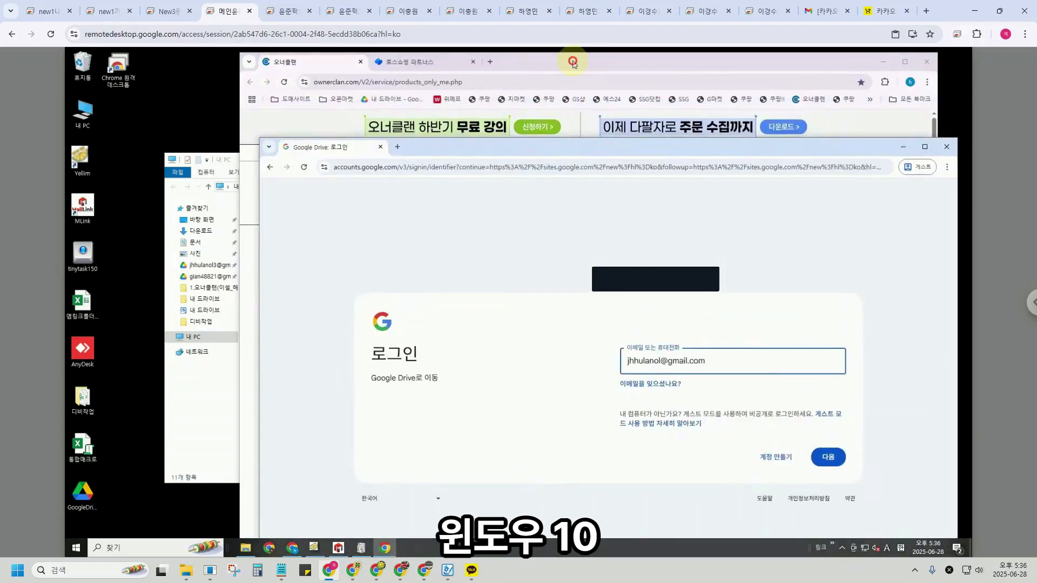
key(ctrl+t)
Search Google for 'windows 10 iso' using the suggestion list.
click(465, 242)
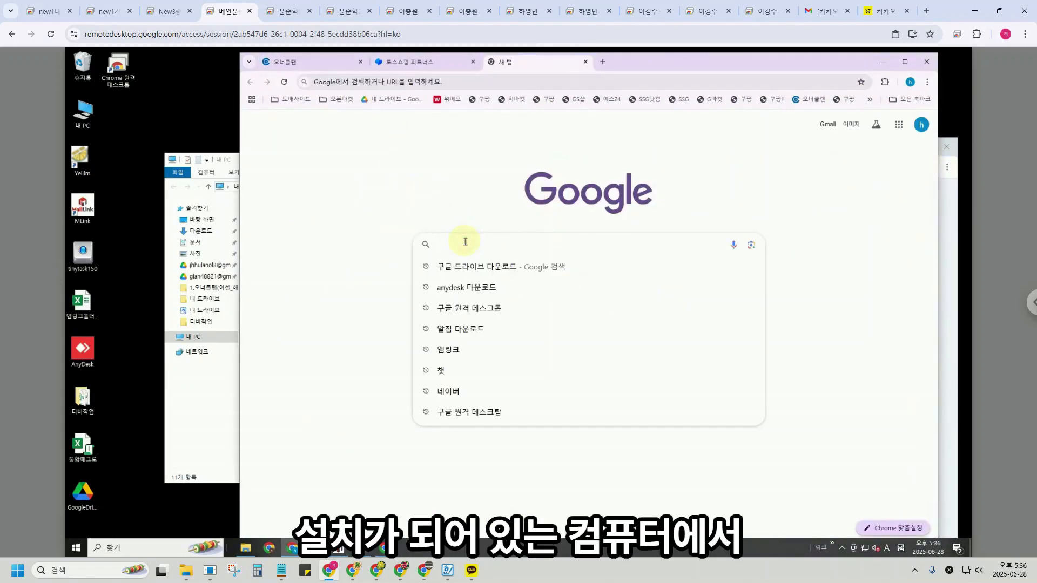
text(window)
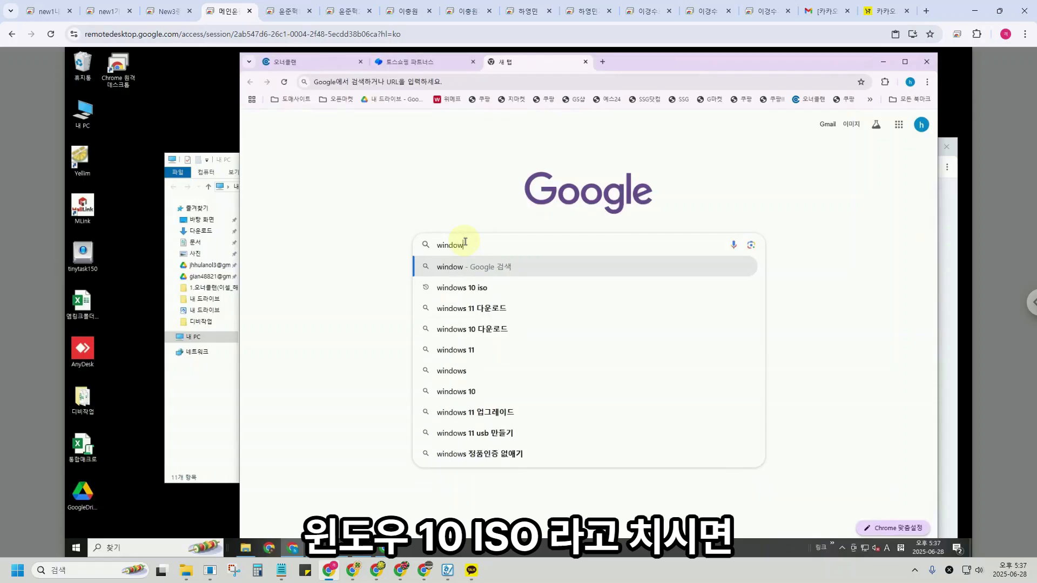
key(Down)
key(Return)
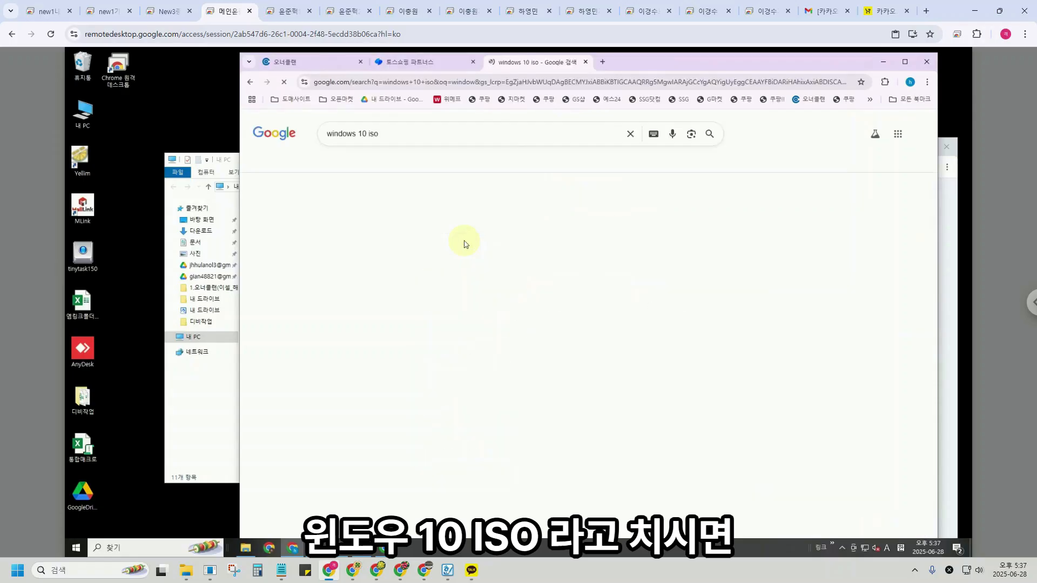
Open Microsoft's Windows 10 download page and download the installation media tool.
click(470, 218)
scroll(395, 386, down, 3)
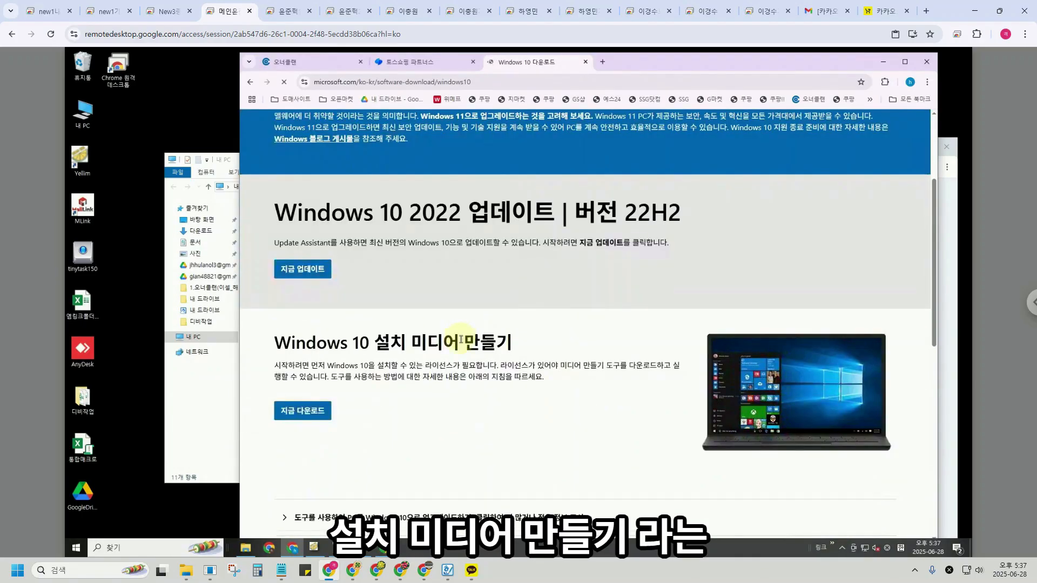
scroll(389, 377, down, 2)
click(303, 326)
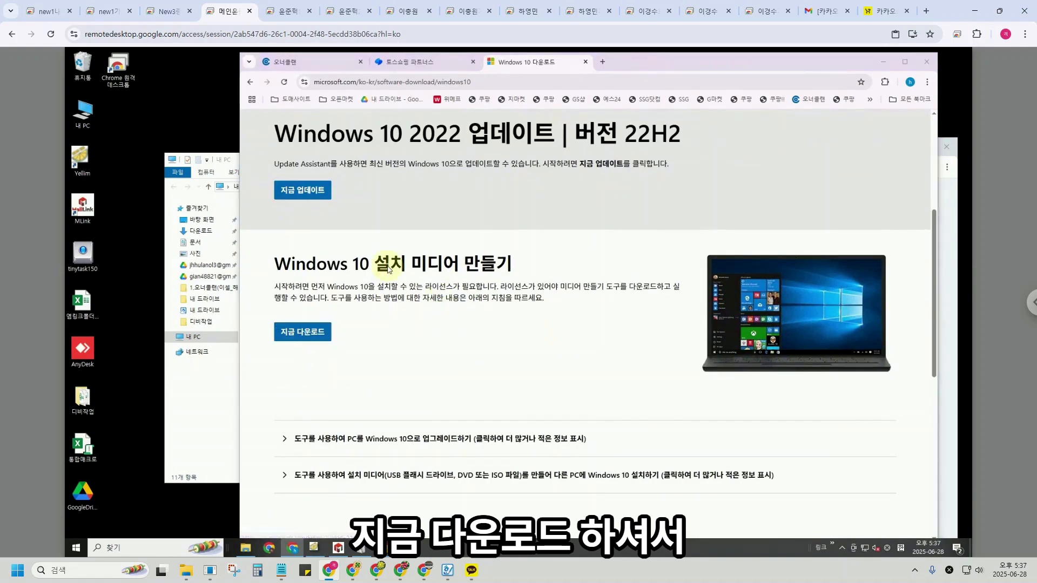
Save MediaCreationTool_22H2 to the desktop, run it, and accept the Windows 10 license terms.
click(348, 75)
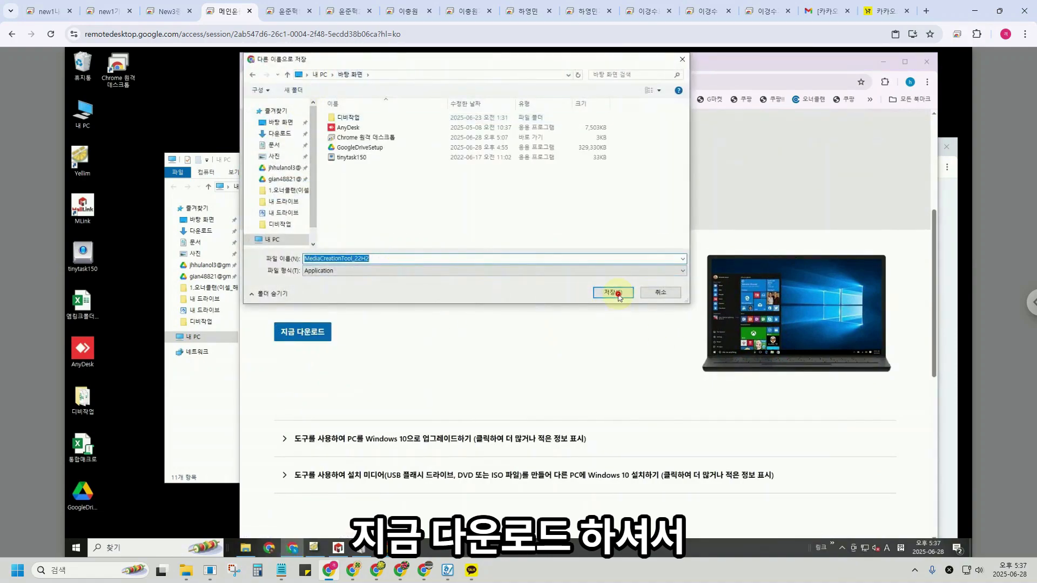
click(616, 293)
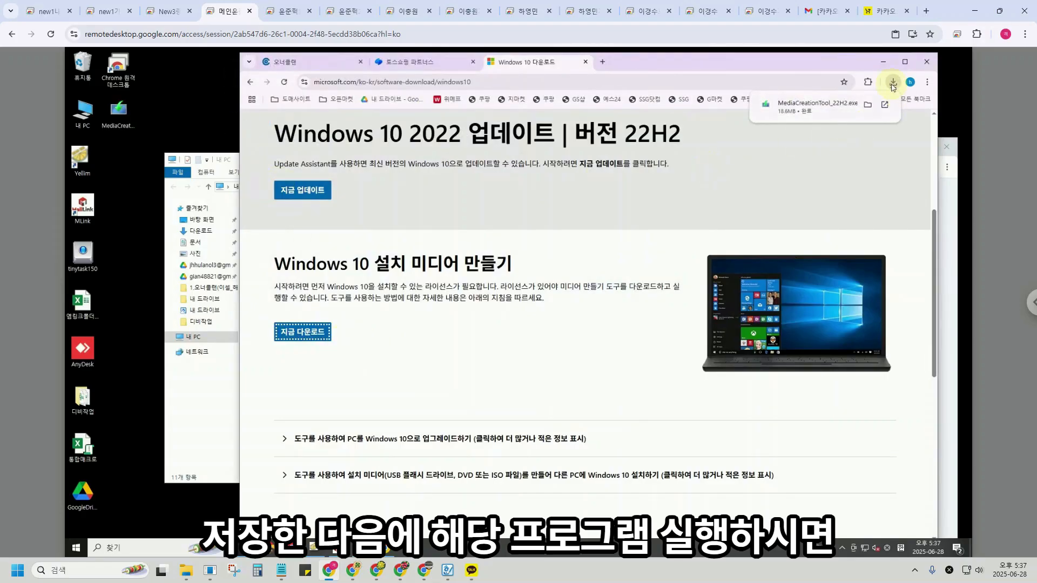
click(823, 111)
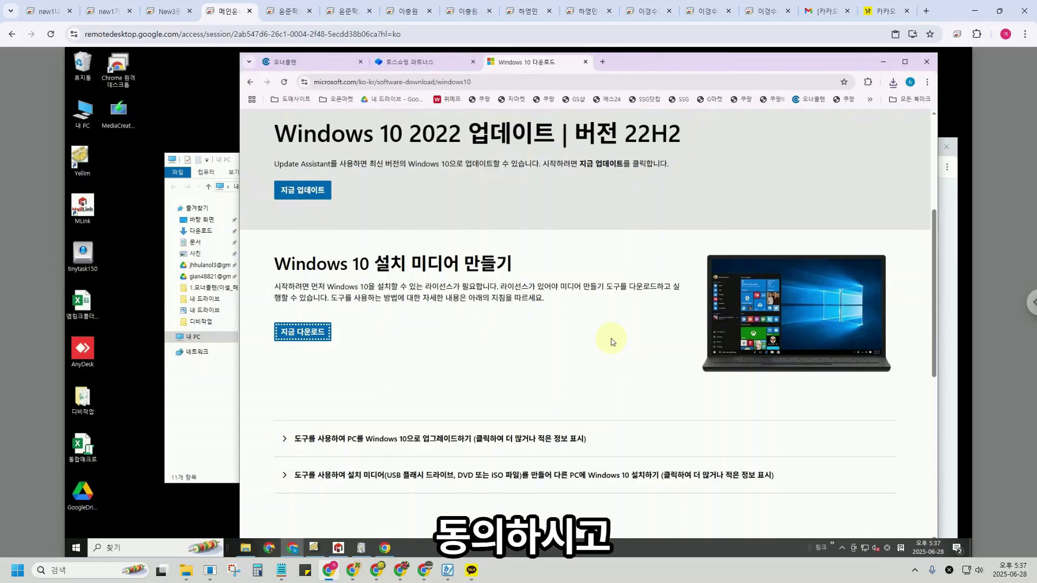
click(642, 405)
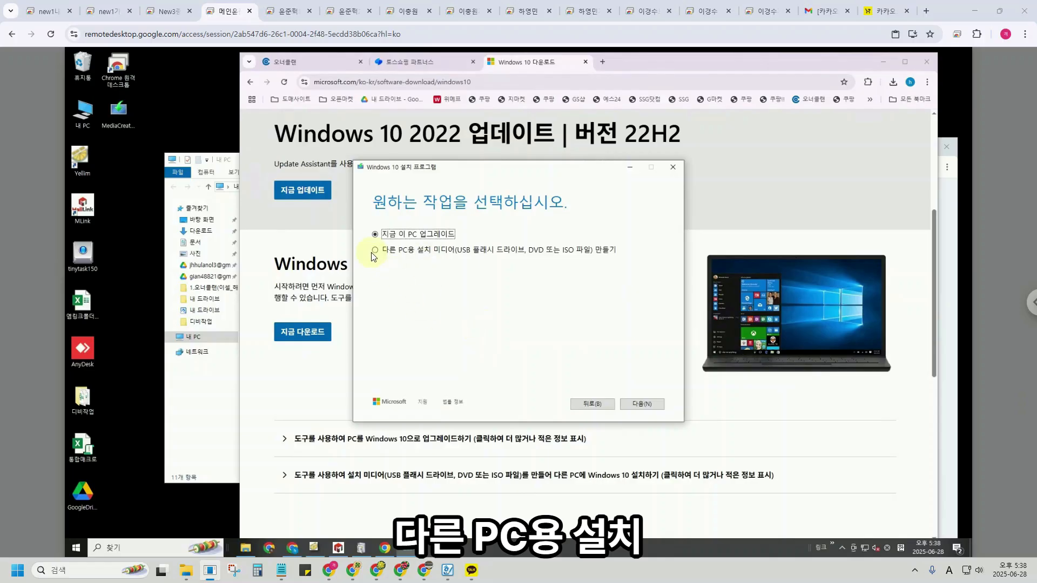
Choose to create installation media for another PC, keeping the recommended language, edition and architecture.
click(374, 253)
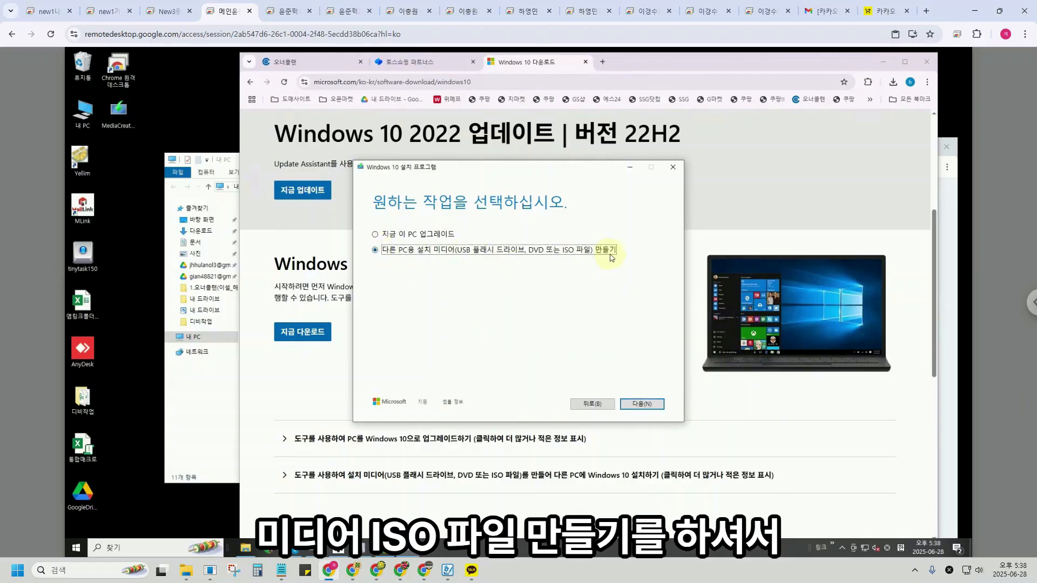
click(642, 404)
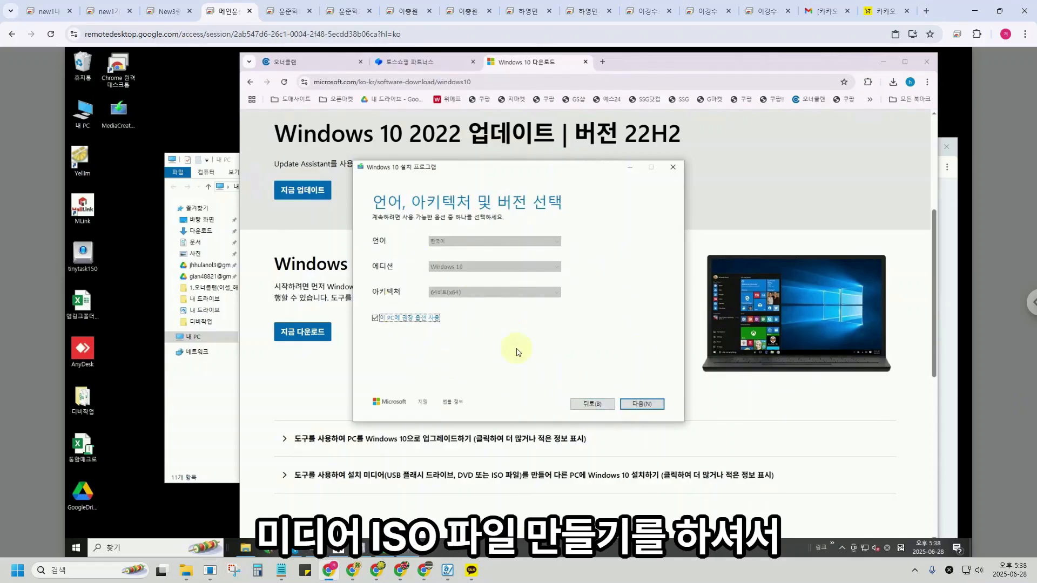
click(644, 404)
Choose ISO file, save it to the desktop to start the download, then minimize the tool.
click(375, 269)
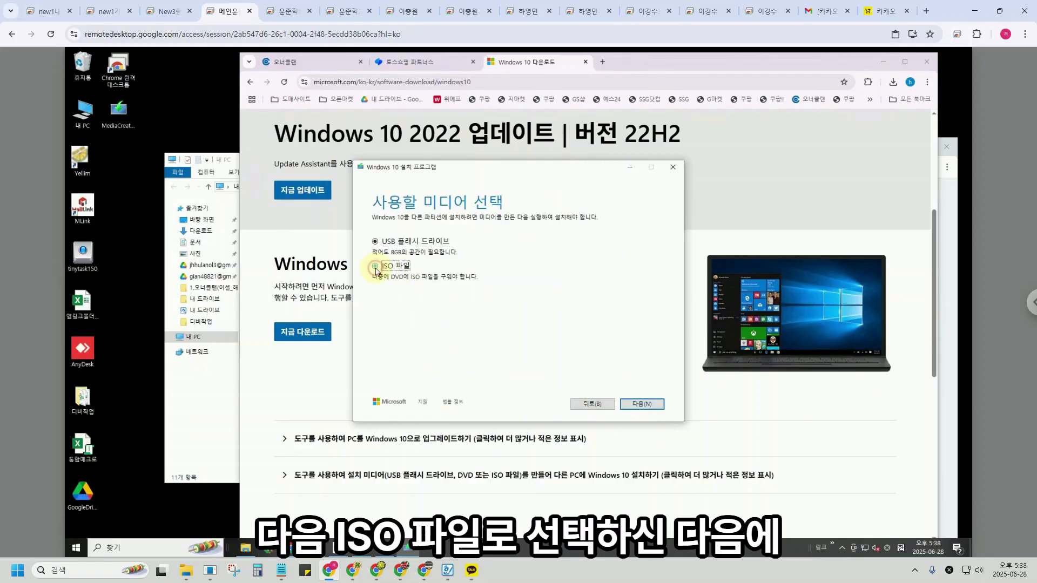
click(642, 405)
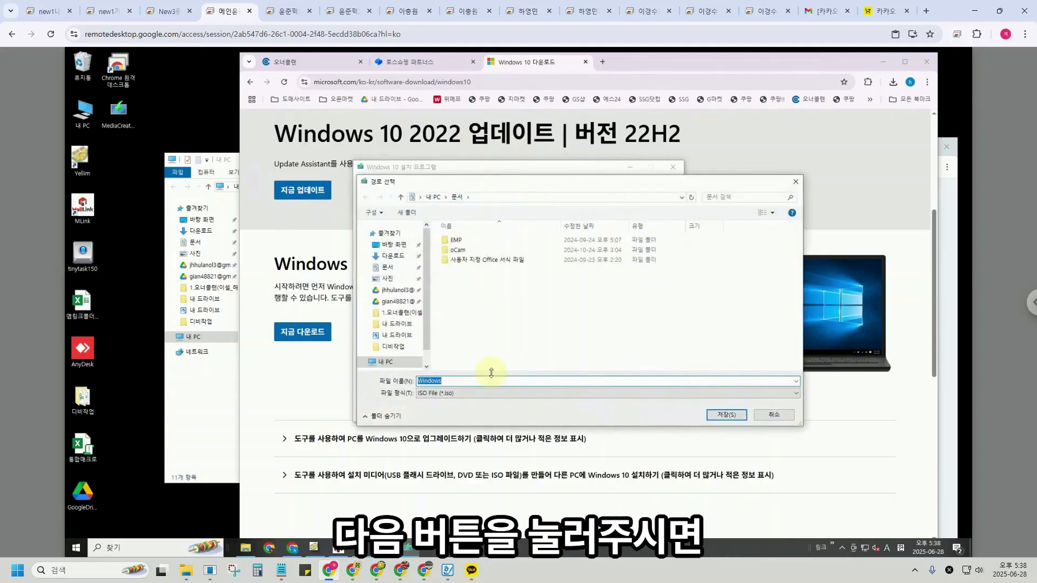
click(395, 245)
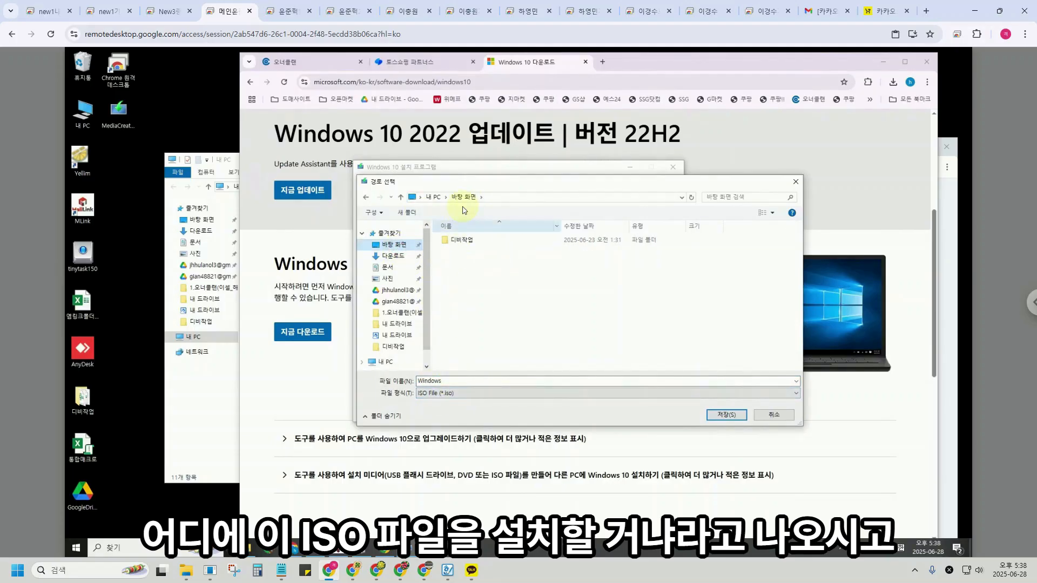
click(725, 415)
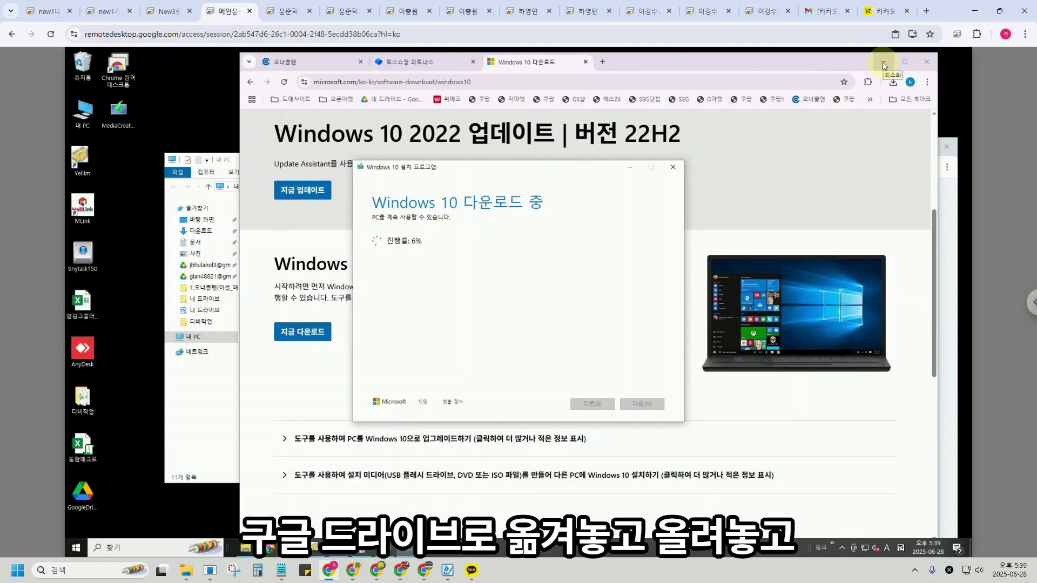
click(883, 65)
Enter the account password, retype it after the error, and finish Google sign-in.
click(780, 333)
click(827, 457)
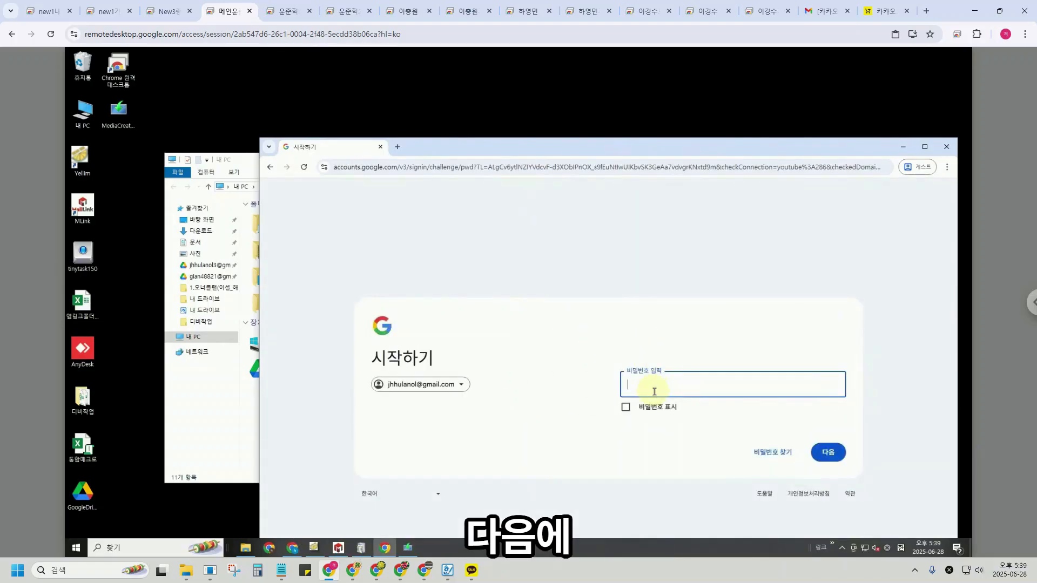
text(••)
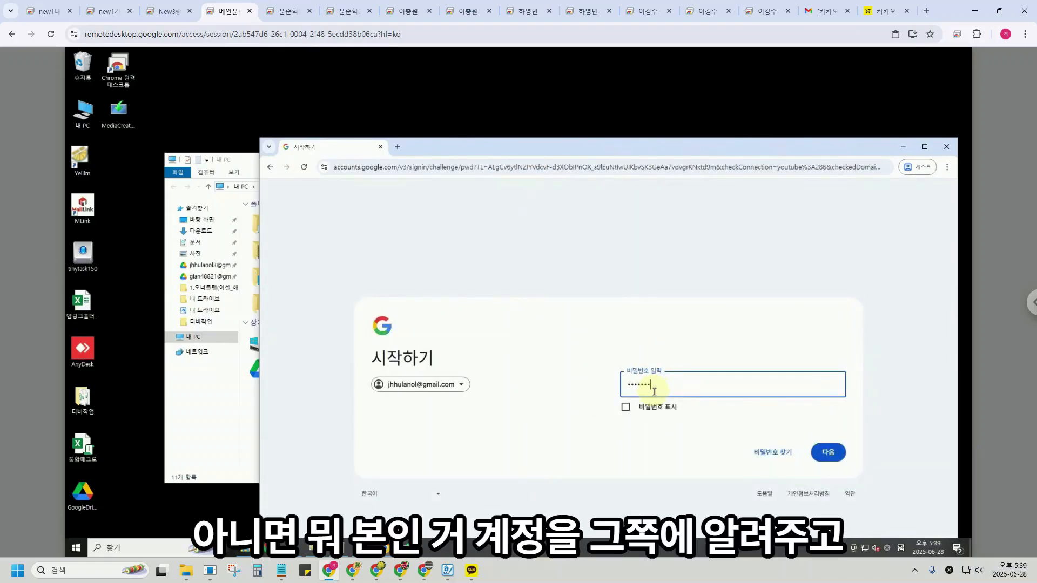
key(Return)
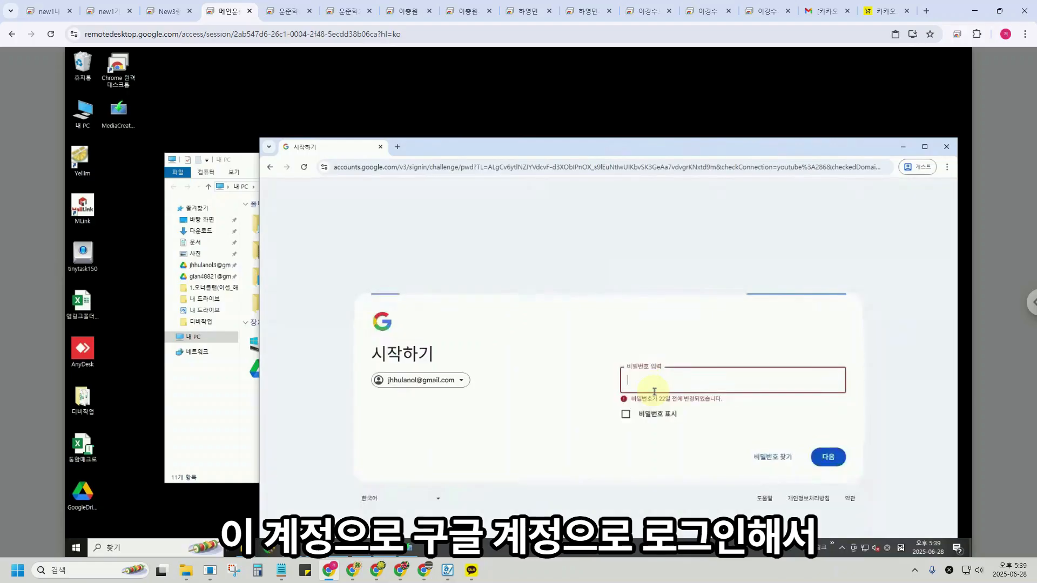
text(••••••)
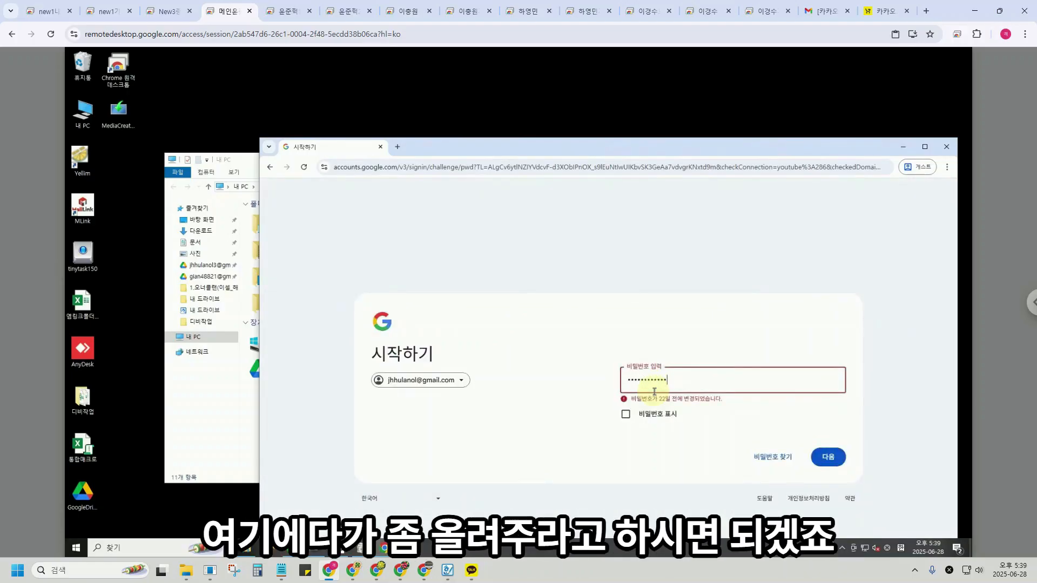
text(•)
key(Return)
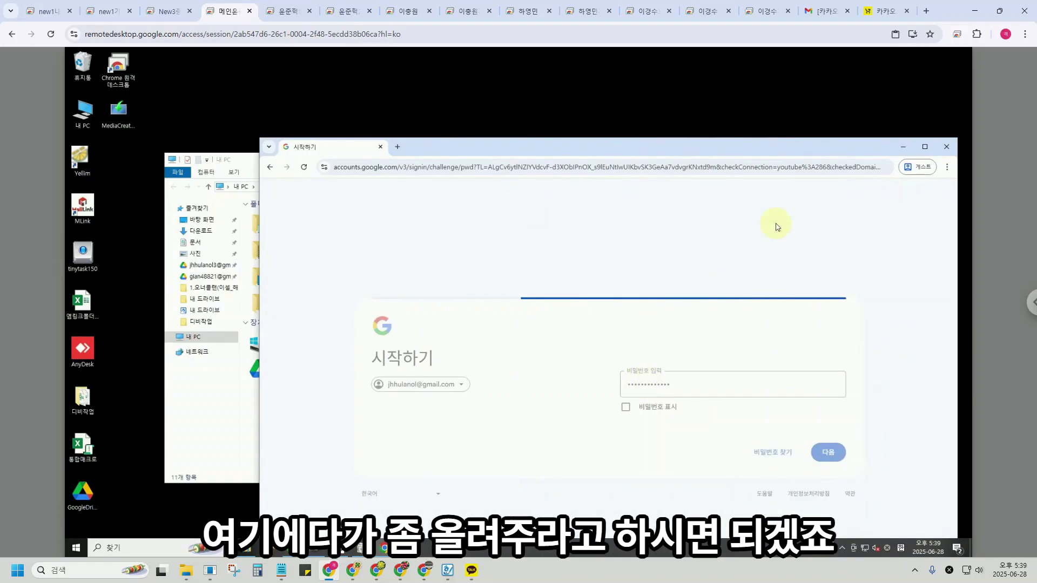
drag(708, 147, 713, 107)
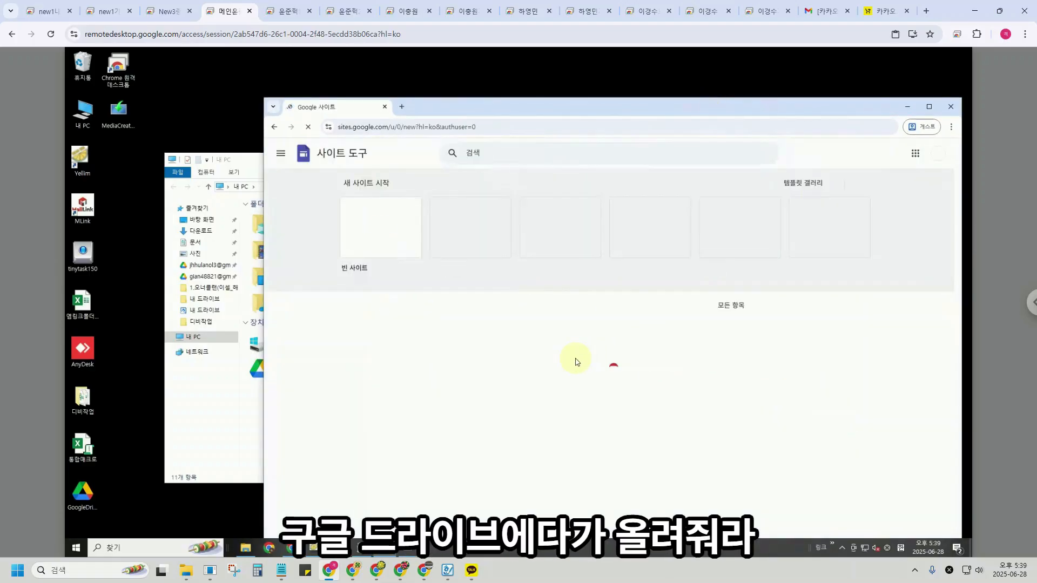
Open Google Drive from the Google apps list in Google Sites.
click(280, 153)
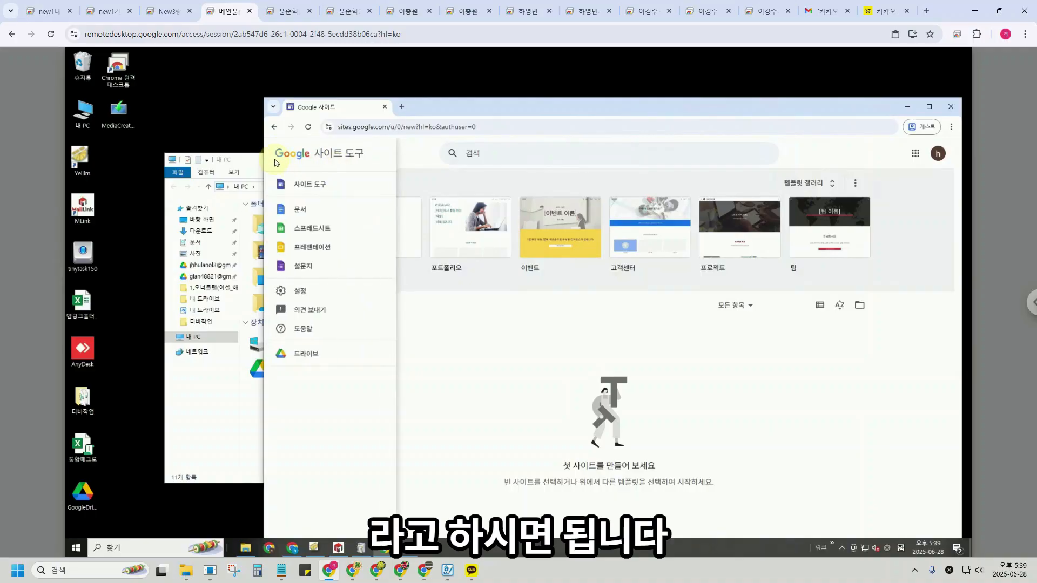
click(513, 345)
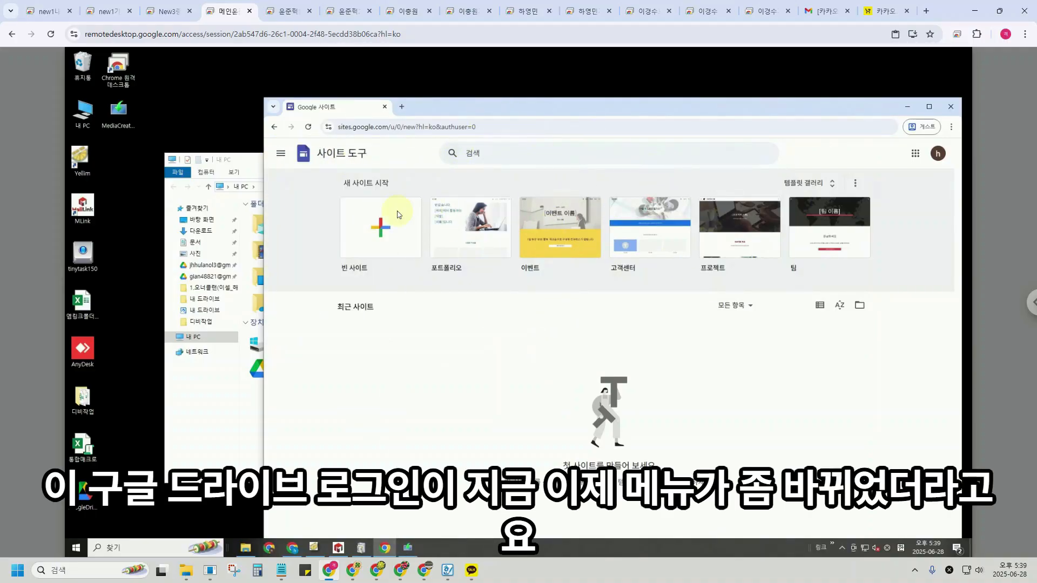
click(280, 154)
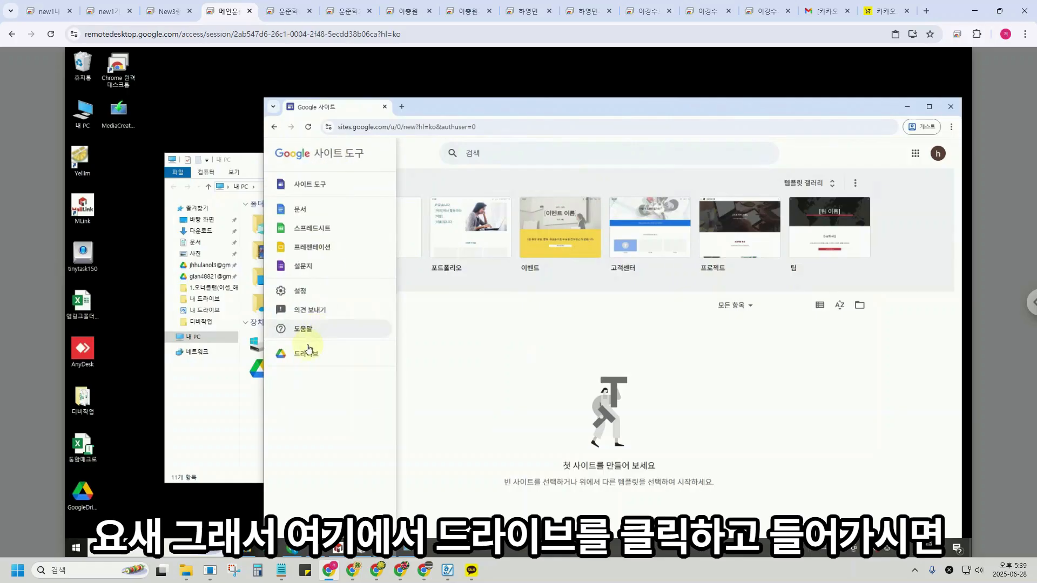
click(305, 354)
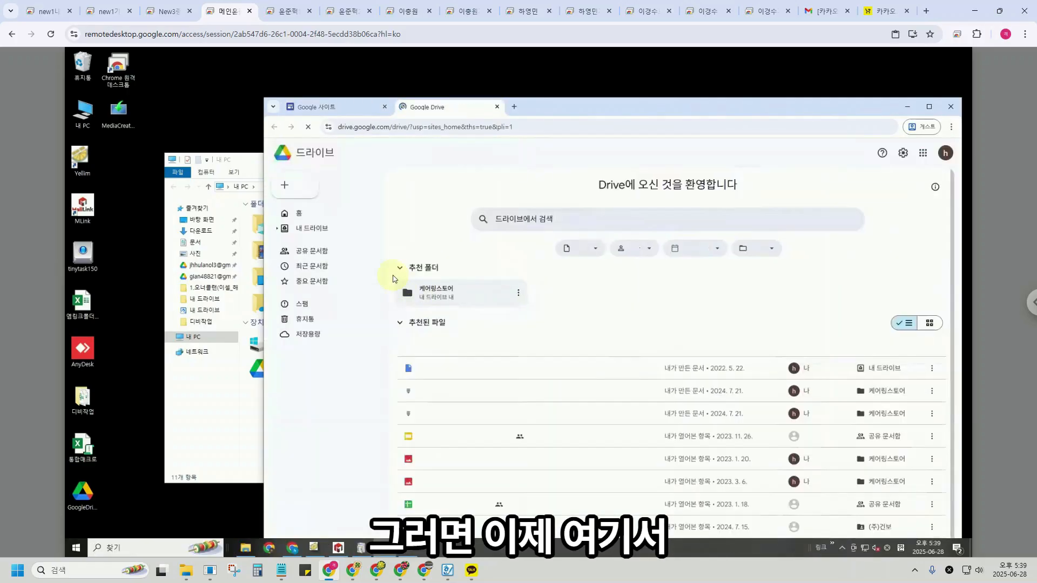
Download the 4.29GB Windows 10 21H2 Pro ISO from My Drive, confirming past the virus-scan warning.
click(320, 229)
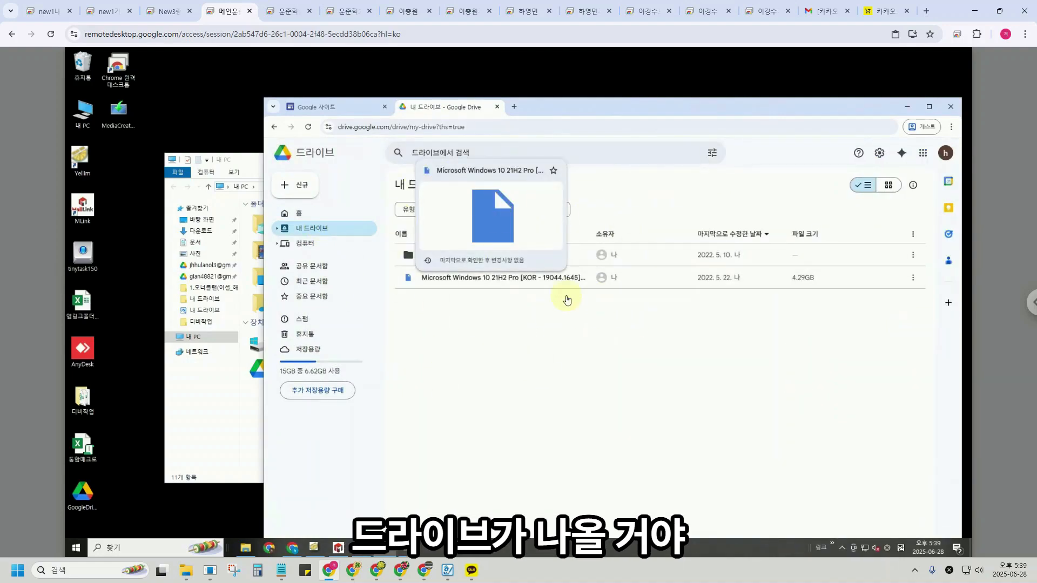
right_click(504, 281)
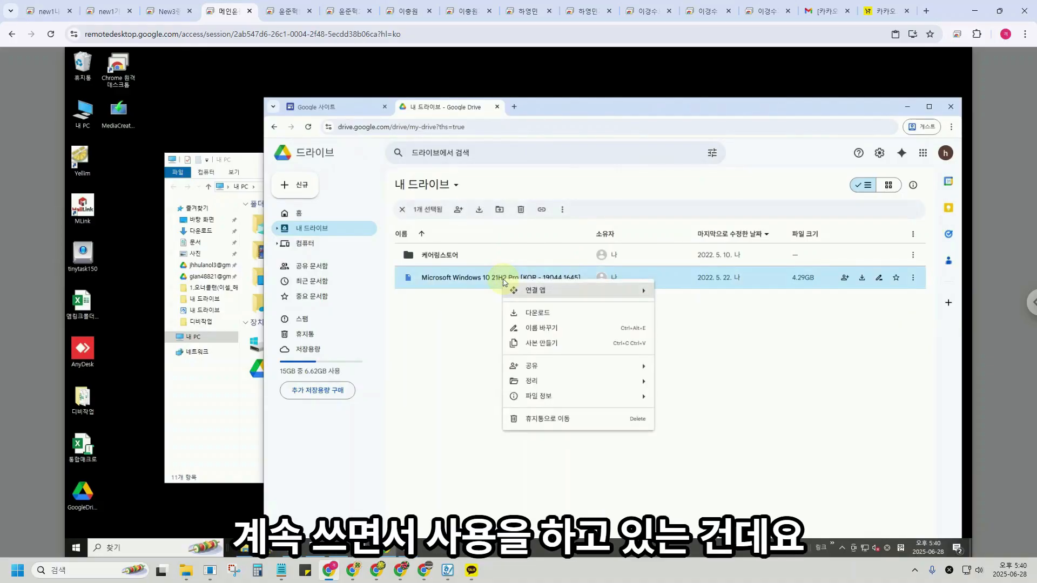
click(536, 315)
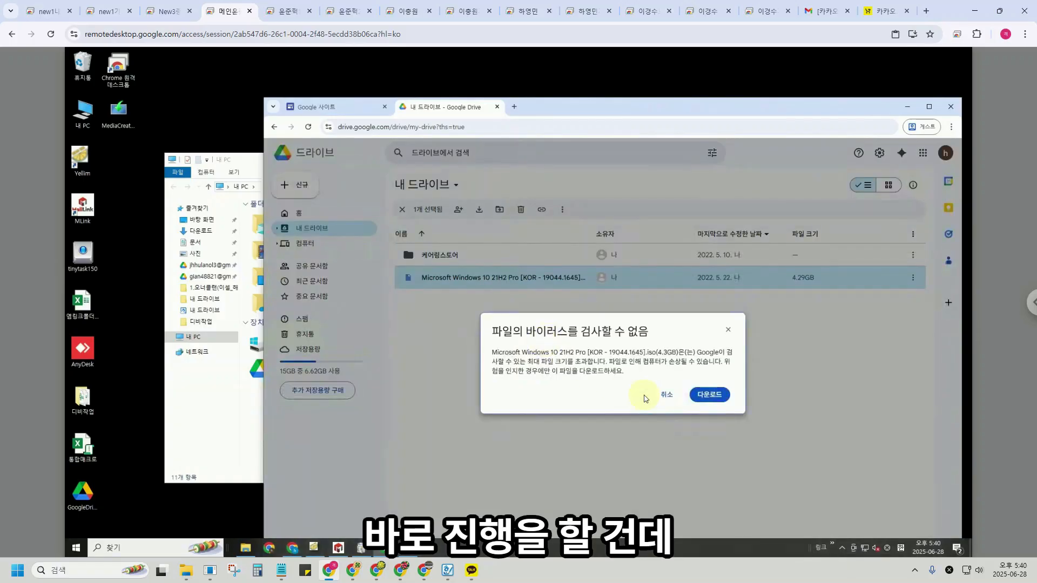
click(709, 394)
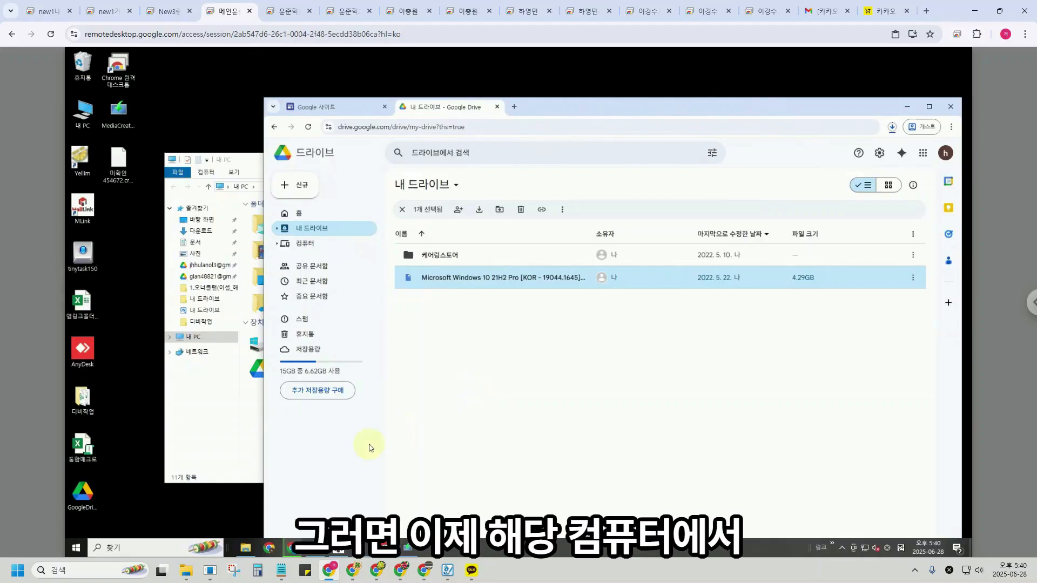
Open 'Turn Windows features on or off' by searching 'hy' in the taskbar.
click(142, 548)
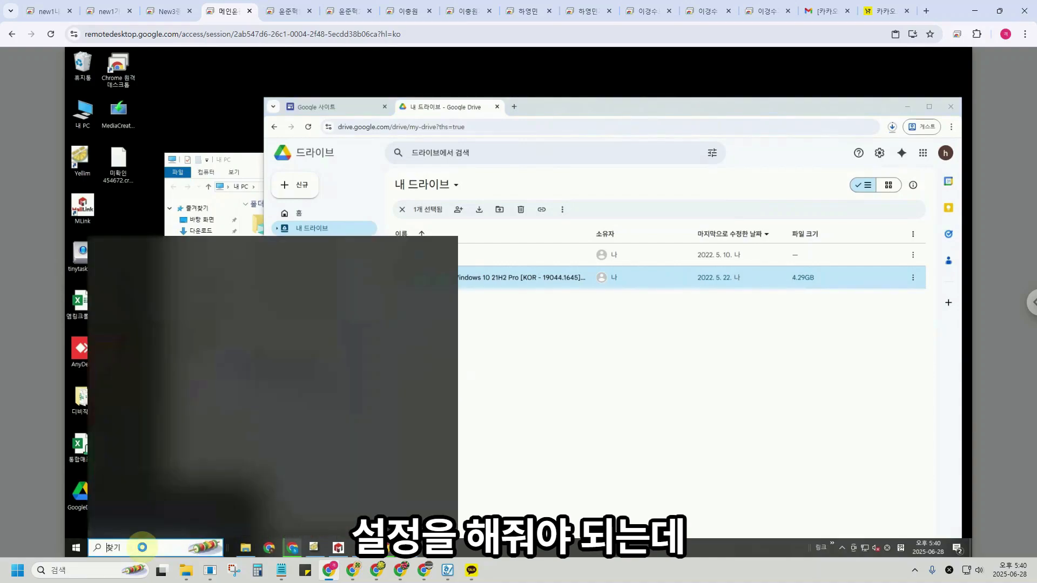
text(hy)
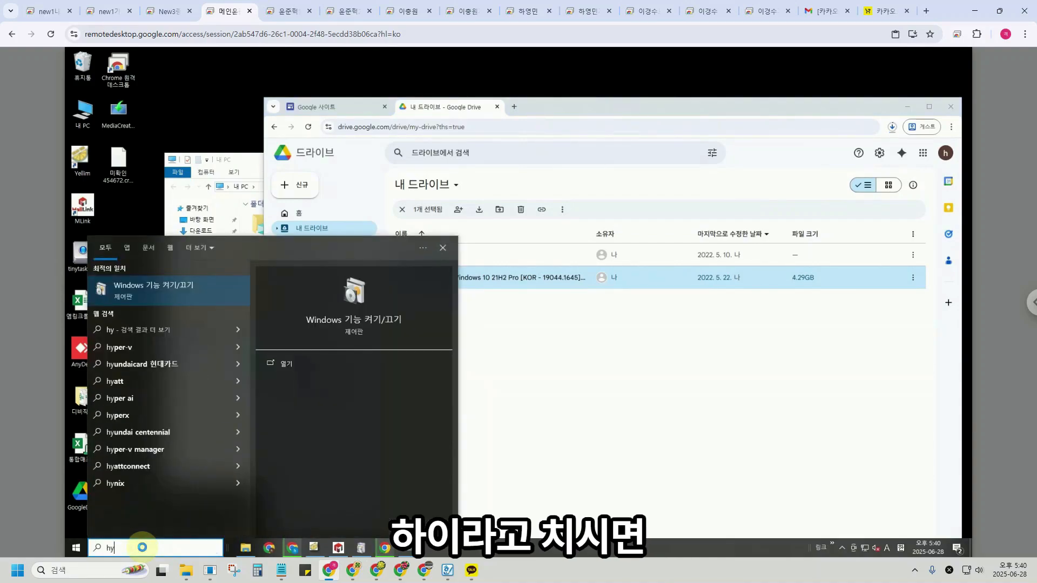
key(Return)
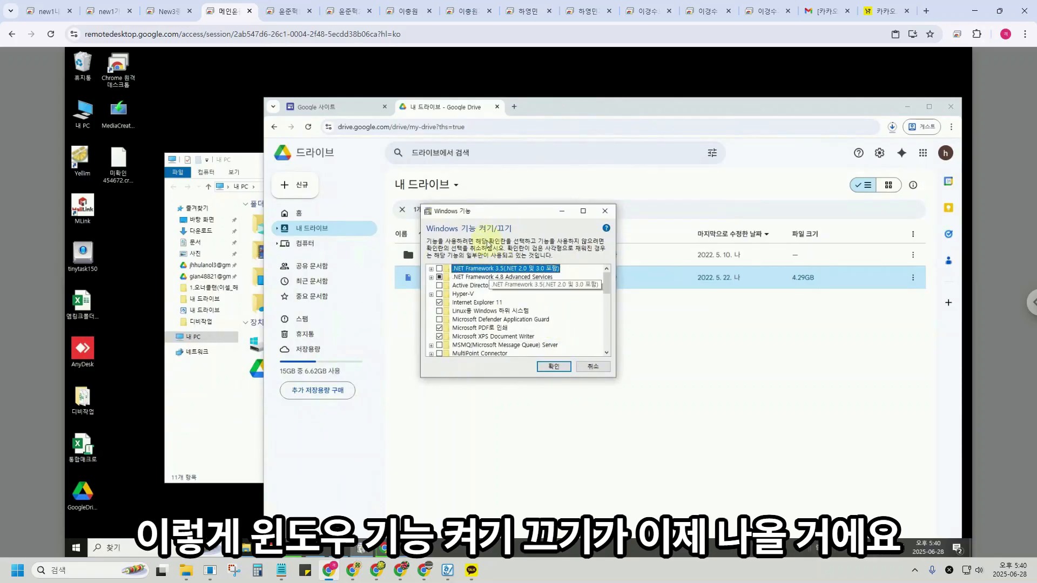
click(122, 550)
text(hy)
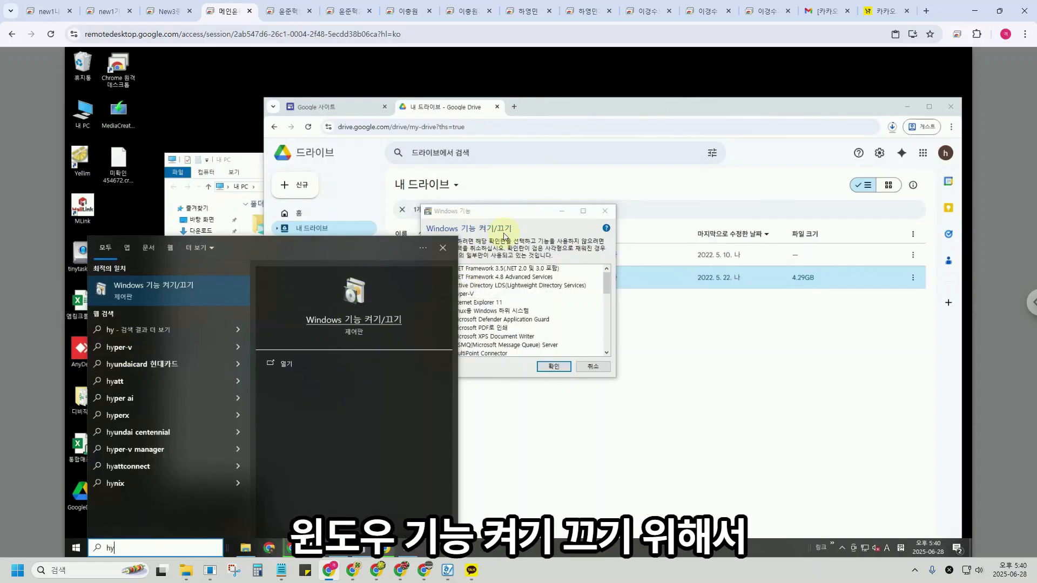
click(517, 212)
Tick Hyper-V, expand it, and leave Hyper-V Platform unticked.
click(439, 293)
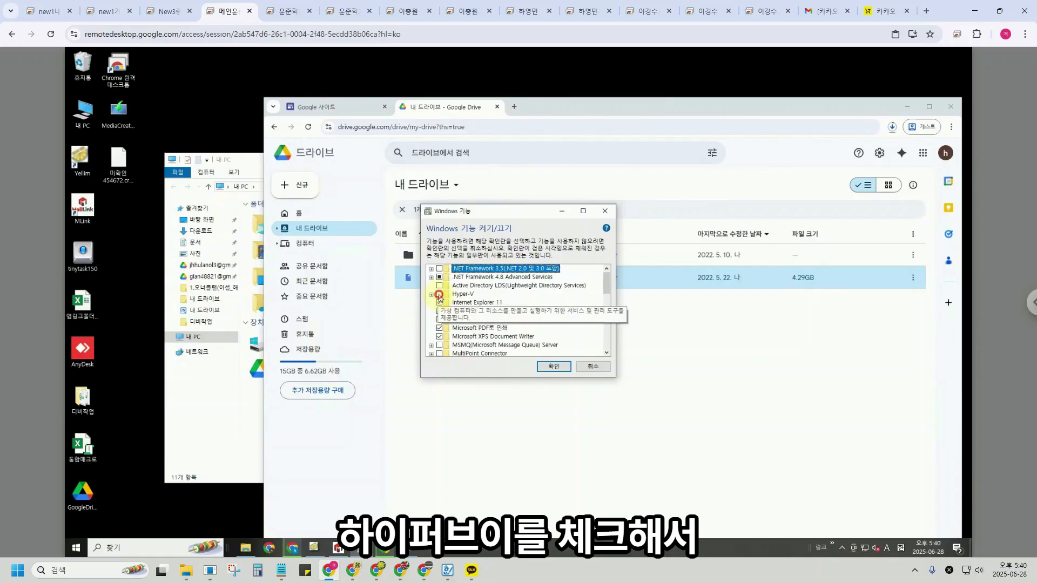
click(431, 294)
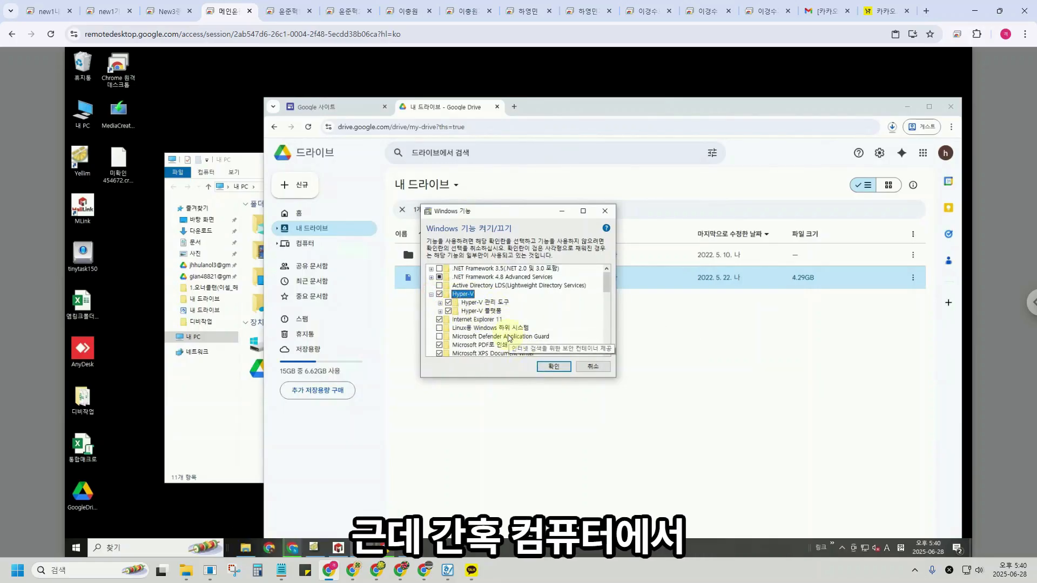
click(449, 311)
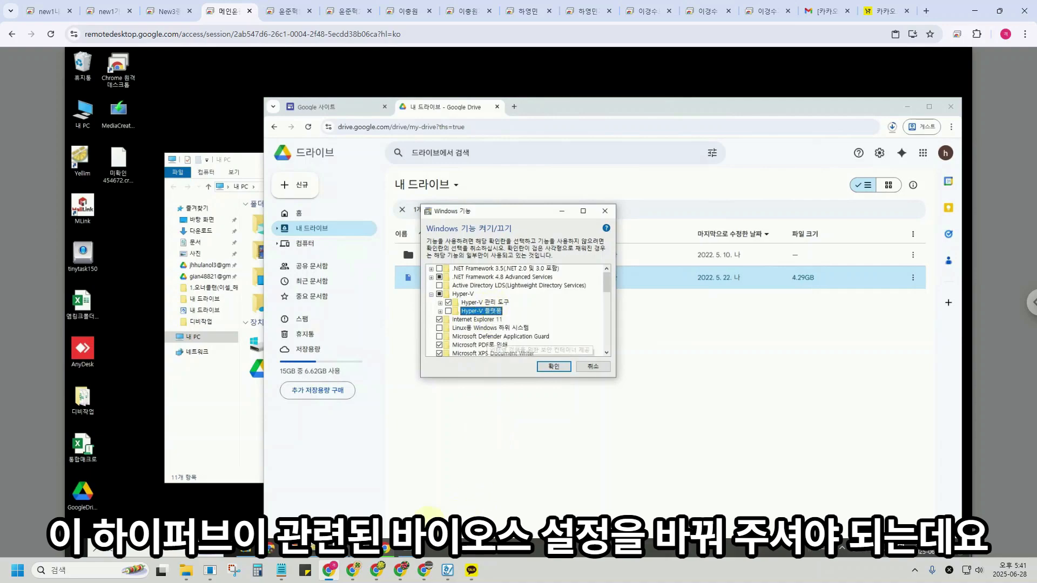
click(356, 574)
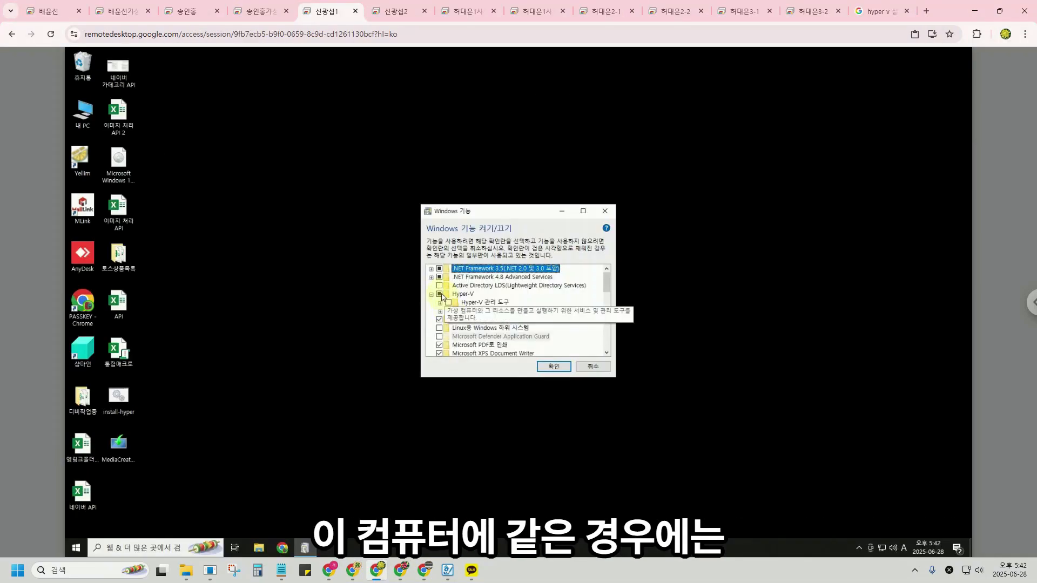
Tick Hyper-V Management Tools on the second PC, then view the 'hyper v 설치 오류' search results.
click(442, 294)
click(449, 303)
click(449, 312)
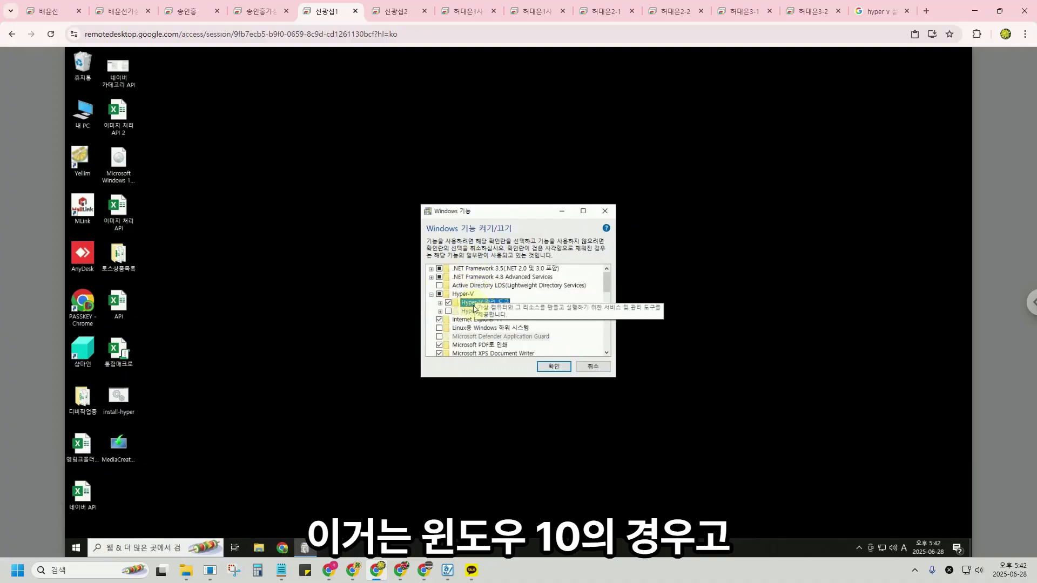
click(874, 11)
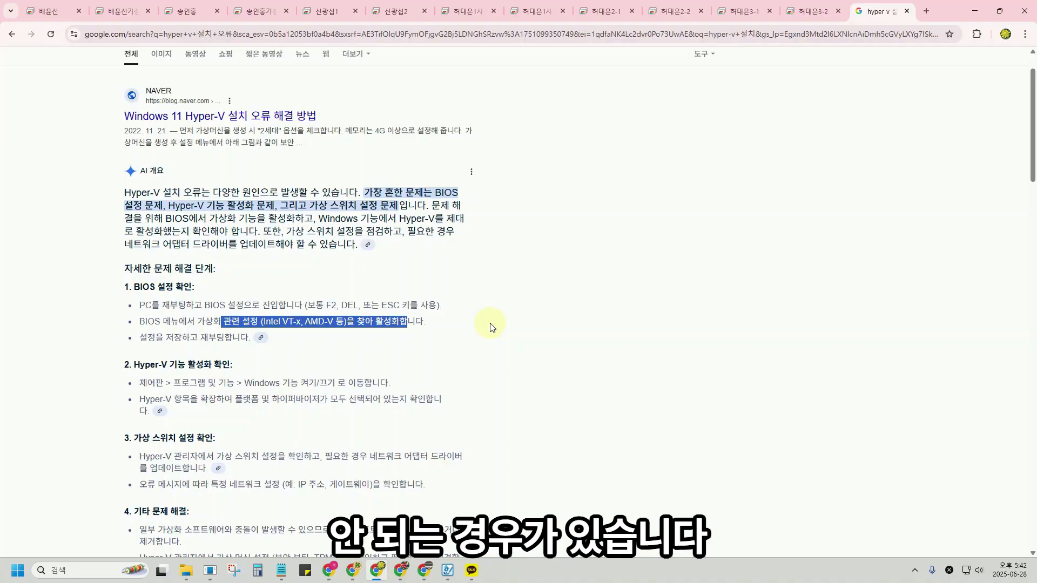
Highlight the BIOS virtualization steps in the AI overview and open the save-and-reboot step's source.
drag(152, 305, 401, 305)
drag(154, 321, 335, 322)
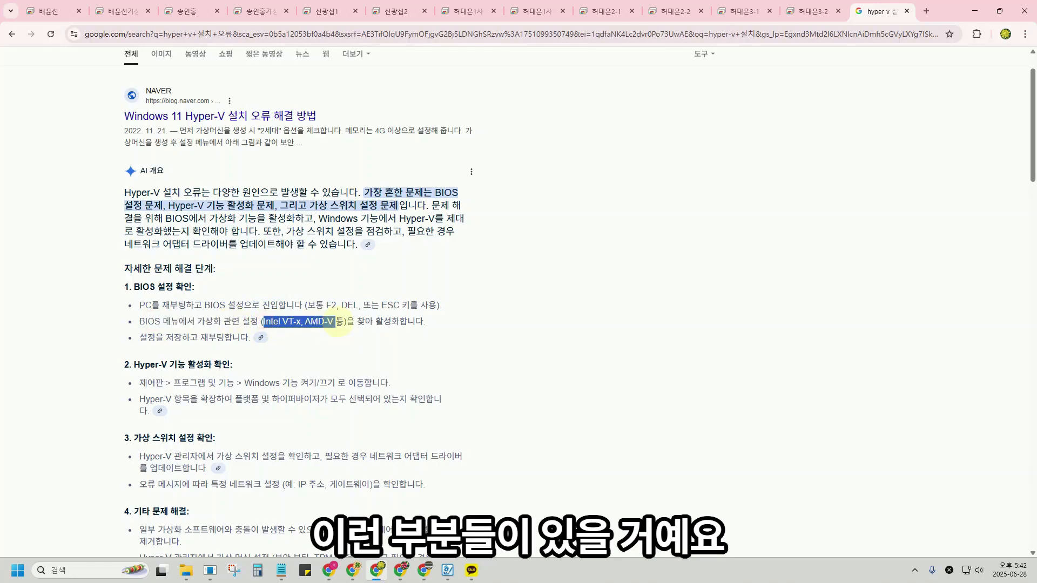
click(323, 324)
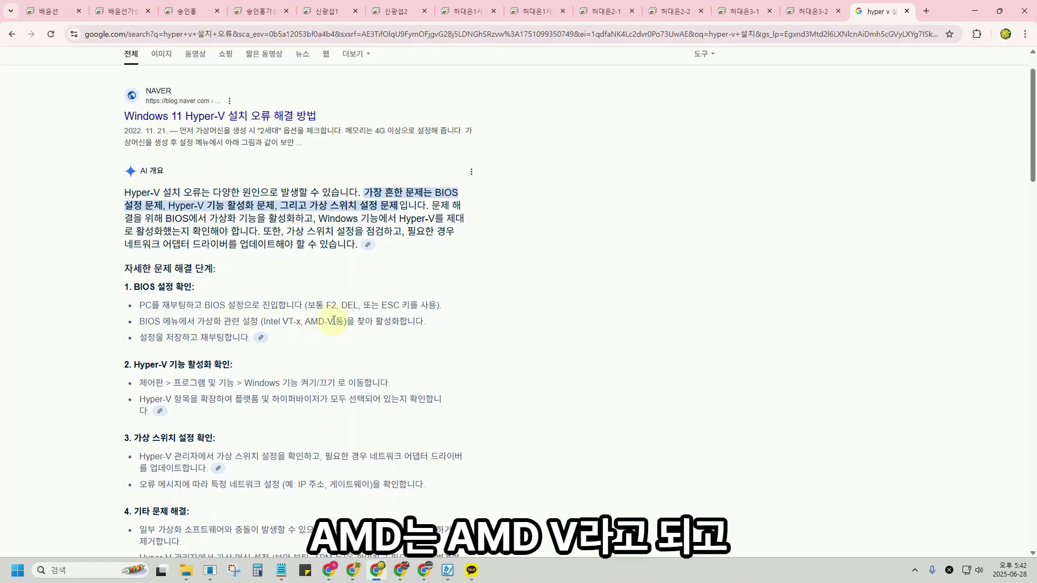
click(263, 337)
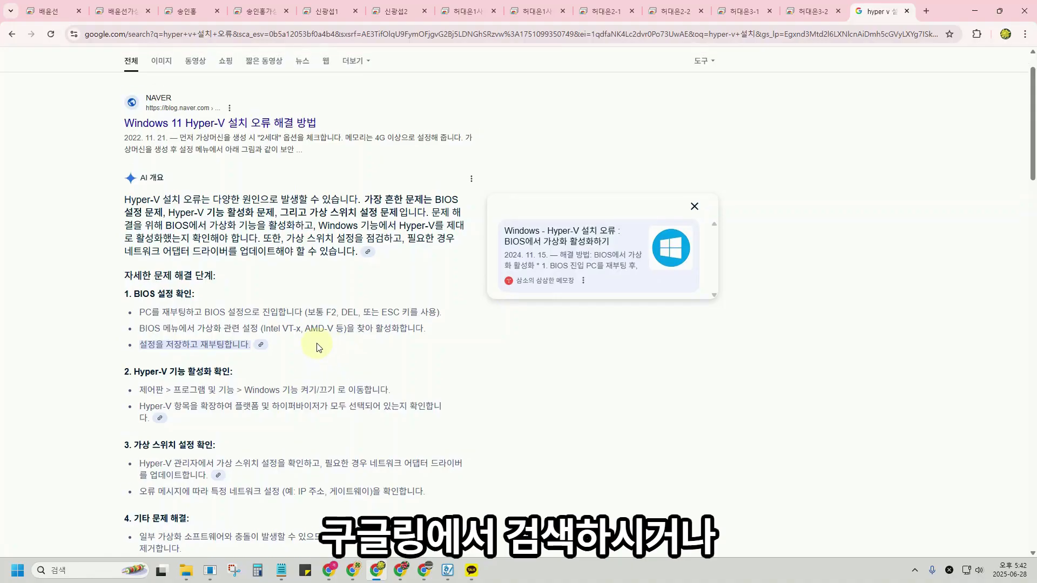
scroll(318, 347, up, 1)
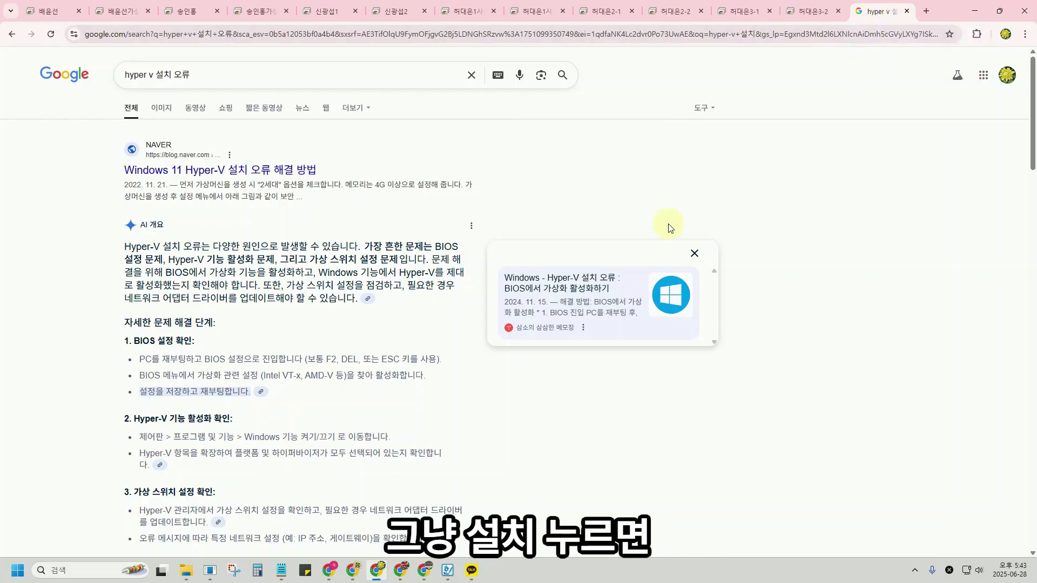
Tick Hyper-V Platform, then search 'System' (시스템) to confirm the edition is Windows 10 Pro.
click(329, 570)
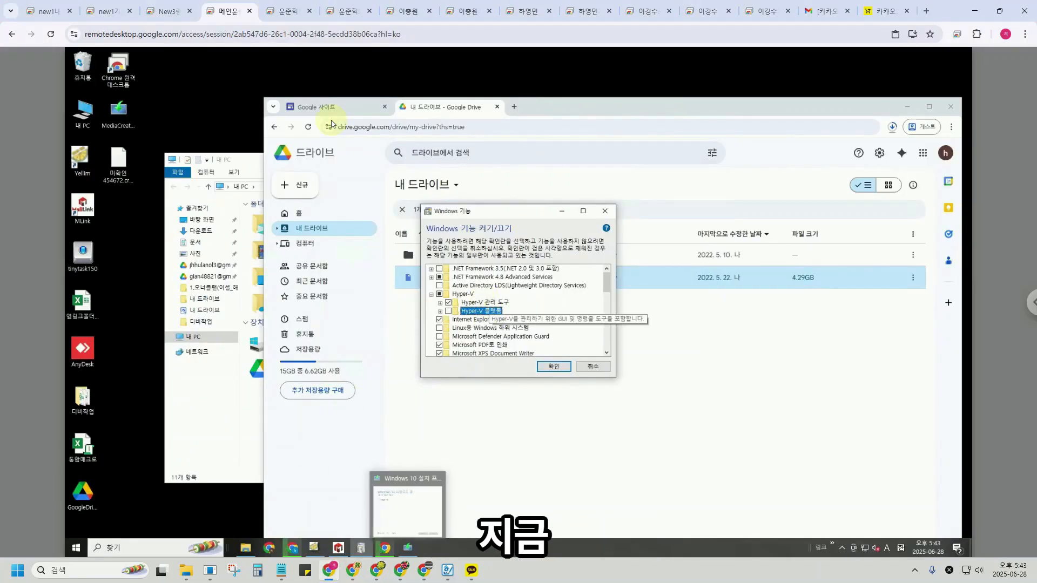
click(448, 311)
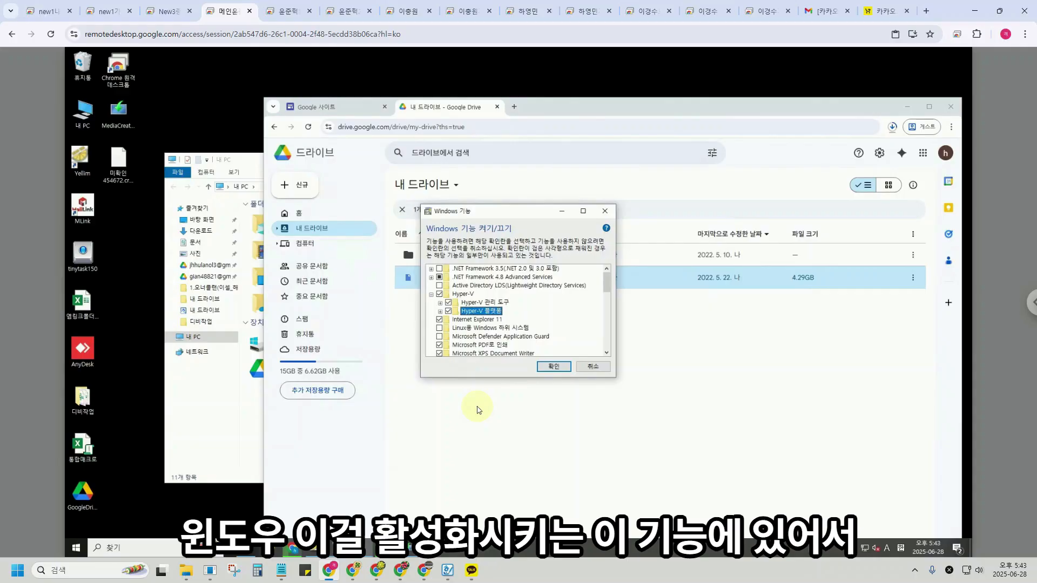
click(141, 548)
text(제)
key(BackSpace)
key(BackSpace)
text(시스템)
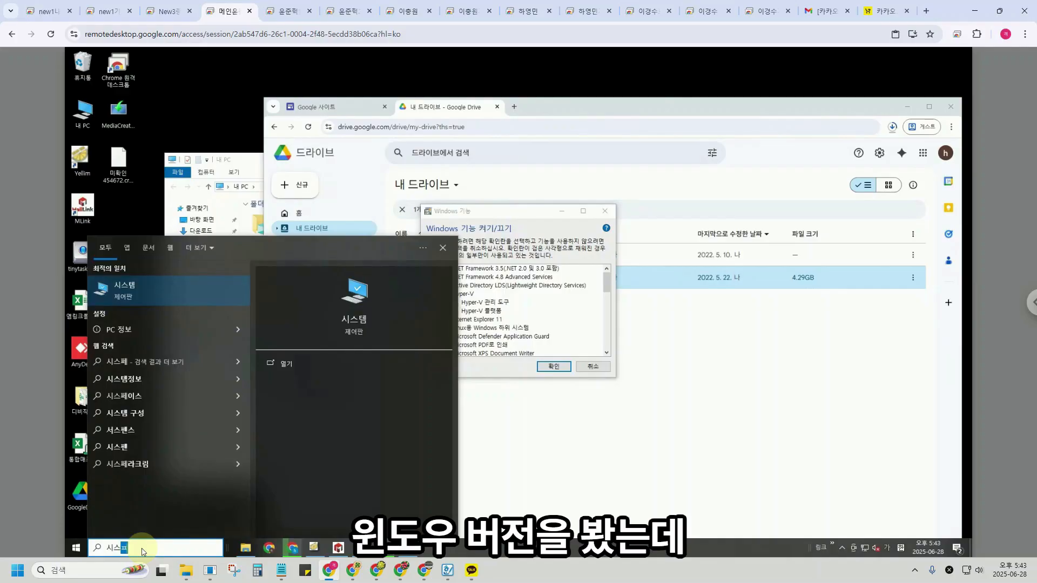
key(Return)
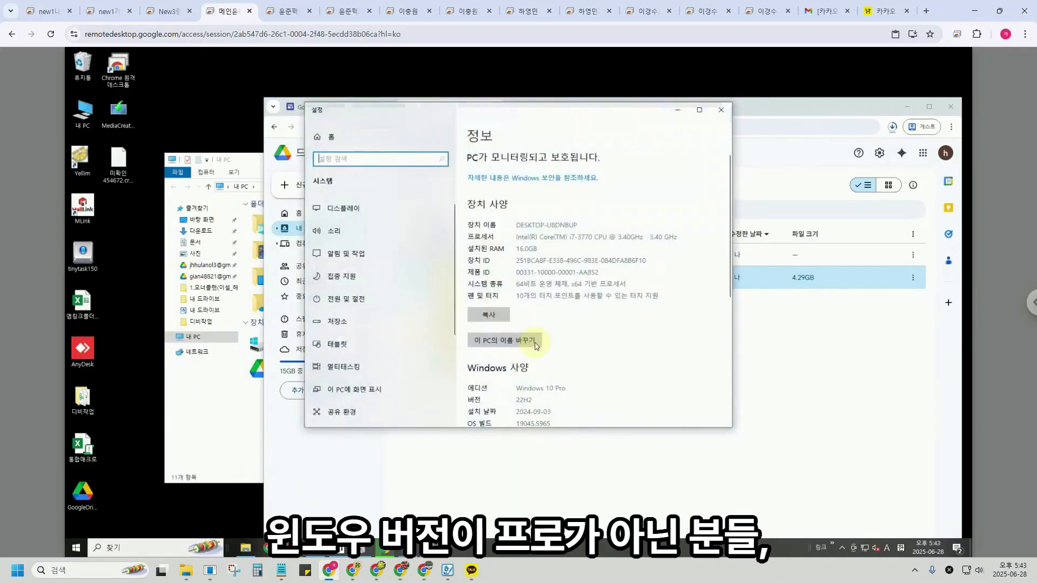
drag(552, 389, 588, 391)
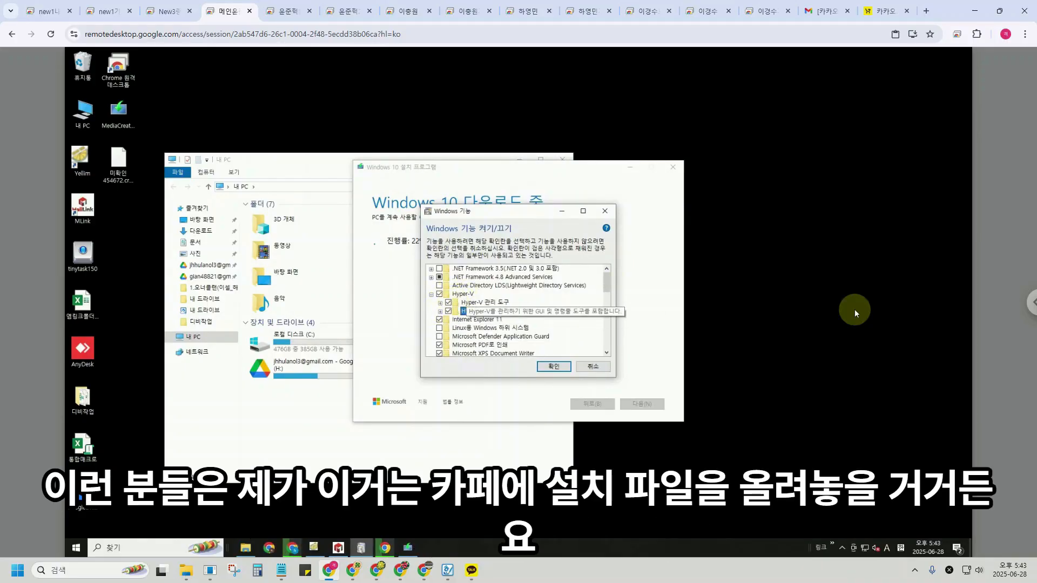
Upload install-hyper from the Google Drive 잡동-20250411T114039Z-001 folder to the remote PC.
click(460, 311)
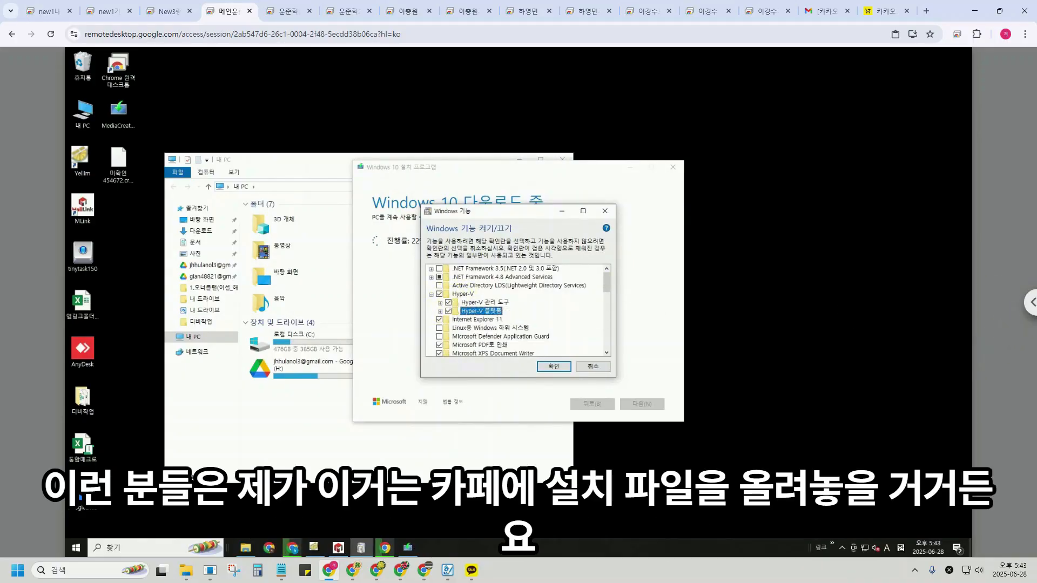
click(1025, 306)
click(860, 430)
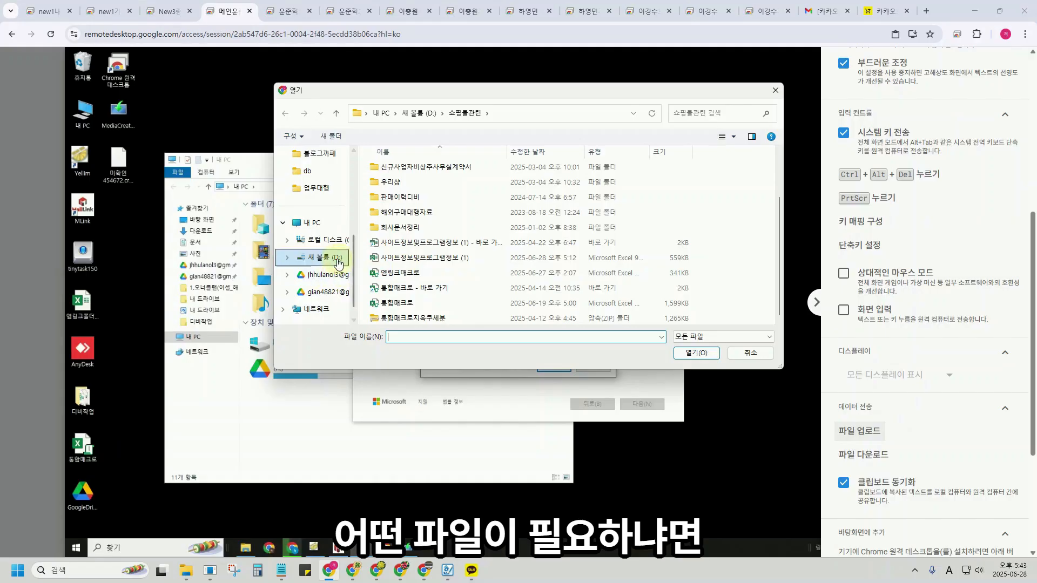
click(324, 257)
click(324, 291)
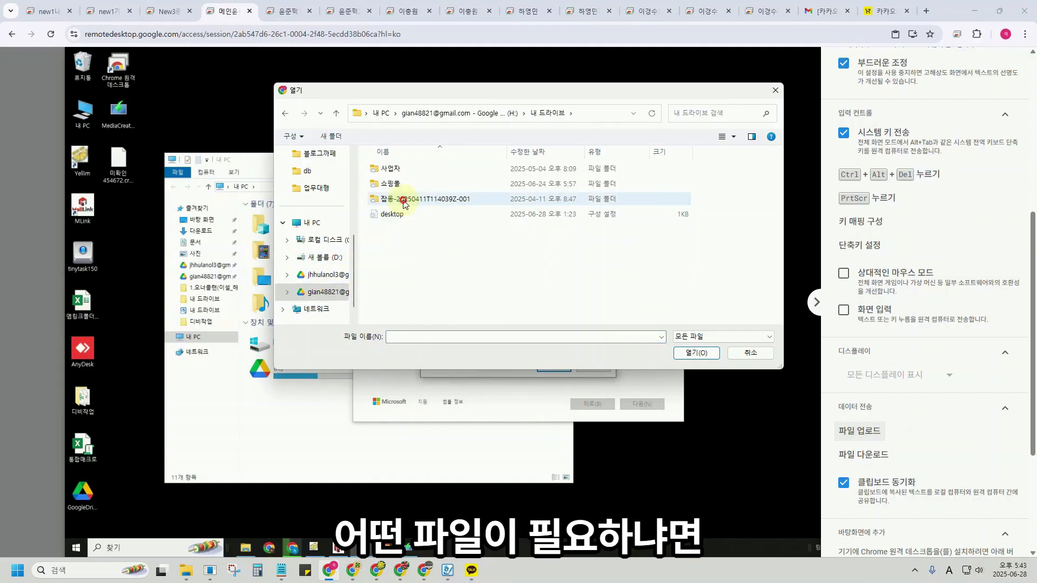
double_click(404, 203)
click(408, 185)
click(702, 356)
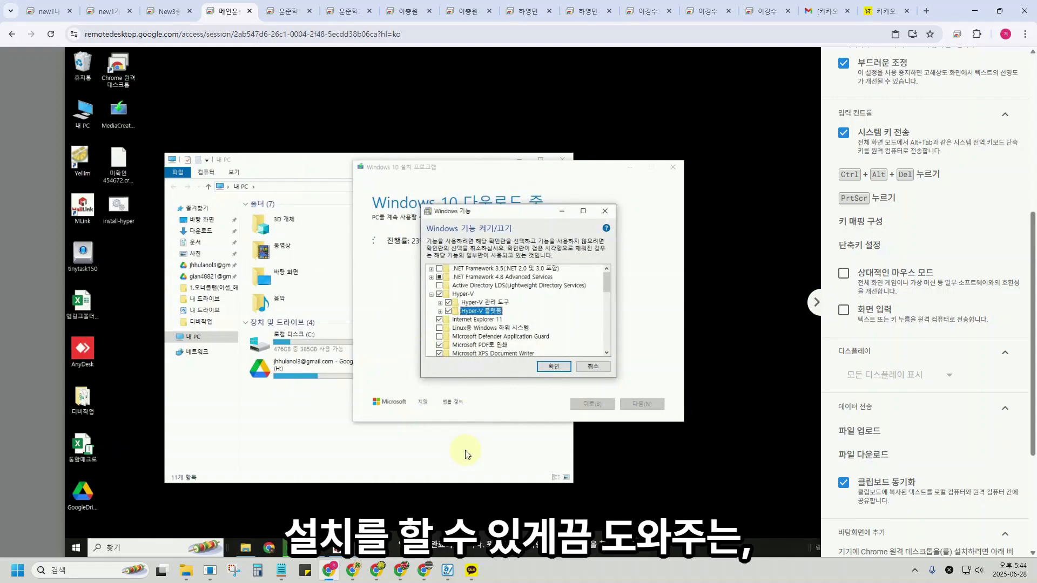
Select the uploaded install-hyper file on the remote desktop and open, then dismiss, its context menu.
click(120, 204)
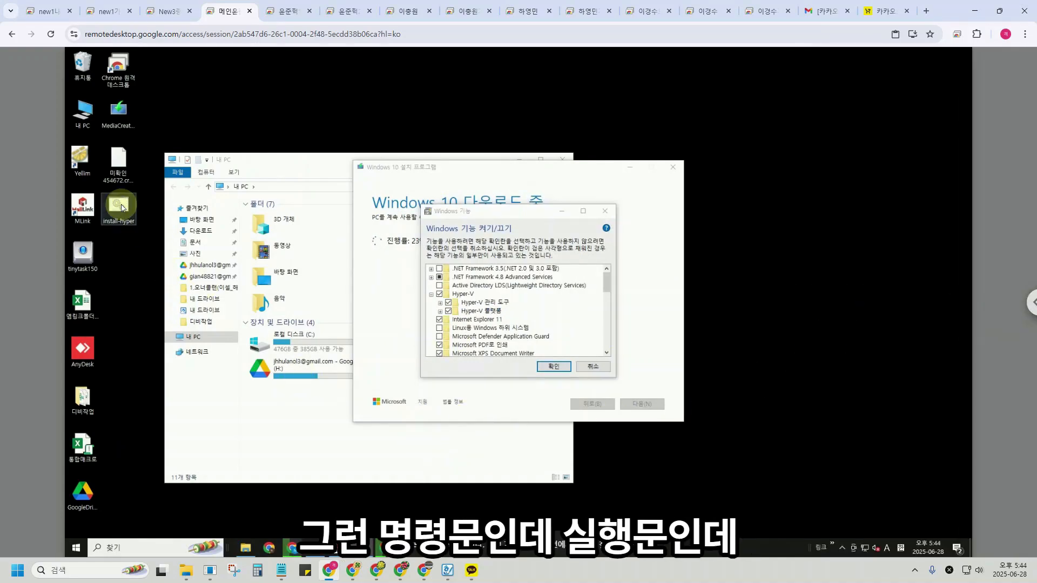
right_click(120, 204)
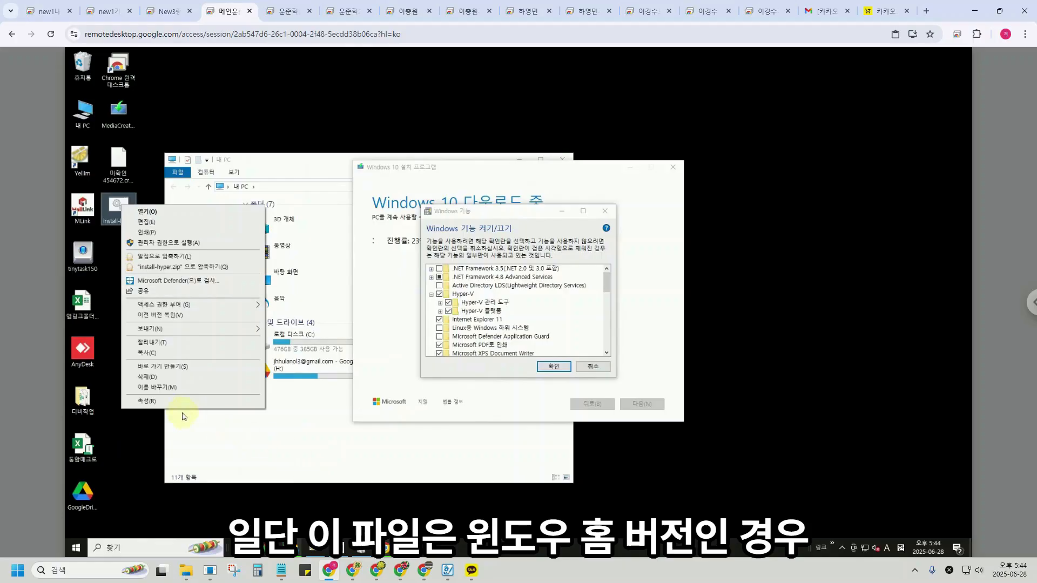
click(150, 445)
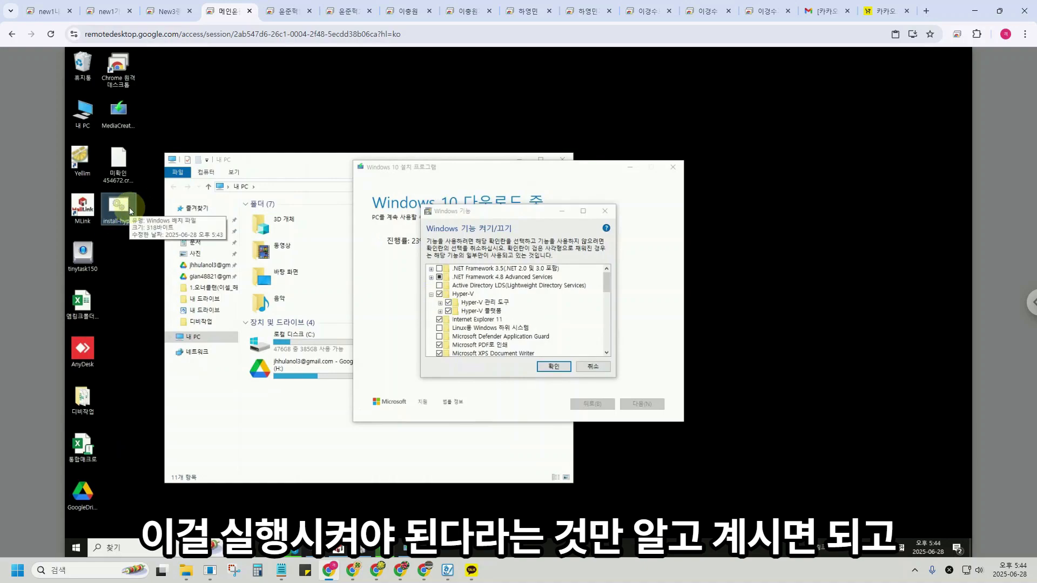
Apply the Hyper-V feature changes in Windows Features and wait for the completion notice.
click(553, 367)
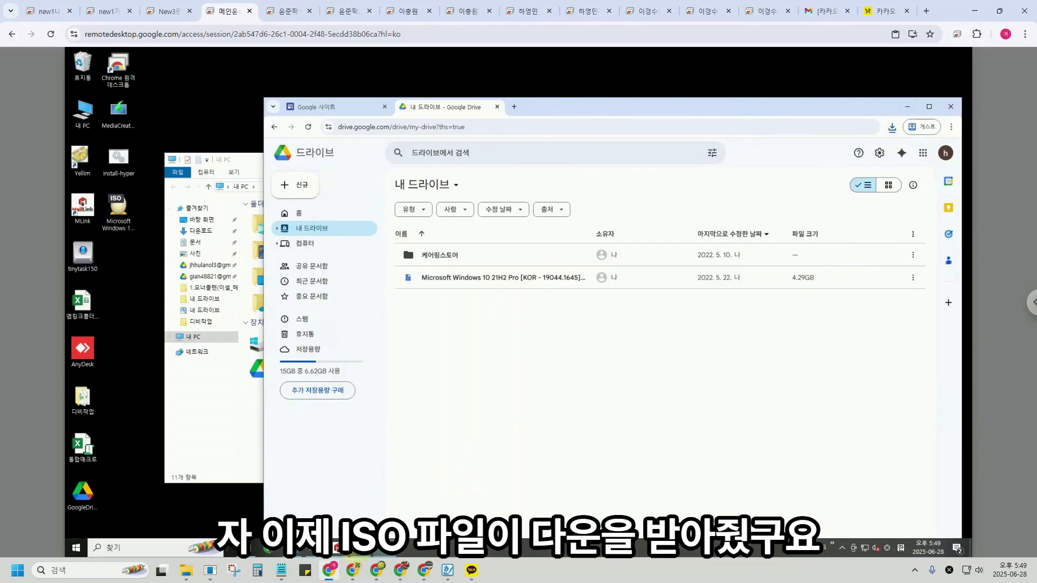
click(361, 549)
click(410, 502)
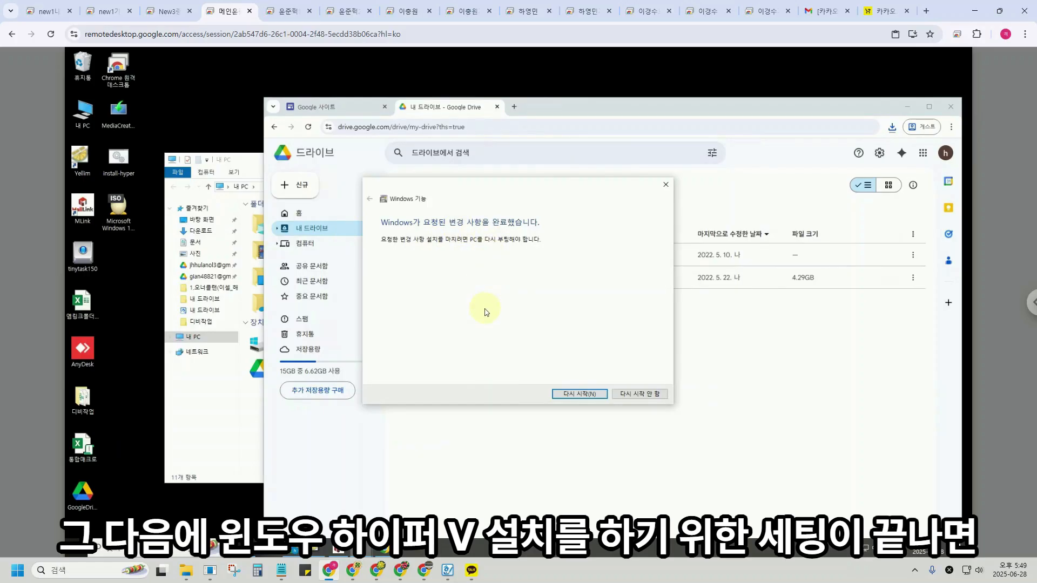
Close the File Explorer and other open windows, then restart the remote PC now.
click(793, 107)
click(563, 161)
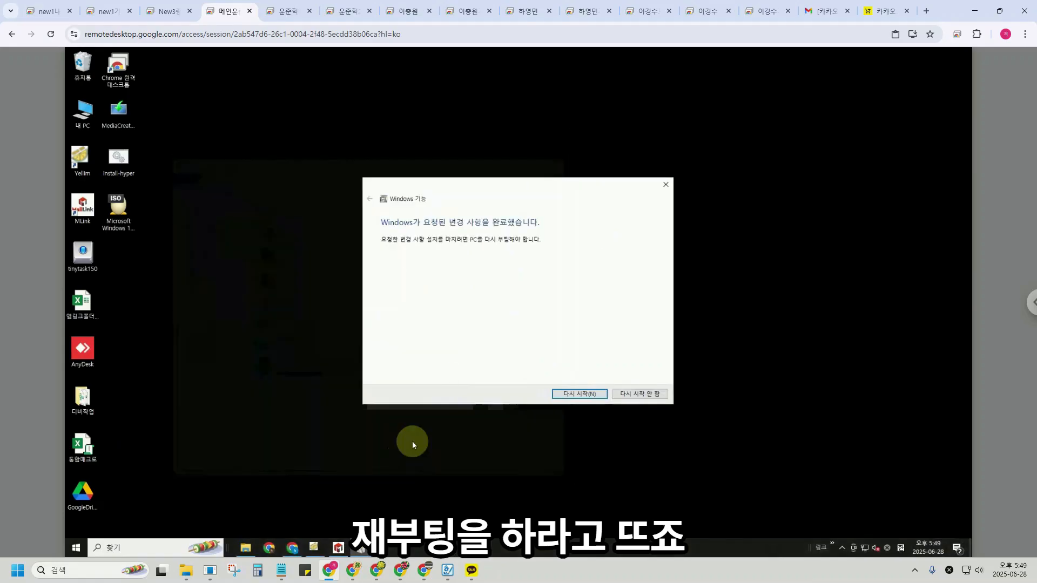
click(294, 549)
click(925, 59)
click(579, 393)
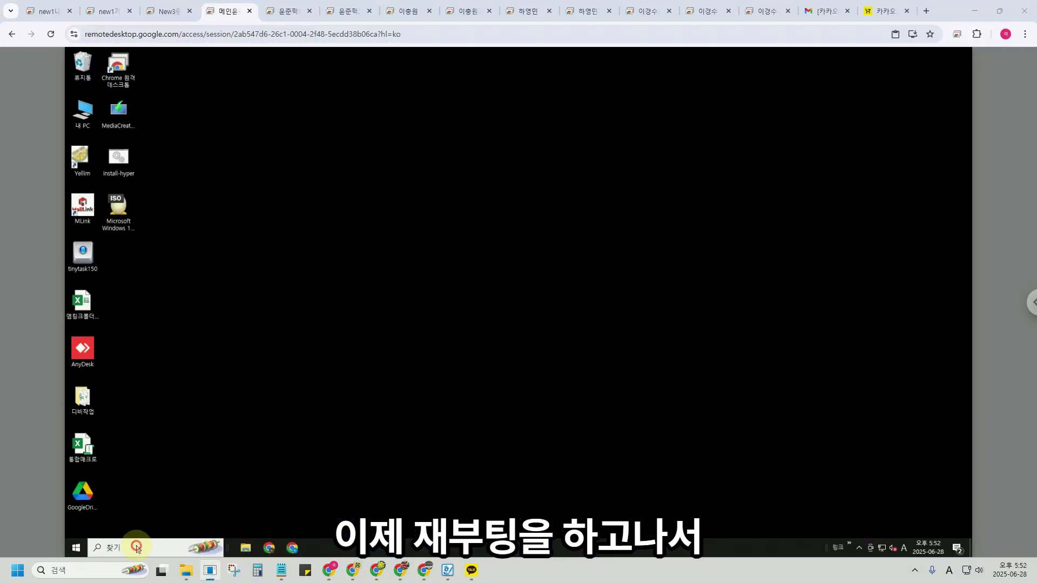
Launch Hyper-V Manager from the taskbar search using 'hy' and reposition its window.
click(136, 547)
text(hy)
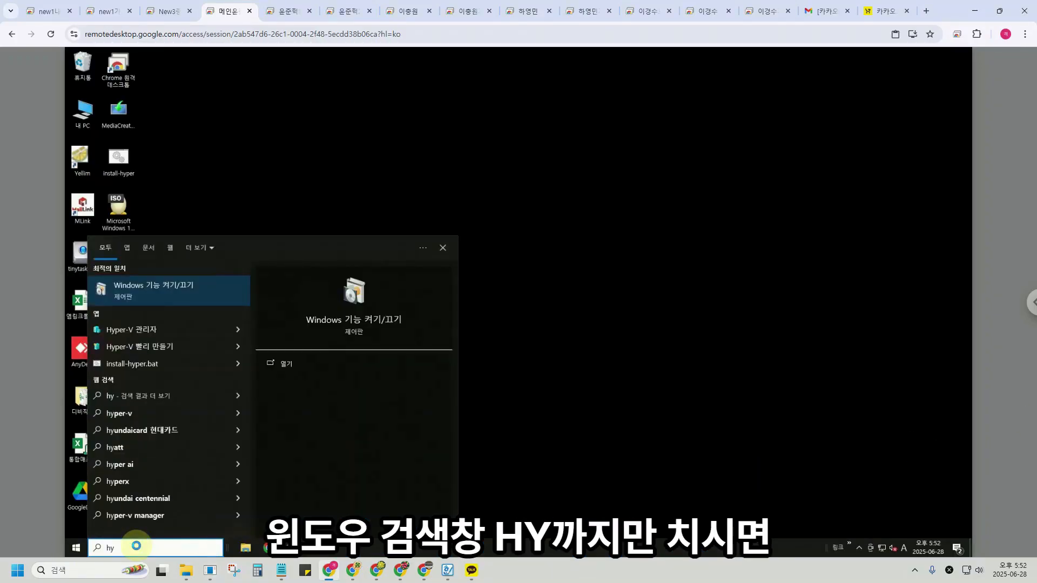
click(147, 330)
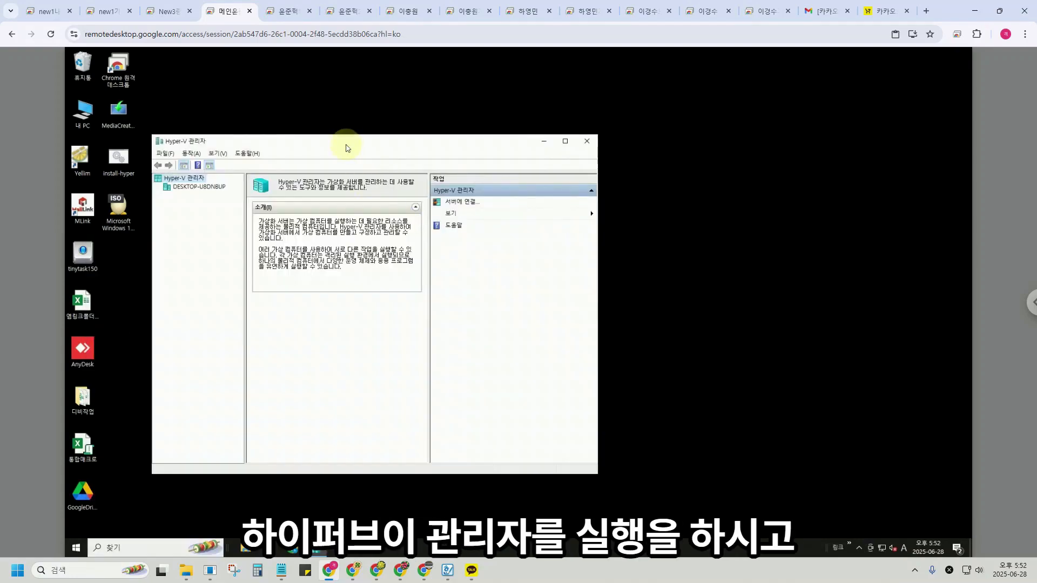
drag(347, 148, 557, 160)
Select the local computer and choose New > Virtual Machine from the Actions pane.
click(406, 204)
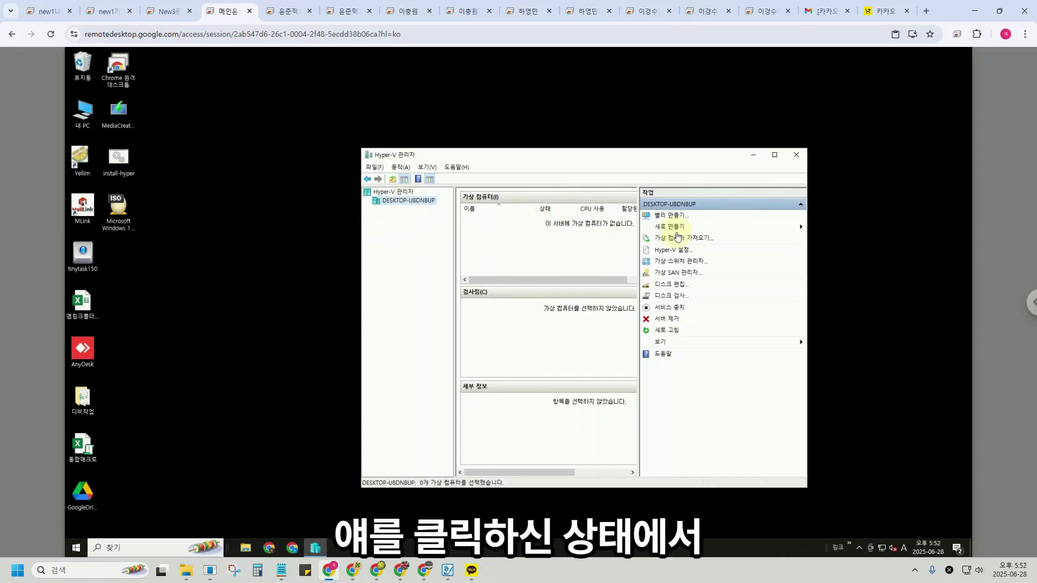
click(672, 227)
click(853, 229)
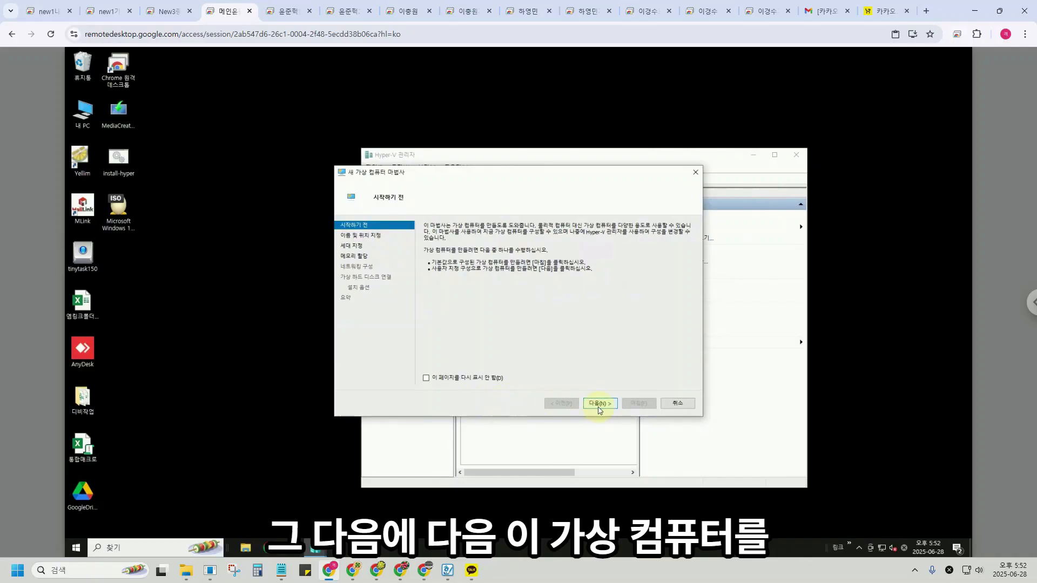
Store the new virtual machine in a different location: Local Disk C:\.
click(600, 404)
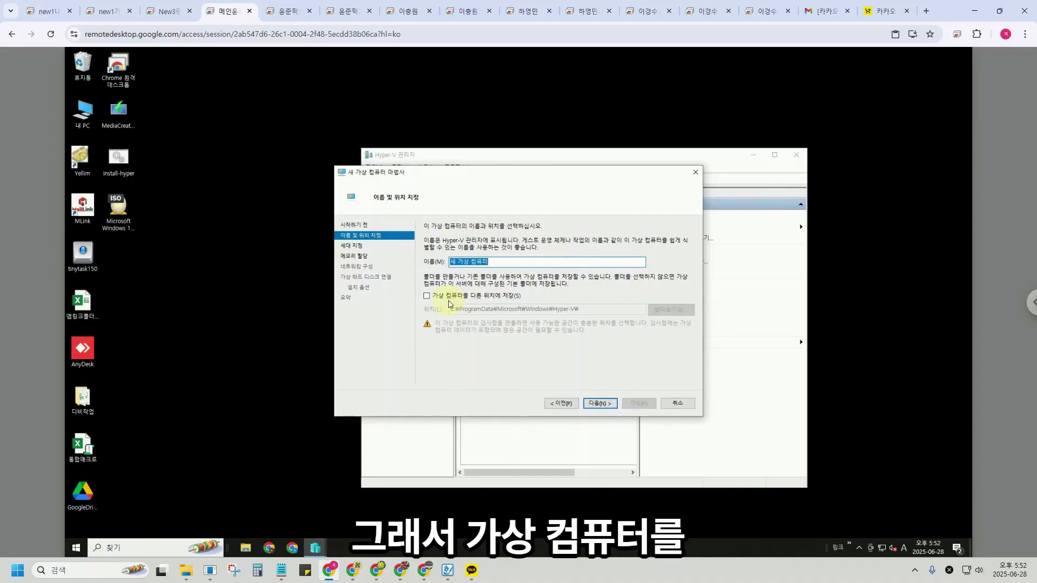
click(473, 296)
click(667, 309)
click(448, 203)
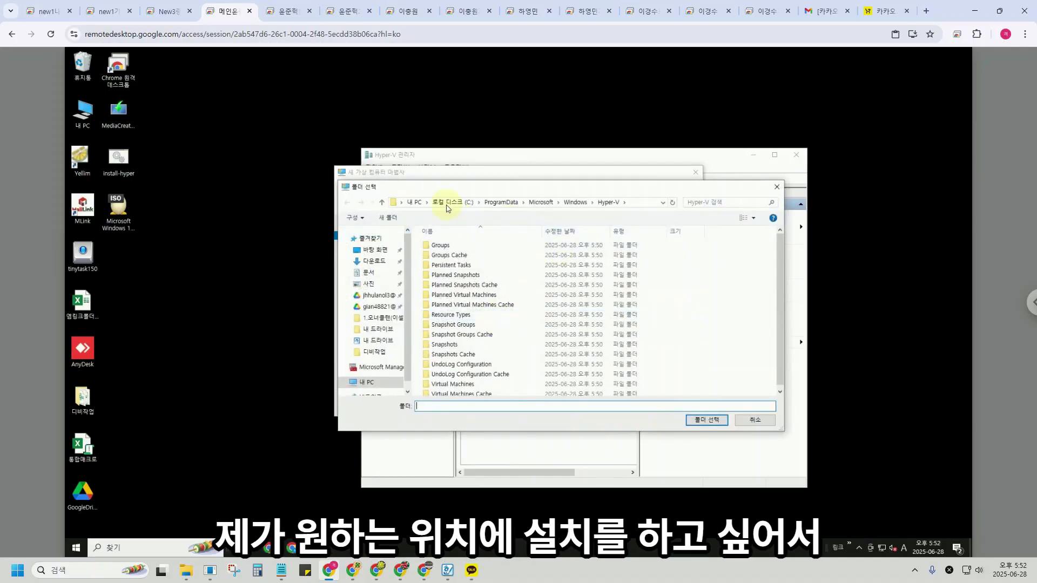
drag(495, 188, 412, 194)
click(288, 387)
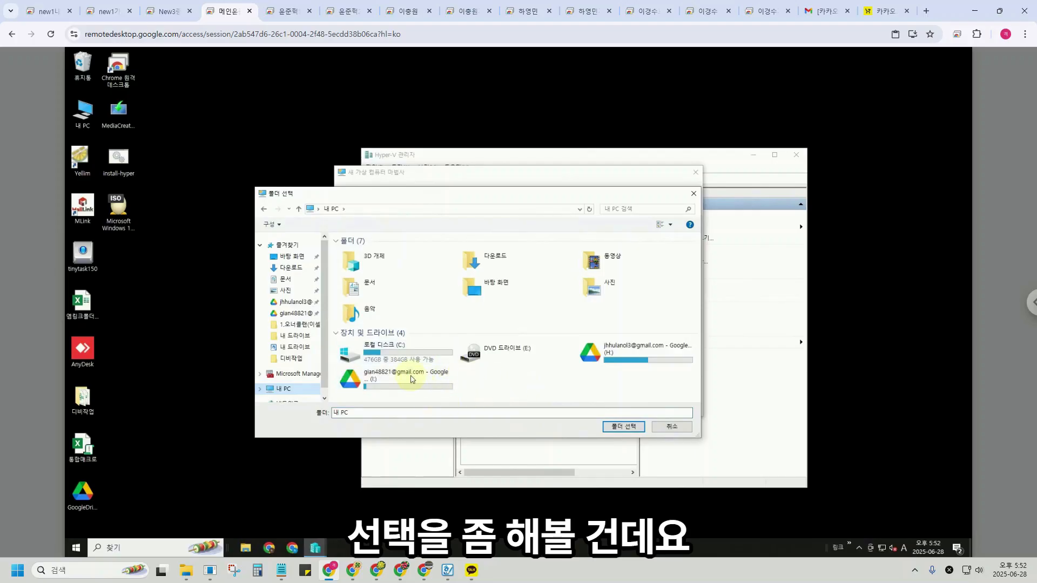
double_click(400, 349)
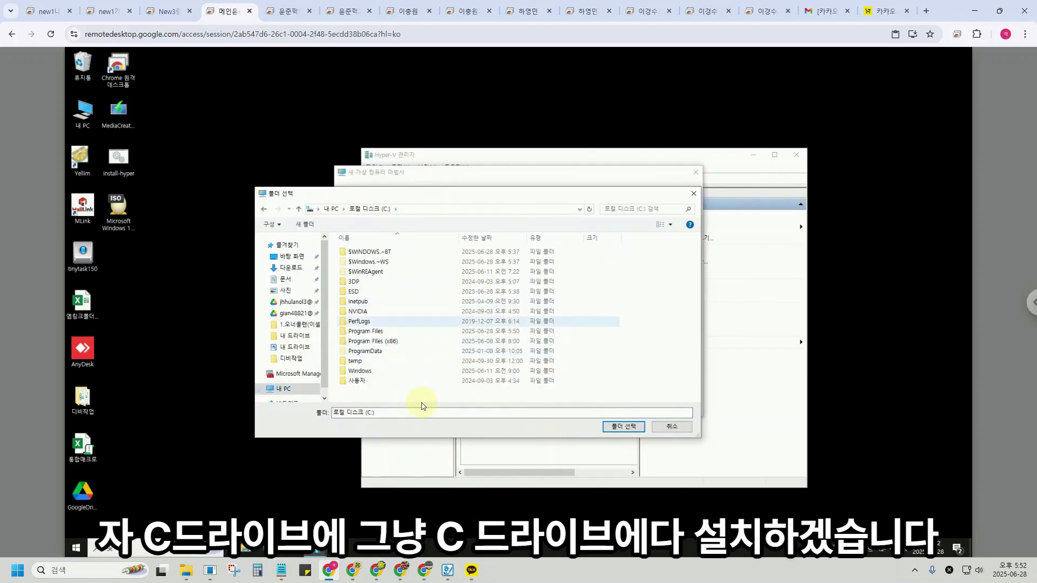
key(Return)
Make the virtual machine Generation 2 and continue to the memory page.
click(601, 404)
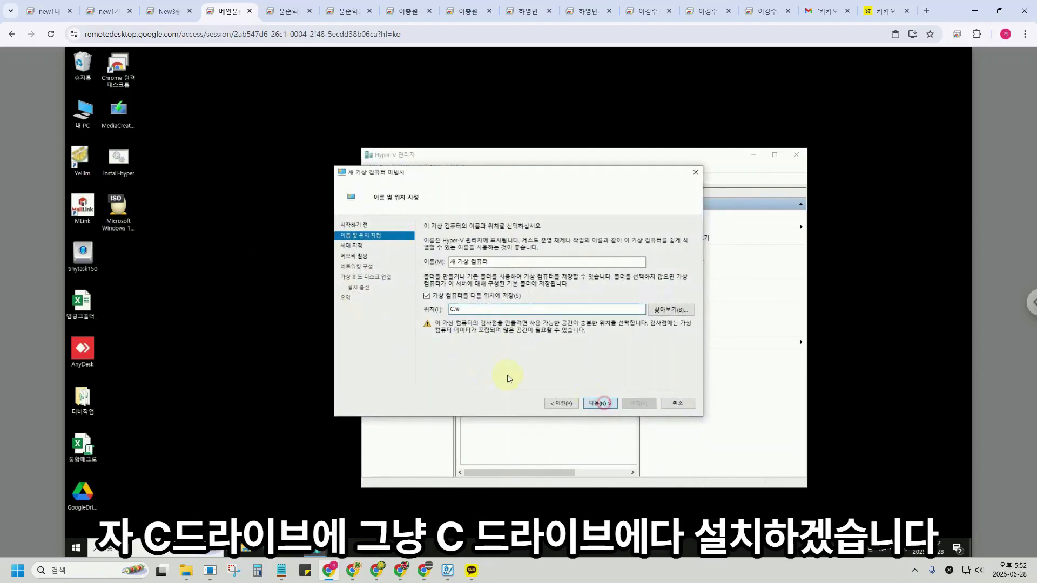
click(427, 266)
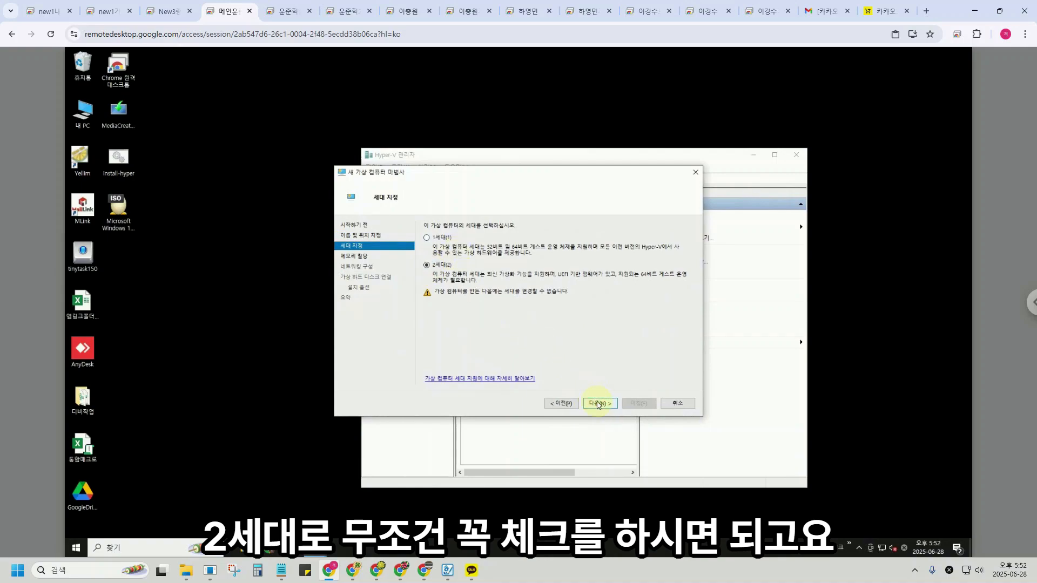
click(598, 402)
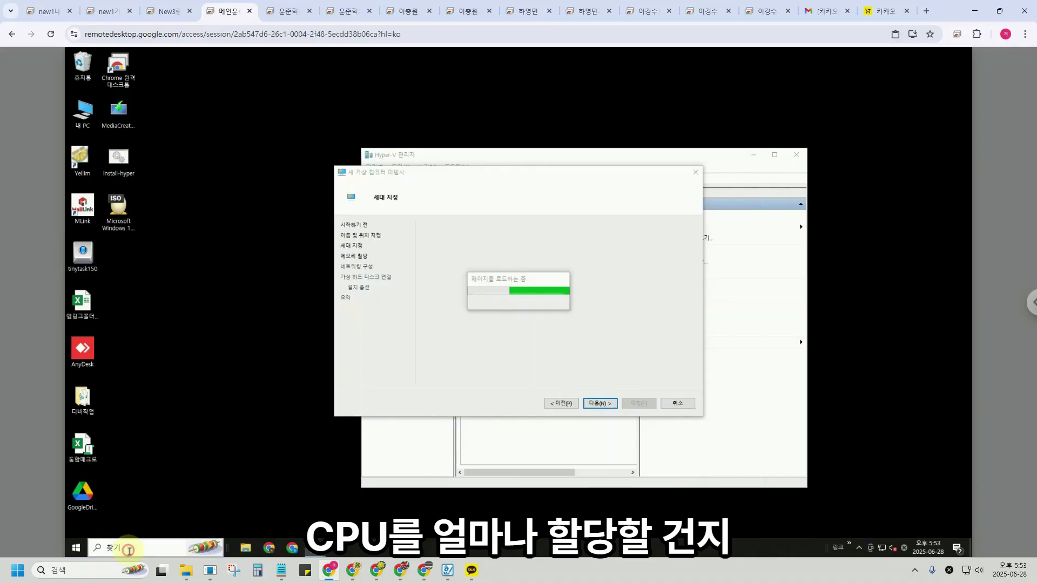
click(127, 549)
text(t시스템)
key(Return)
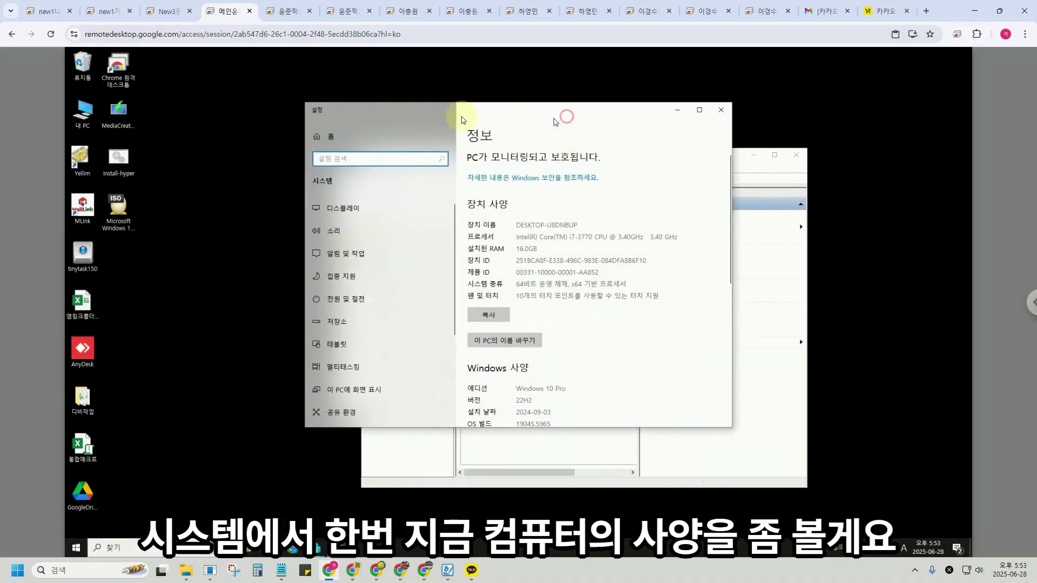
drag(555, 120, 431, 119)
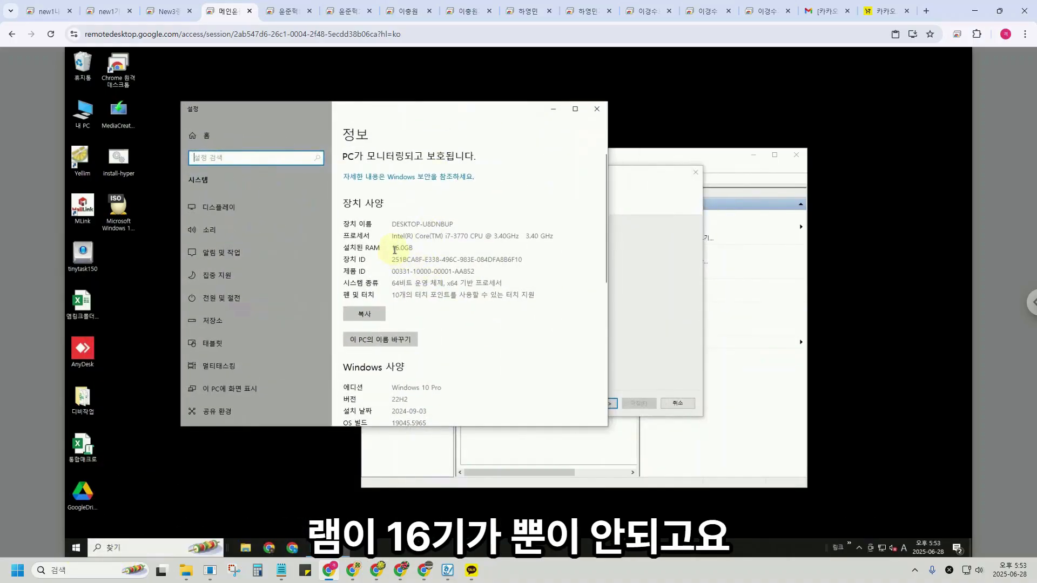
double_click(394, 249)
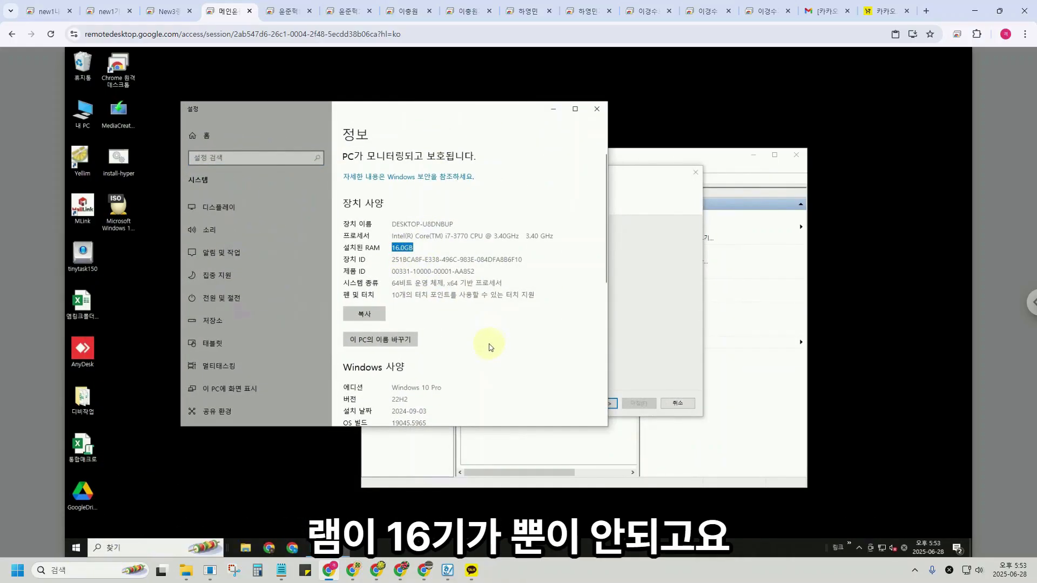
scroll(489, 344, down, 2)
scroll(482, 343, up, 2)
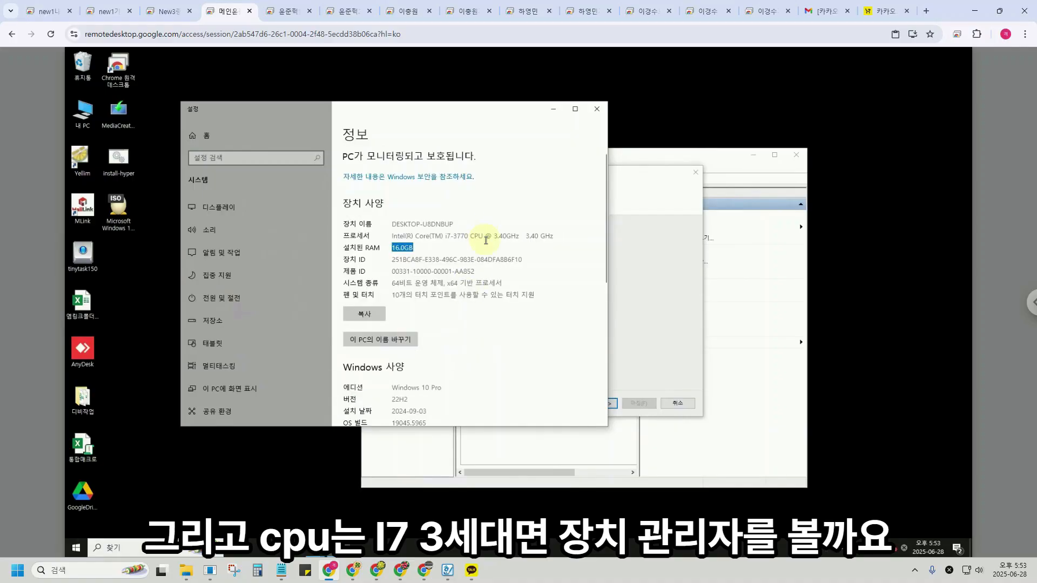
scroll(448, 305, down, 3)
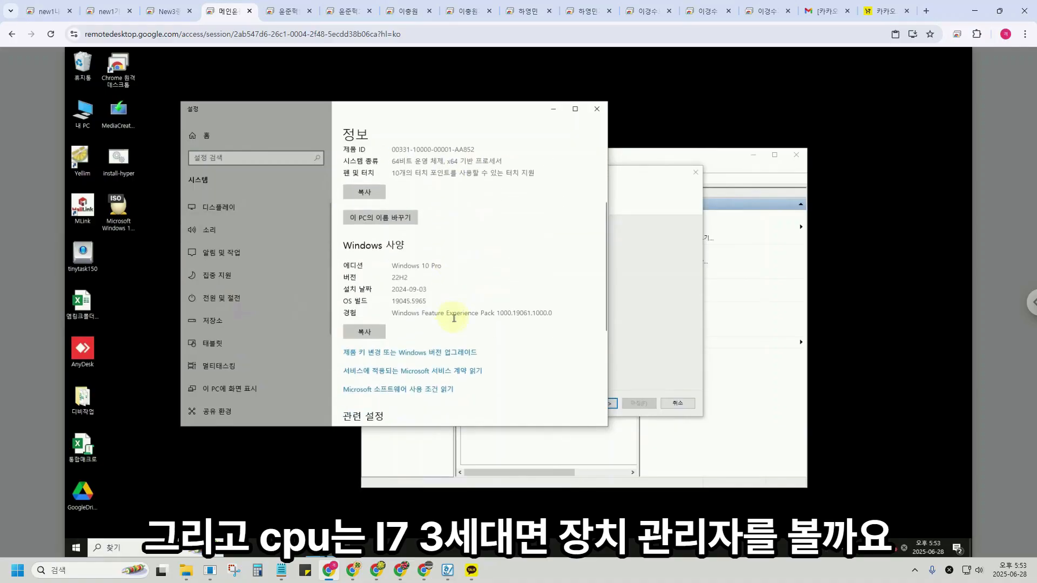
scroll(436, 351, down, 2)
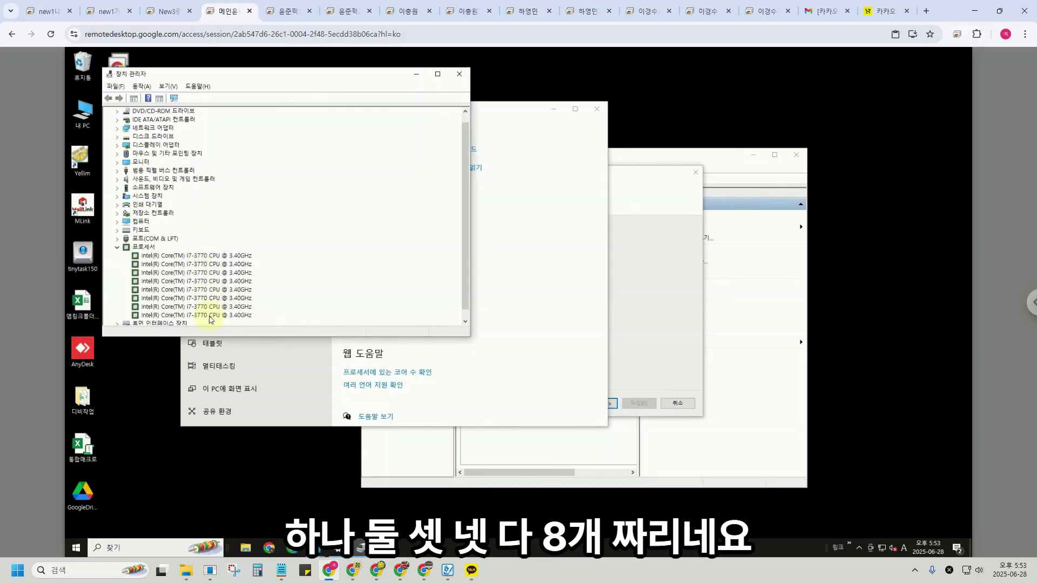
click(459, 74)
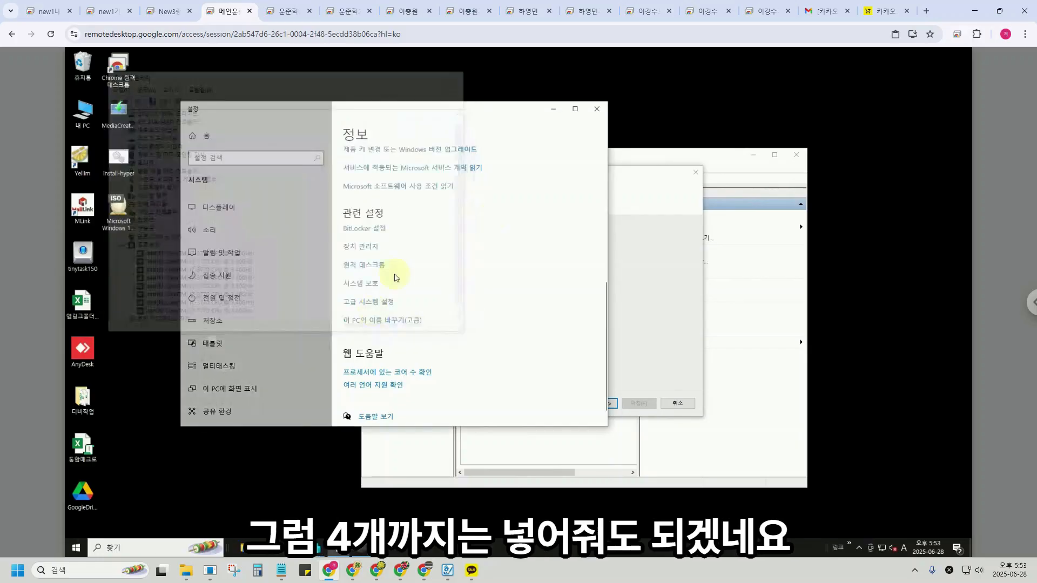
drag(526, 108, 497, 136)
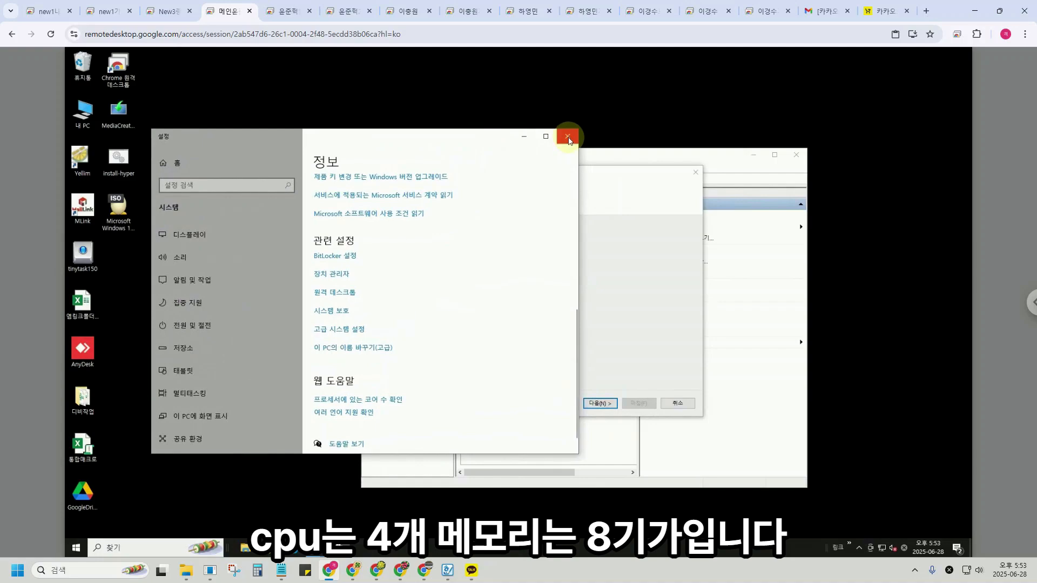
Close Settings and compute 1024*8 in Calculator to get the memory size.
click(567, 136)
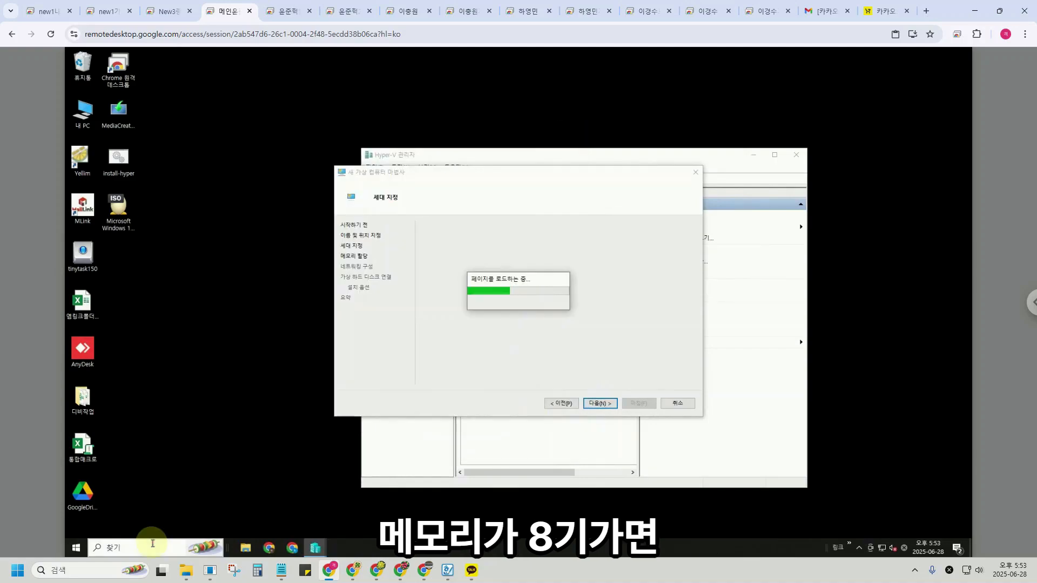
click(153, 546)
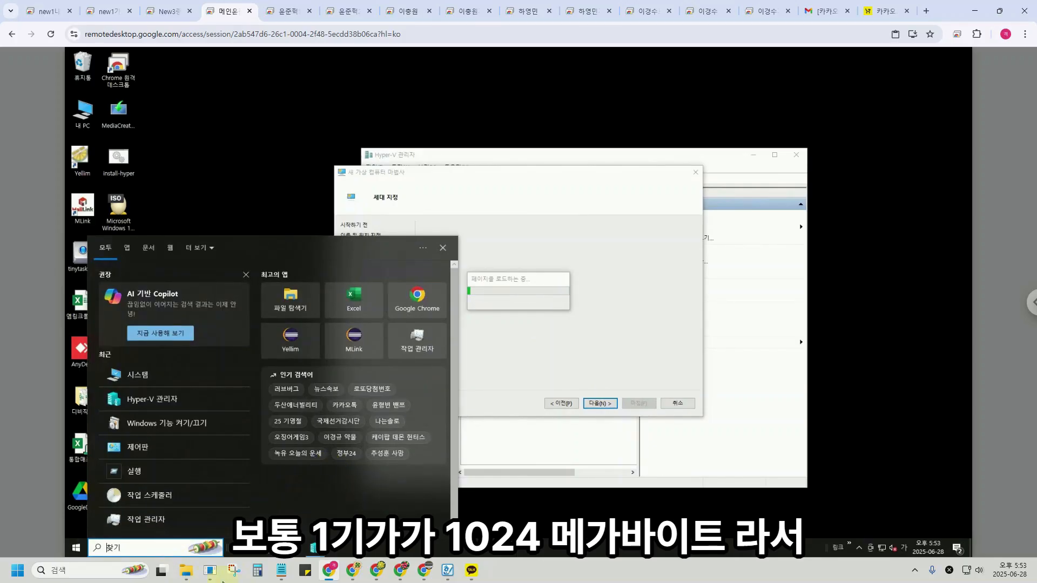
click(258, 571)
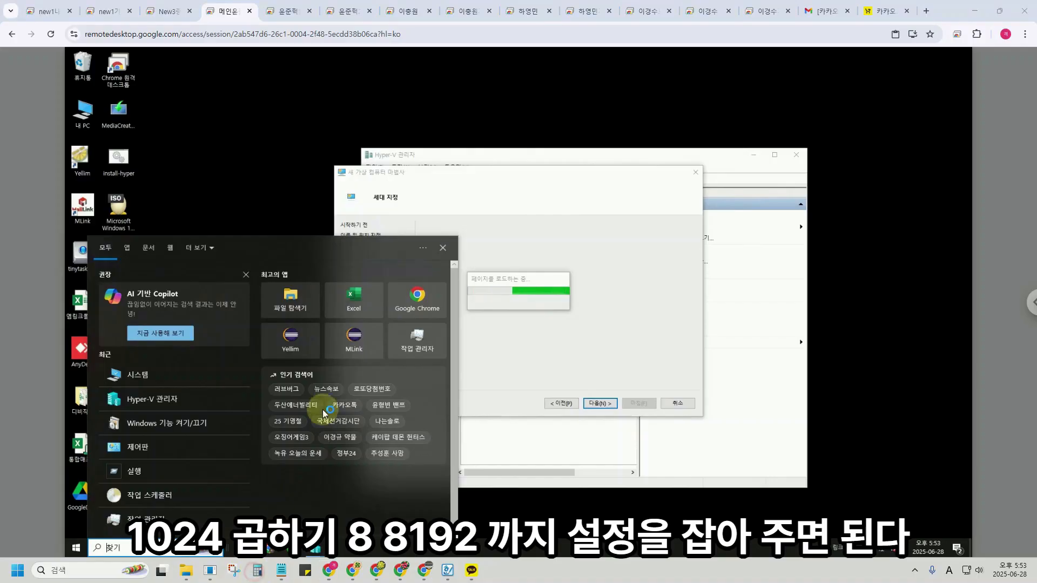
text(1024*8)
key(Return)
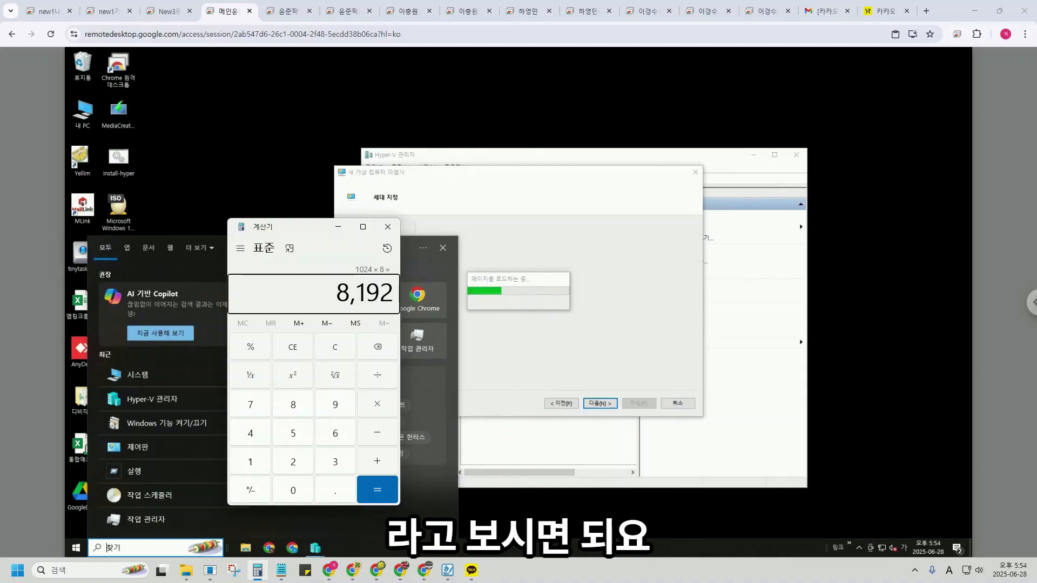
Set the VM's startup memory to 8192 MB.
click(471, 244)
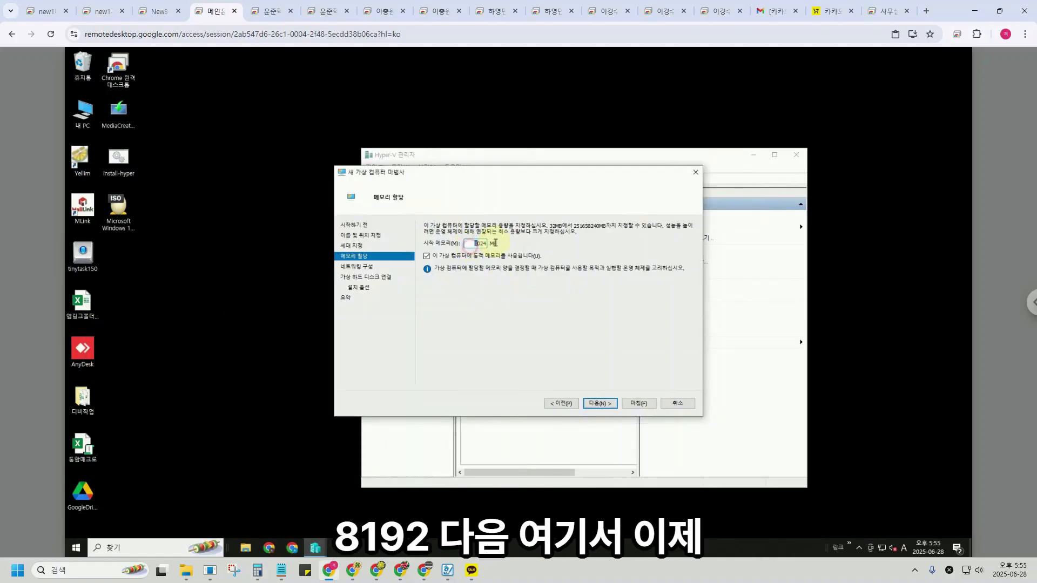
text(8192)
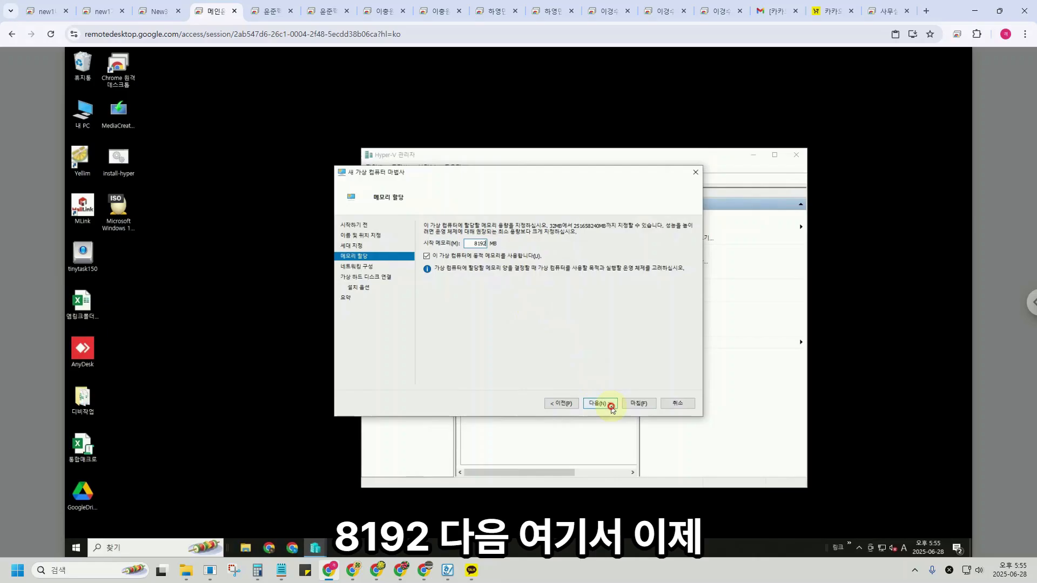
click(600, 404)
Connect the virtual machine's network to Default Switch.
click(537, 250)
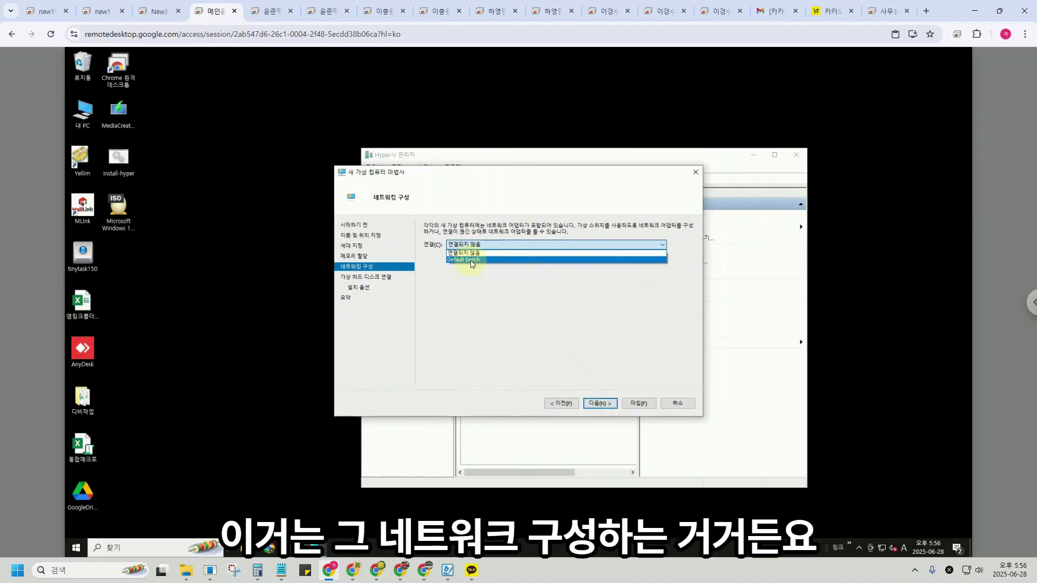
click(475, 260)
click(600, 403)
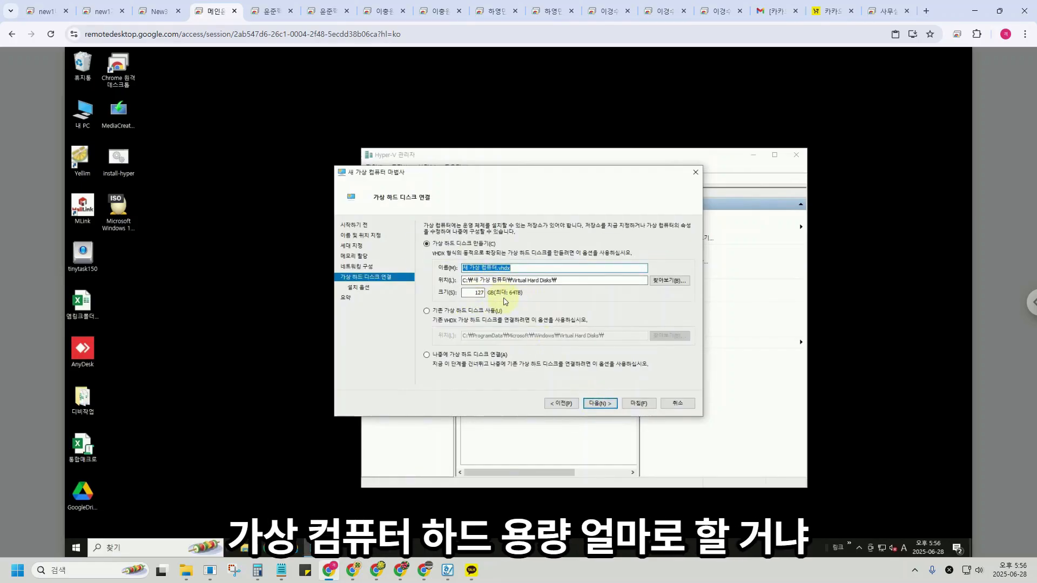
Set a 200 GB virtual disk, attach the Windows ISO from the Desktop, and finish.
double_click(480, 293)
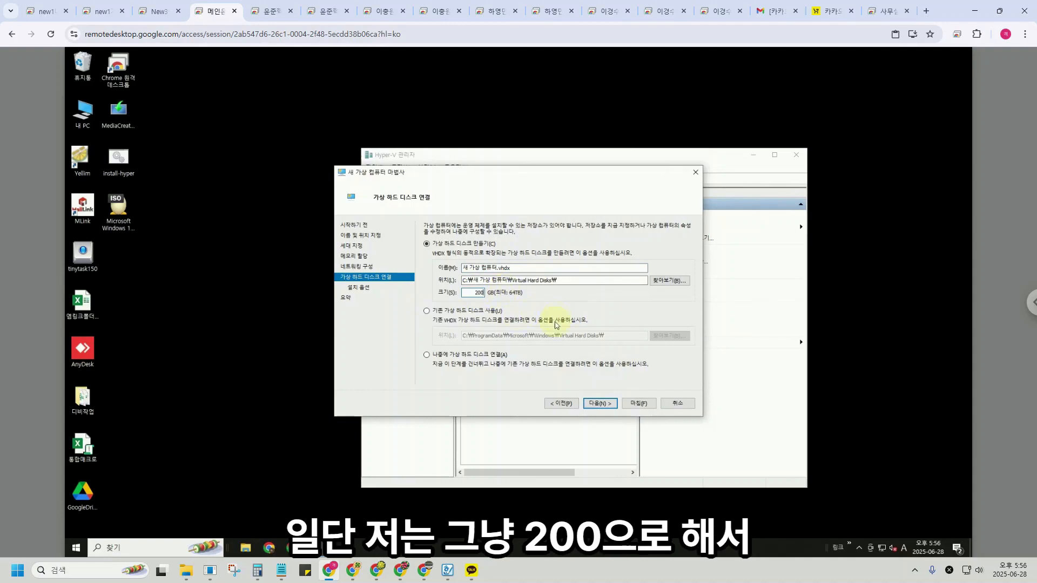
click(600, 403)
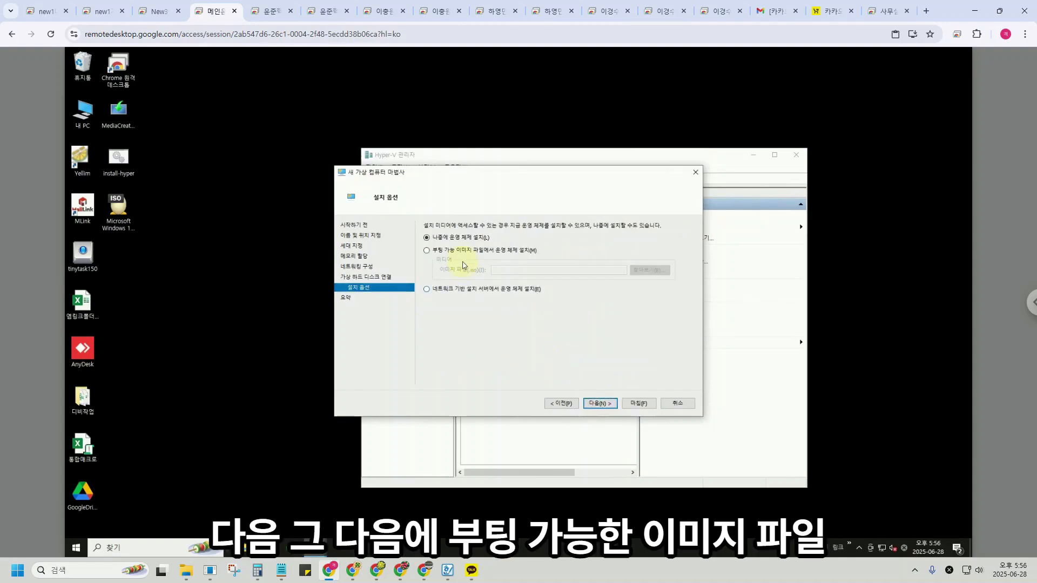
click(489, 252)
click(651, 272)
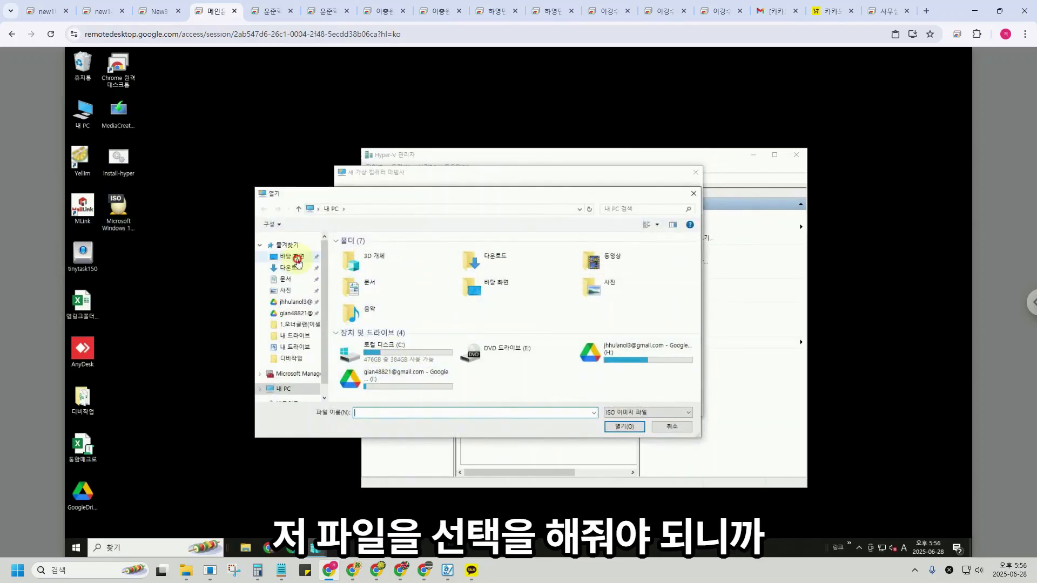
click(297, 260)
click(410, 263)
click(624, 426)
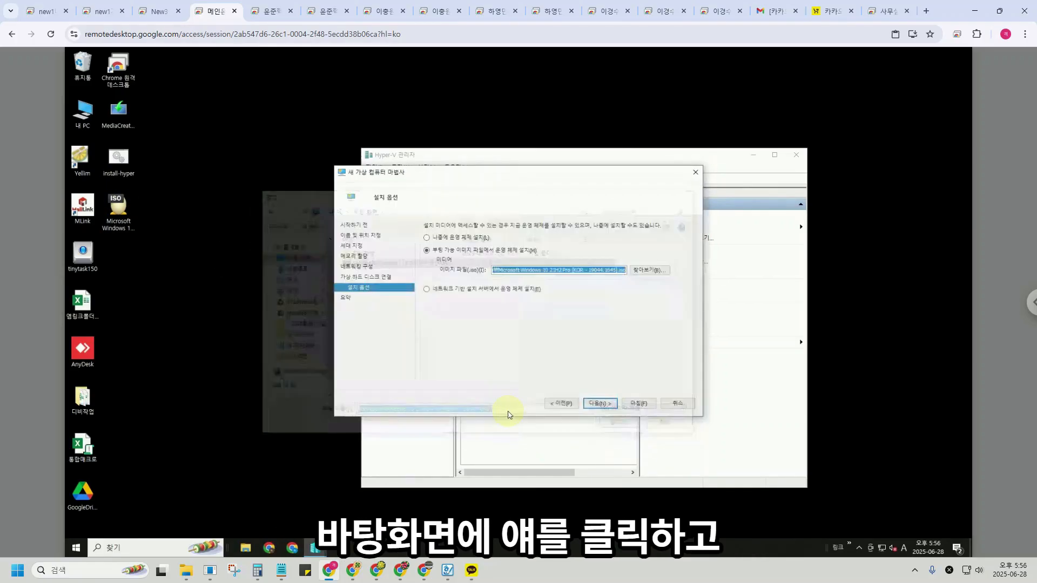
click(600, 404)
click(641, 406)
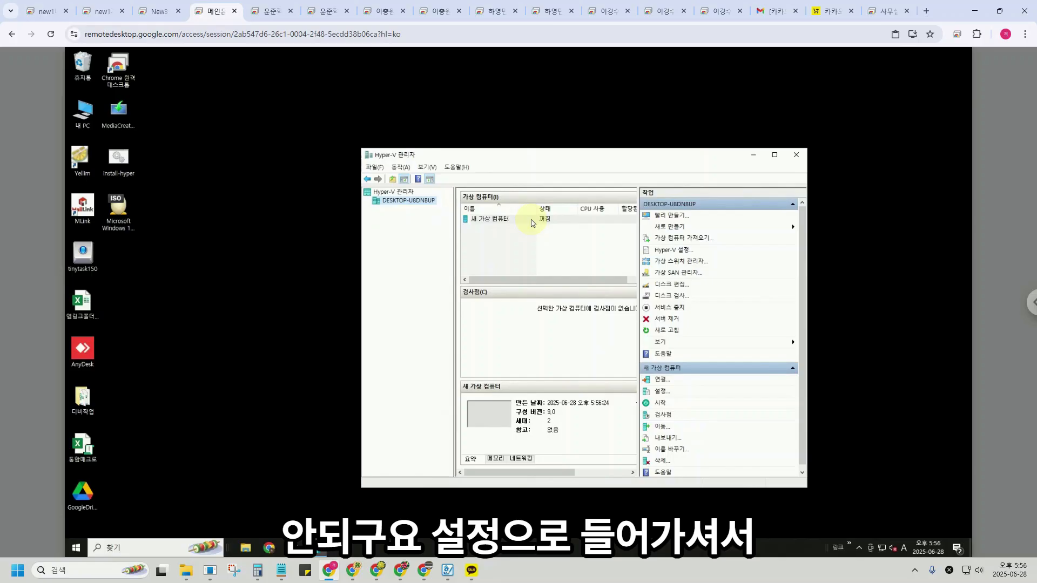
Give the new virtual machine 4 virtual processors, apply and close settings, then select it.
click(661, 390)
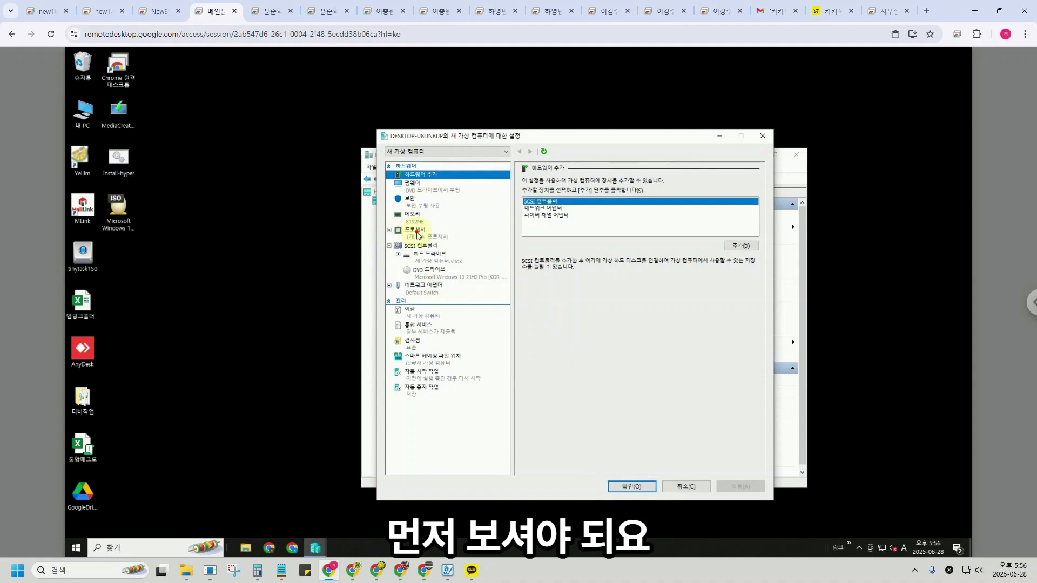
click(418, 235)
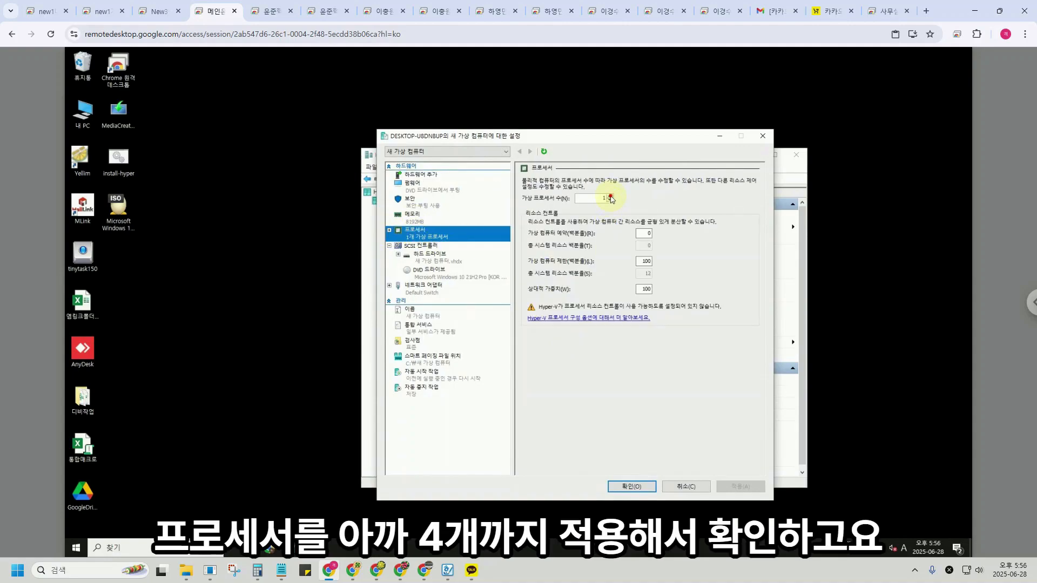
click(611, 197)
click(611, 197)
click(732, 490)
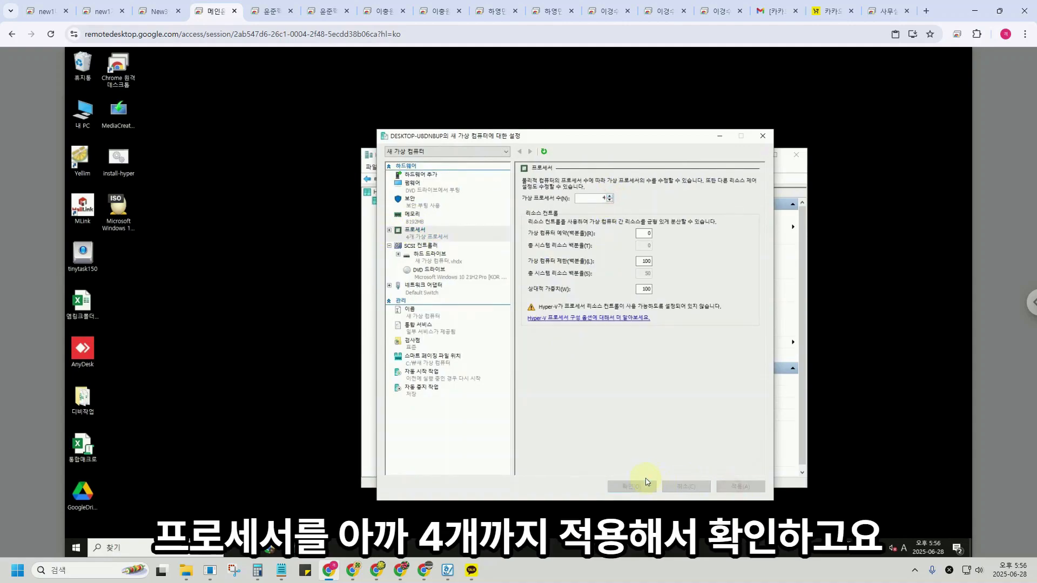
click(635, 486)
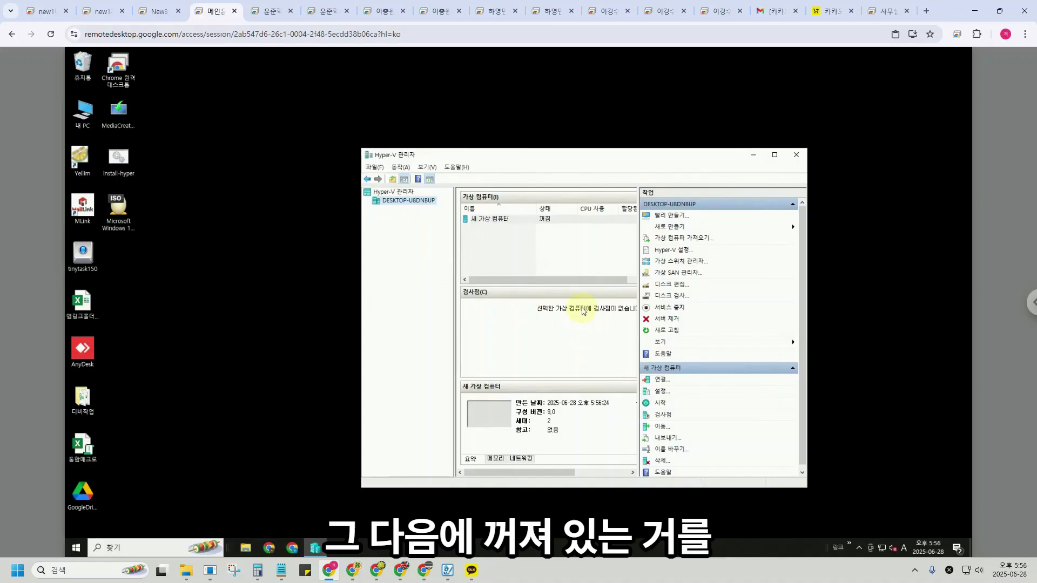
click(503, 225)
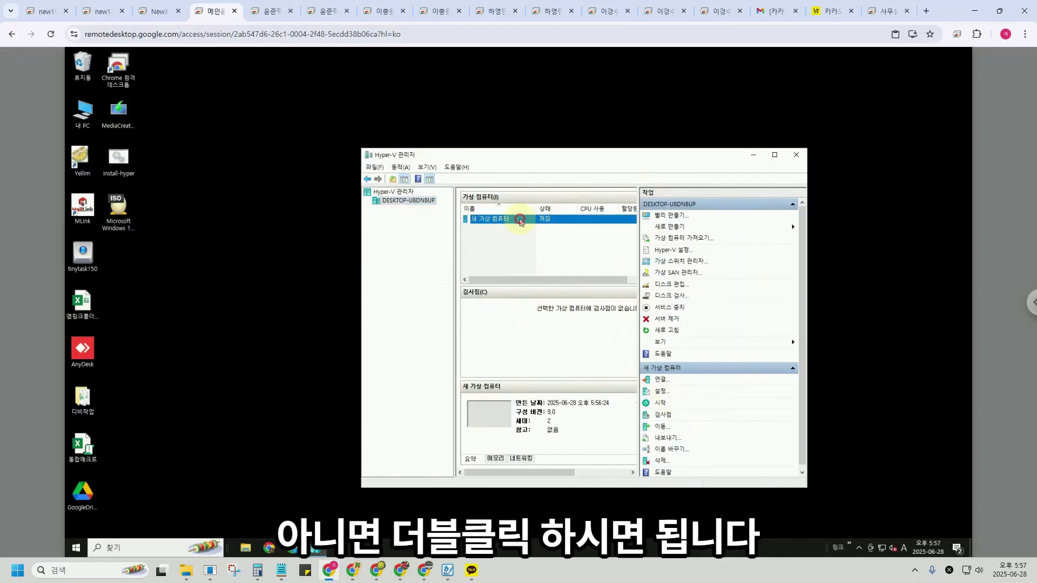
Open a connection window to the new virtual machine and start it.
click(279, 256)
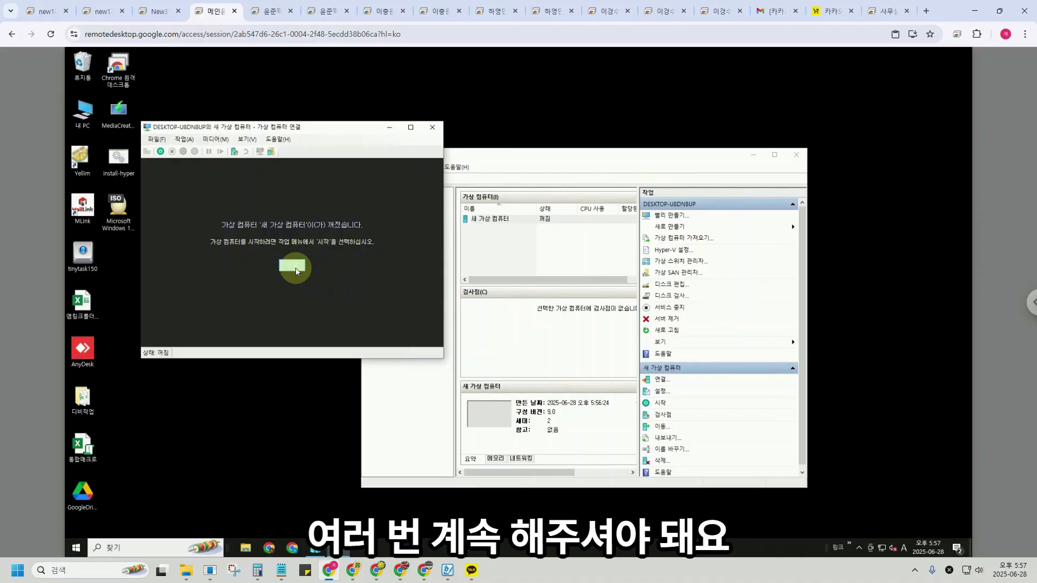
click(295, 268)
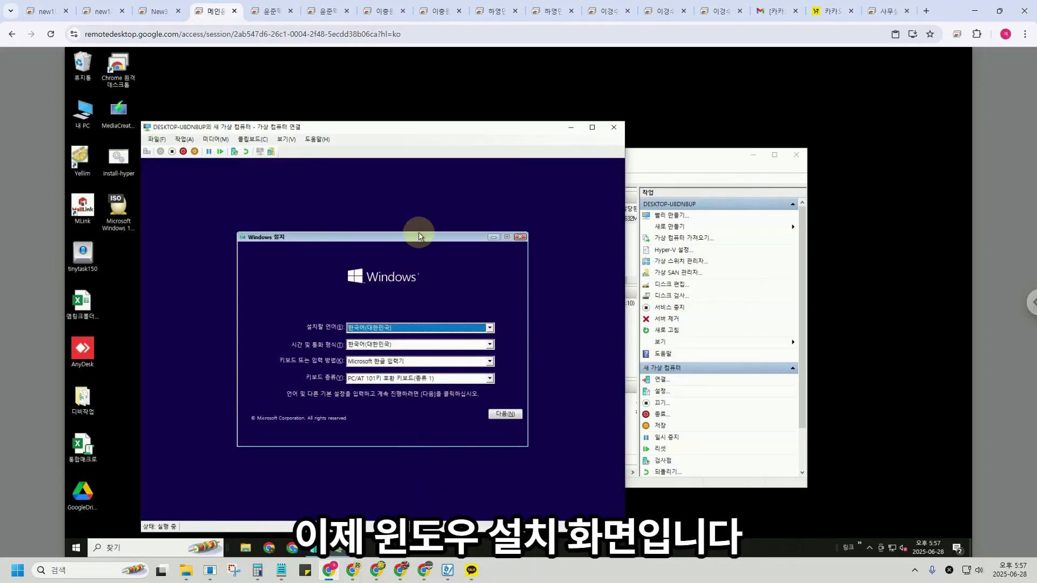
Start Windows Setup without a product key and dismiss the licence-terms error.
click(512, 415)
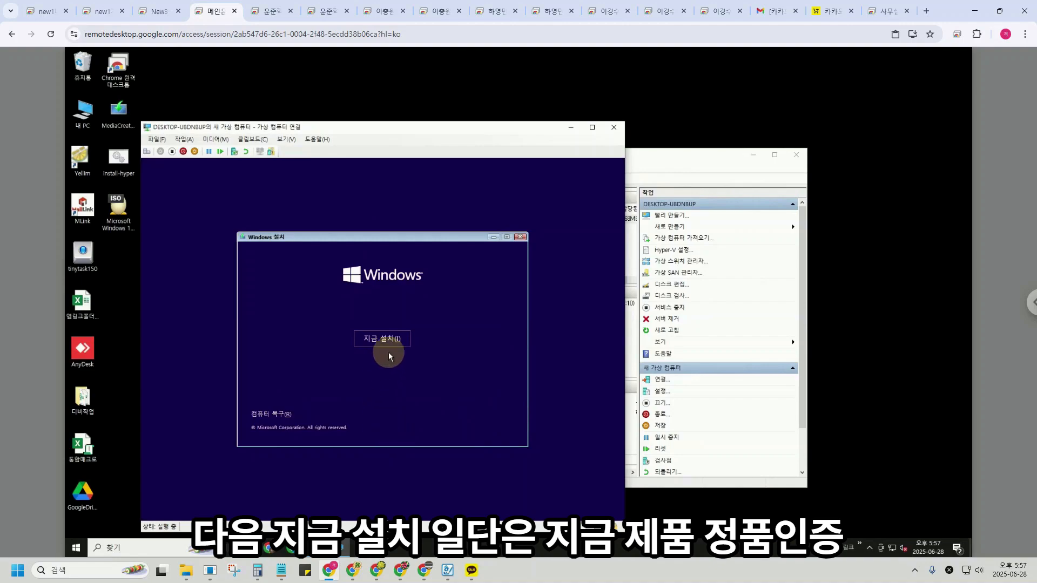
click(390, 338)
drag(460, 127, 518, 89)
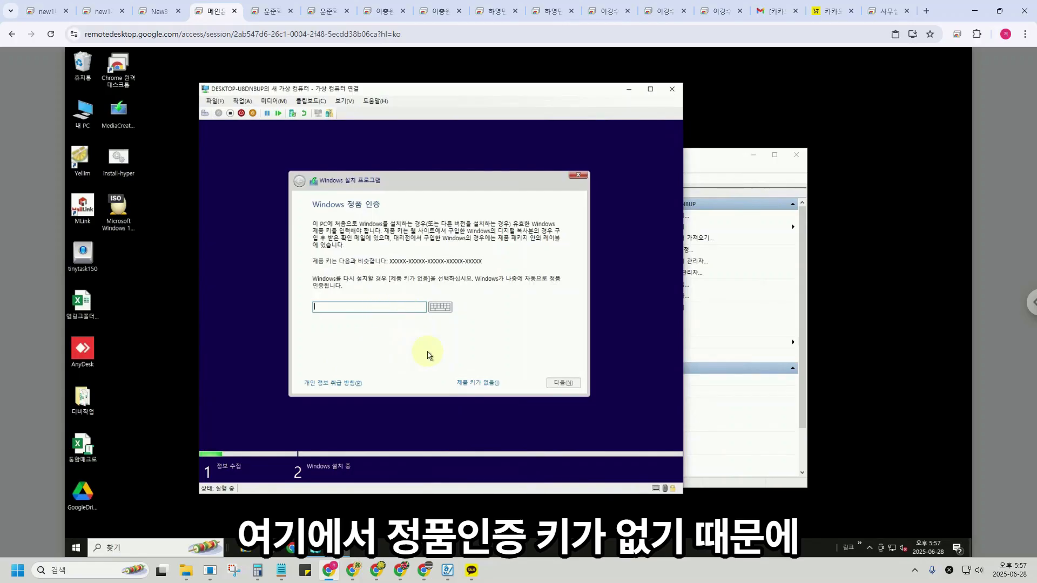
click(476, 382)
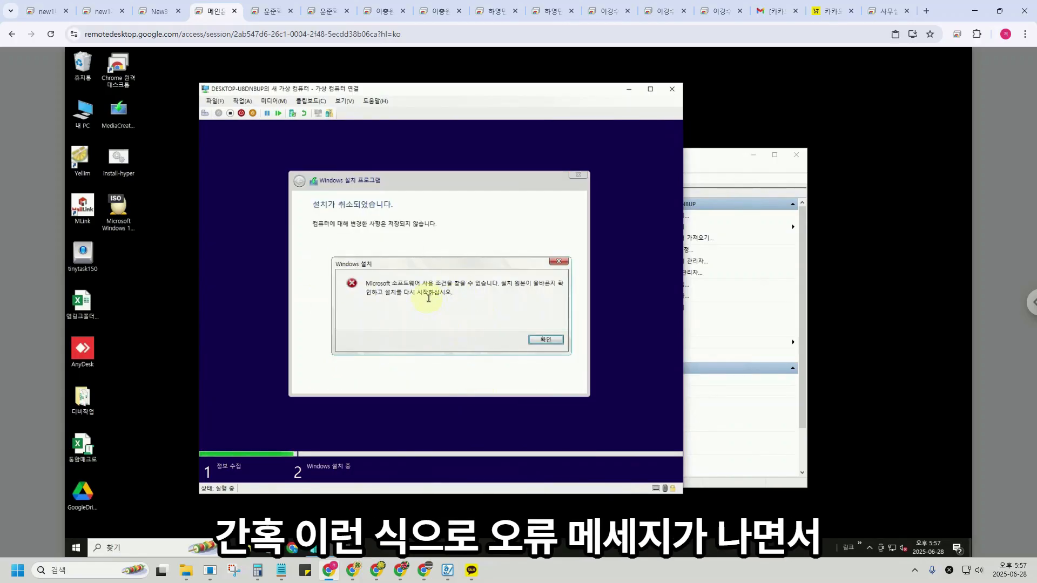
click(545, 339)
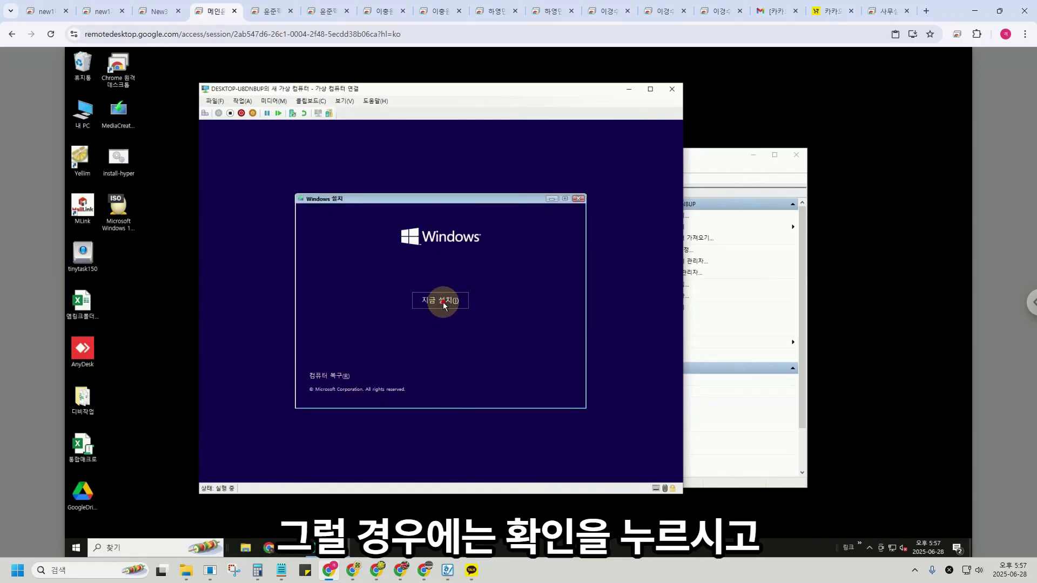
Retry without a product key, dismiss the same error, and close setup and the VM window.
click(443, 304)
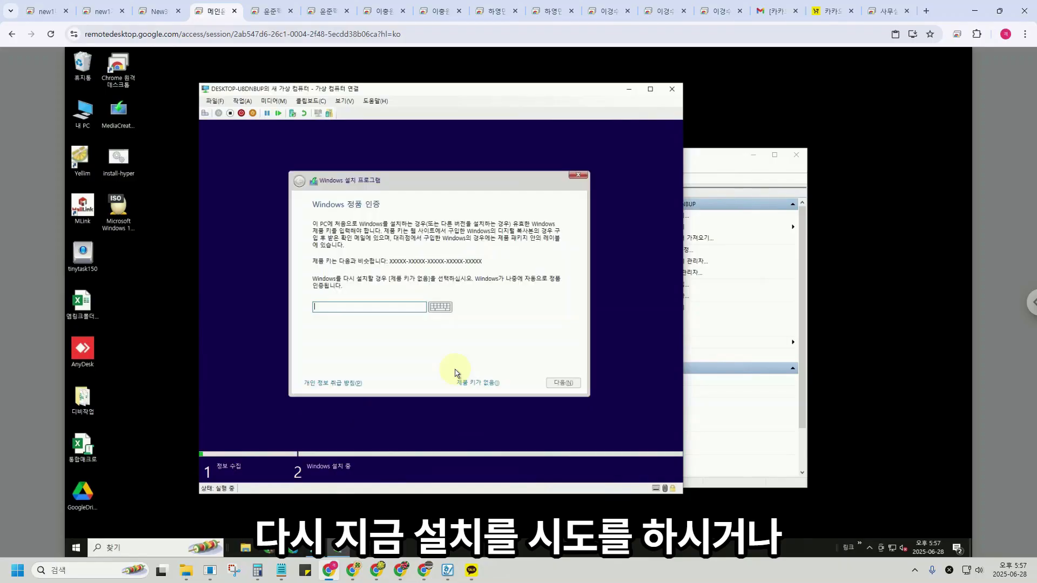
click(480, 382)
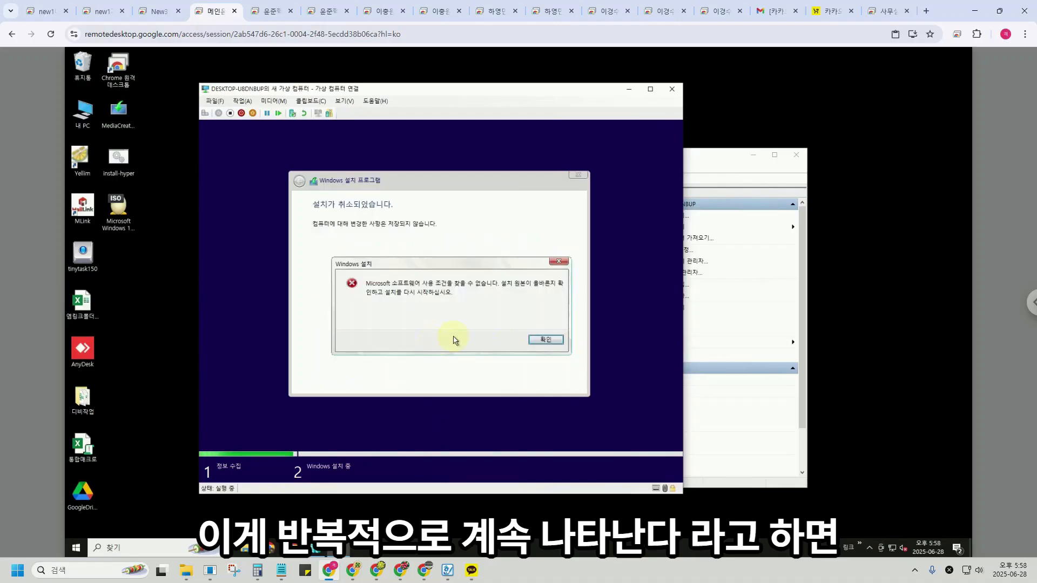
click(545, 340)
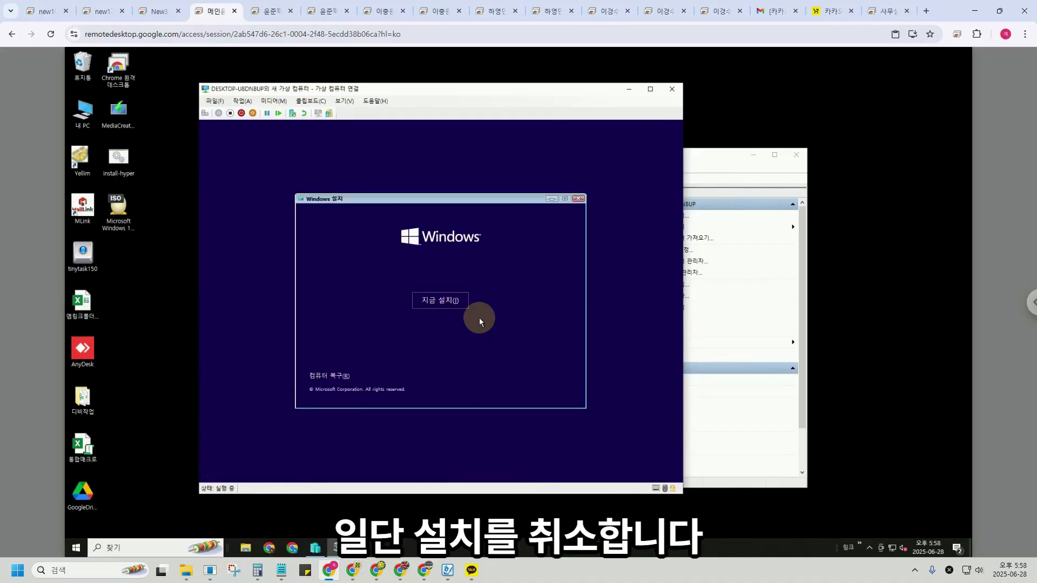
click(578, 199)
click(672, 89)
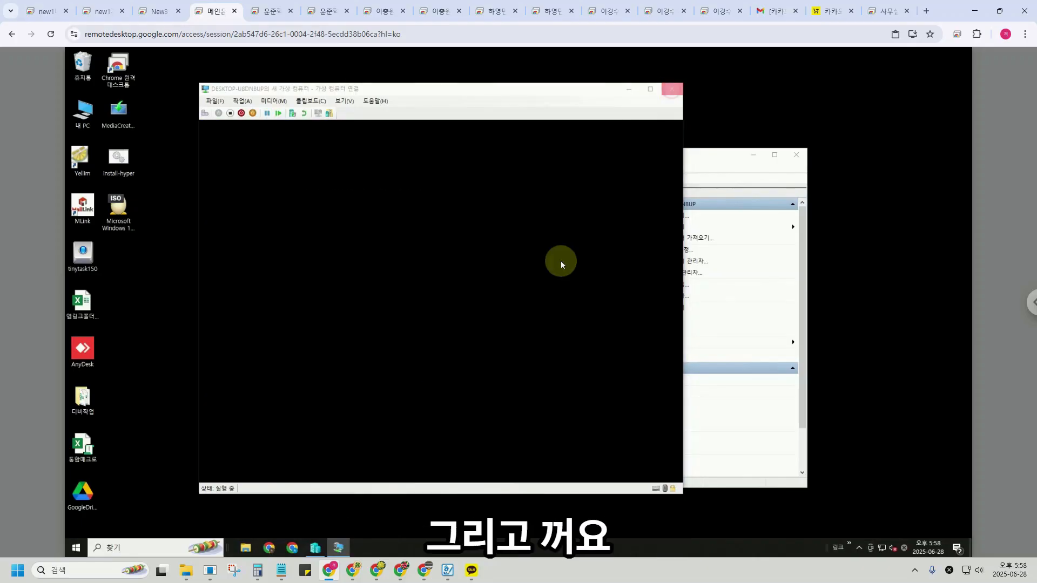
Turn the virtual machine off, then reconnect, start it, and boot from the install disc.
click(567, 219)
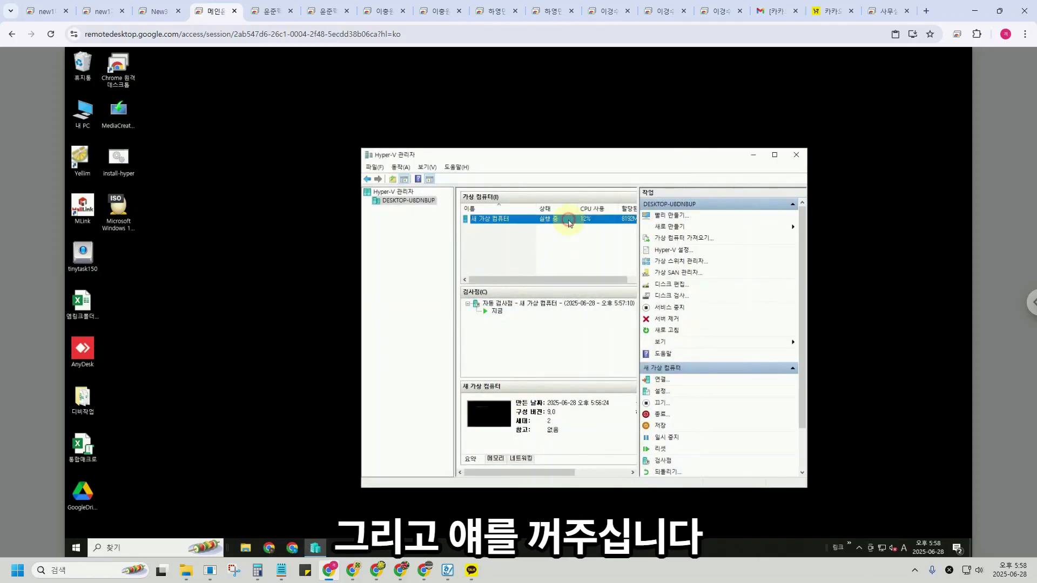
click(661, 403)
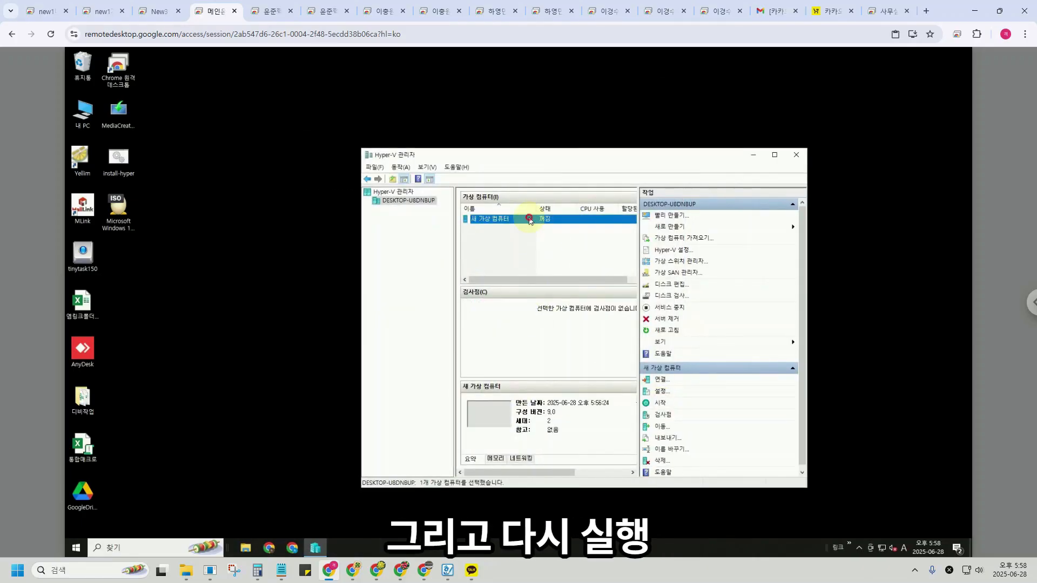
click(346, 225)
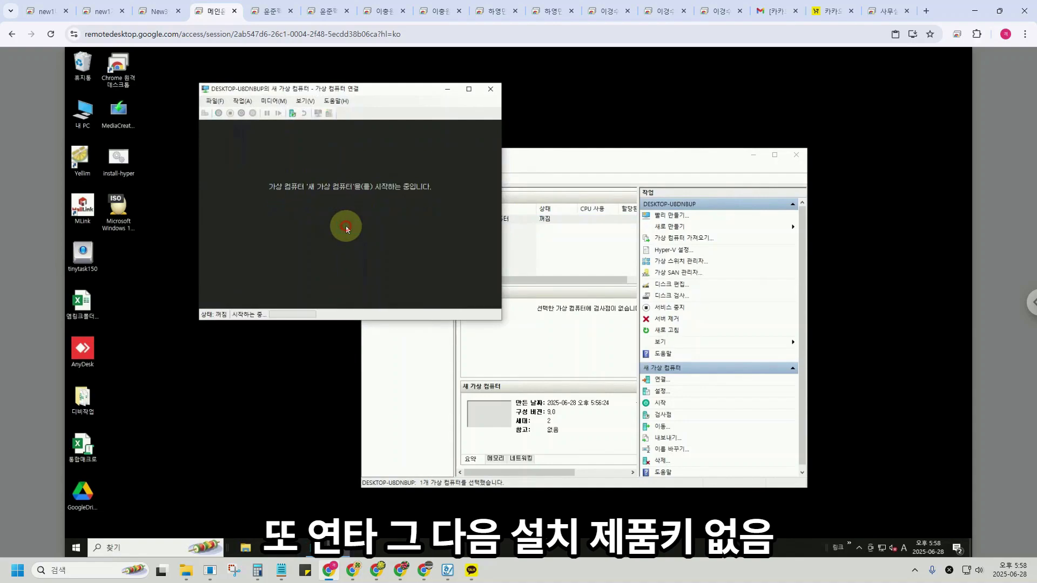
key(Return)
Install Windows without a product key, accept the licence, and choose custom install on the unallocated drive.
click(555, 374)
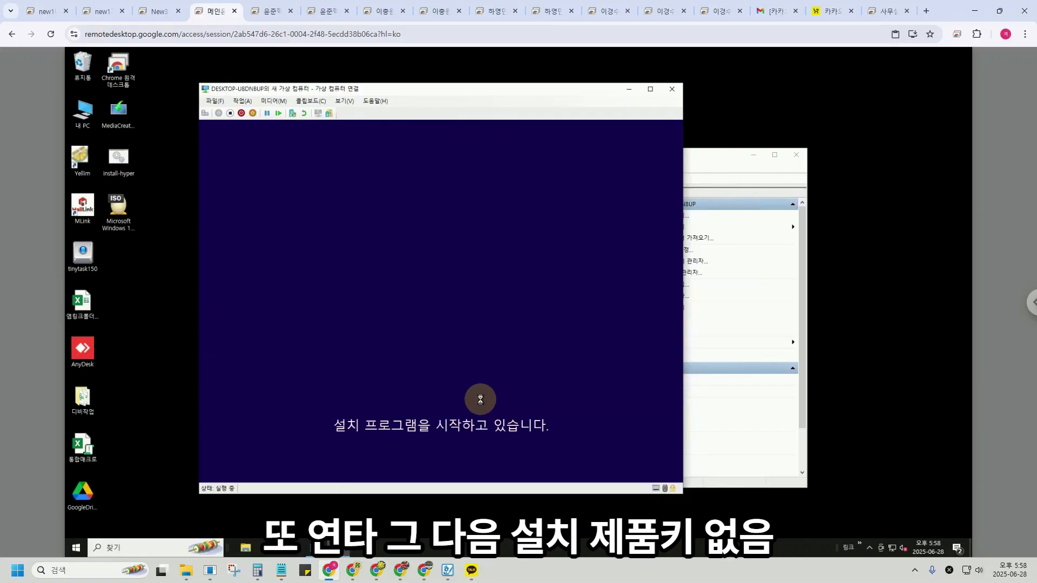
click(424, 385)
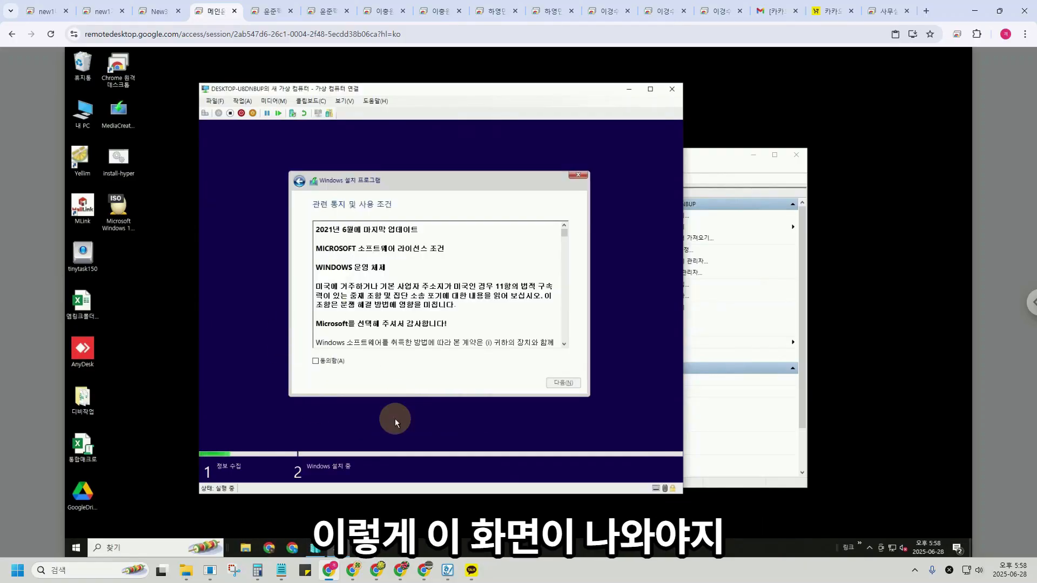
click(331, 361)
click(563, 383)
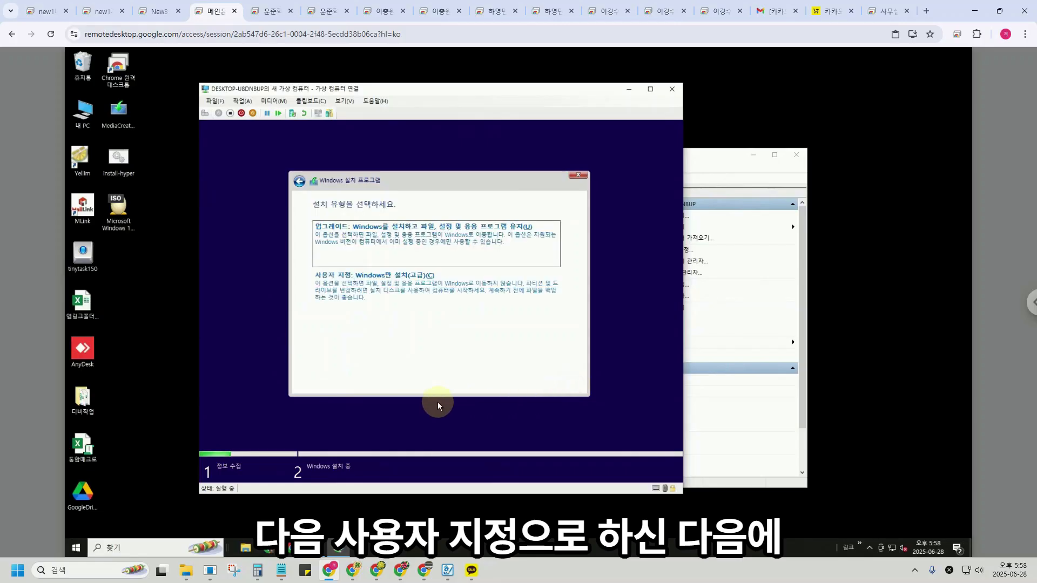
click(391, 293)
click(561, 383)
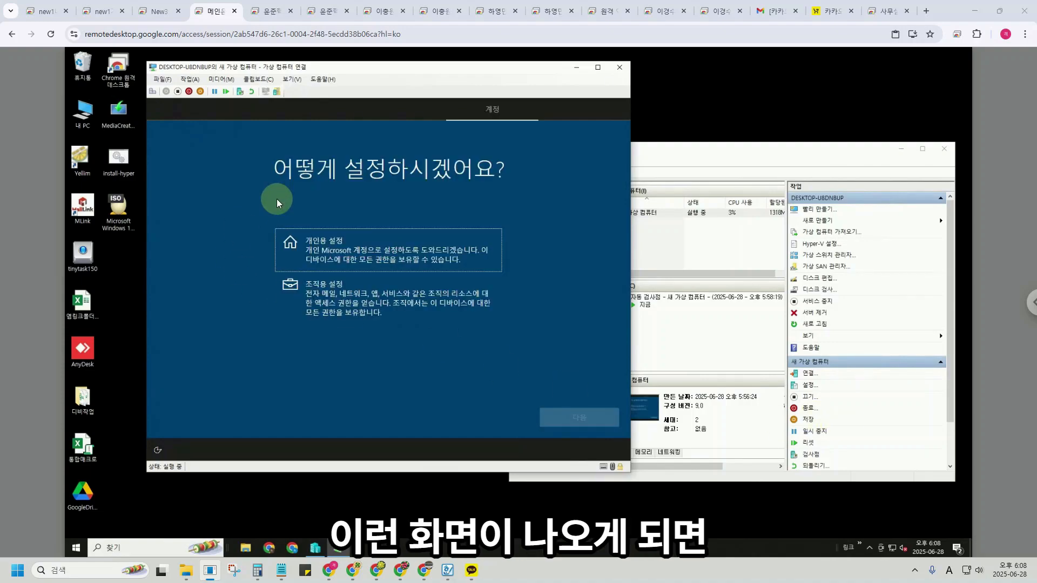
Choose personal-use setup and switch to an offline account with the limited experience.
click(334, 259)
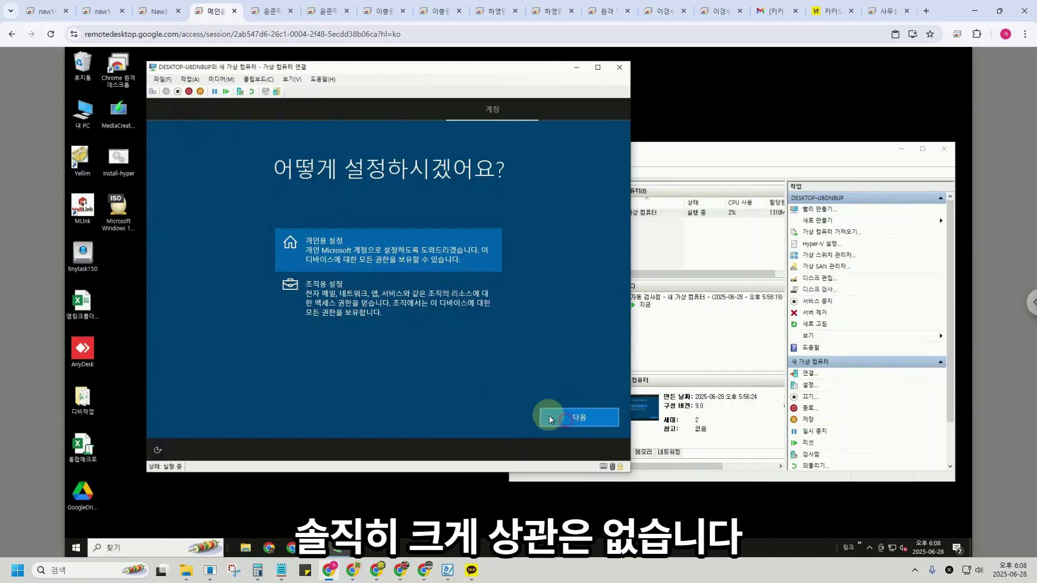
click(567, 419)
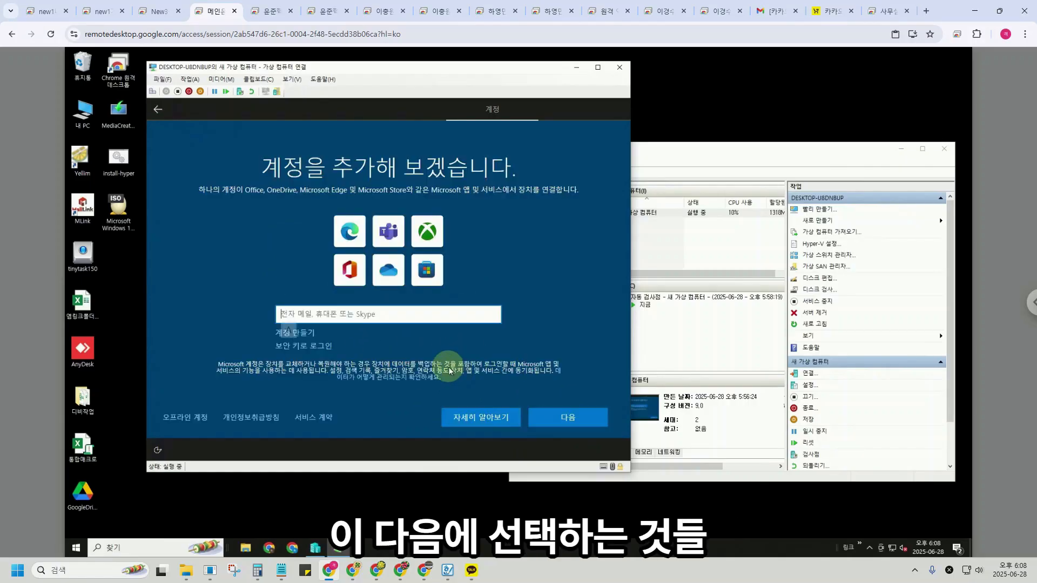
click(195, 417)
click(189, 417)
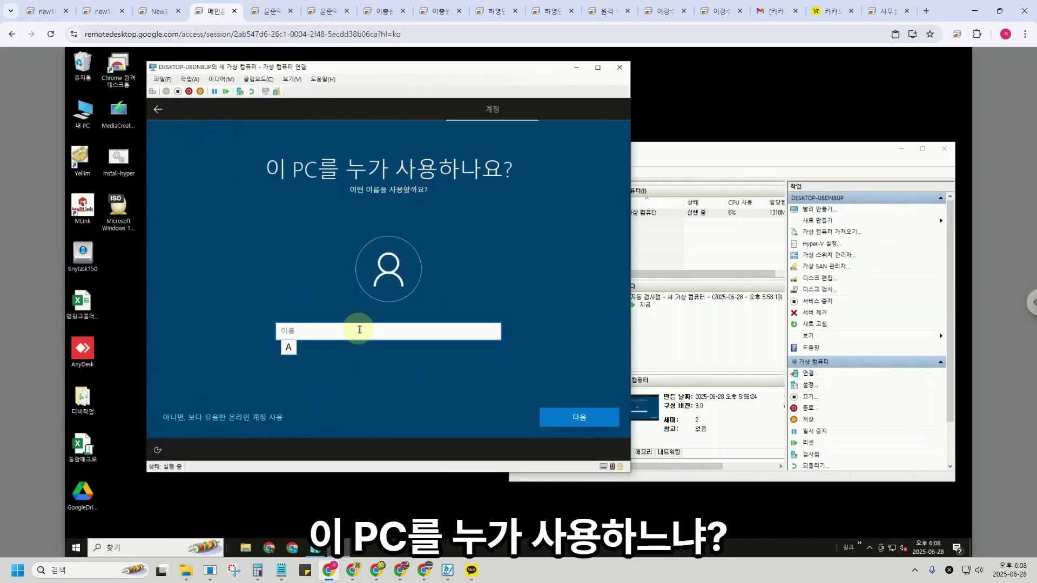
Name the local account '메인가상', leave the password empty, and postpone browser data import.
text(메인가상)
click(597, 423)
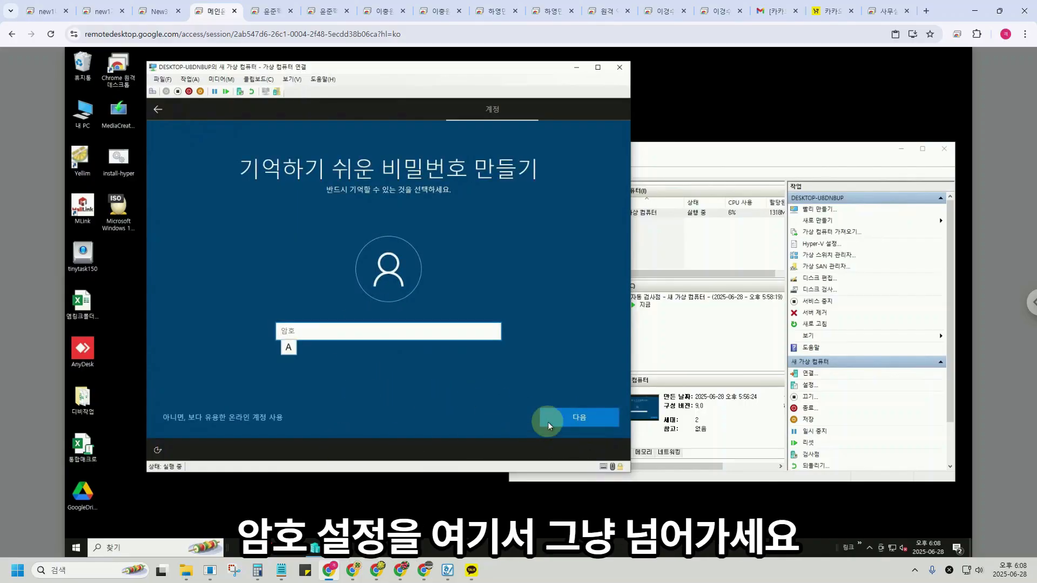
click(561, 417)
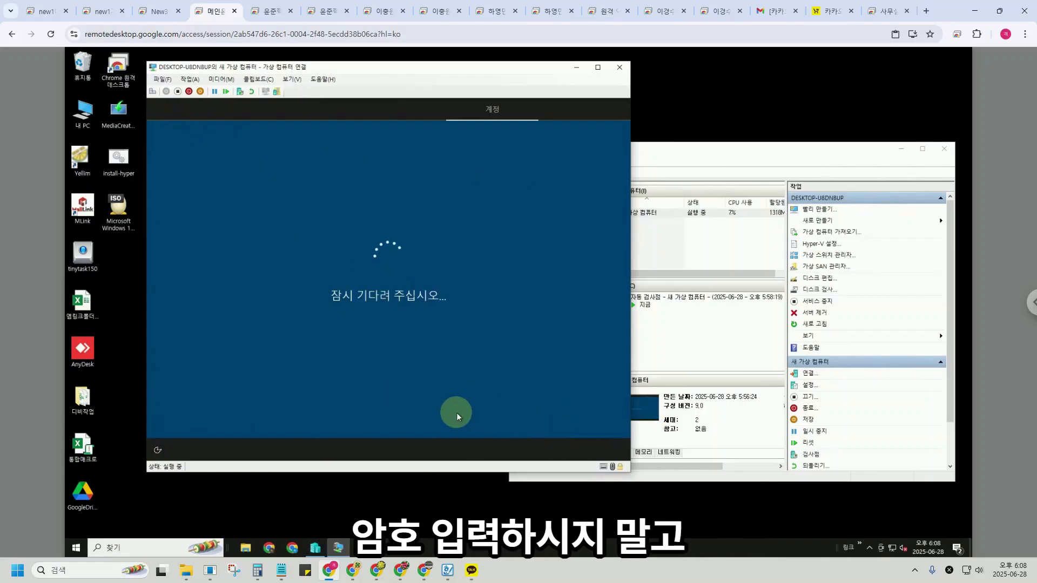
click(335, 345)
click(549, 417)
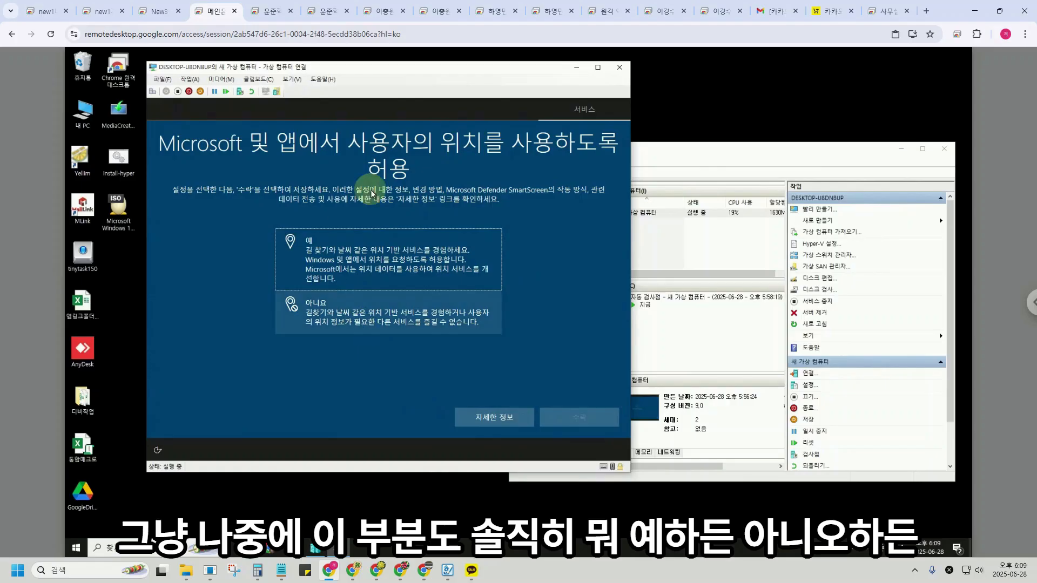
Decline location, Find my device, inking, tailored experiences and advertising ID privacy options.
click(370, 311)
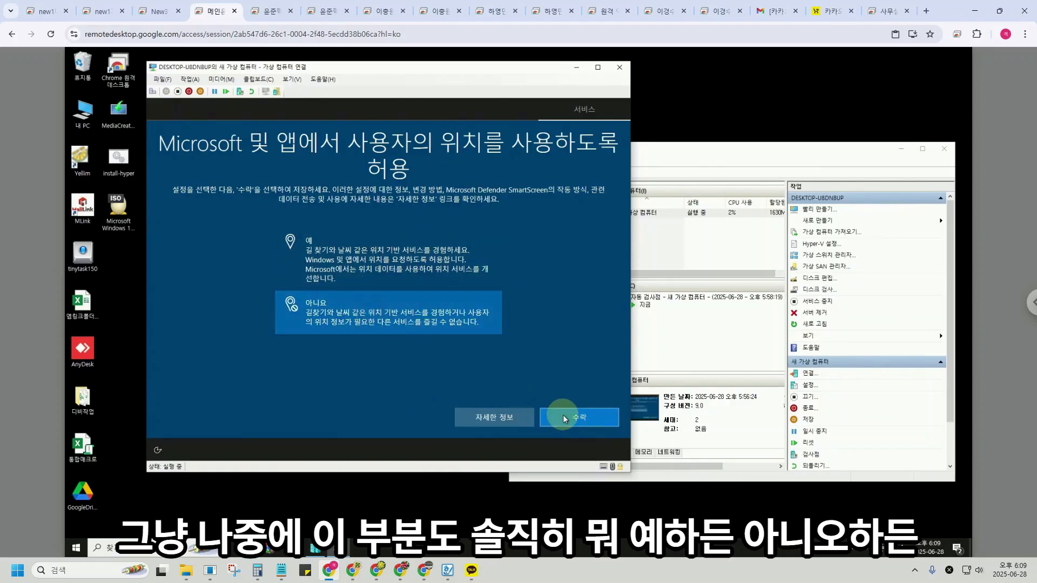
click(428, 316)
click(550, 414)
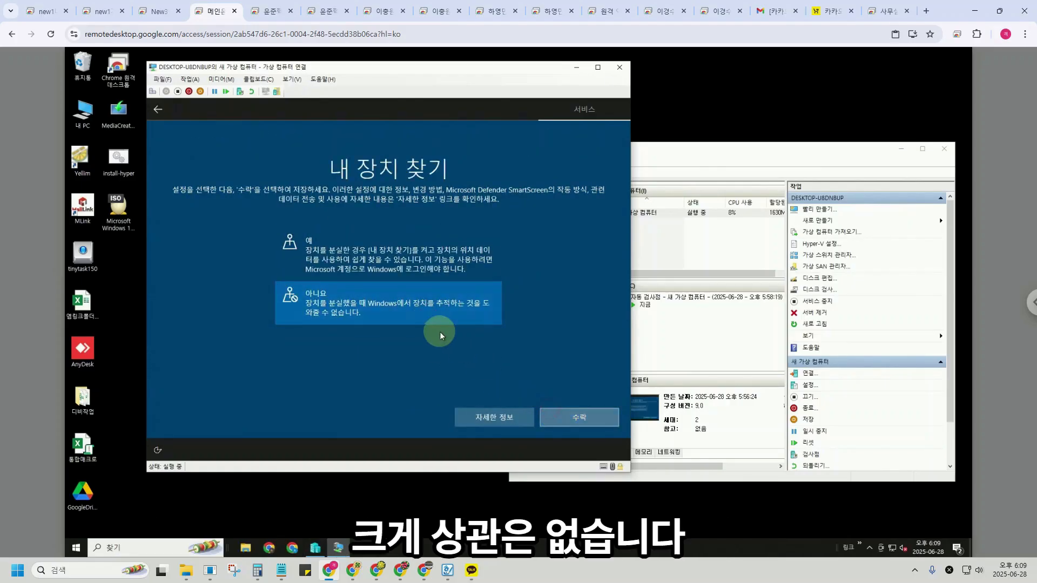
click(412, 314)
click(553, 415)
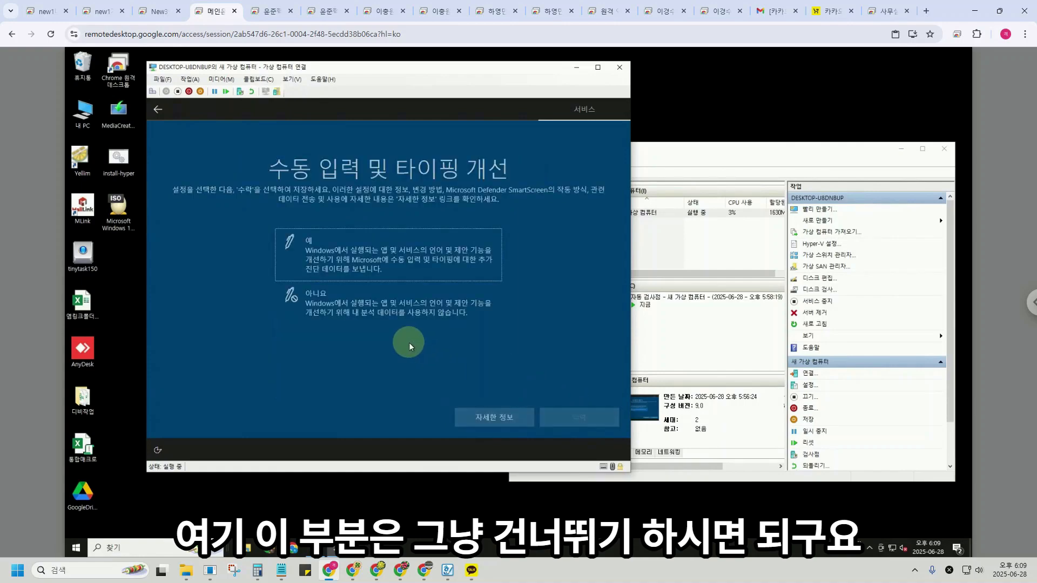
click(417, 320)
click(574, 413)
click(447, 332)
click(540, 412)
click(400, 313)
click(561, 417)
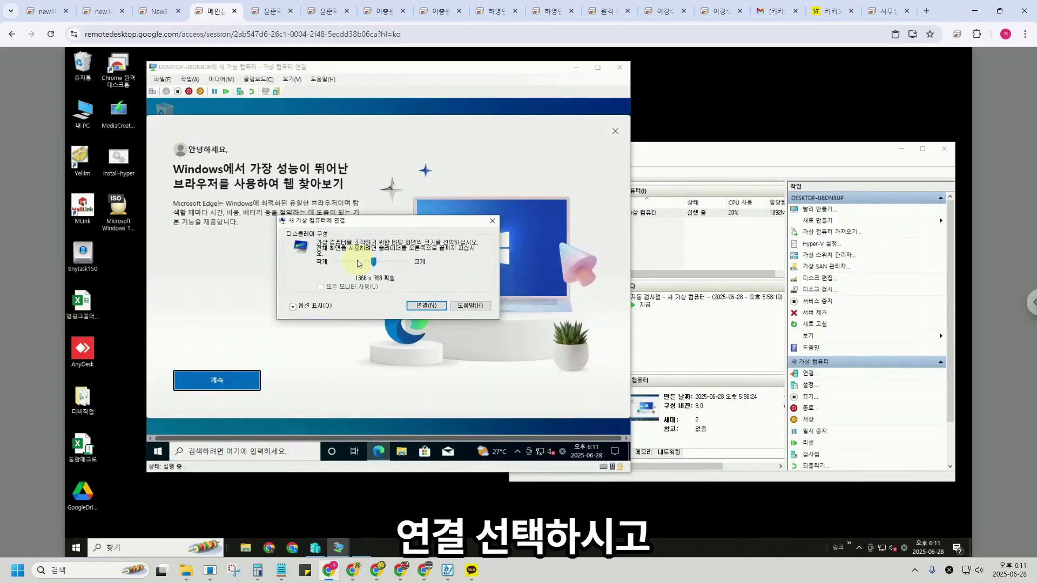
Reconnect at 1366 x 768, sign in to the new account, and start Edge without syncing data.
click(425, 306)
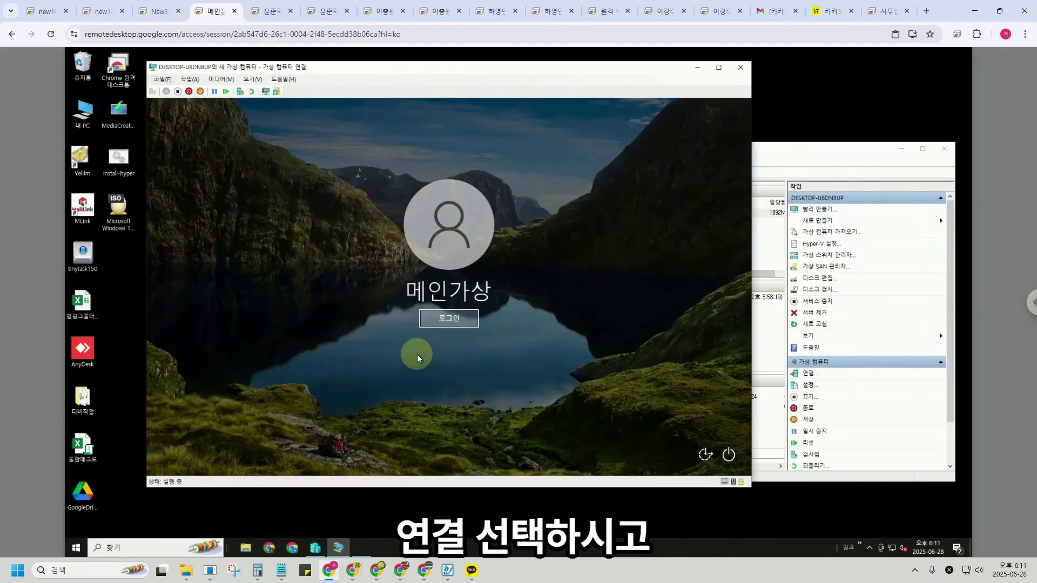
click(448, 316)
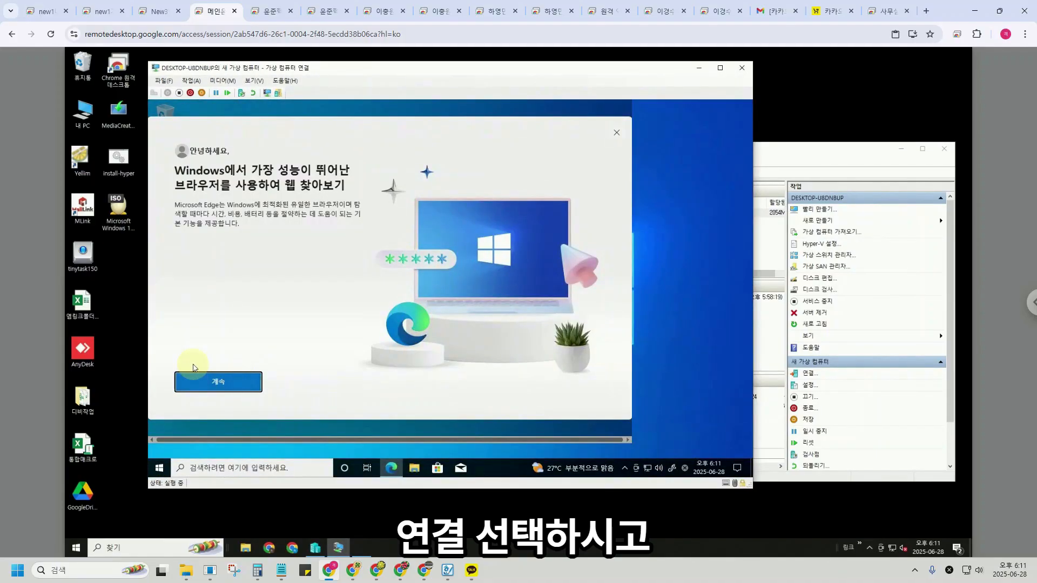
click(216, 382)
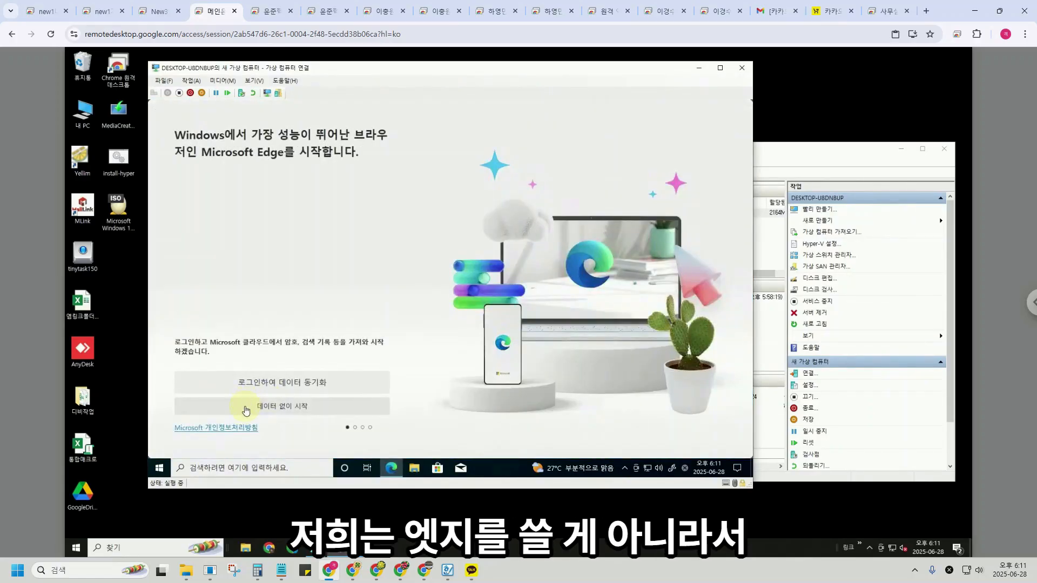
click(246, 411)
Click through Edge's first-run pages, allowing personalized experience, and start browsing.
click(180, 378)
click(203, 404)
click(266, 402)
click(181, 377)
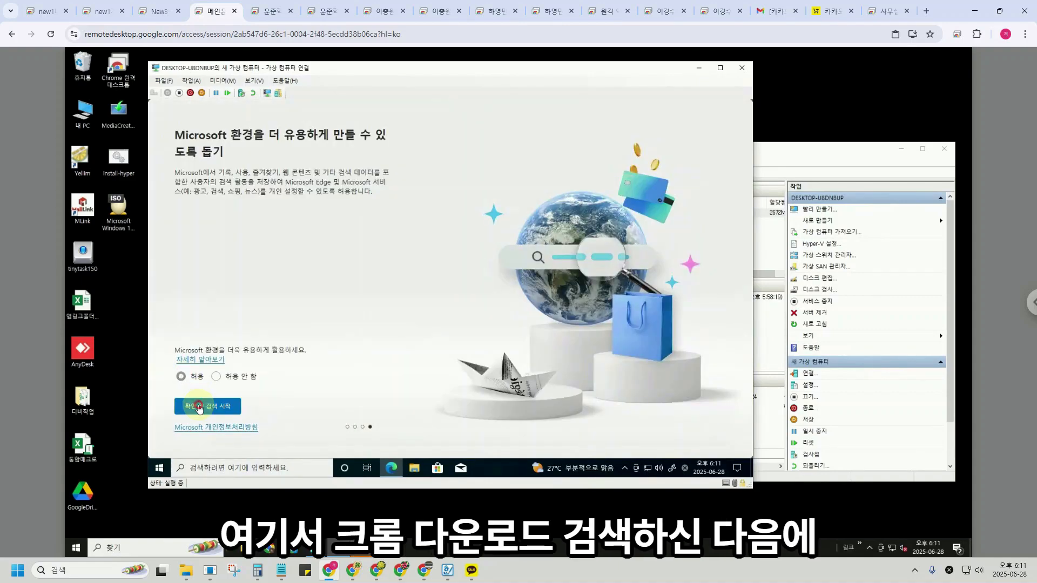
click(199, 409)
Search '크롬 다운로드', open Google's Chrome download page, and approve the installer's UAC prompt.
click(283, 128)
text(크롬 다운로드)
key(Return)
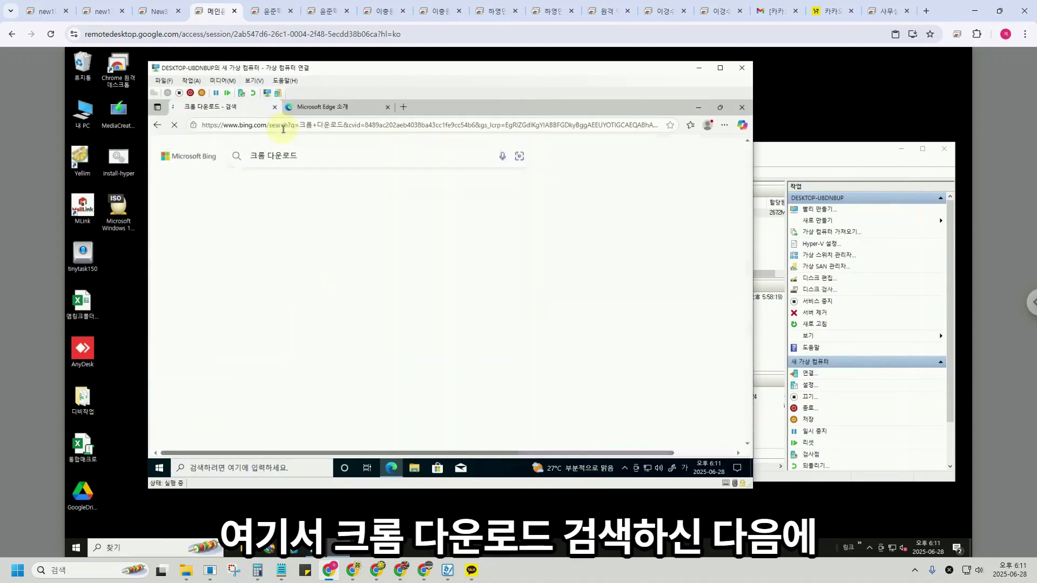
click(393, 311)
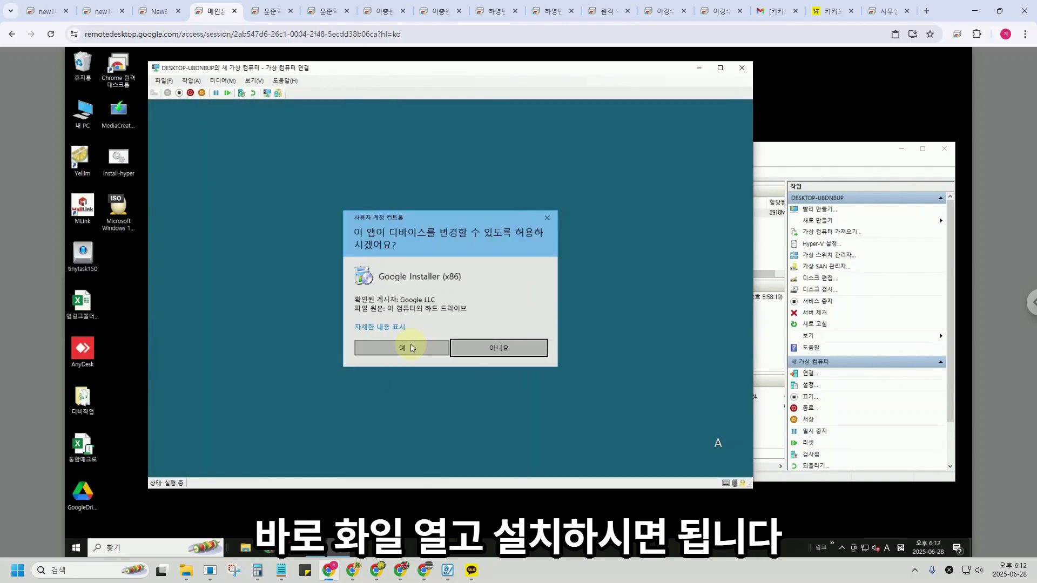
click(397, 348)
Close Edge and turn off news and interests on the taskbar.
click(741, 107)
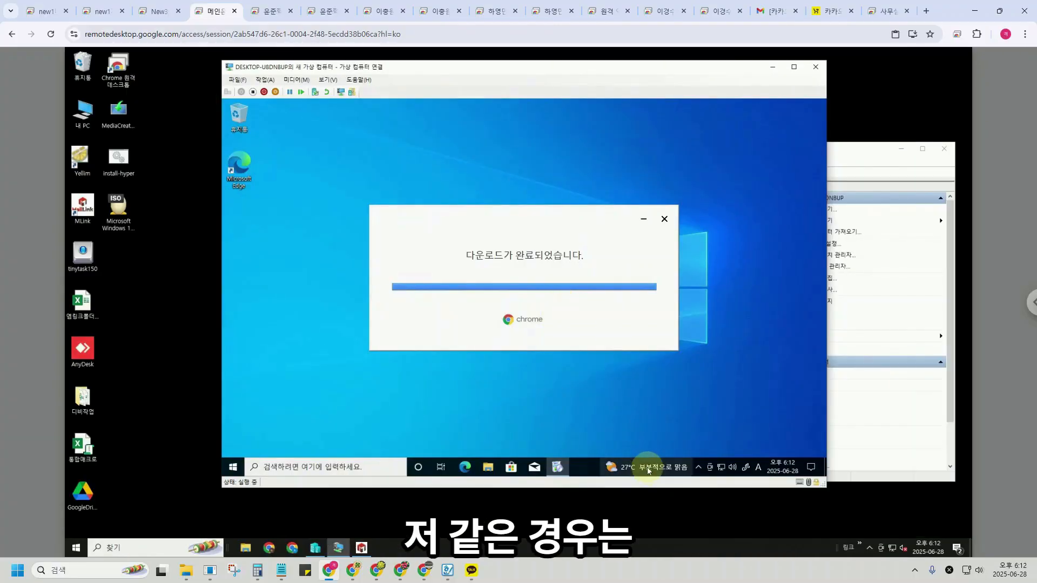
right_click(650, 468)
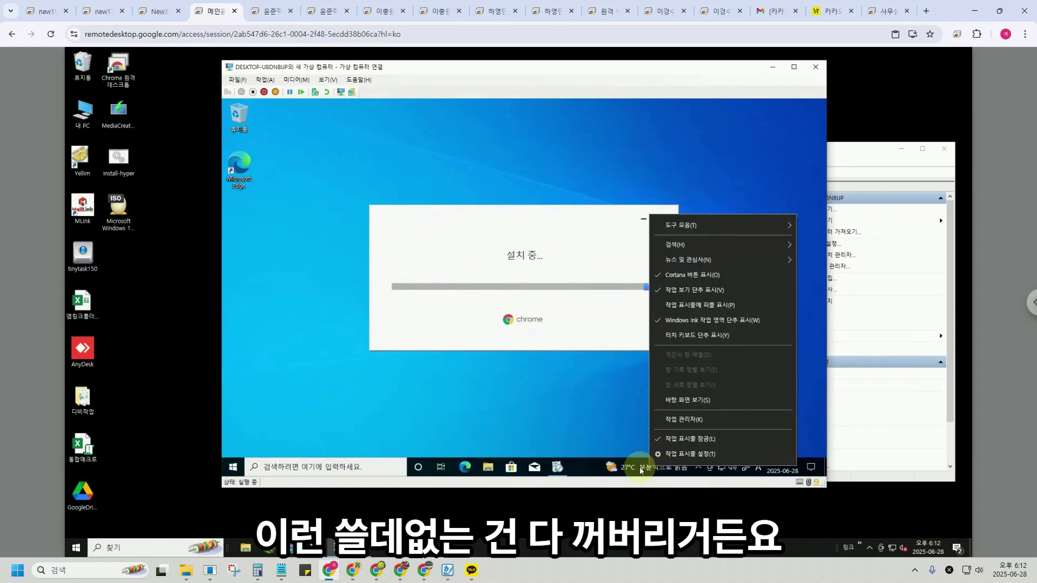
mouse_move(672, 262)
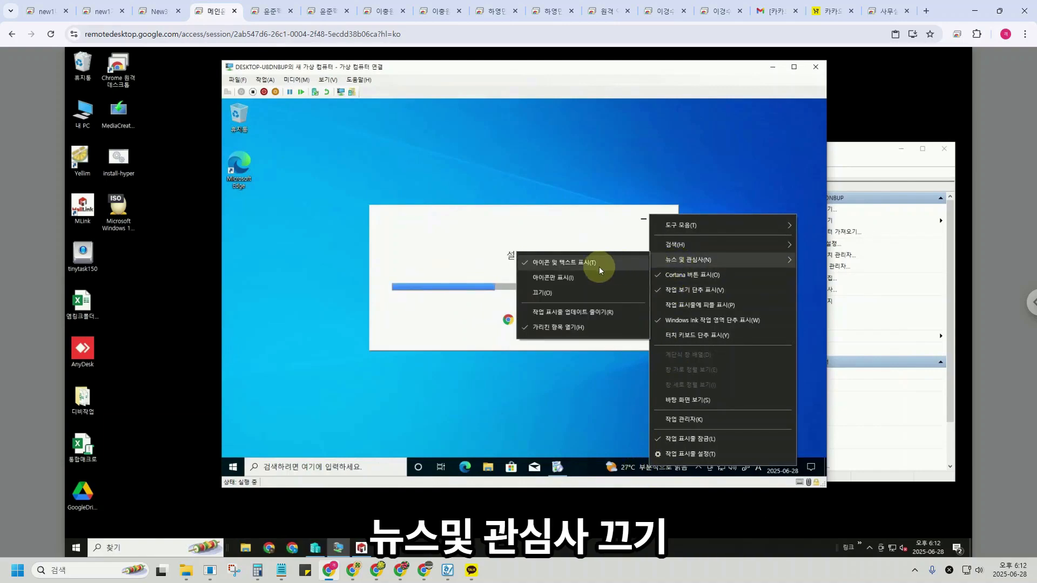
click(567, 294)
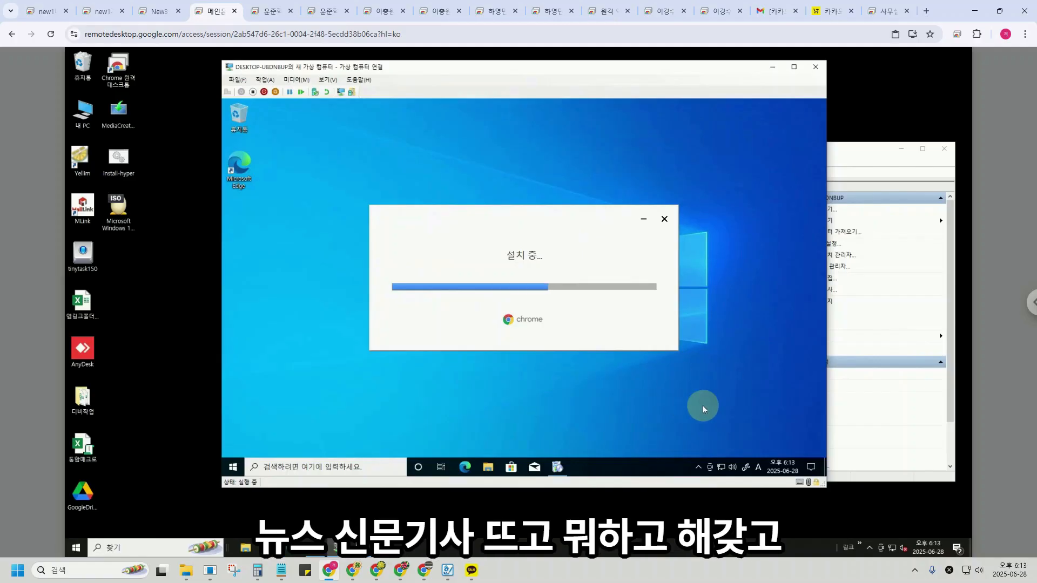
Unpin Microsoft Store, Mail and Edge from the taskbar, then begin Chrome sign-in.
right_click(512, 471)
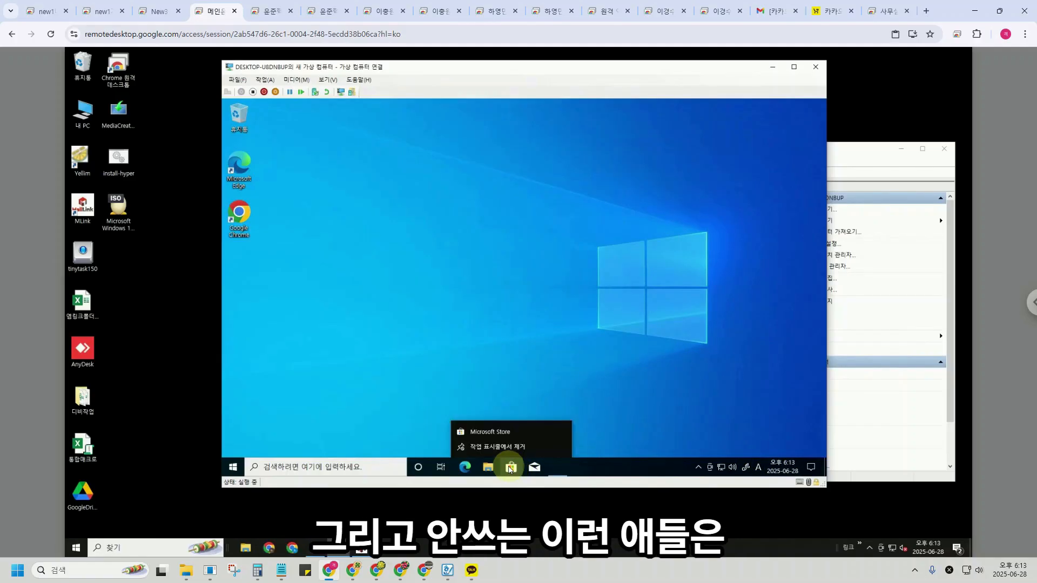
click(504, 446)
right_click(511, 473)
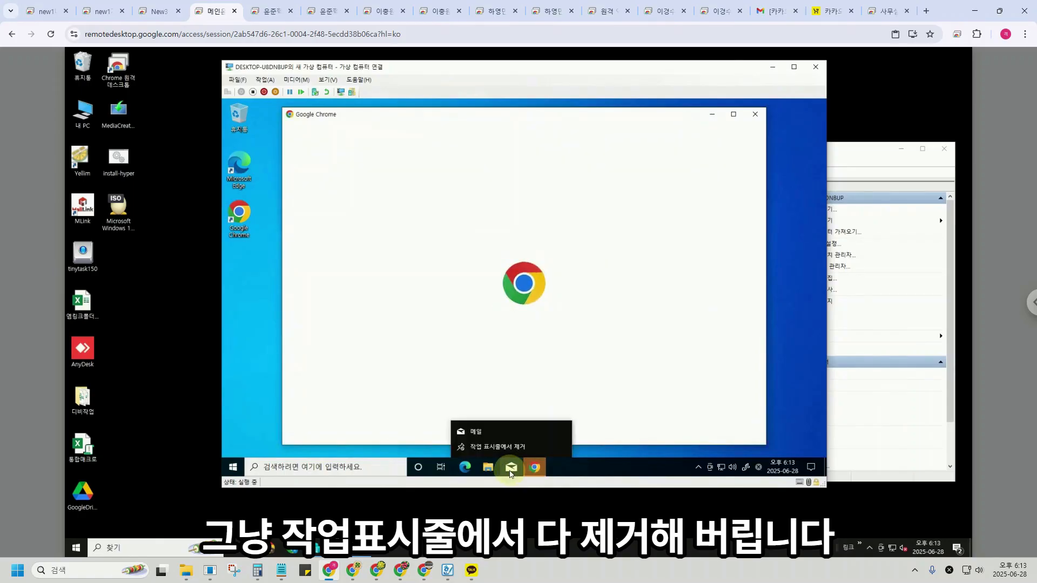
click(502, 446)
right_click(462, 473)
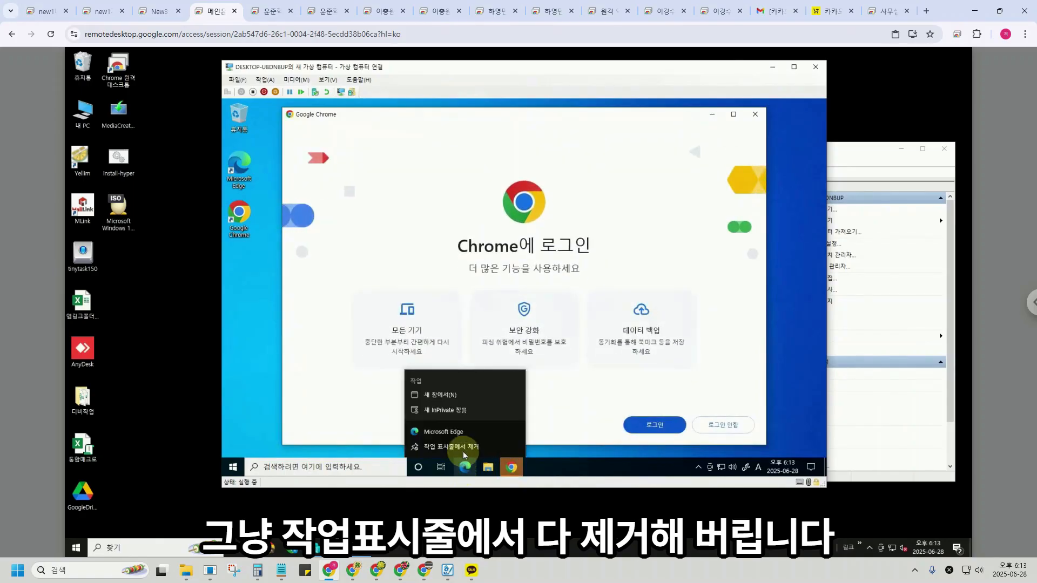
click(458, 449)
click(654, 425)
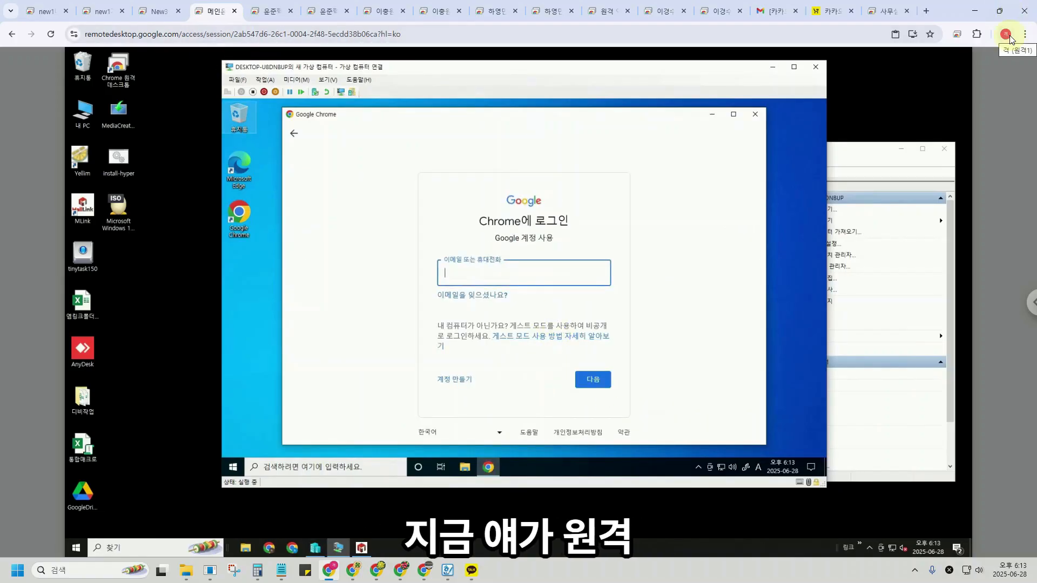
Enter the Google account e-mail and password to sign in to Chrome.
click(545, 276)
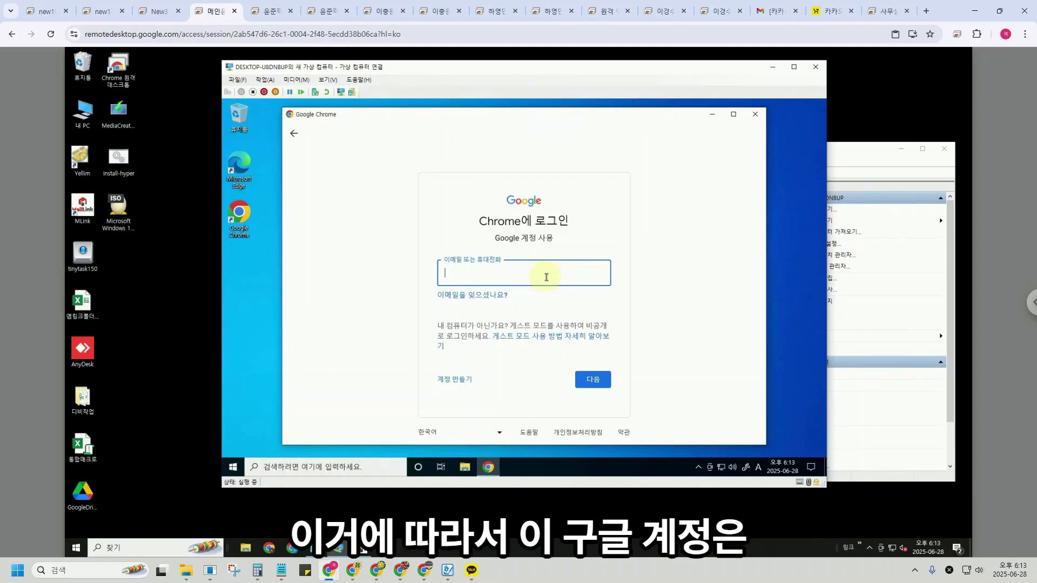
text(won)
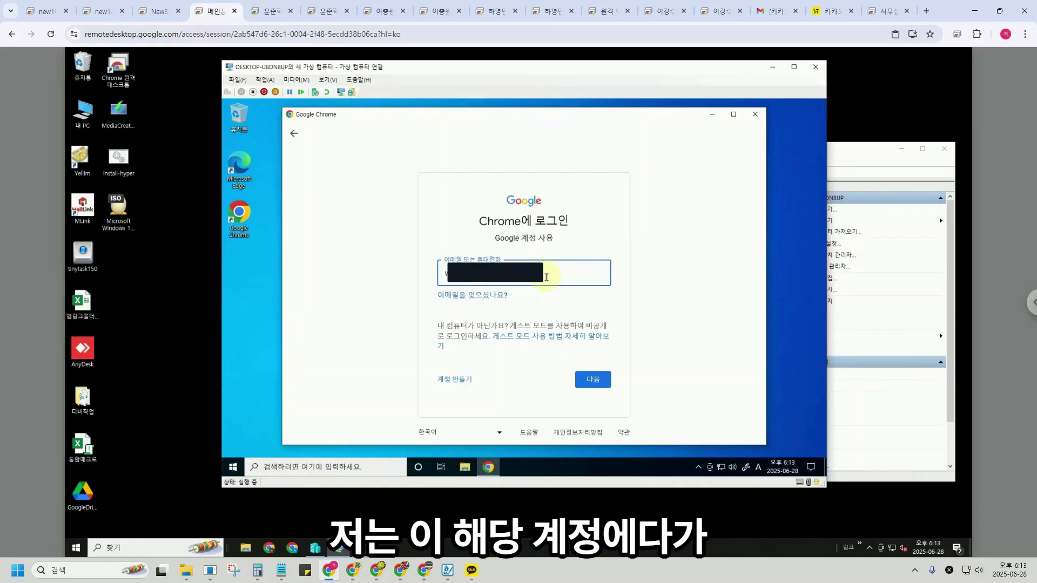
key(Return)
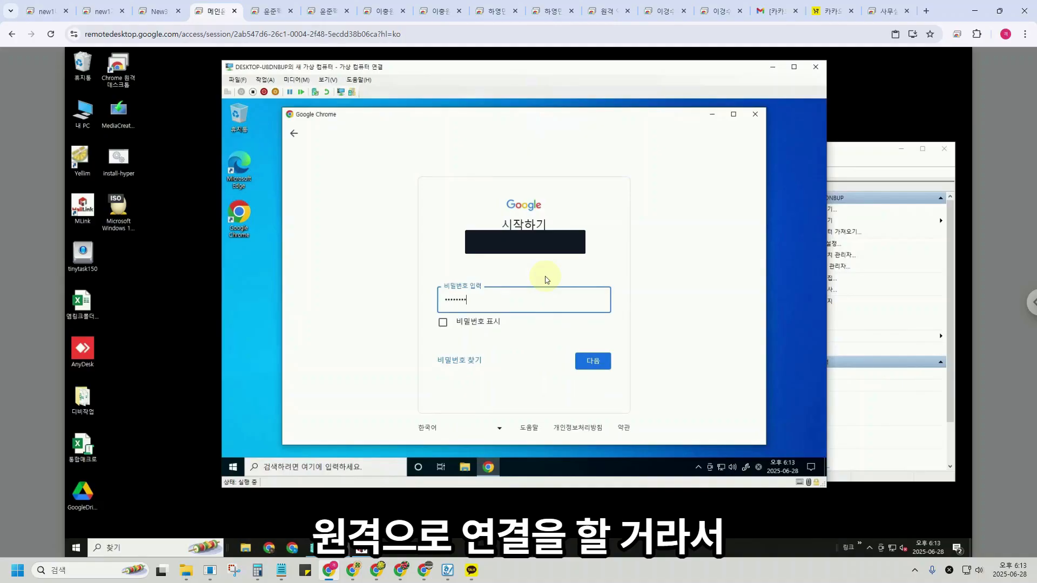
key(Return)
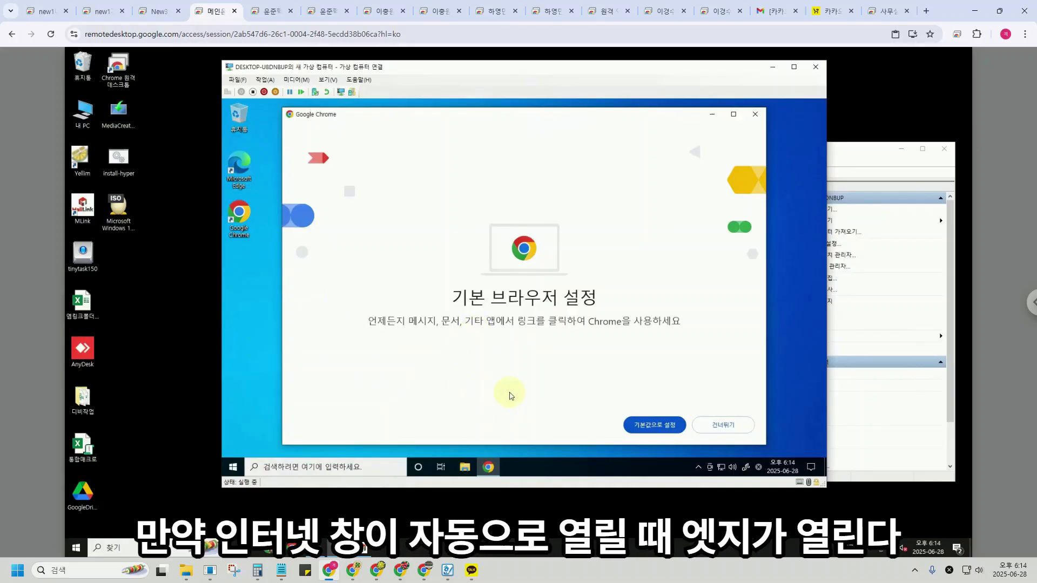
Search '기본 앱', choose to make Chrome default, and accept Chrome's ad privacy notice.
click(314, 465)
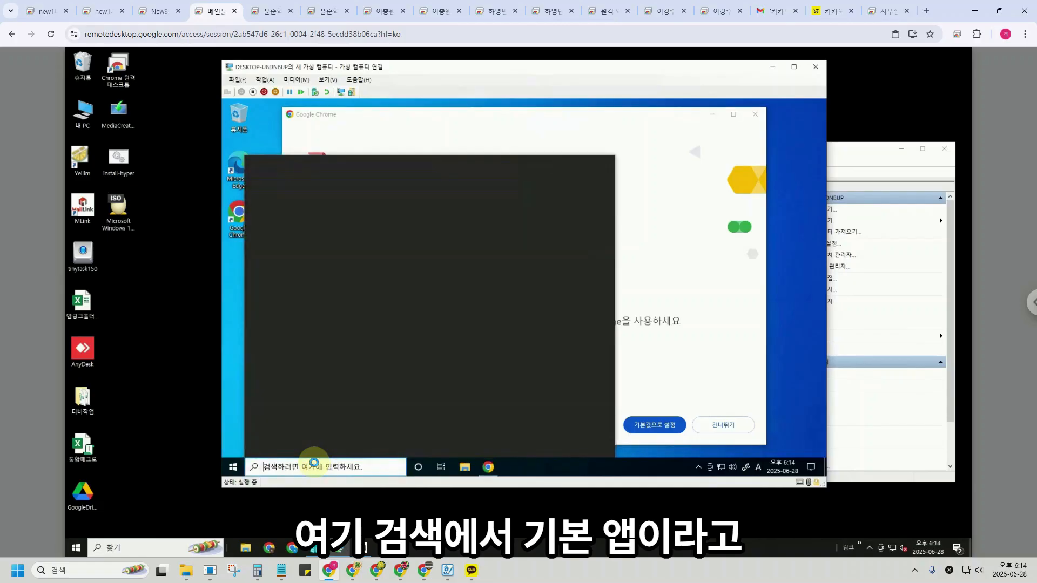
text(r)
key(BackSpace)
key(Hangul)
text(기본 앱)
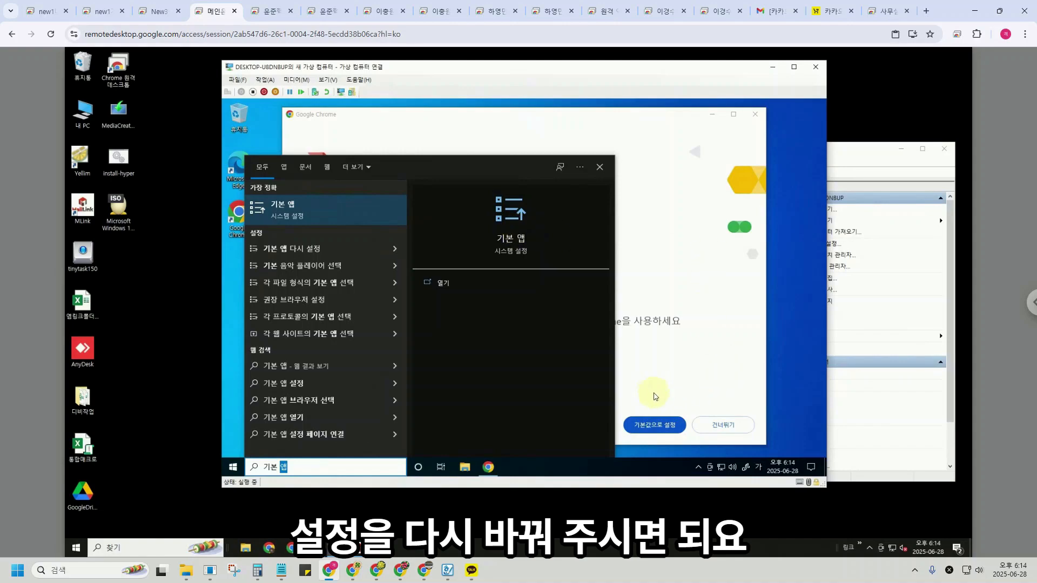
click(654, 424)
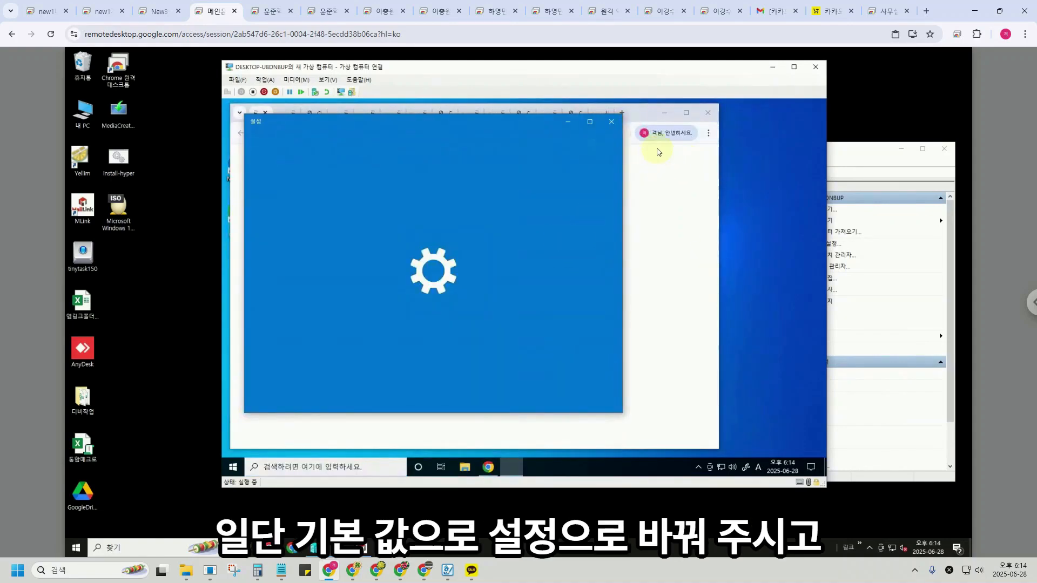
click(644, 114)
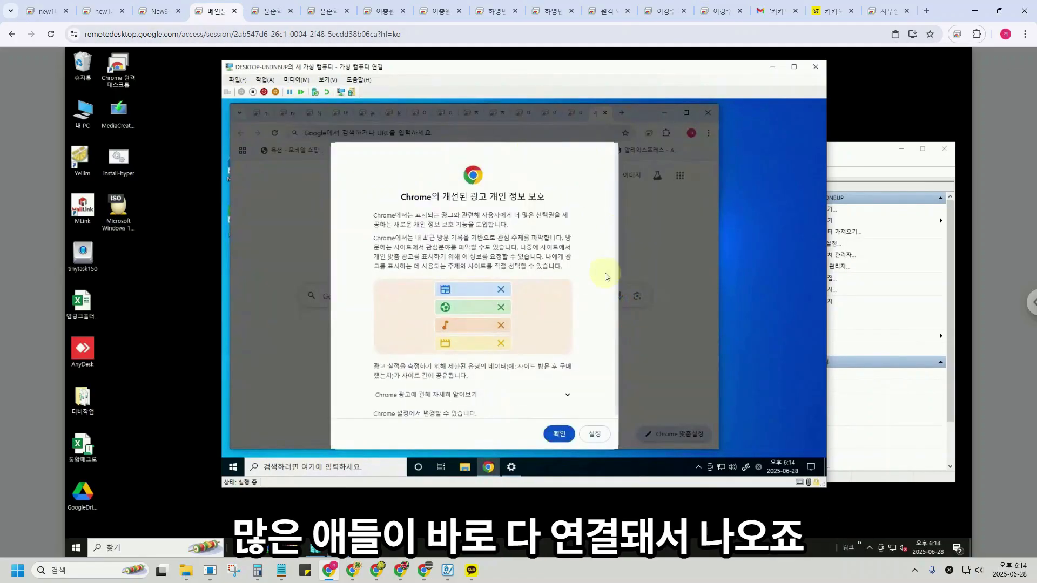
click(556, 430)
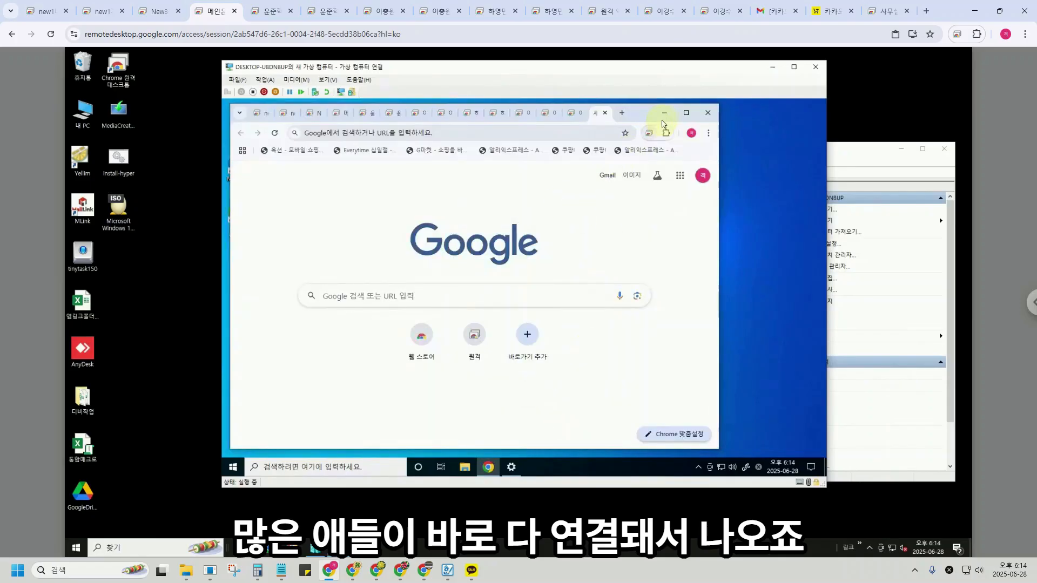
Switch the default web browser from Edge to Google Chrome, close Settings, and reopen Chrome.
click(663, 113)
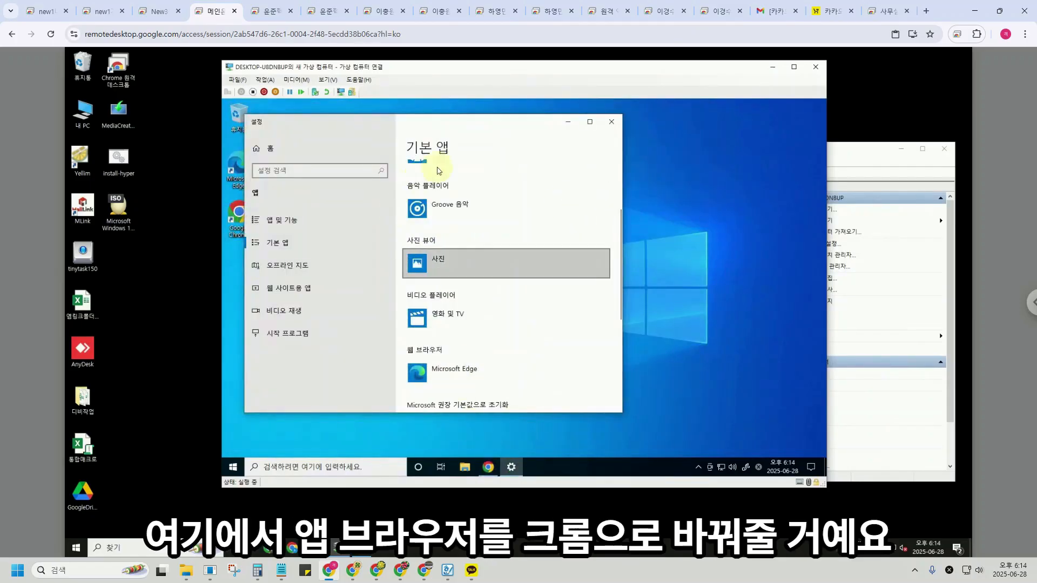
click(440, 371)
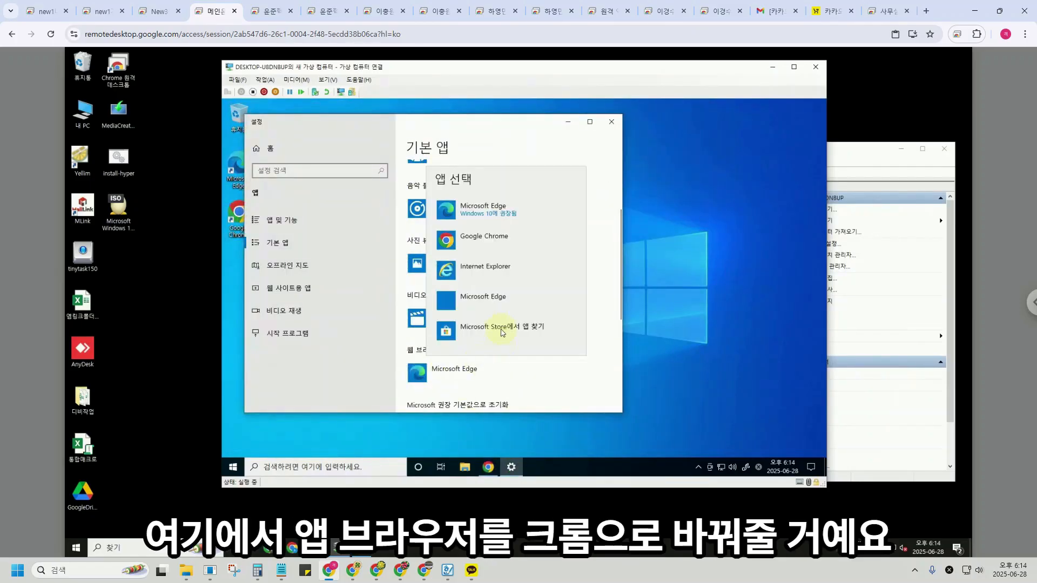
click(475, 238)
click(451, 342)
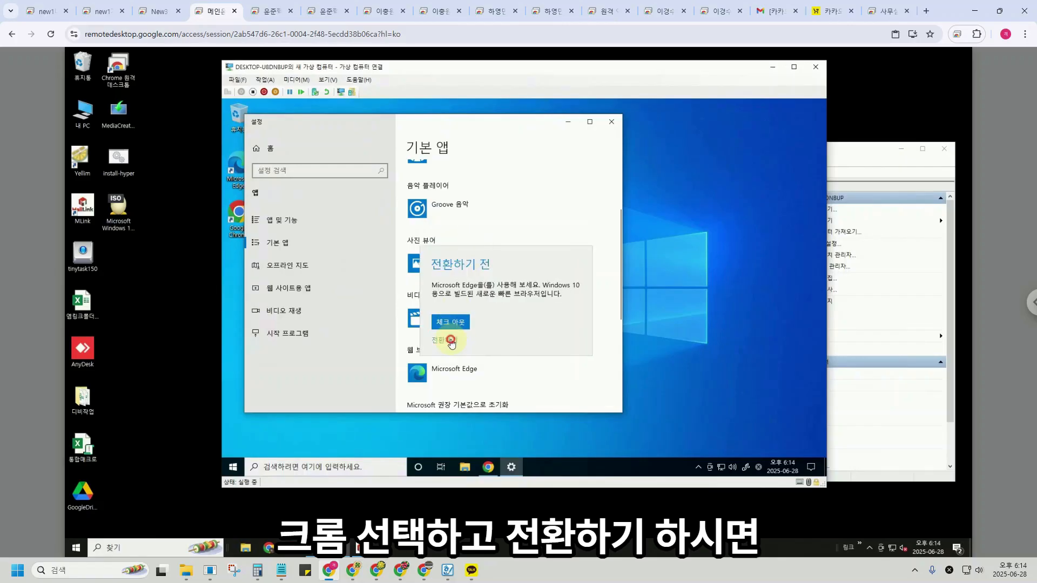
click(612, 122)
click(488, 468)
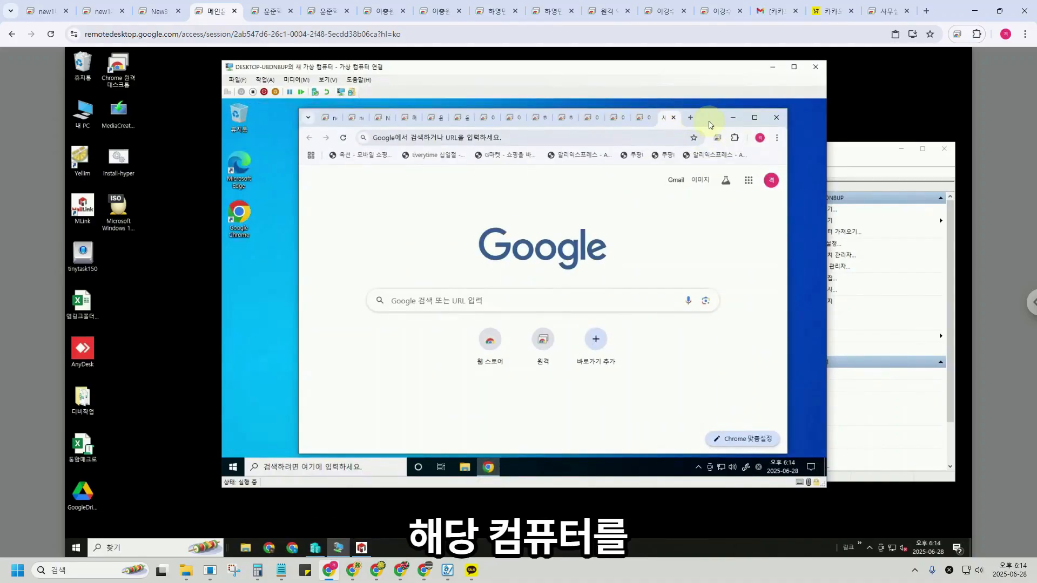
click(555, 332)
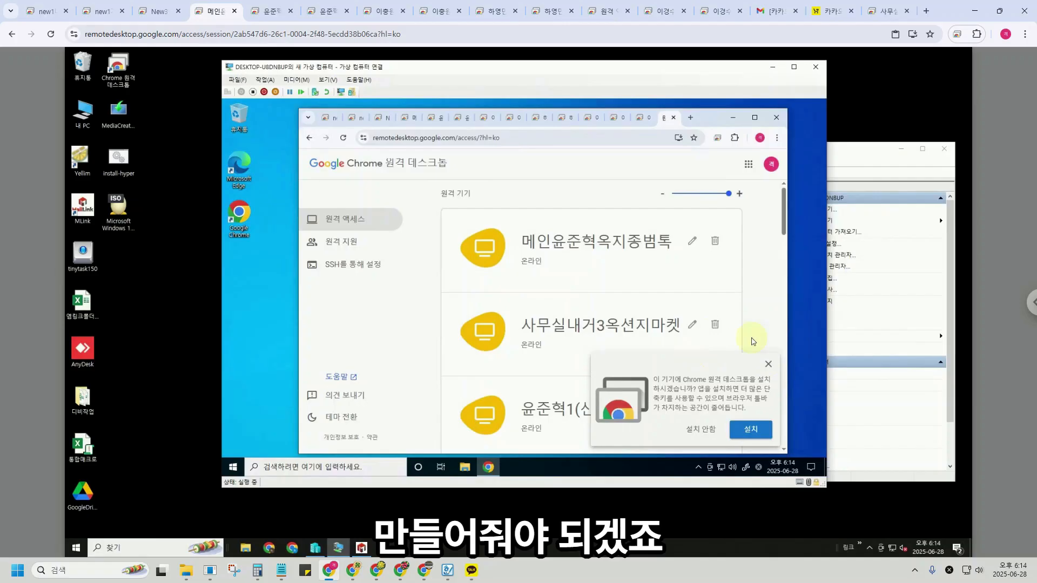
scroll(695, 346, down, 2)
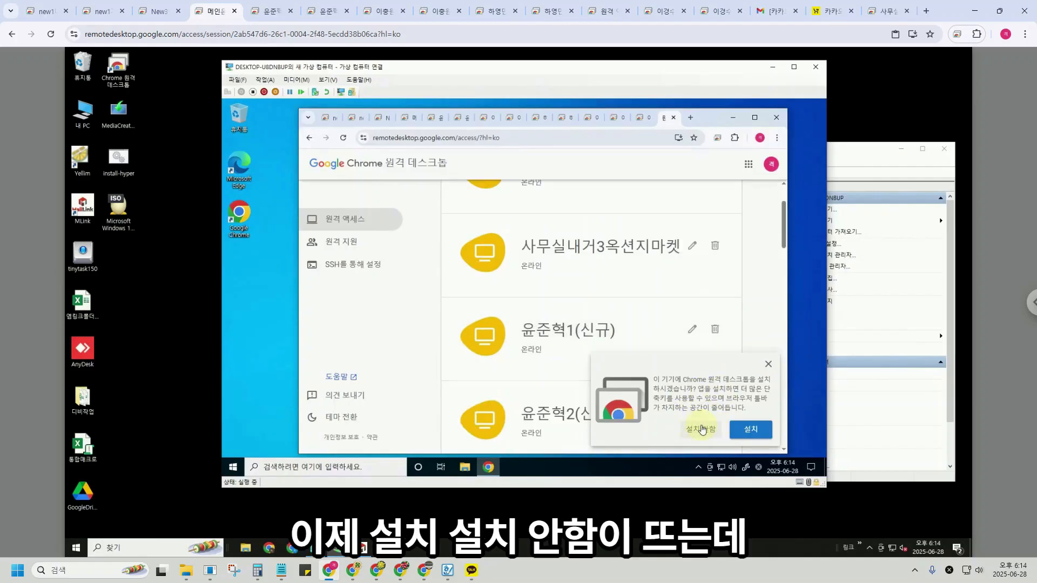
scroll(695, 415, down, 1)
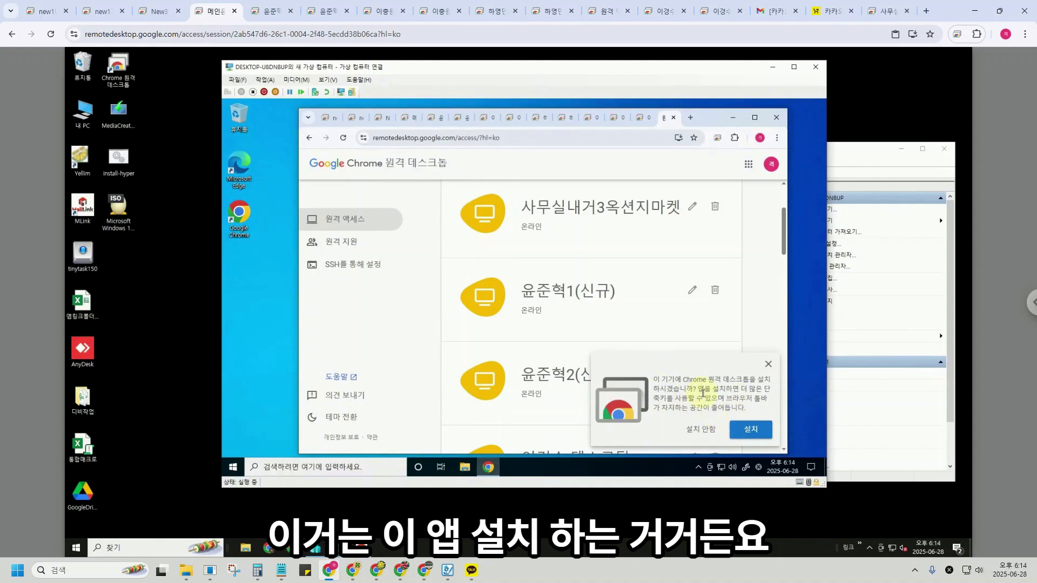
click(768, 364)
drag(786, 248, 785, 419)
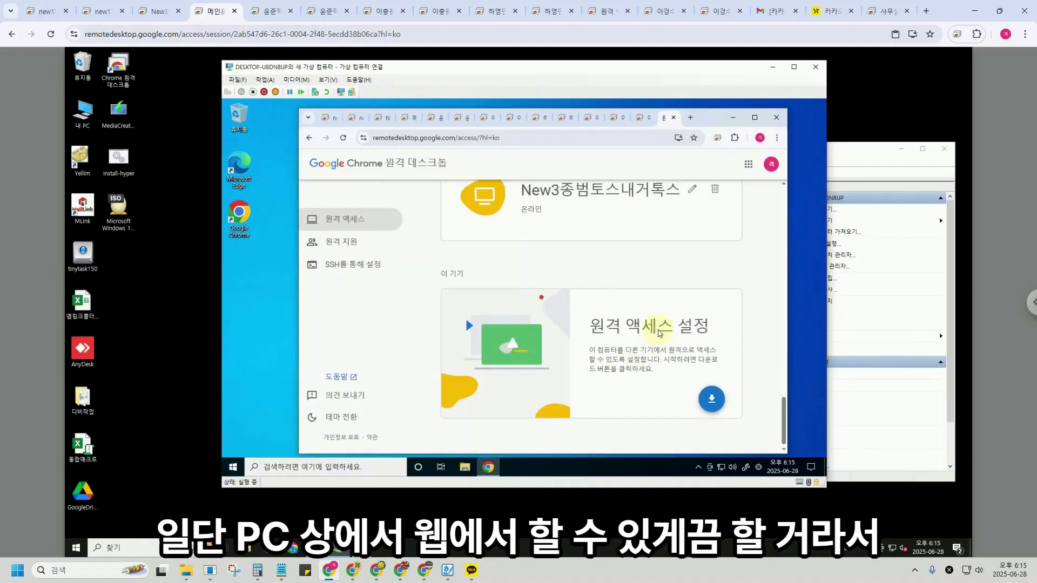
Save the remote access host installer to the desktop, enable memory saving, and accept the install terms.
click(711, 398)
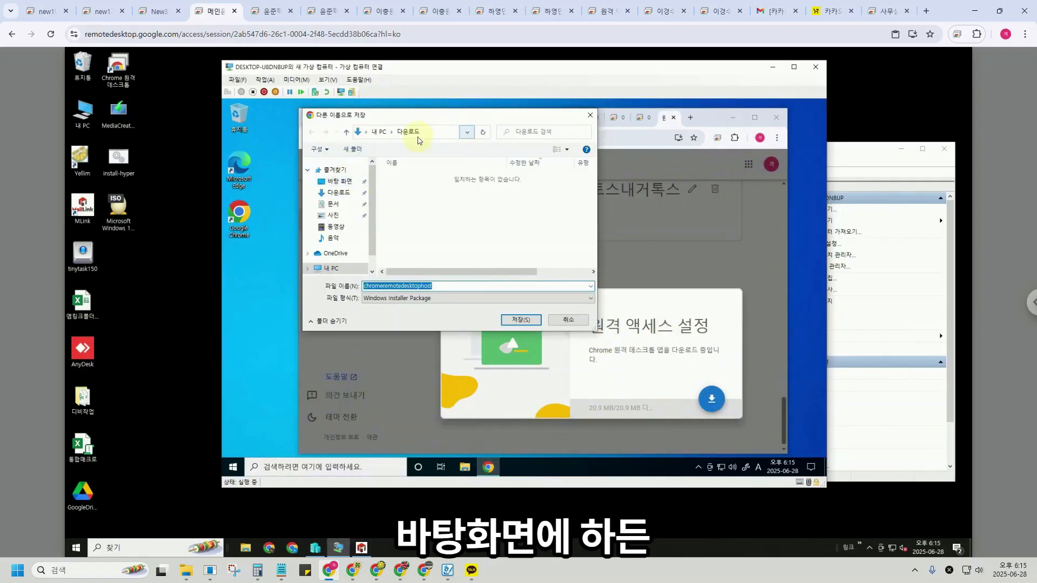
click(344, 181)
click(521, 320)
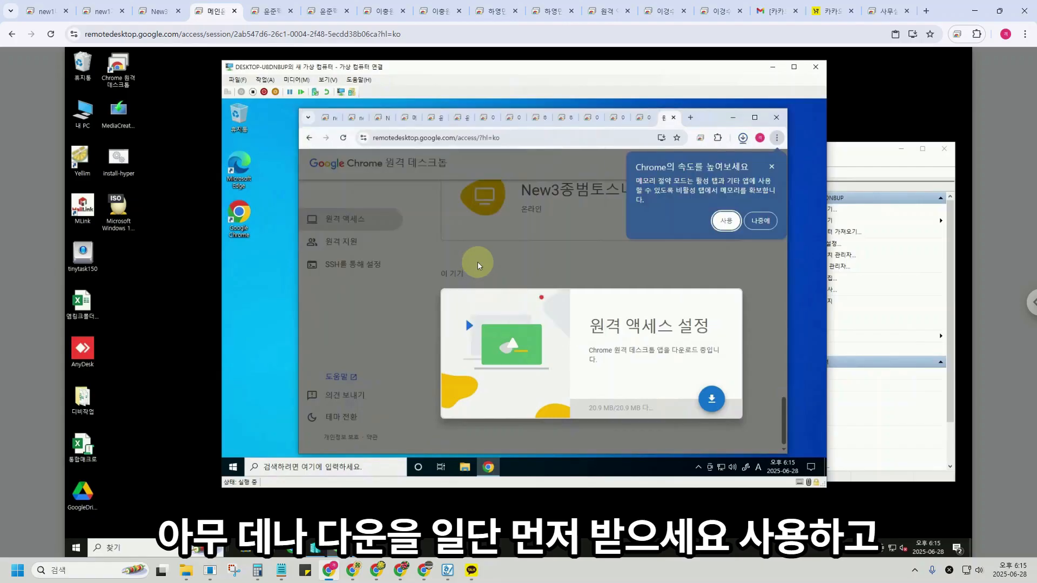
click(725, 221)
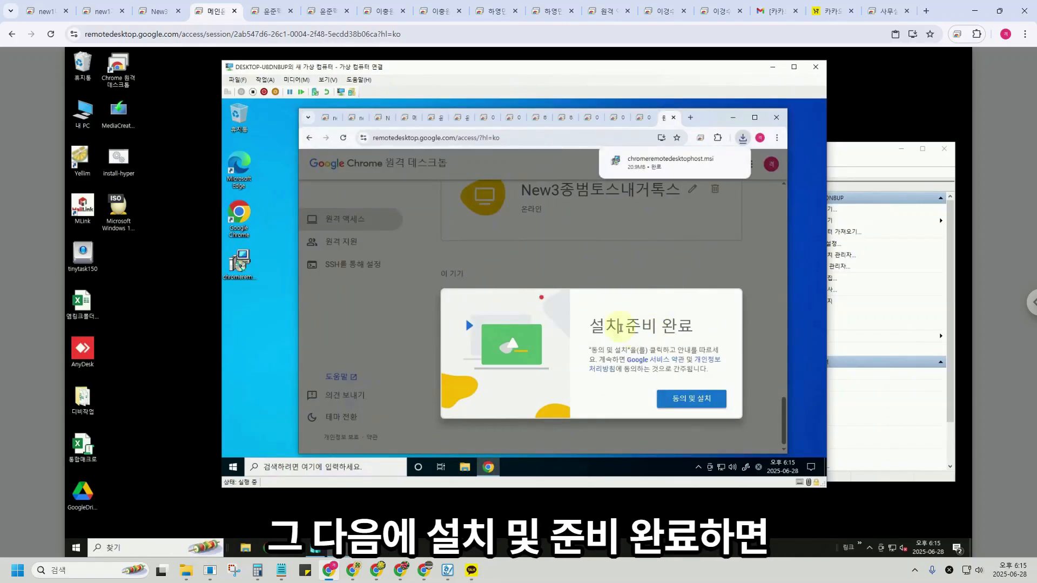
click(687, 398)
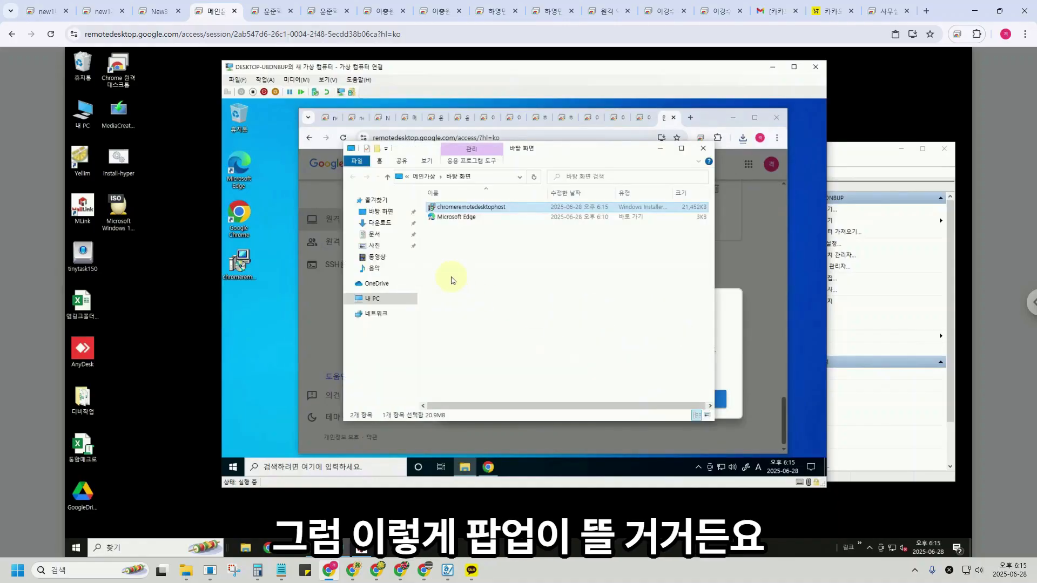
Run the host installer, approve UAC, and rename the computer to '메인가상'.
double_click(462, 209)
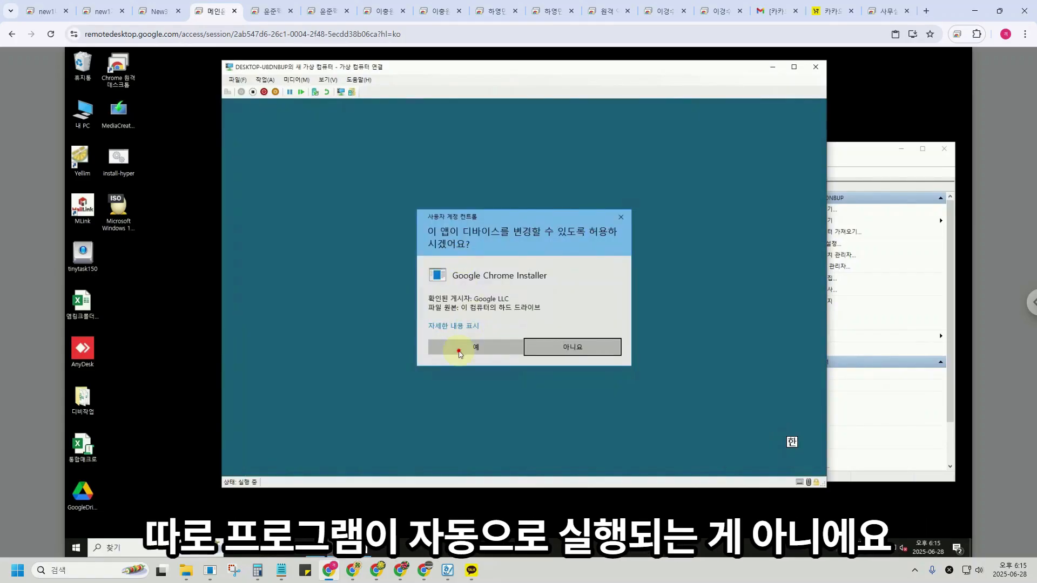
click(466, 342)
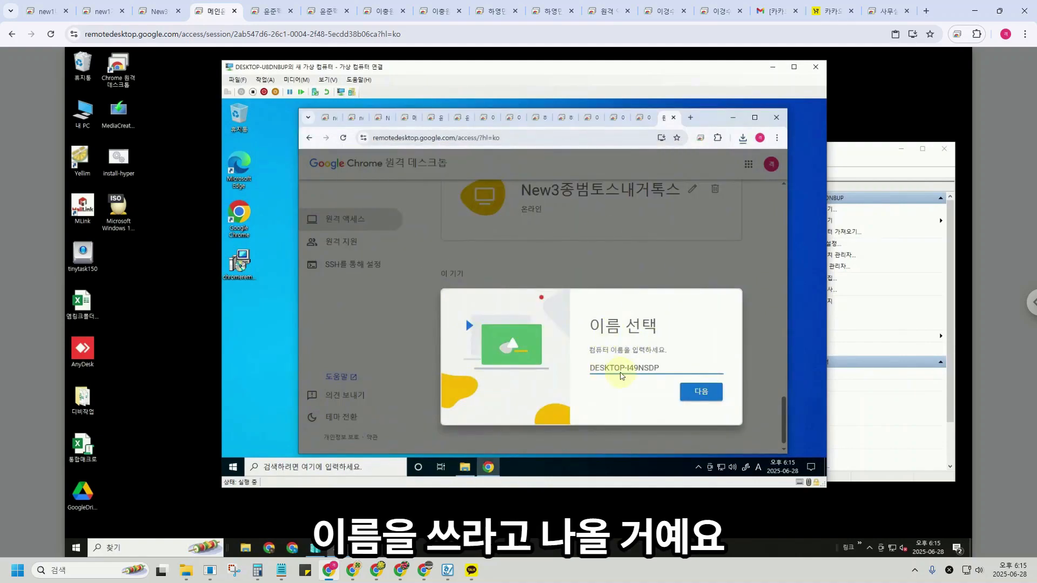
drag(666, 371, 584, 379)
key(BackSpace)
key(Hangul)
text(메인가상)
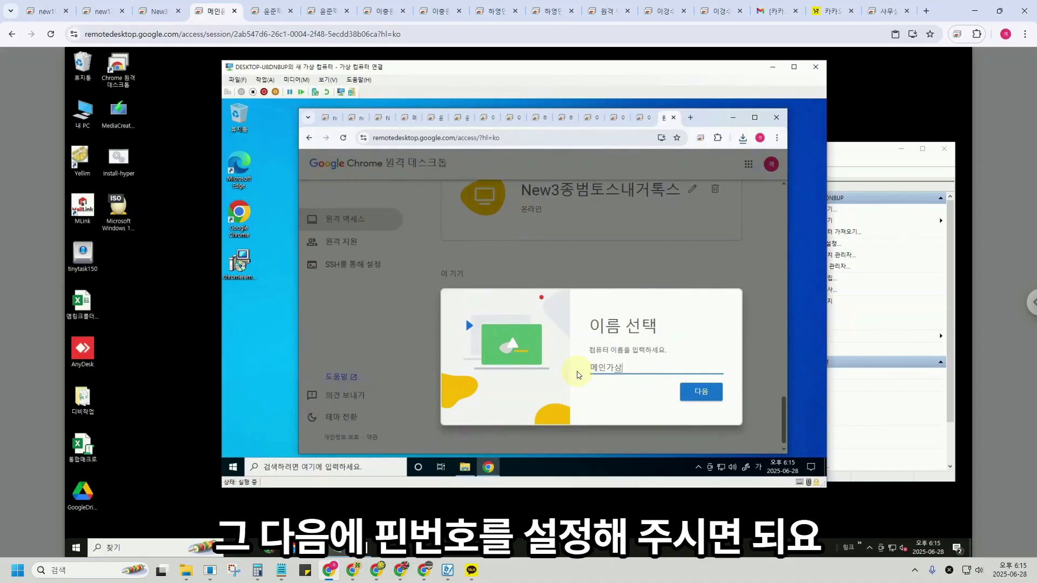
click(700, 391)
Set and confirm the remote access PIN, approve the host component, and close the VM window.
text(1234)
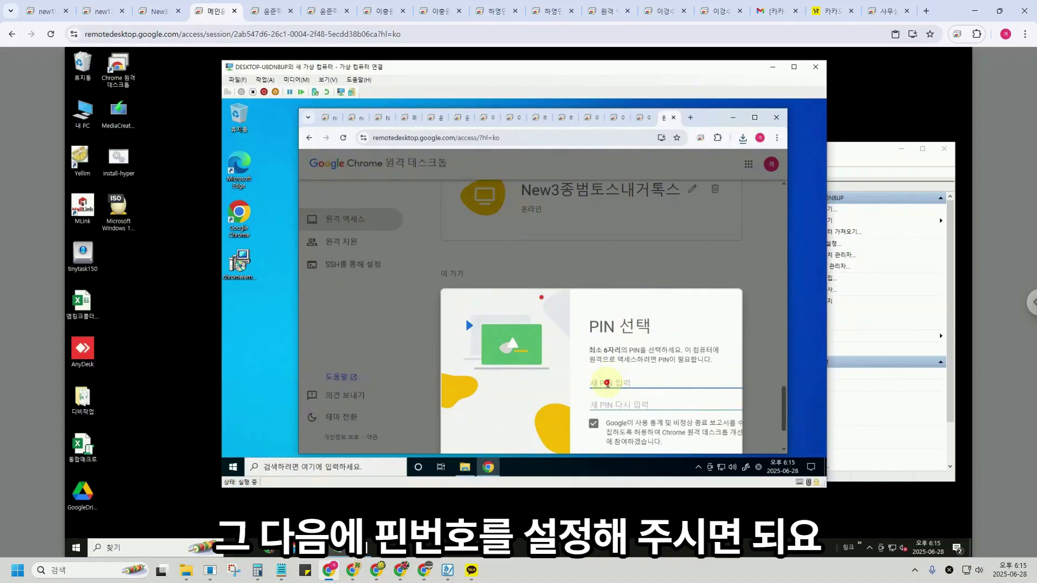
text(56)
click(603, 405)
text(123456)
scroll(603, 405, down, 2)
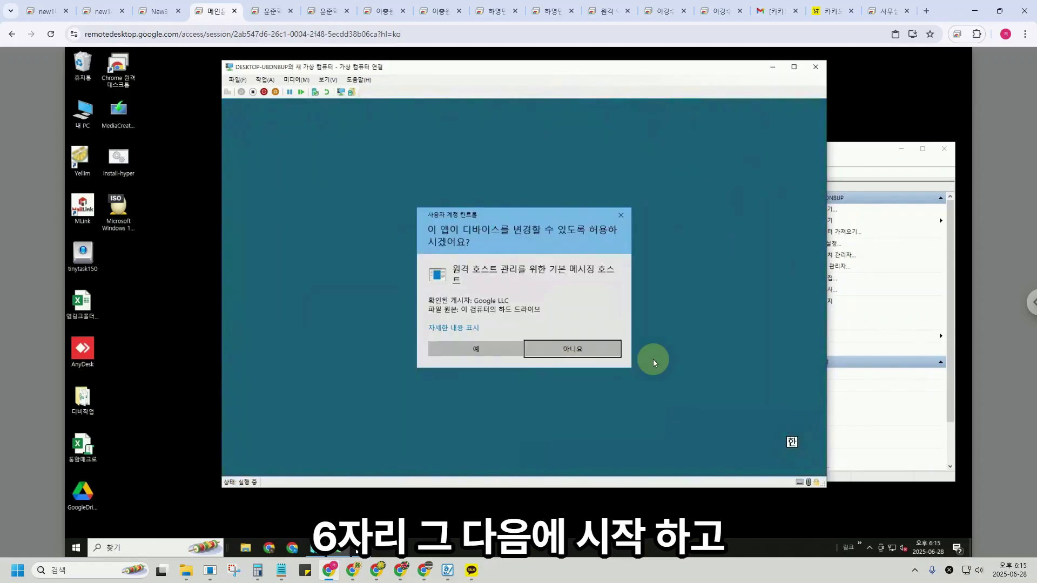
click(507, 349)
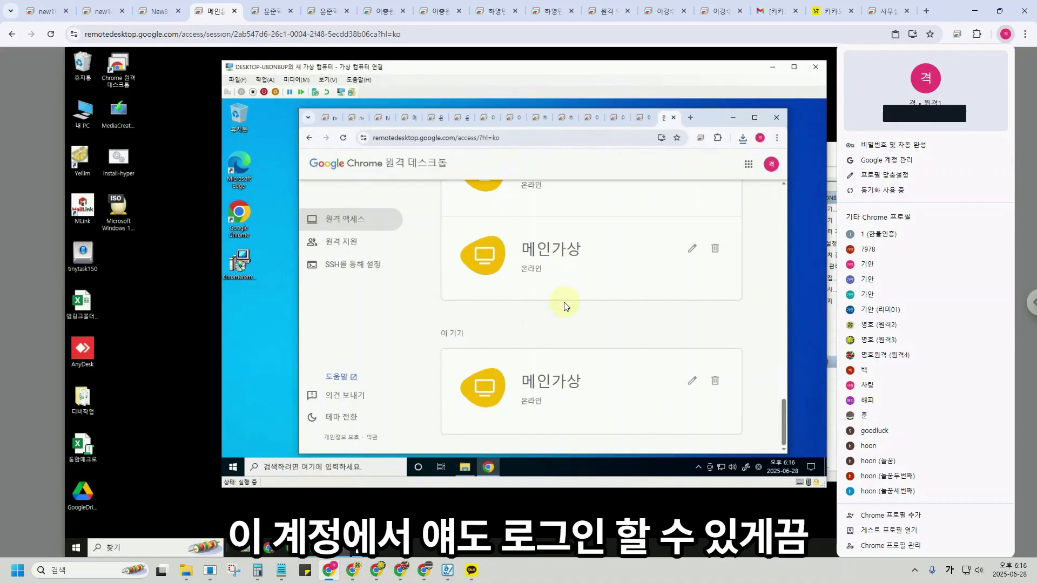
click(672, 76)
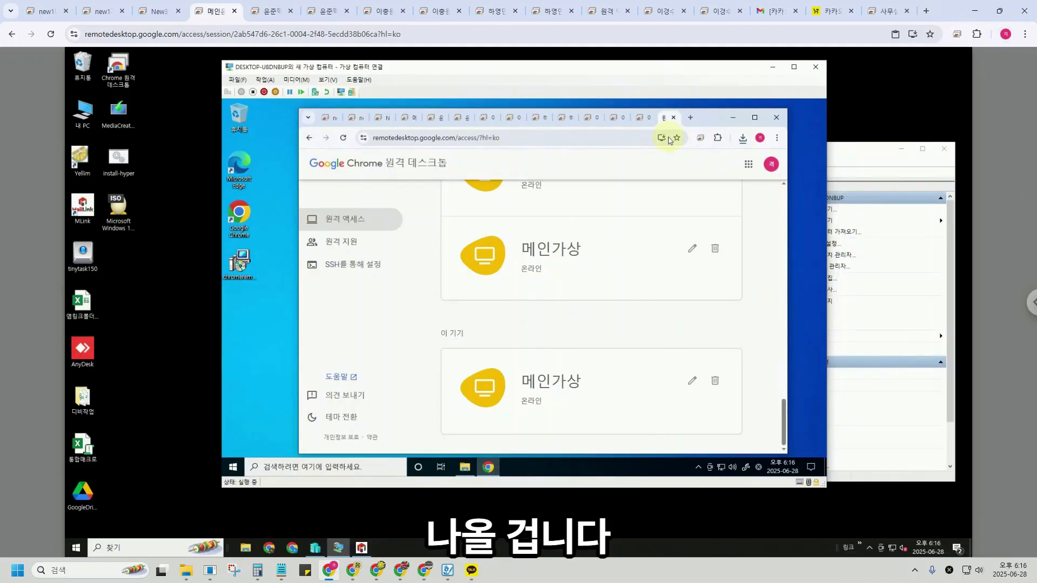
click(816, 66)
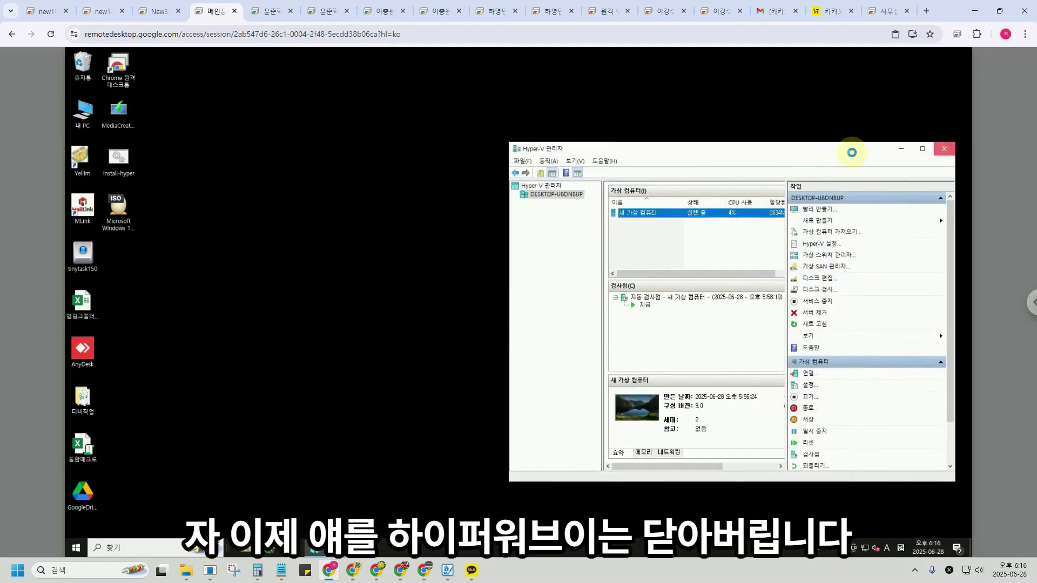
Close Hyper-V Manager and connect to 메인가상 from a new tab, saving the PIN.
click(944, 148)
click(926, 11)
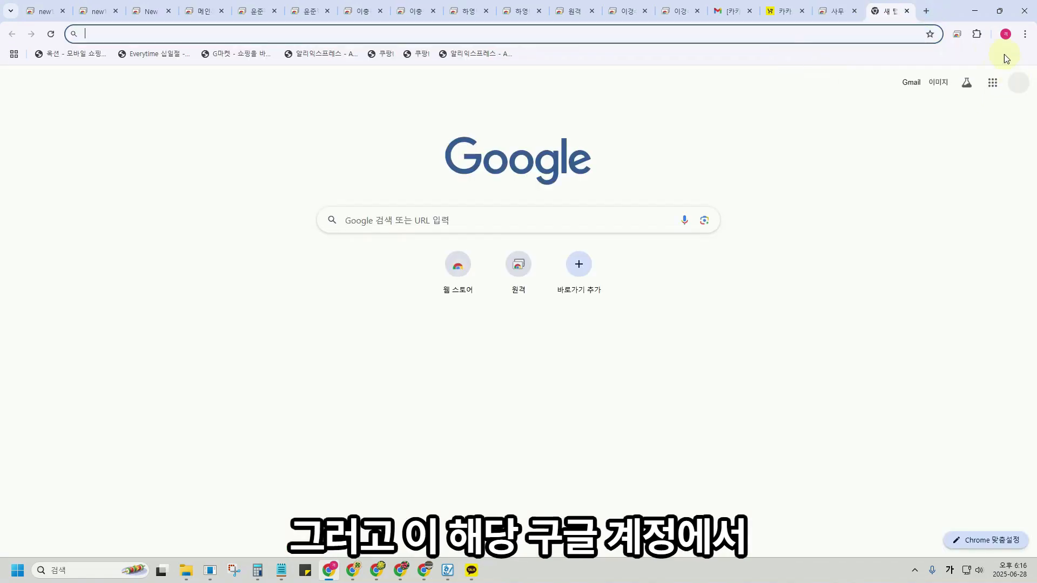
click(524, 279)
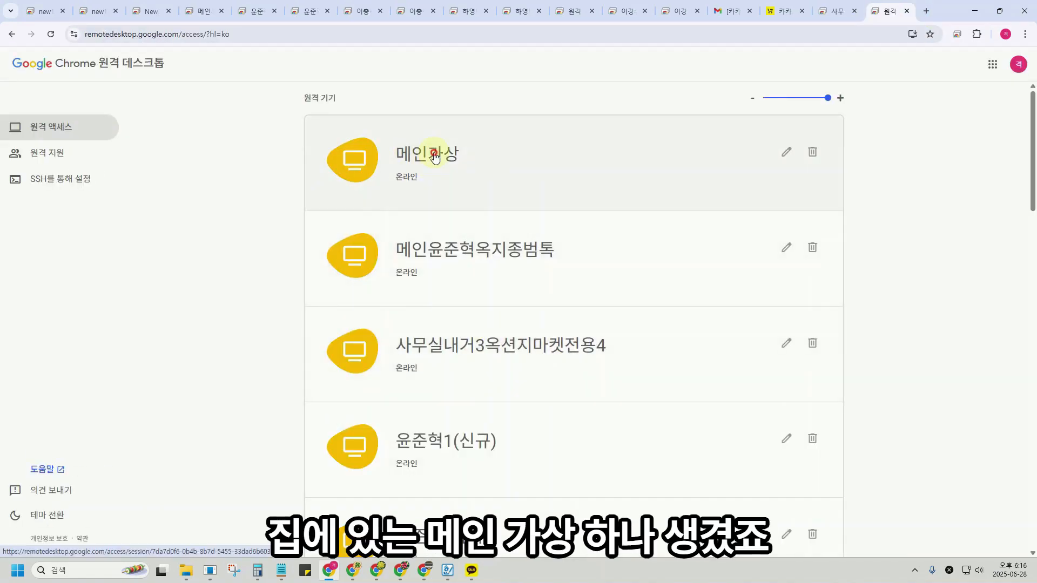
click(416, 154)
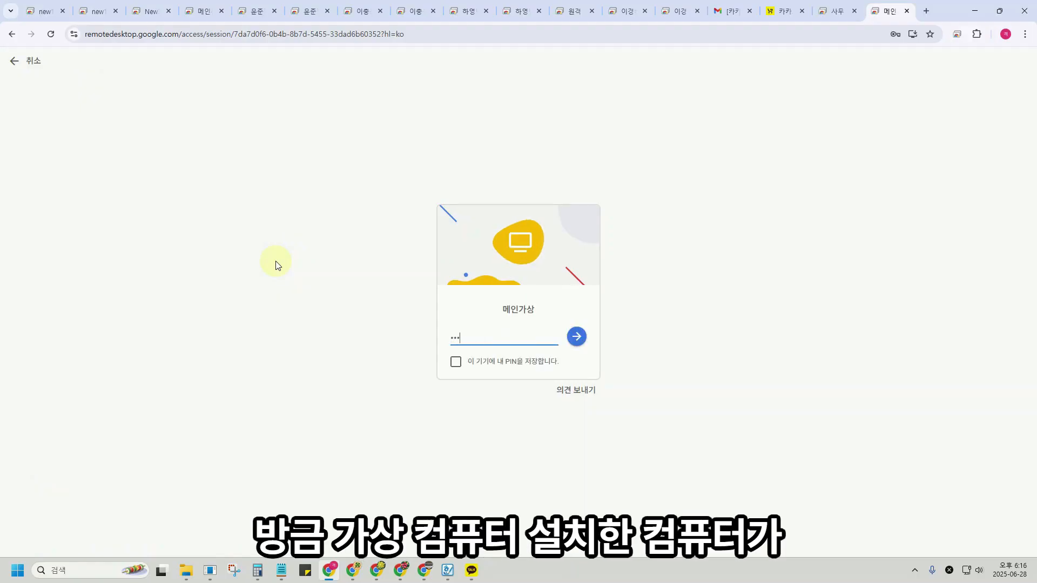
click(517, 367)
click(576, 336)
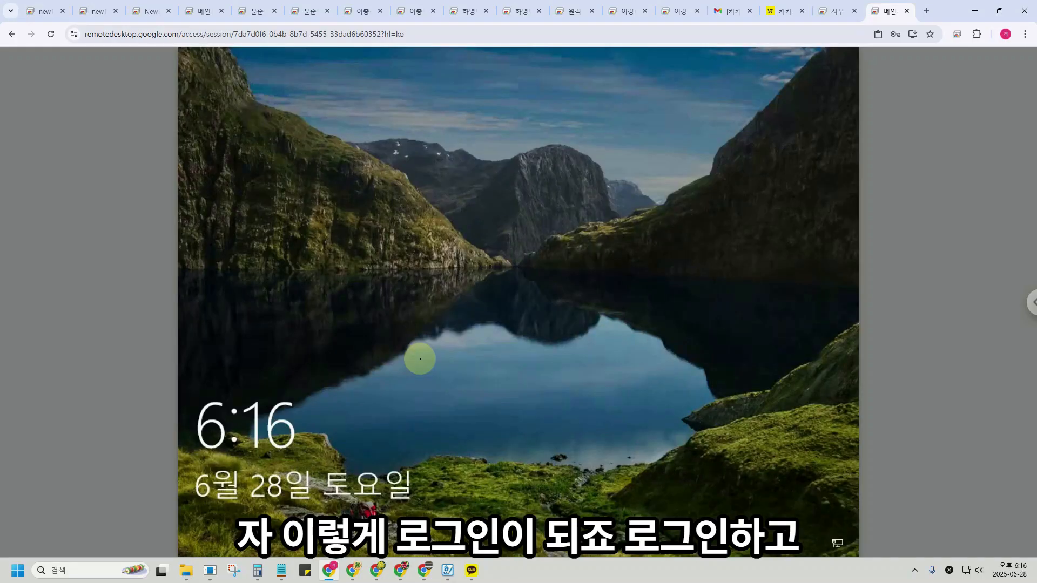
Dismiss the lock screen, sign in to the Windows account, and minimize the remote Chrome window.
click(557, 376)
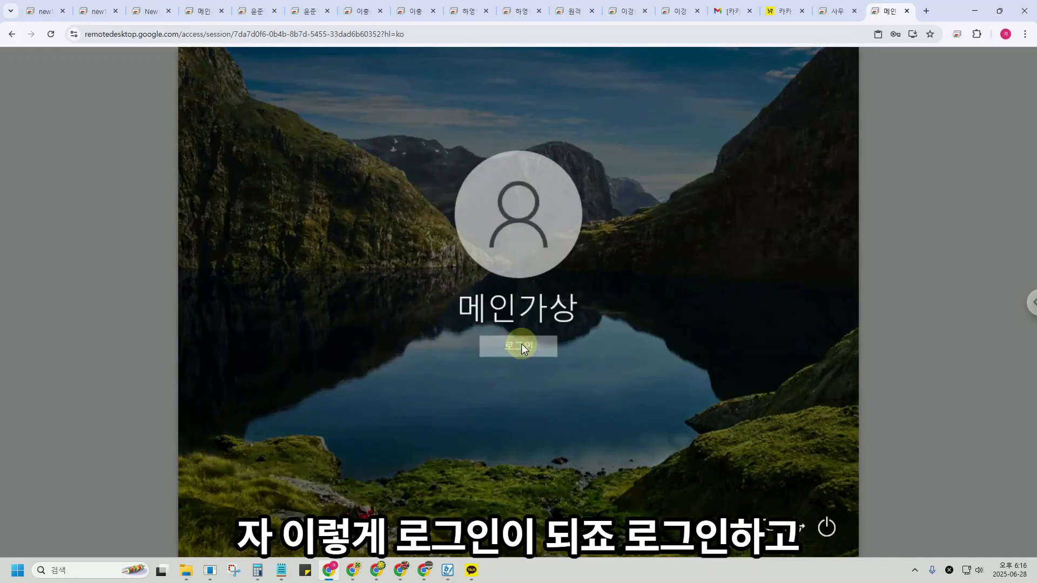
click(547, 346)
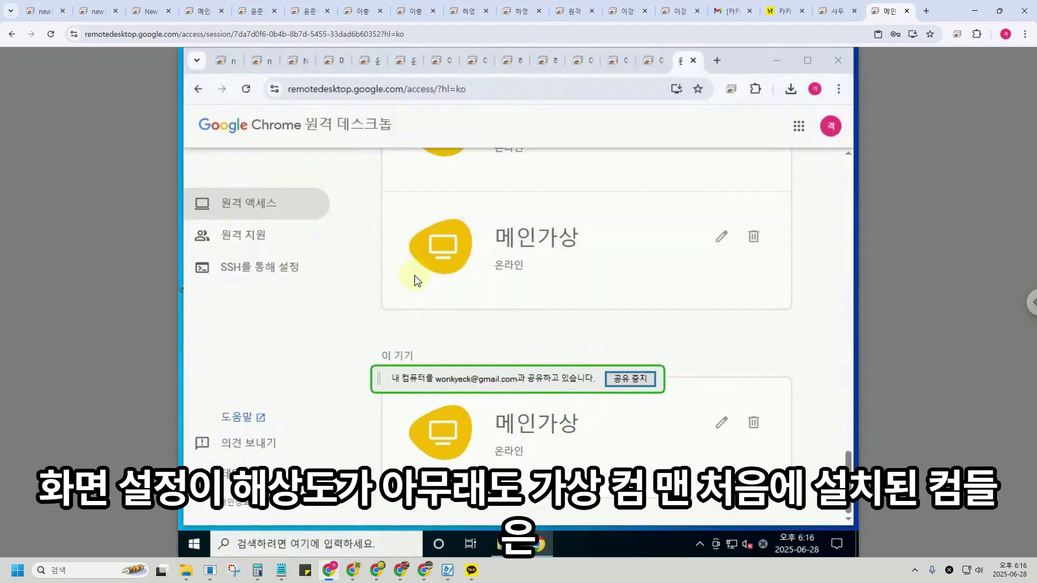
click(780, 63)
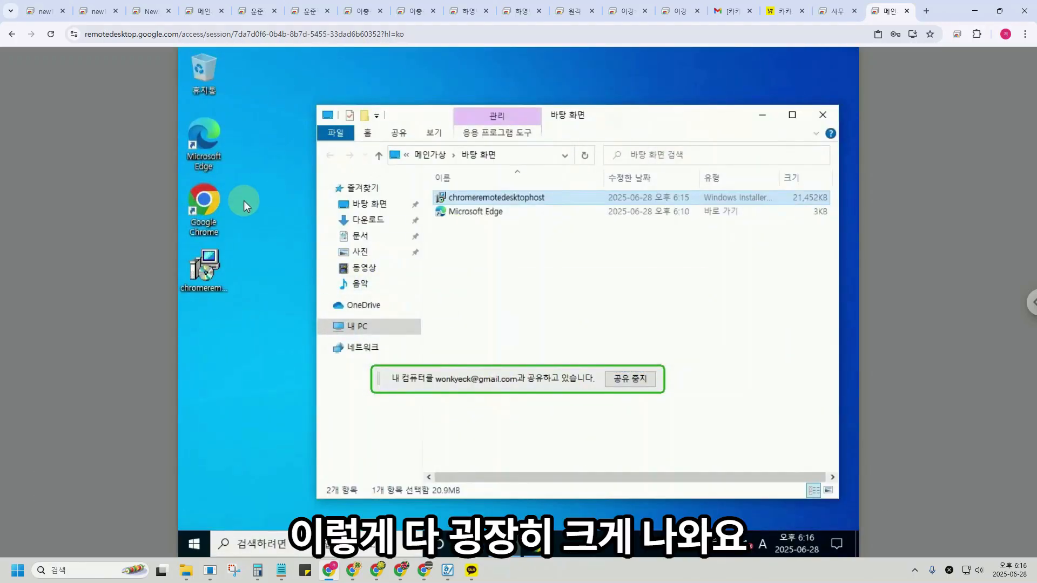
Change the display resolution to 1920 × 1080 in 디스플레이 설정 and keep the change.
right_click(262, 172)
click(301, 285)
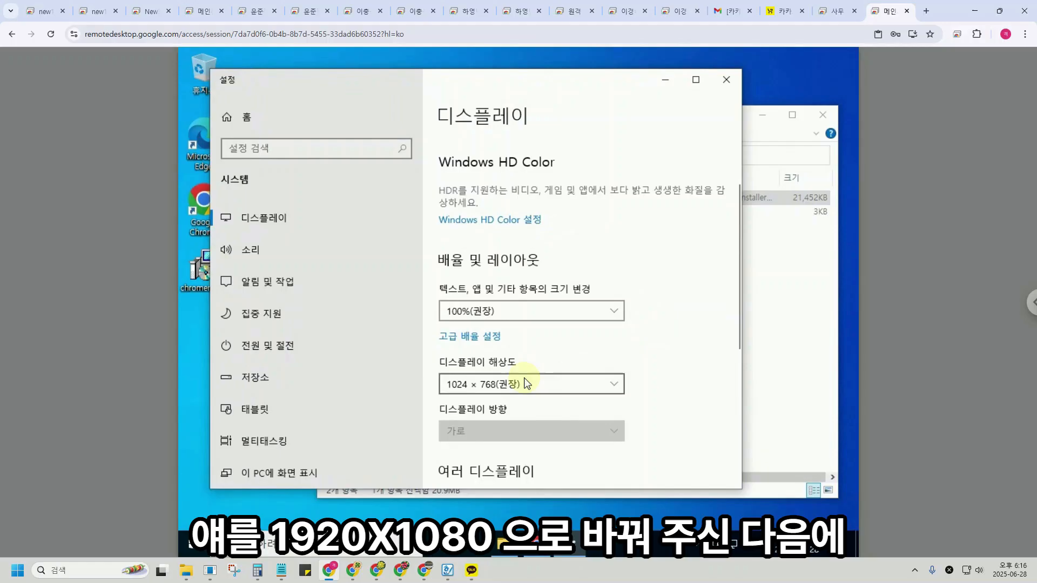
click(566, 384)
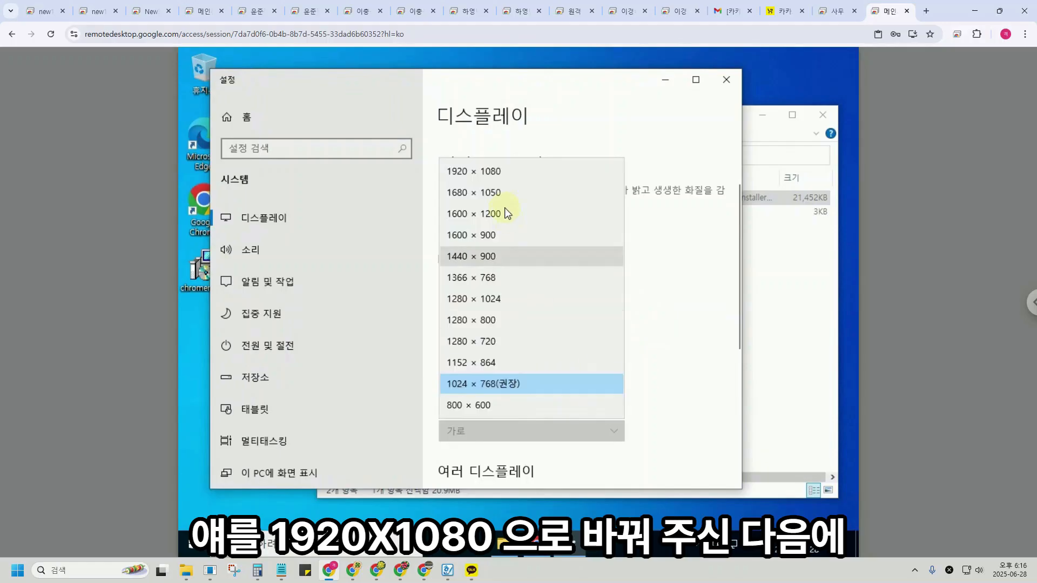
click(494, 177)
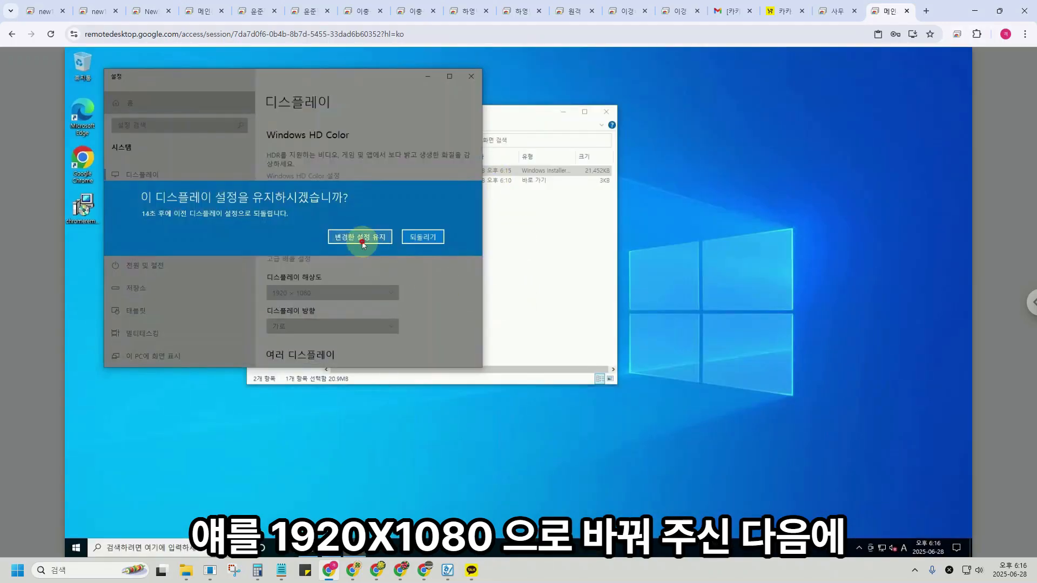
click(361, 238)
click(471, 77)
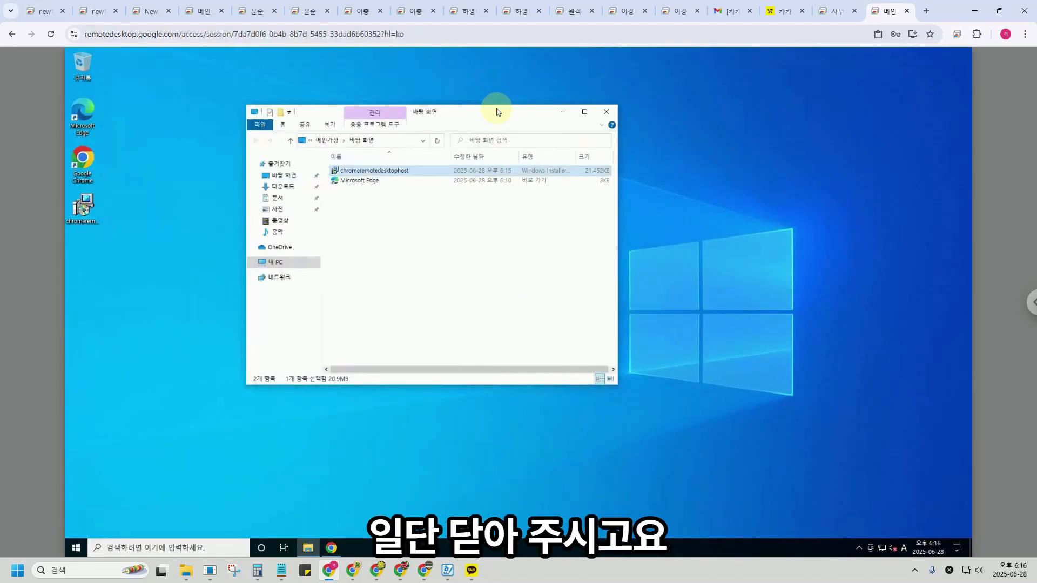
drag(498, 111, 580, 116)
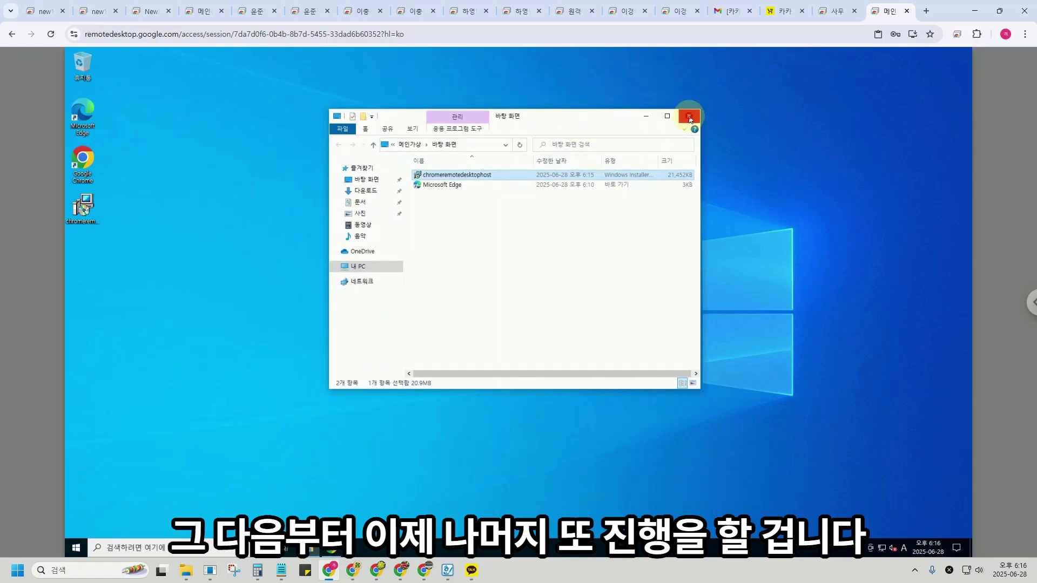
Add a Chrome profile, sign in with the account e-mail and password, and enable sync.
click(689, 116)
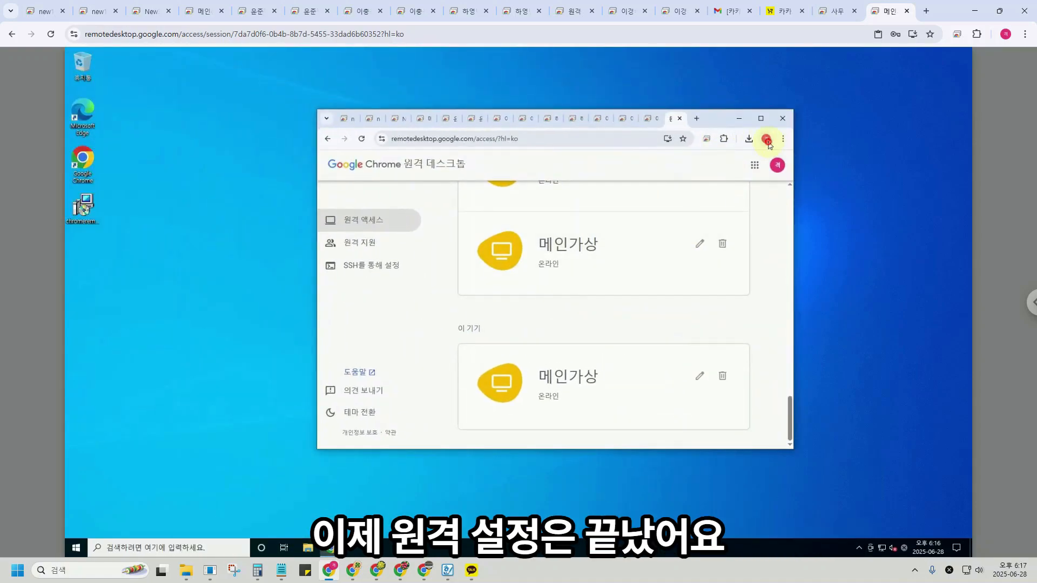
click(682, 297)
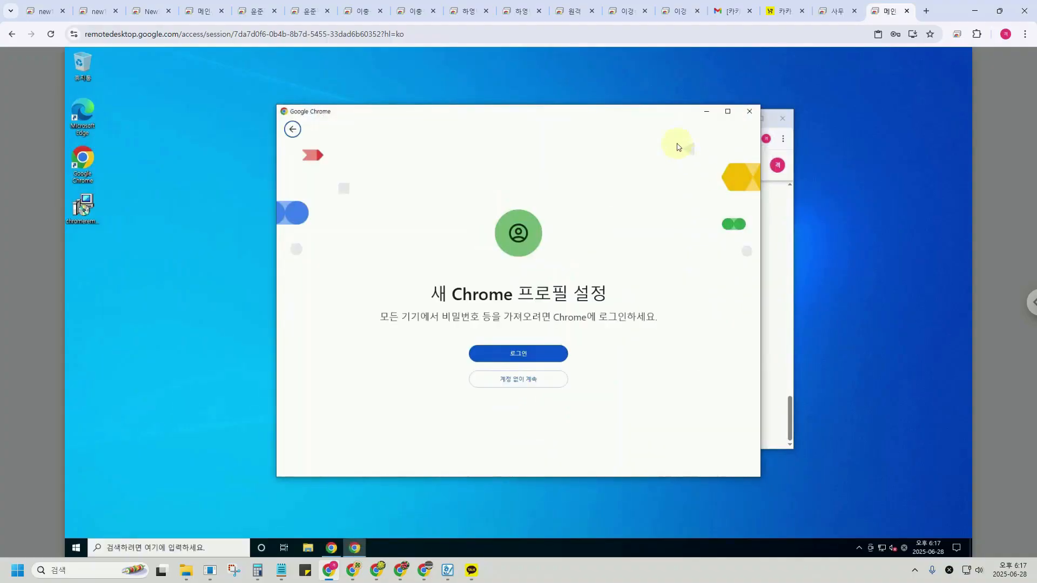
click(546, 351)
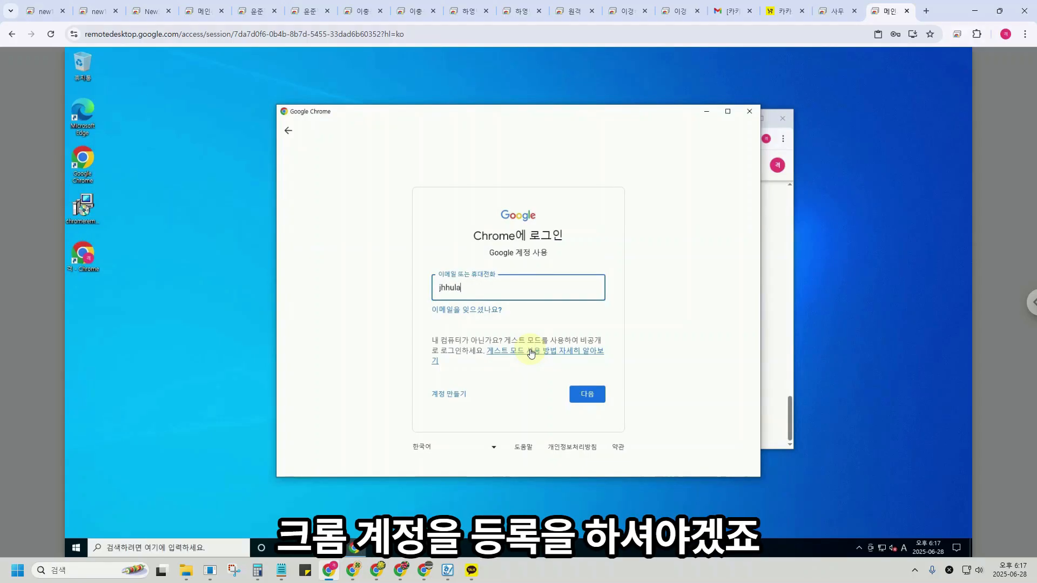
text(a)
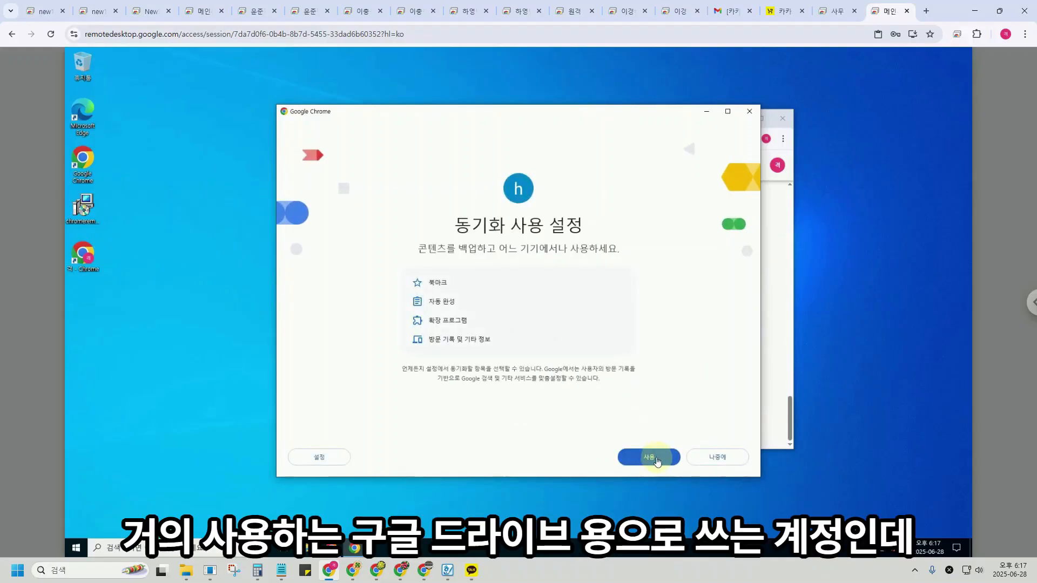
click(655, 456)
Search 알집 다운로드 and save the ALZip1230 installer from the official 알집 page.
click(597, 396)
drag(536, 120, 598, 146)
click(611, 162)
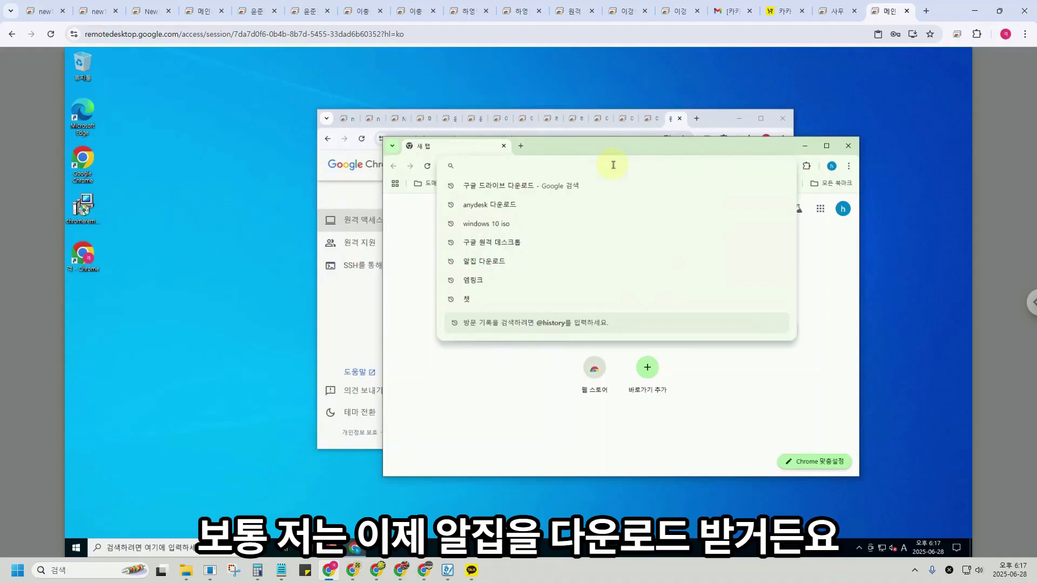
text(알집 )
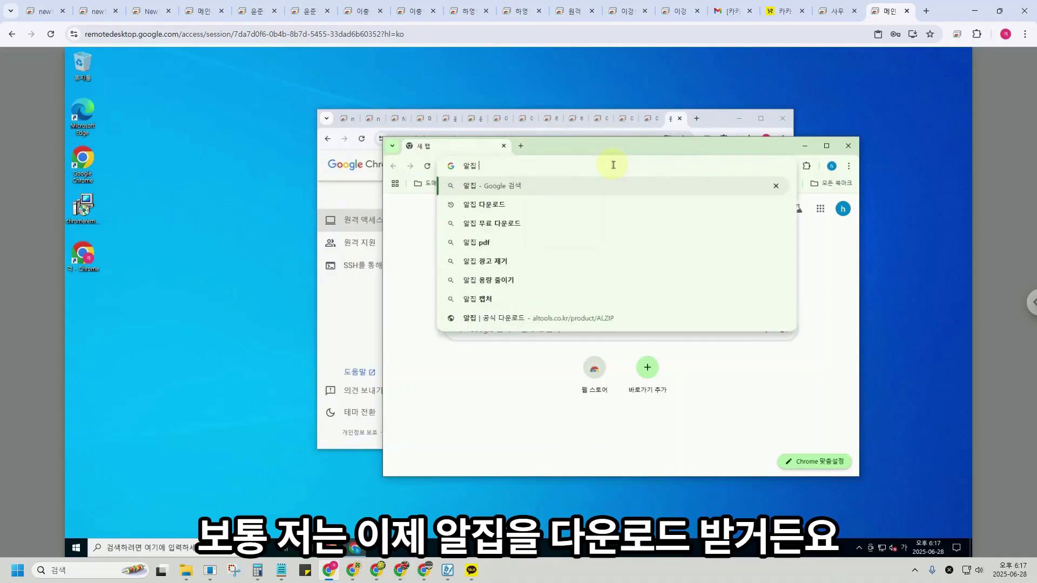
text(다운론드)
key(Return)
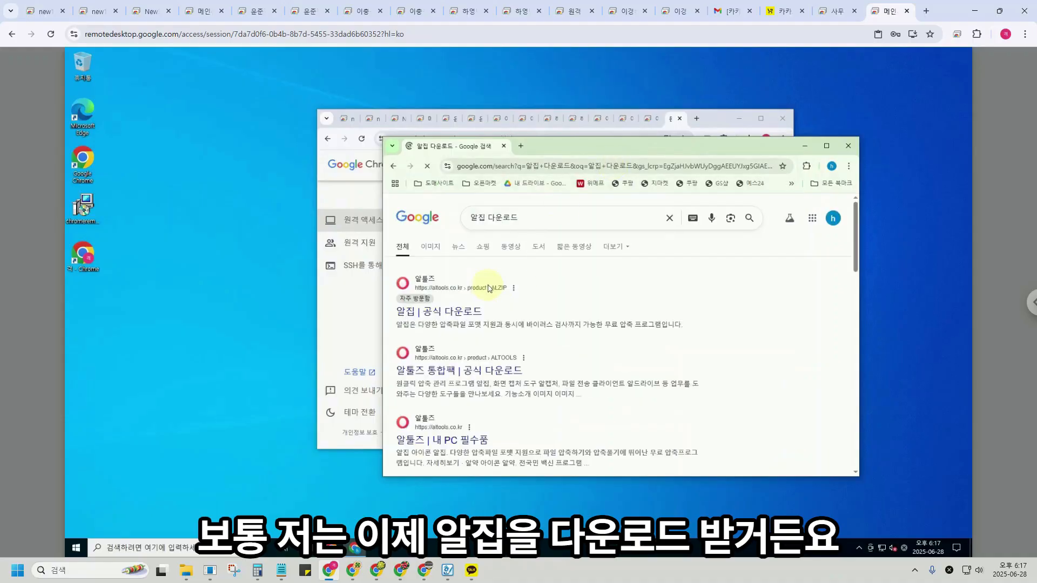
click(463, 311)
click(521, 301)
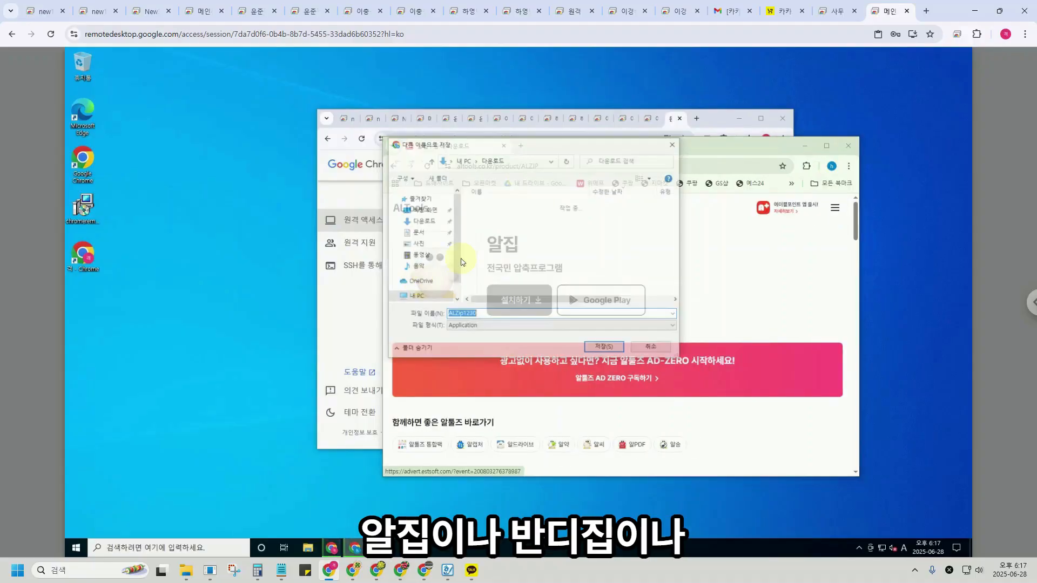
click(604, 347)
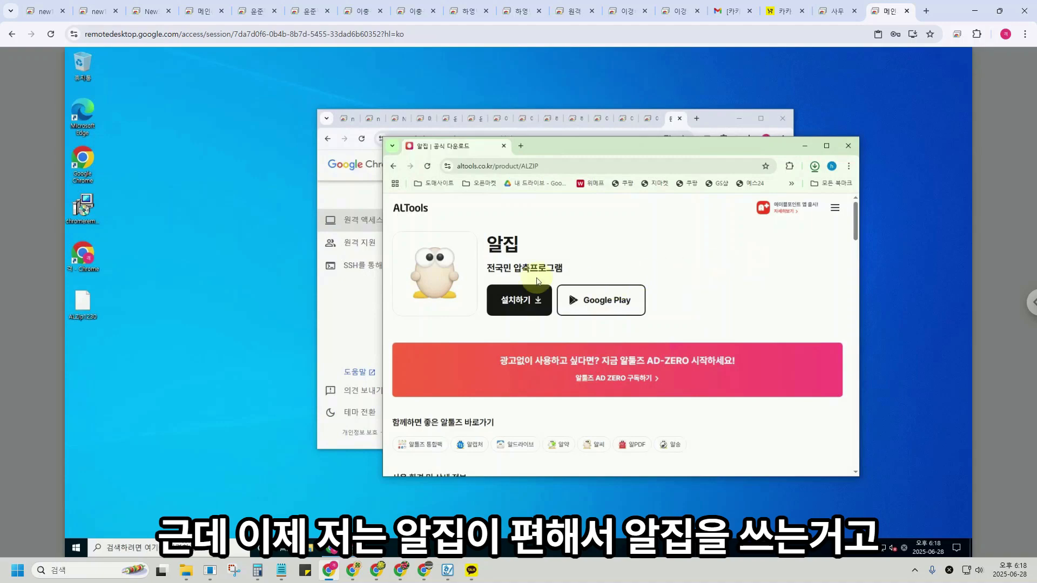
Search 구글 드라이브 다운로드 and open the Drive for desktop install help page.
click(556, 169)
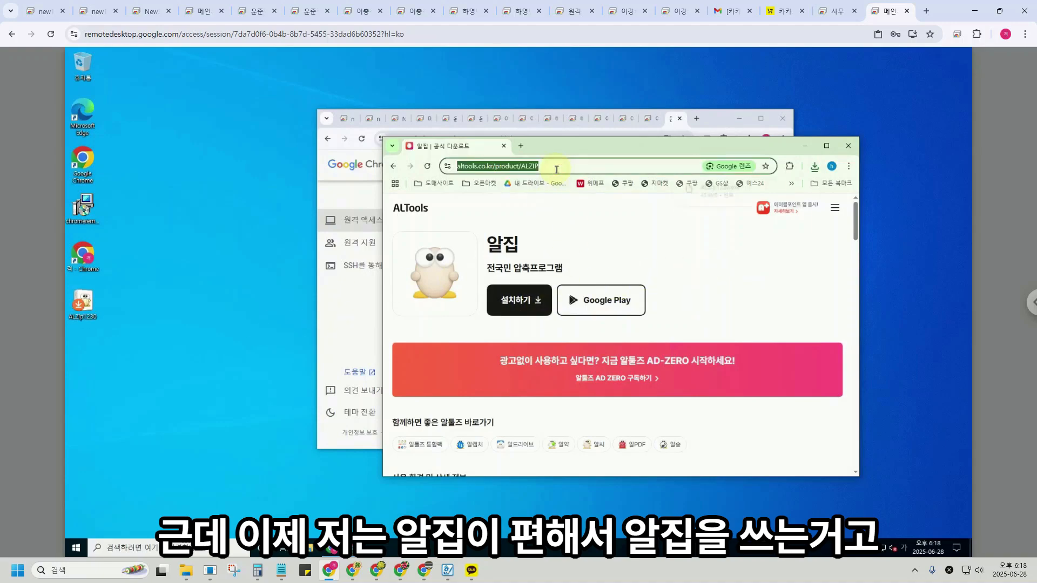
text(구글 )
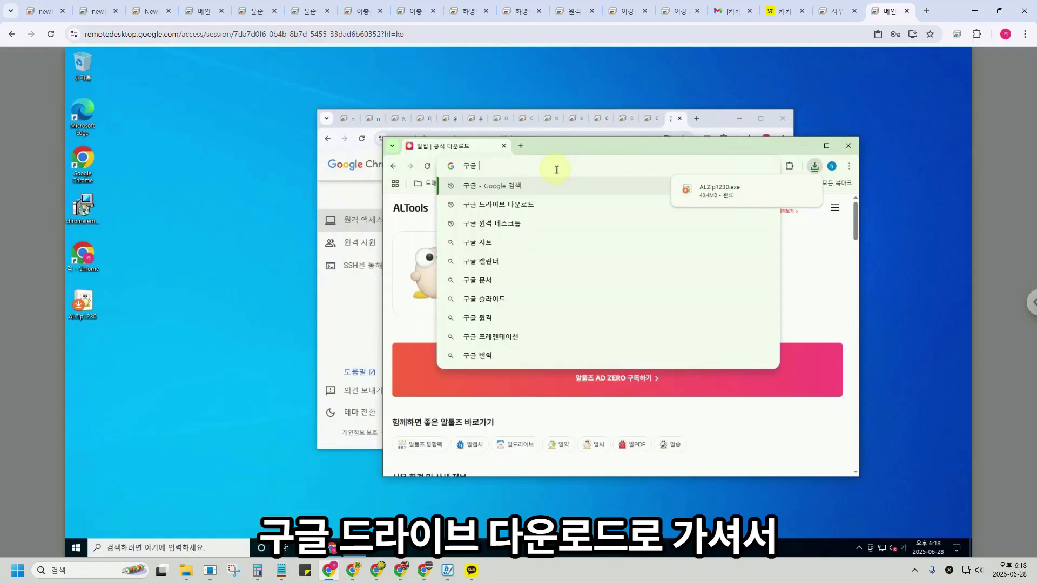
text(드라이브)
key(Down)
key(Return)
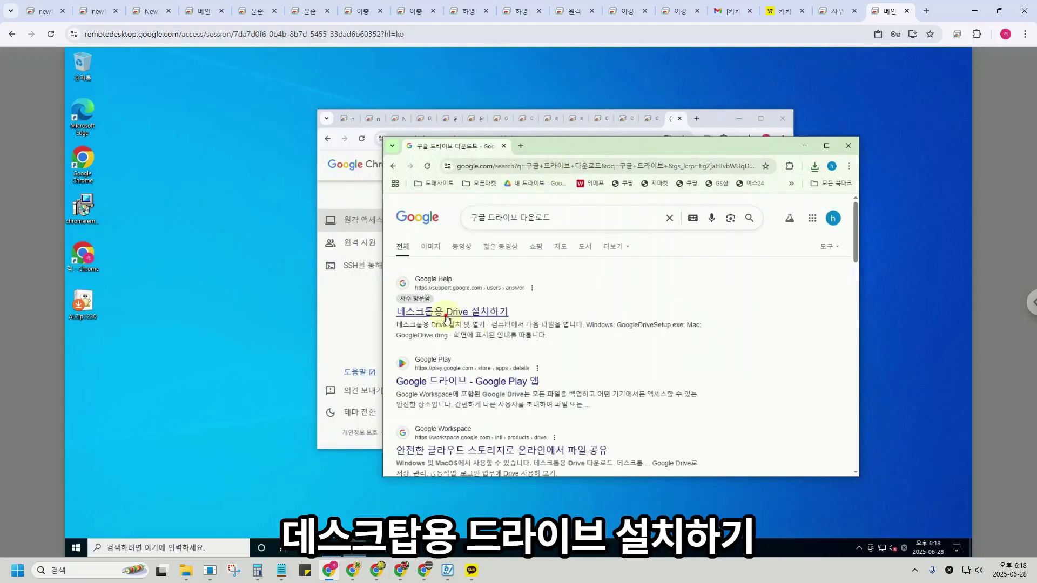
click(466, 320)
Save the Windows GoogleDriveSetup installer to 바탕 화면 and check the downloads progress.
scroll(508, 357, down, 5)
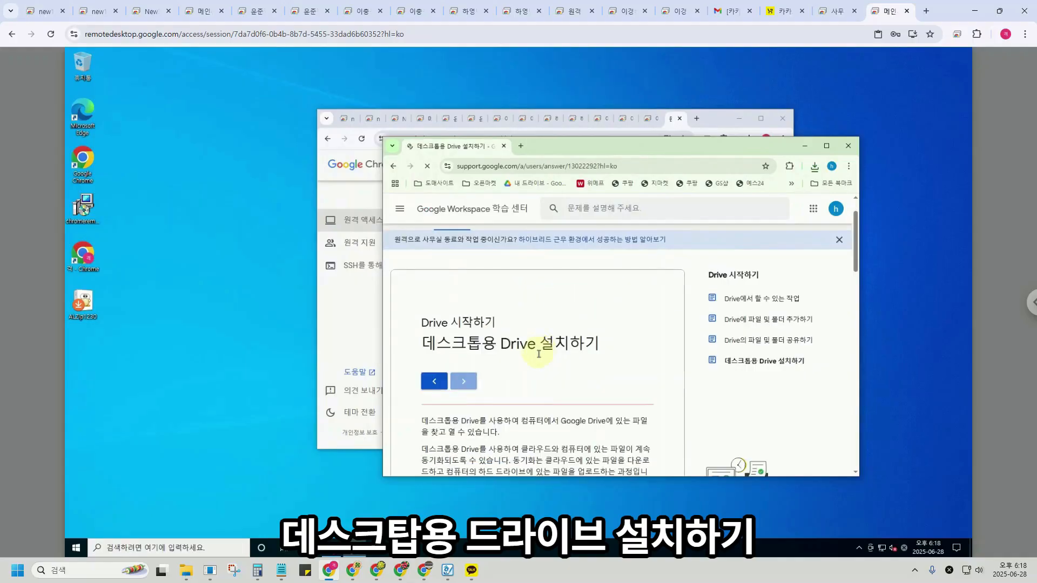
click(484, 390)
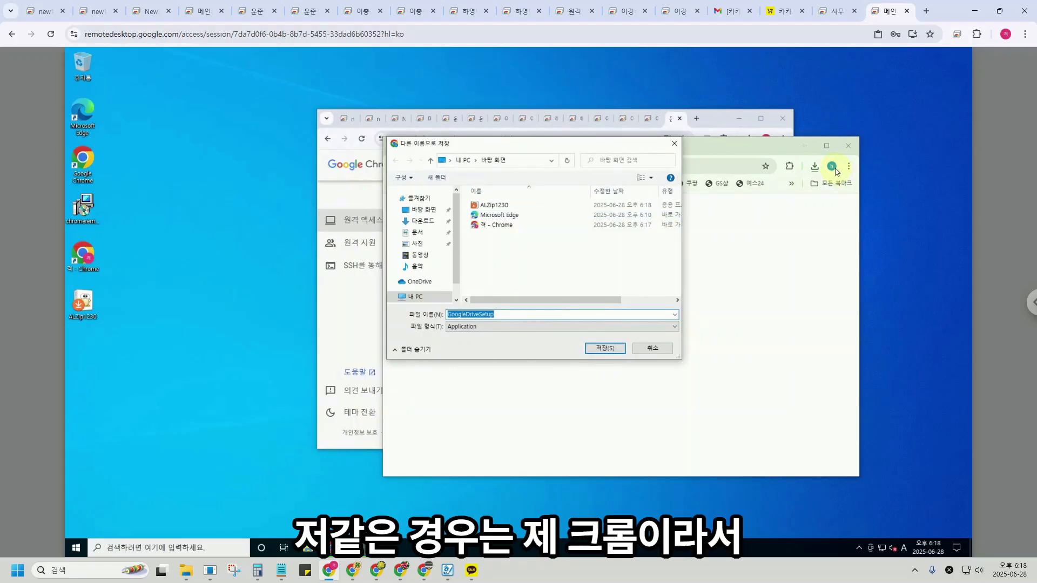
click(604, 349)
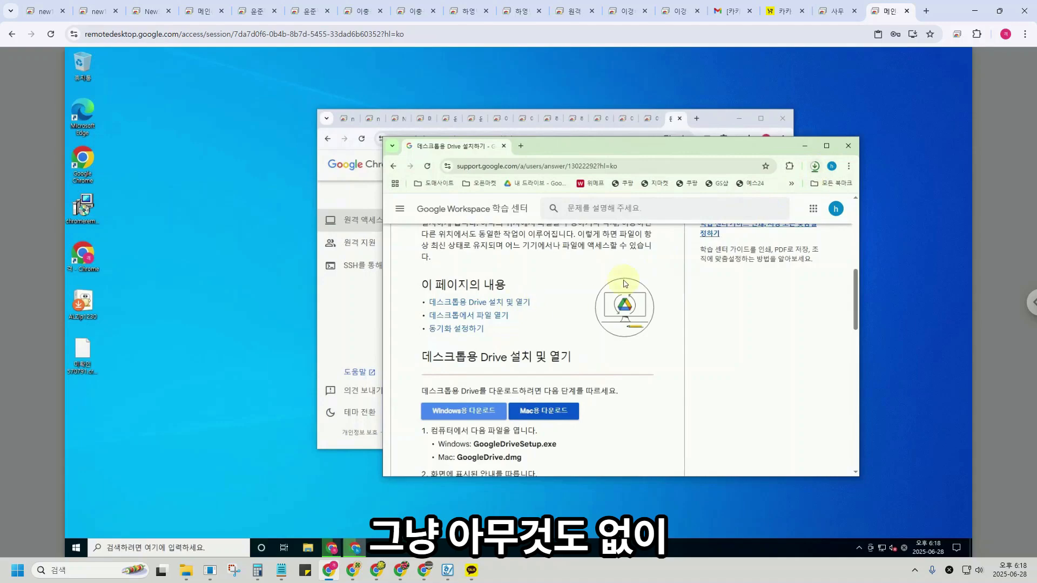
click(814, 167)
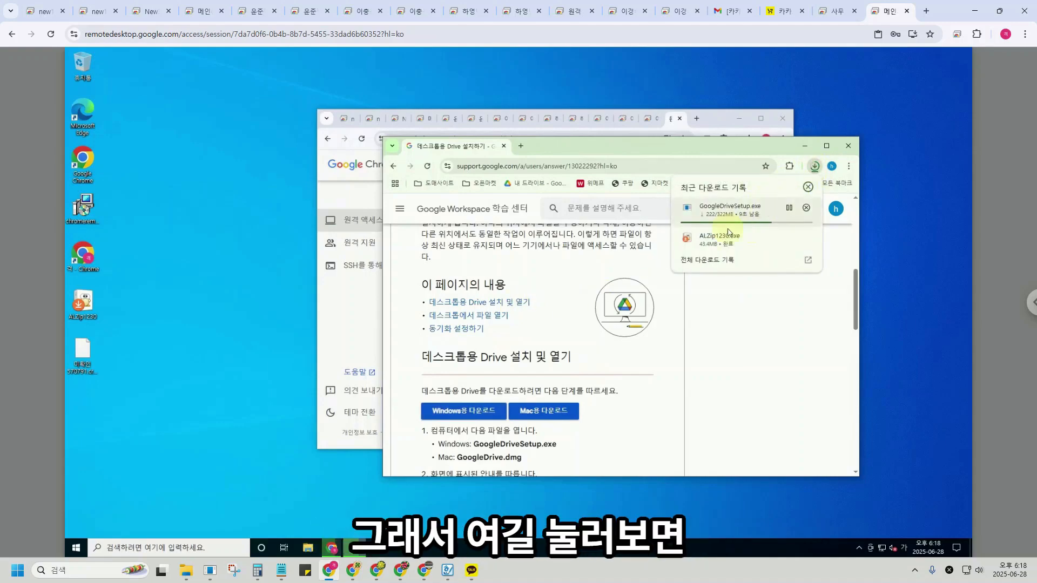
mouse_move(790, 240)
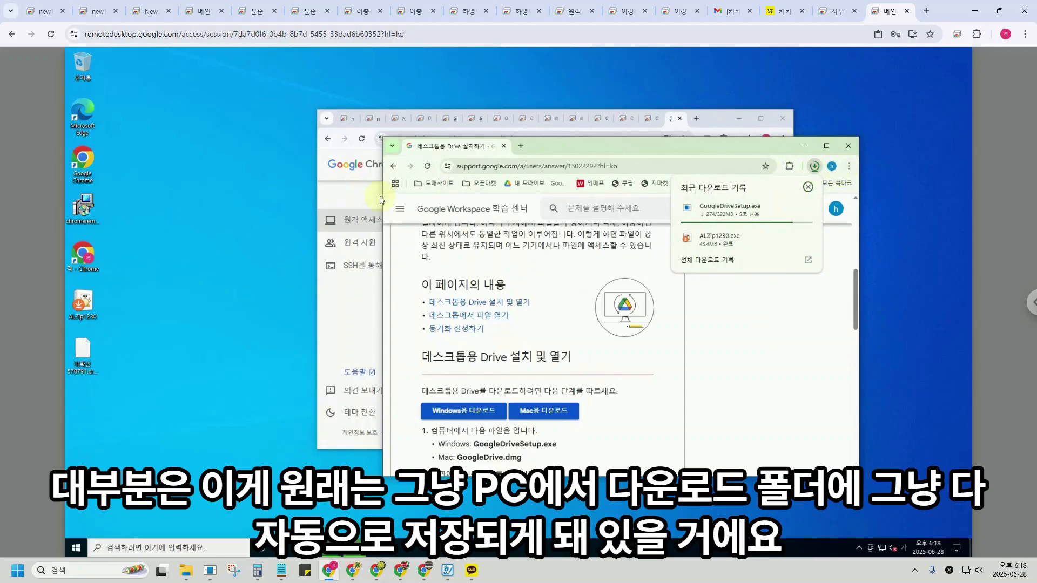
Show the Downloads folder in File Explorer and set that window aside.
click(306, 547)
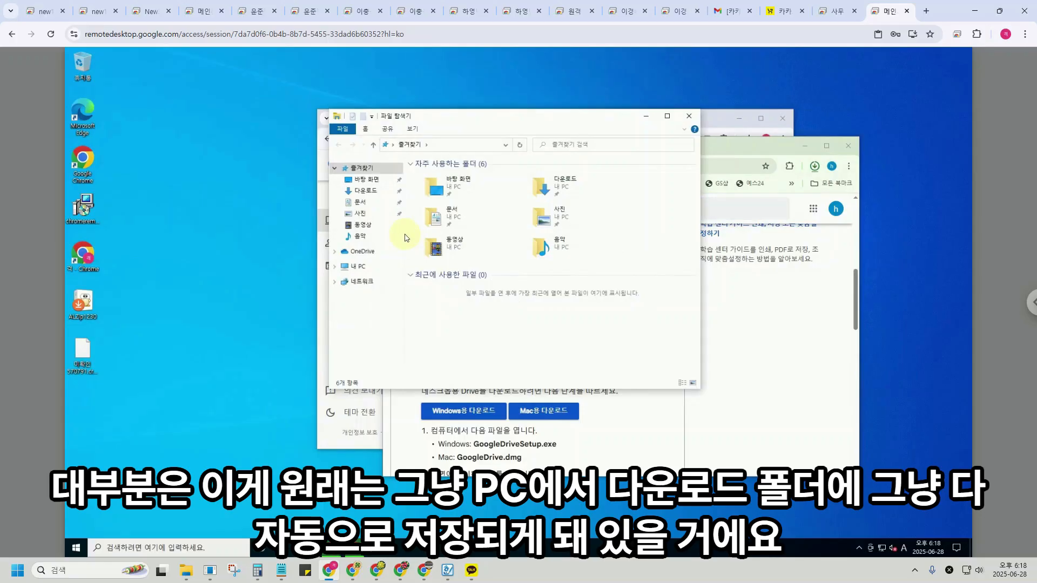
click(366, 191)
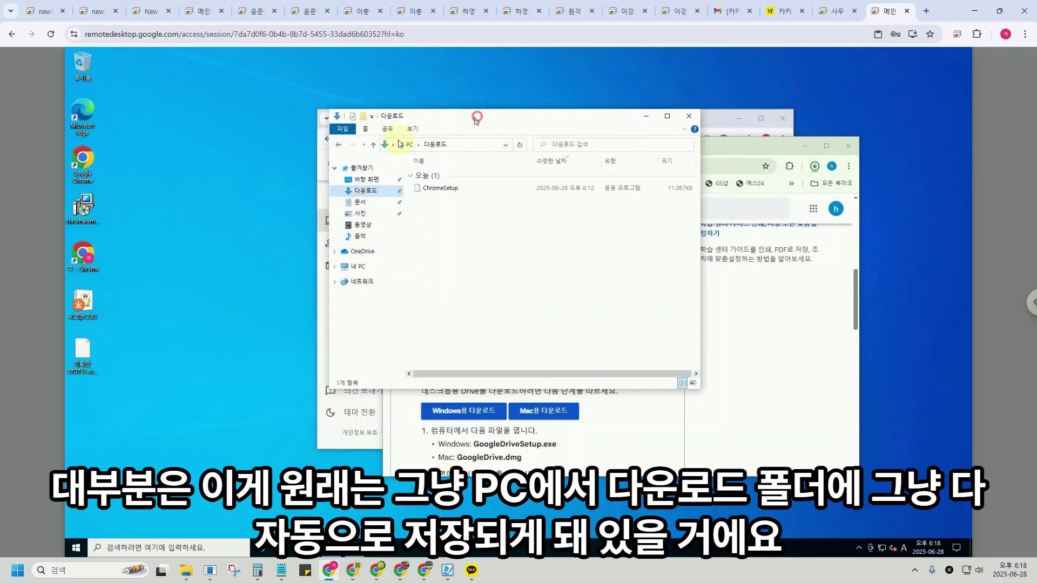
drag(475, 115, 319, 156)
click(638, 286)
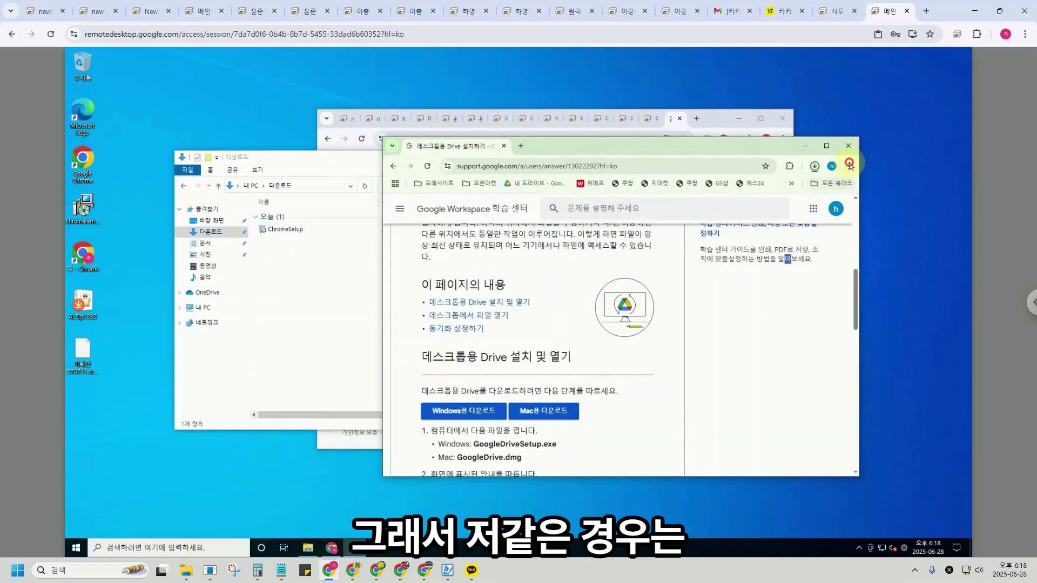
Open the 다운로드 section of Chrome settings after dismissing the ad privacy notice.
click(848, 166)
click(737, 499)
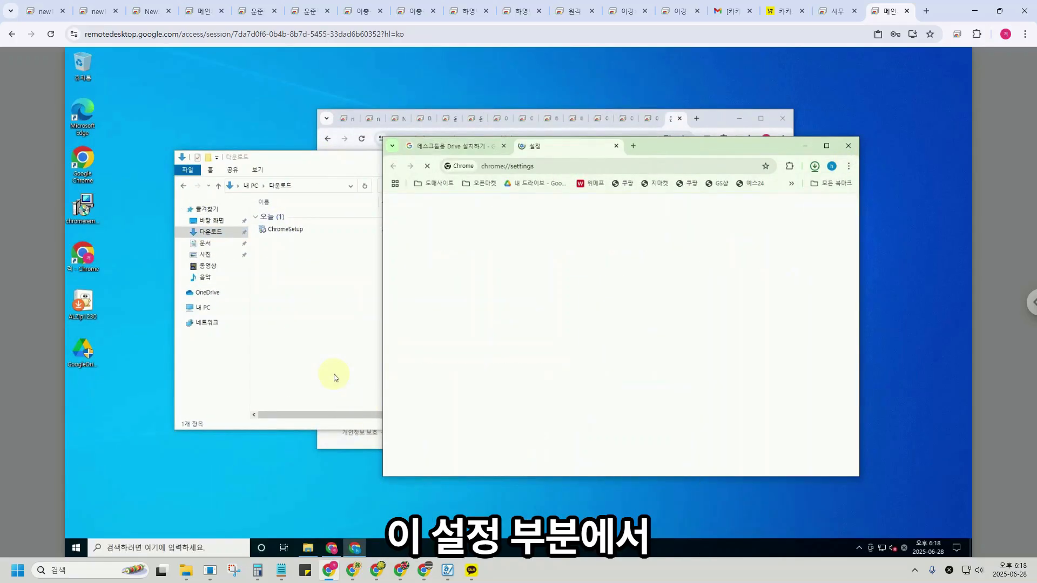
click(702, 467)
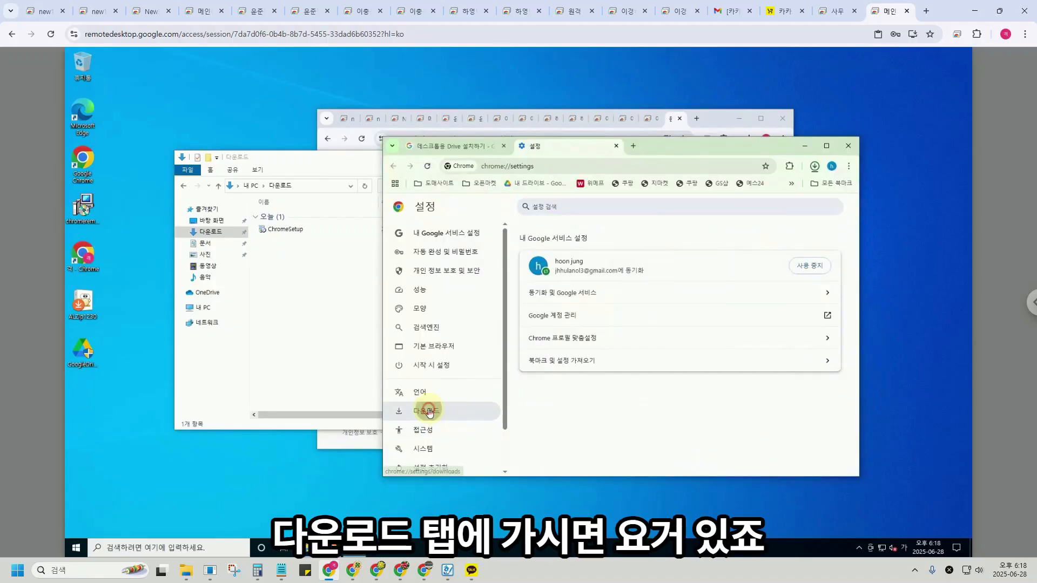
click(427, 411)
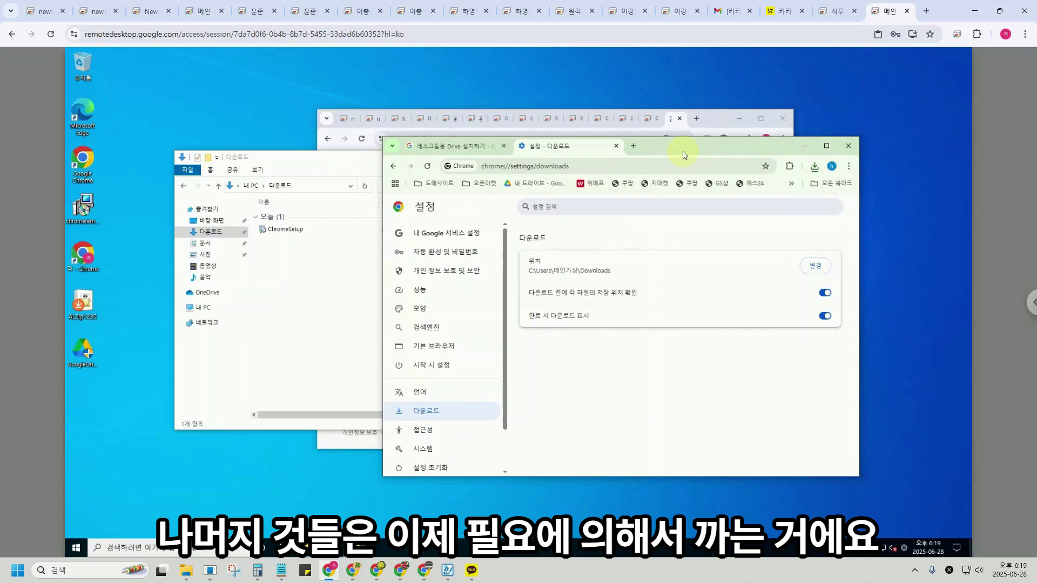
drag(684, 155, 682, 165)
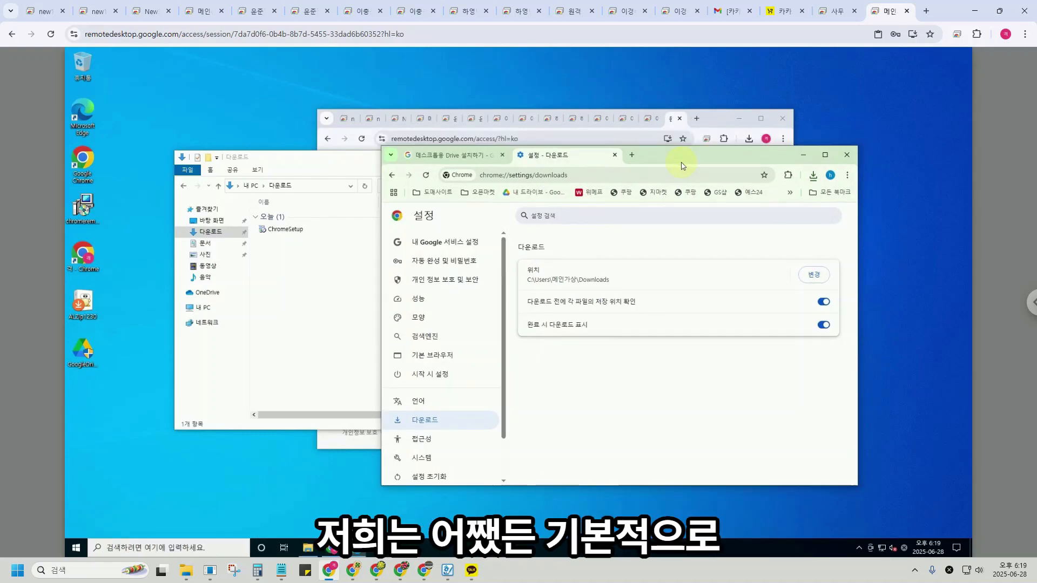
Open a guest window, search 구글드라이브, and sign in with the account password.
click(831, 176)
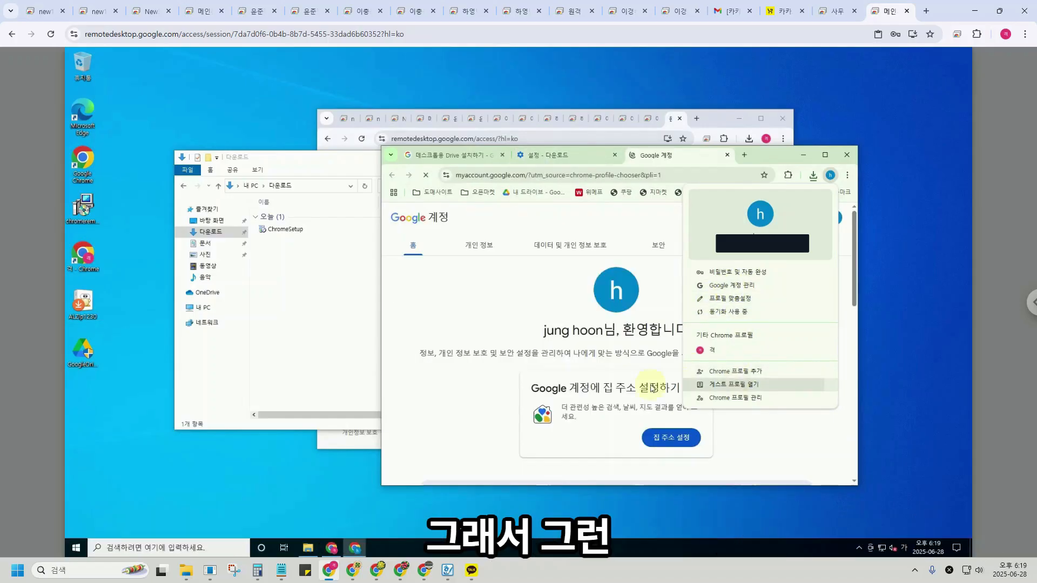
click(736, 383)
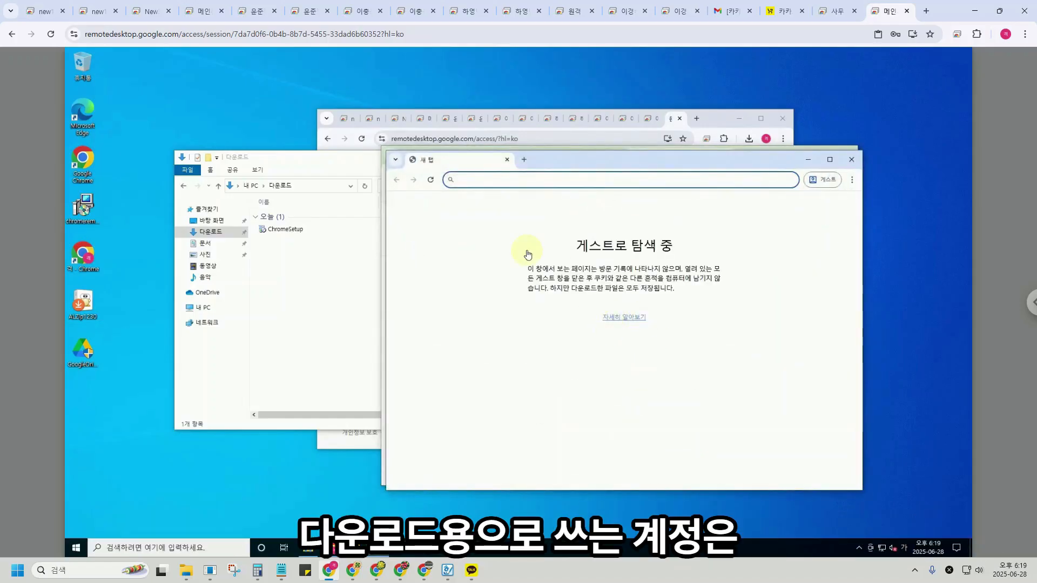
text(구글드라이브)
key(Return)
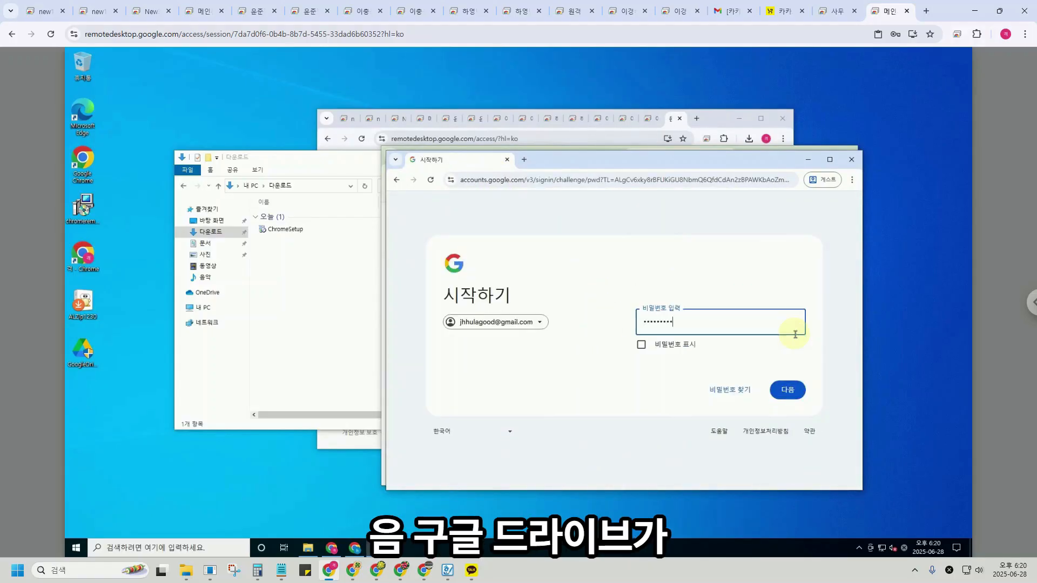
key(Return)
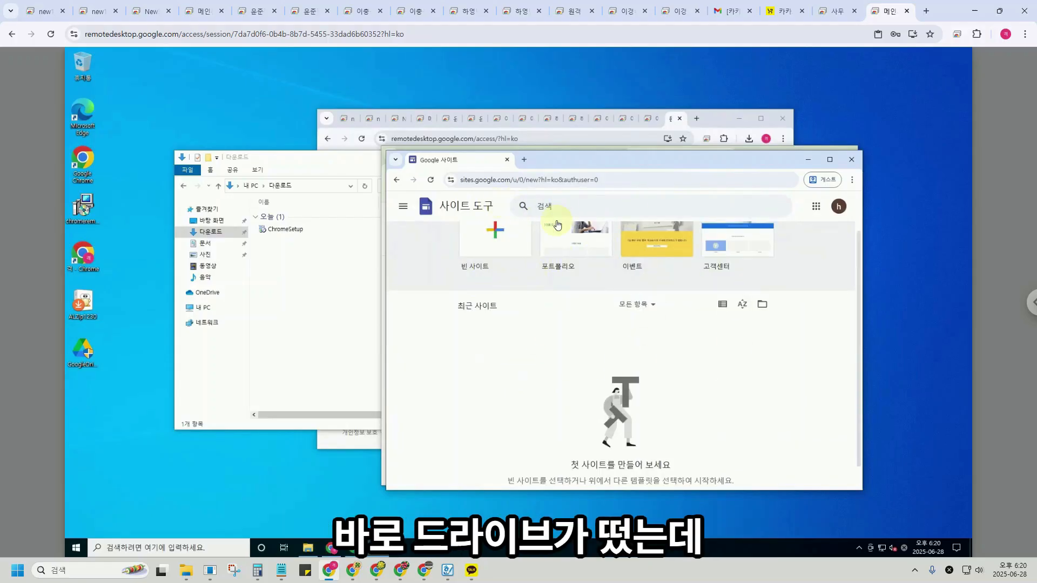
Open Drive from the apps menu, go to 내 드라이브, and download the 오피스 2021 folder.
click(402, 206)
click(434, 407)
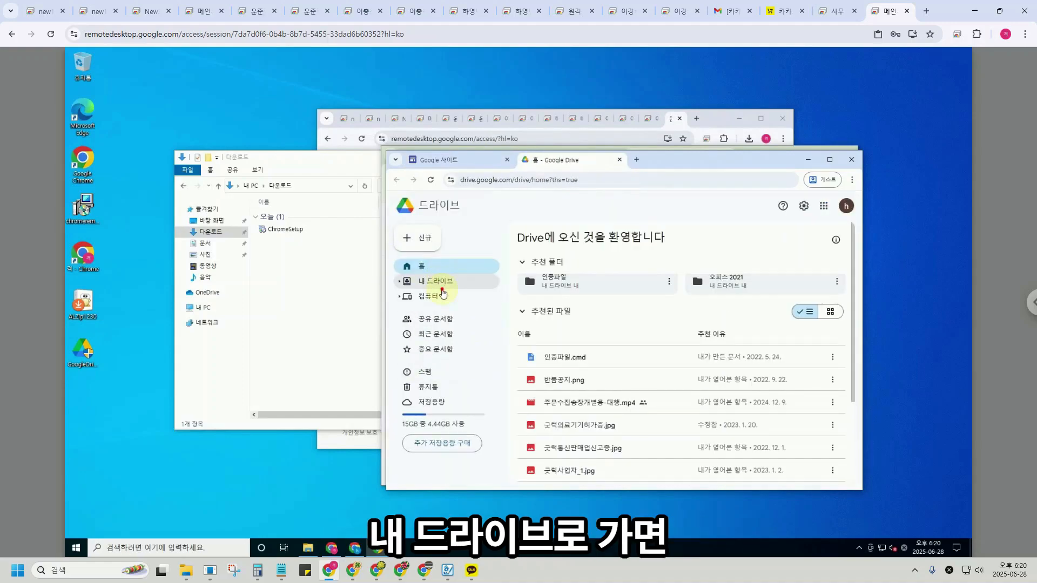
click(442, 287)
click(736, 320)
right_click(736, 320)
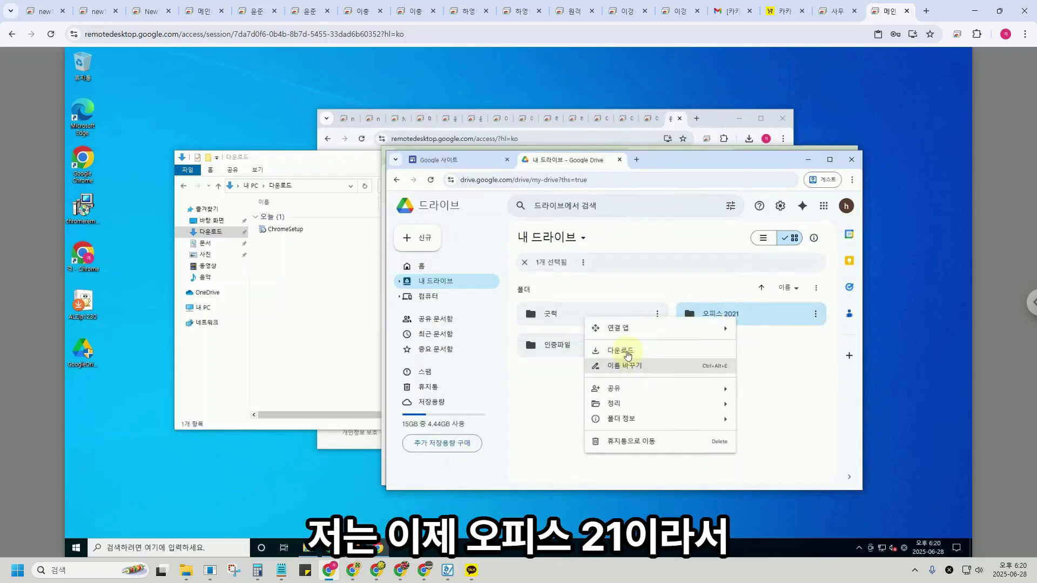
click(629, 356)
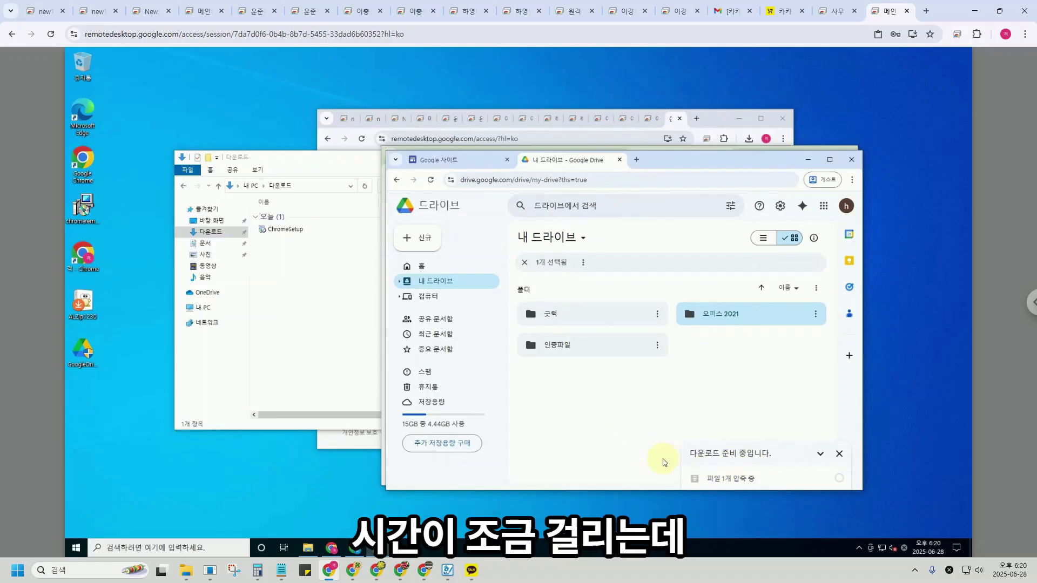
drag(748, 162, 833, 196)
click(773, 157)
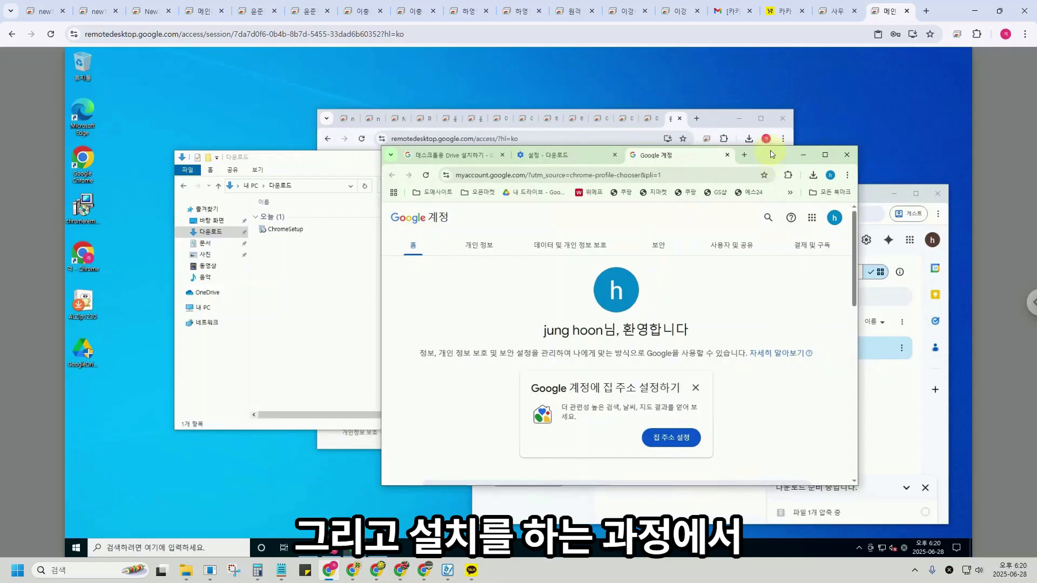
Close the remote desktop window, maximize Google 계정, and browse the 도매사이트 and 오픈마켓 folders.
click(783, 118)
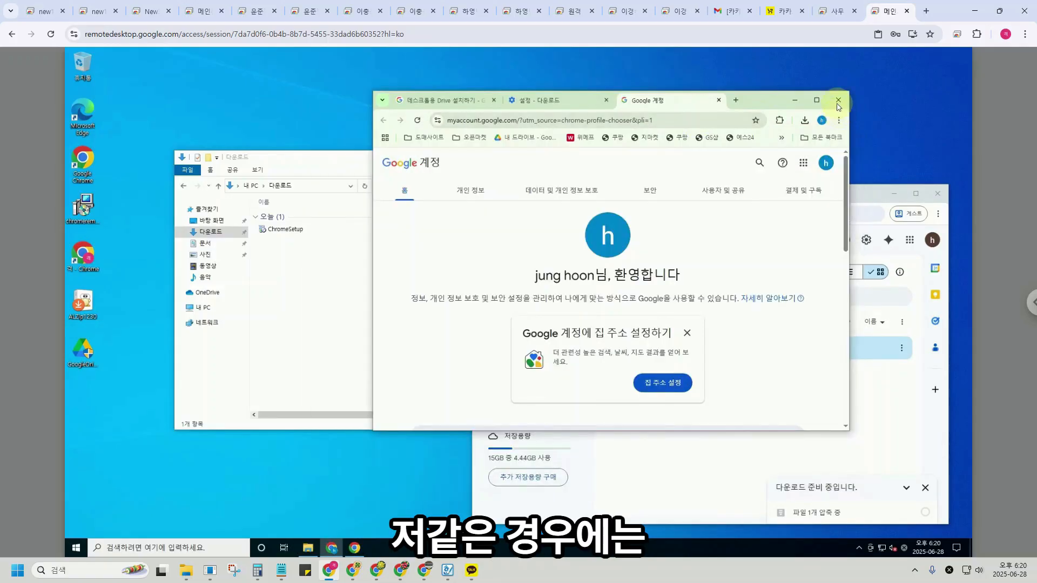
click(816, 100)
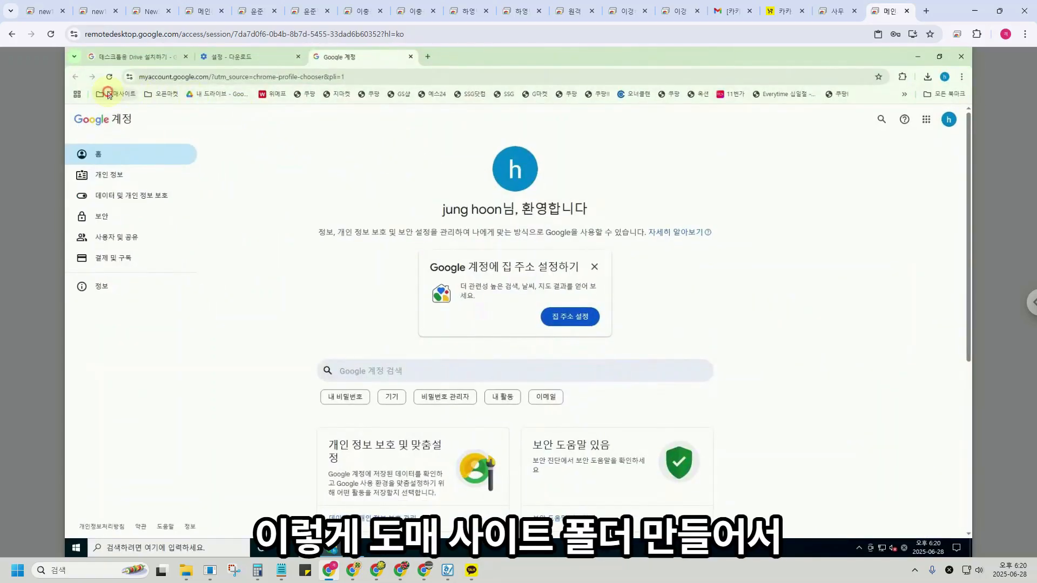
click(108, 95)
click(169, 98)
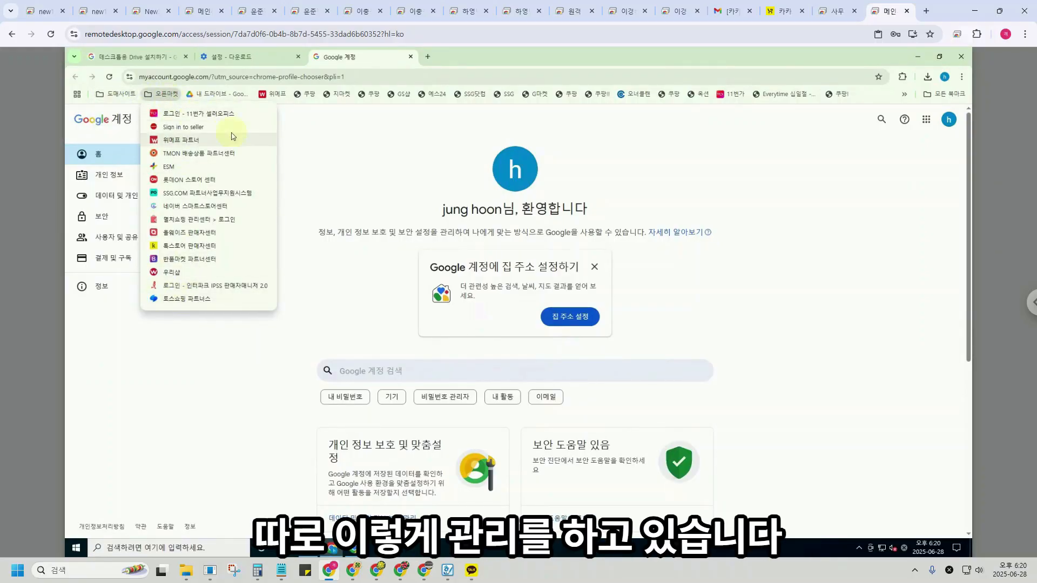
click(373, 154)
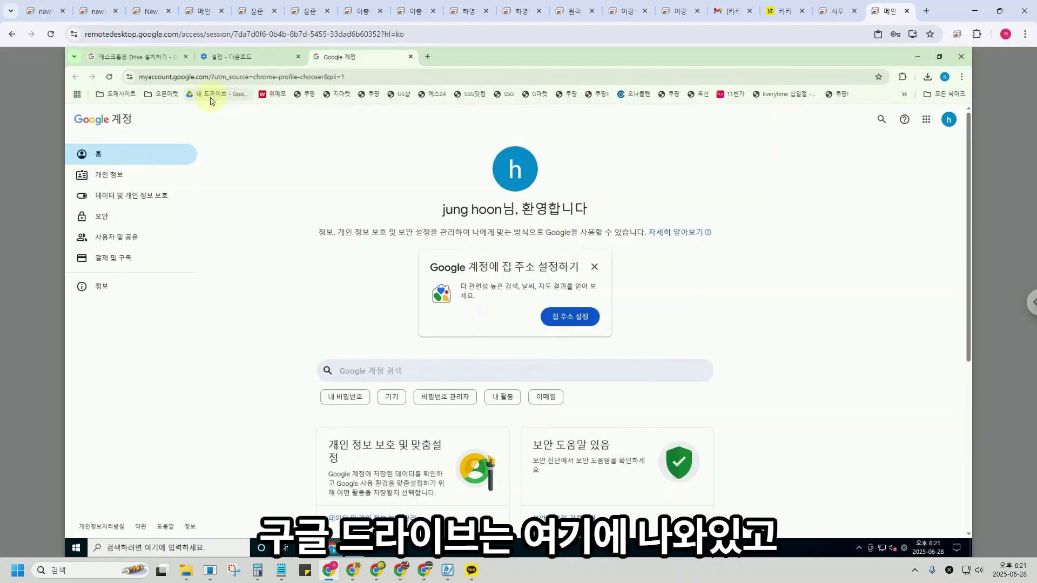
Delete the 위메프, two 쿠팡, GS샵, 예스24 and SSG bookmarks from the bookmarks bar.
right_click(270, 95)
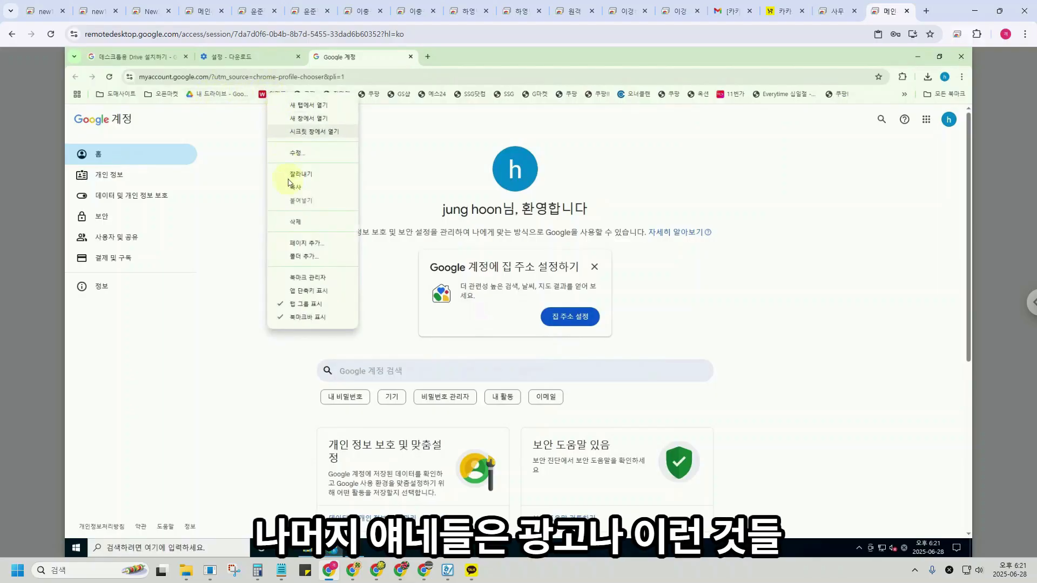
click(303, 222)
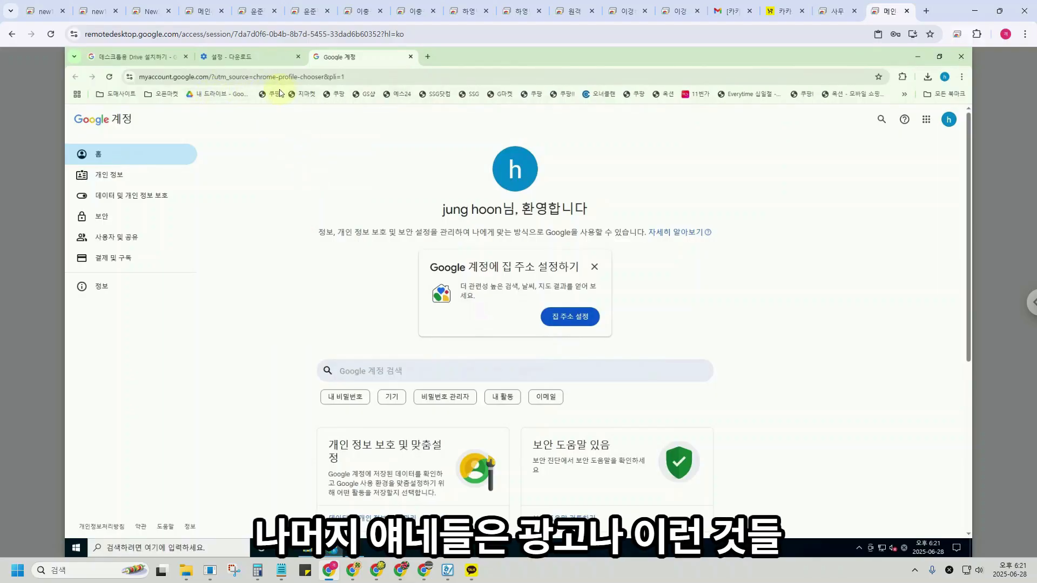
right_click(273, 96)
click(316, 227)
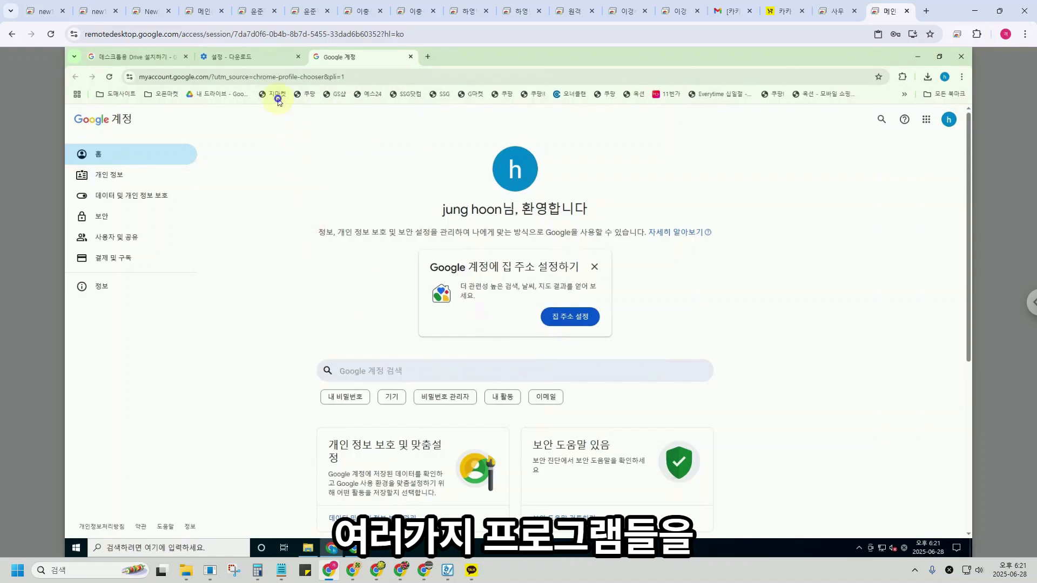
right_click(274, 100)
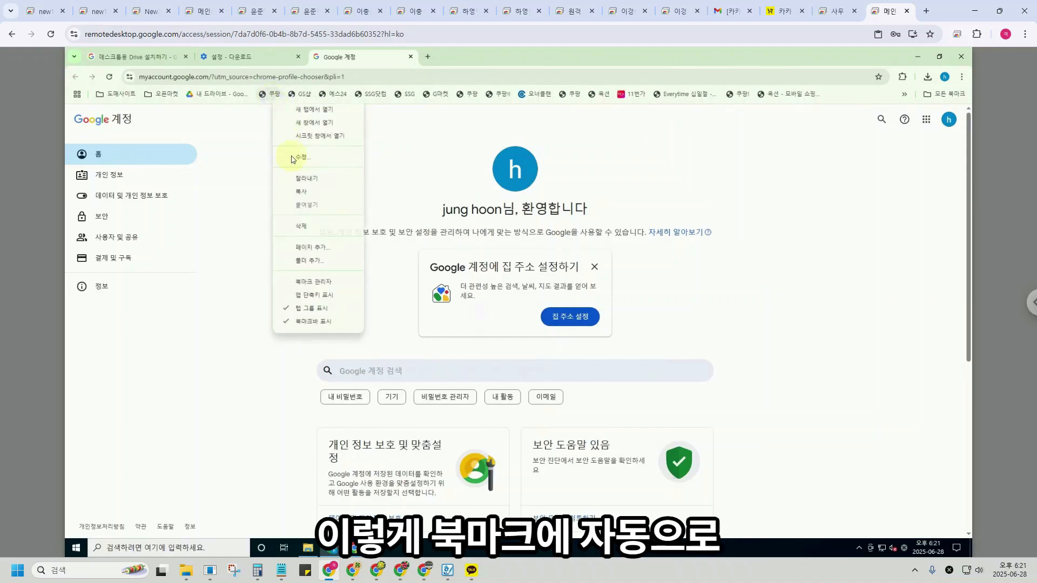
click(301, 223)
right_click(272, 99)
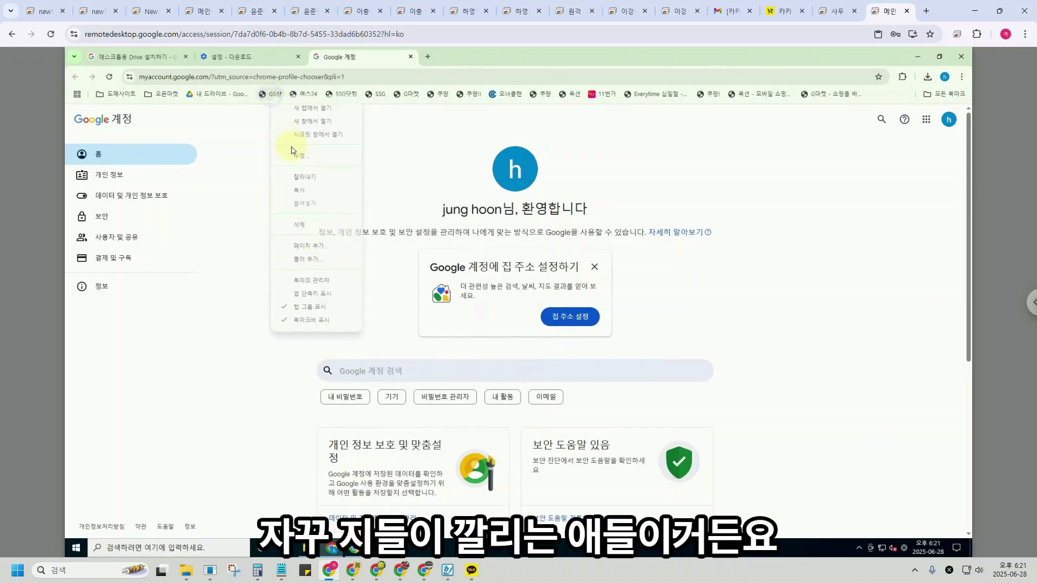
click(301, 225)
right_click(282, 97)
click(315, 223)
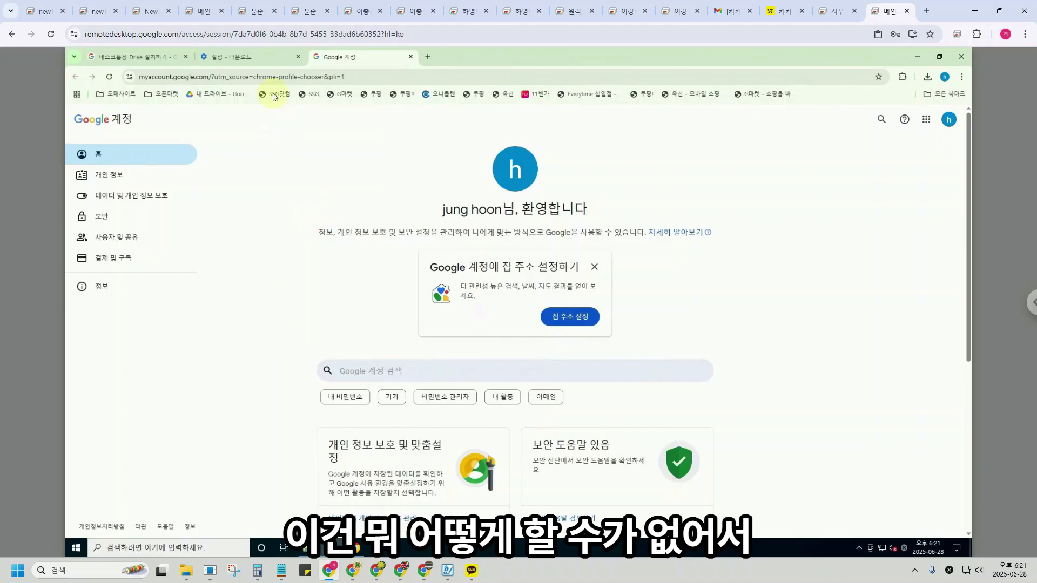
right_click(282, 99)
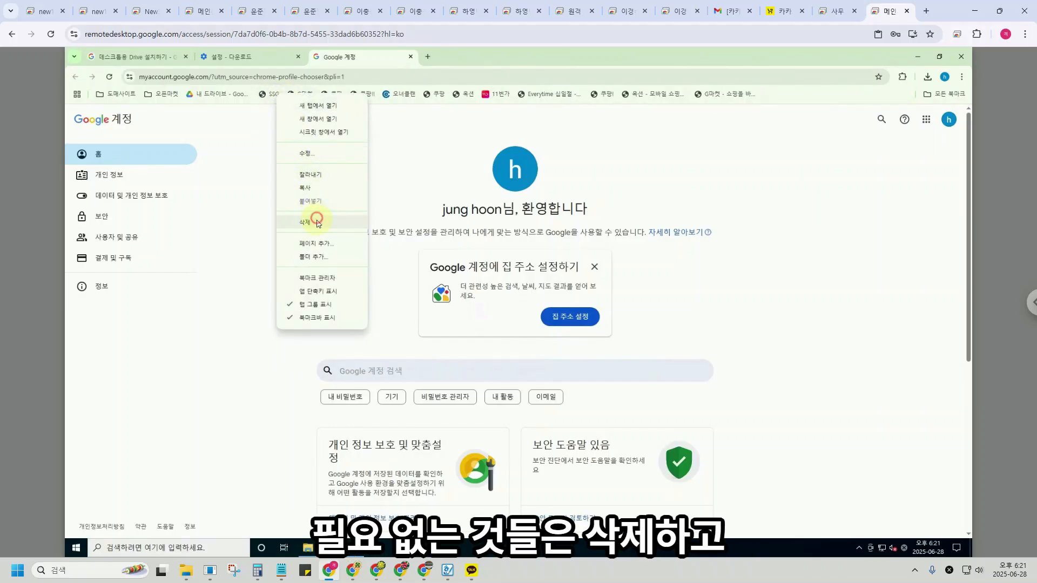
click(316, 222)
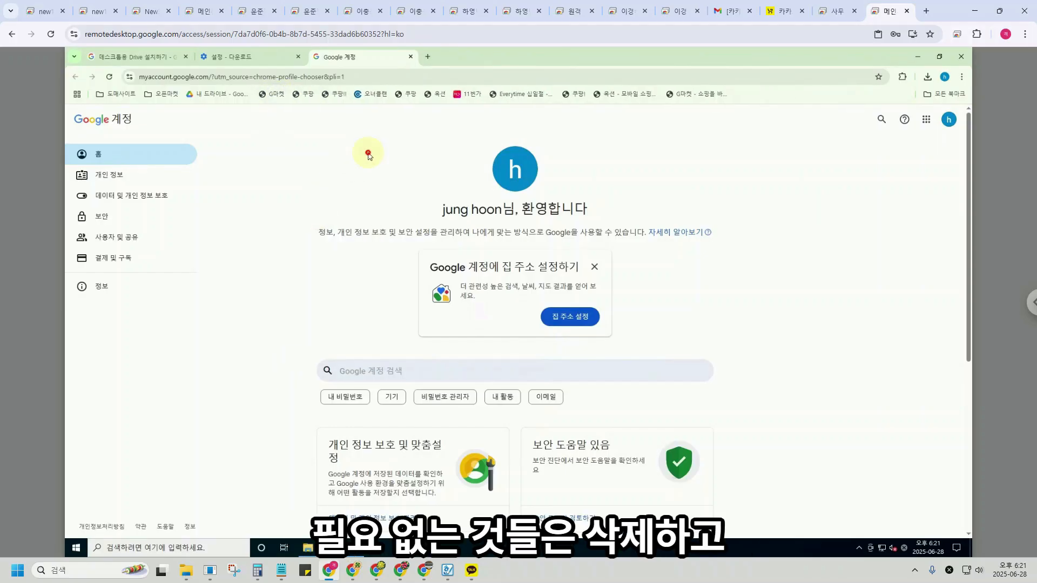
Hide the bookmarks bar and then show it again.
click(961, 76)
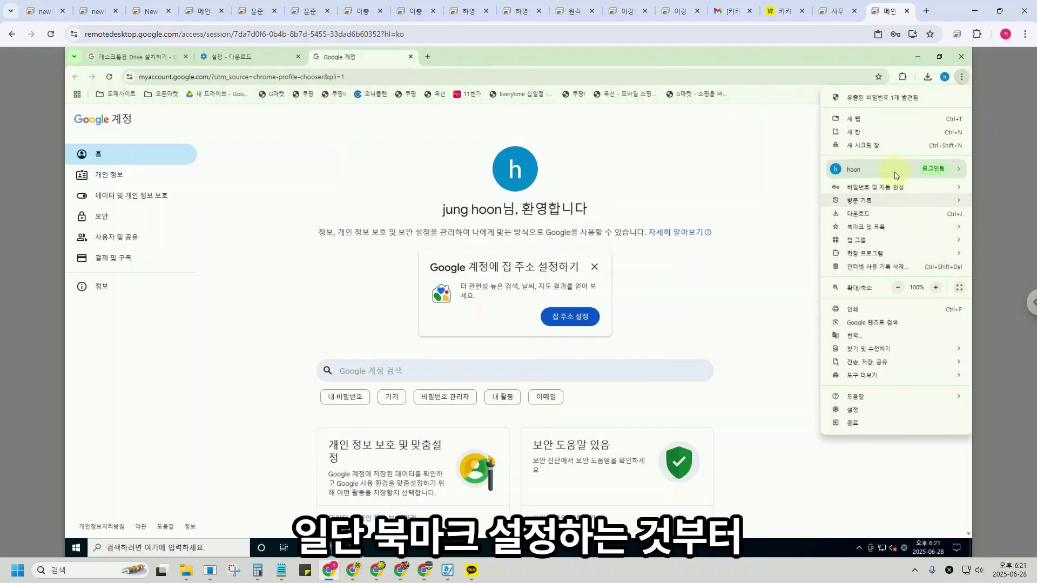
mouse_move(875, 229)
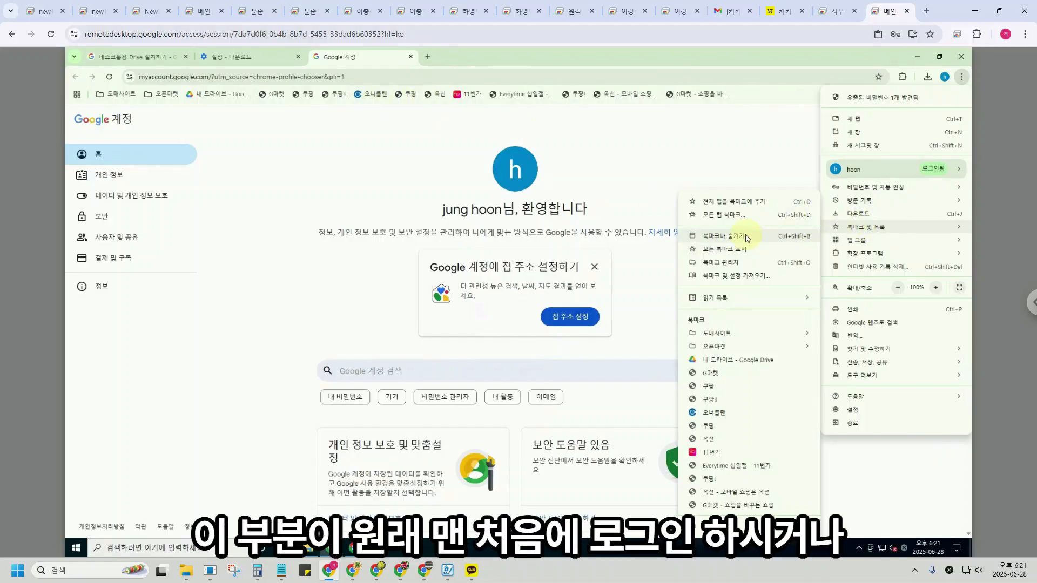
click(712, 236)
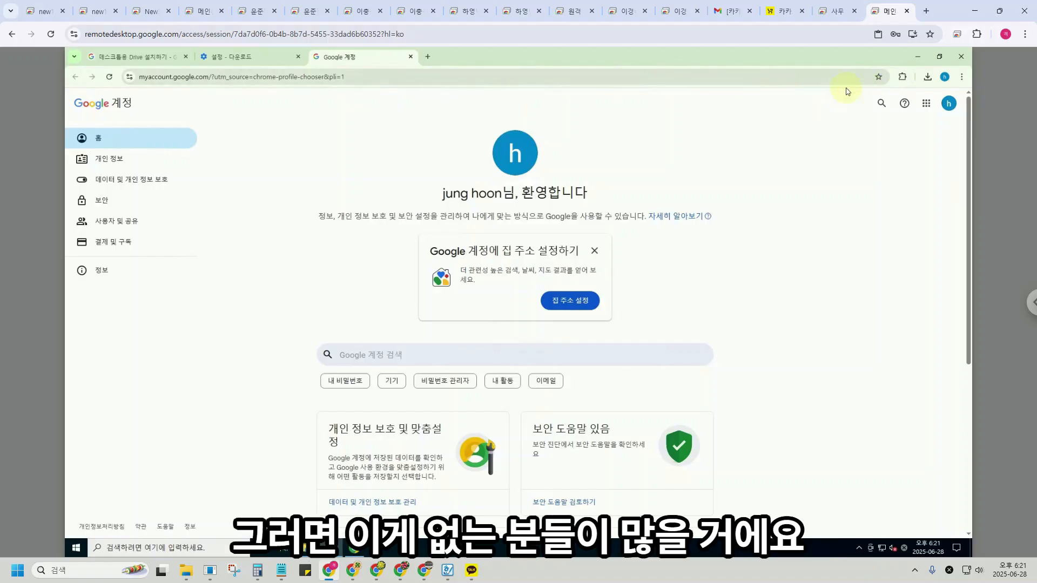
click(961, 77)
mouse_move(864, 227)
click(732, 238)
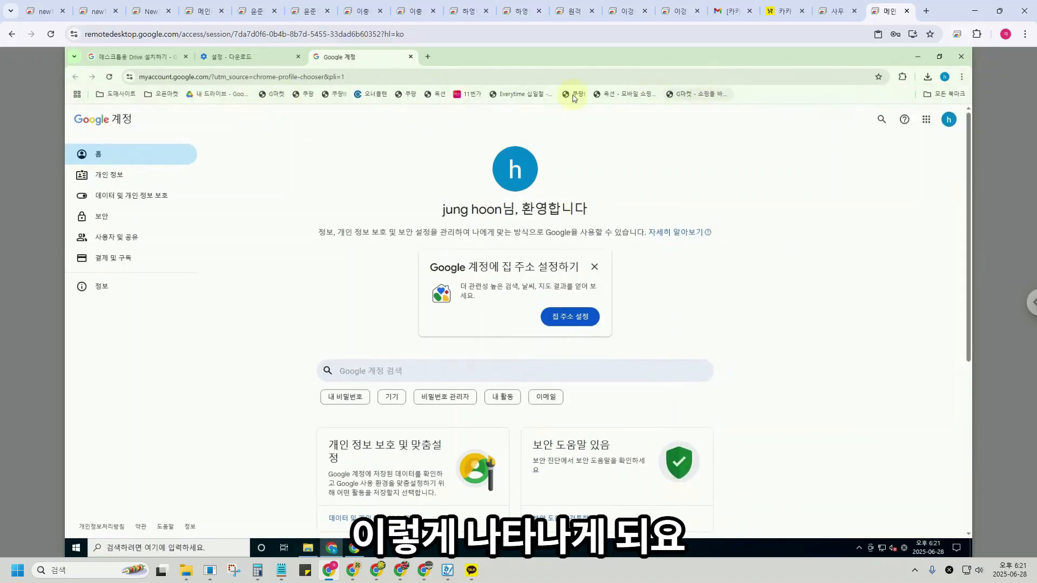
Delete the Everytime bookmark from the bookmarks bar.
right_click(779, 98)
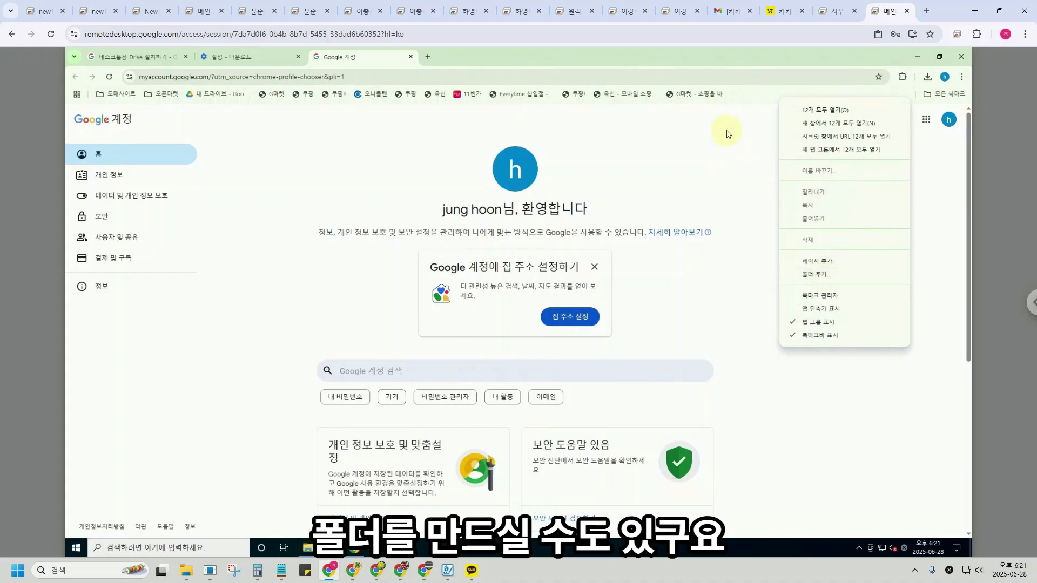
right_click(513, 98)
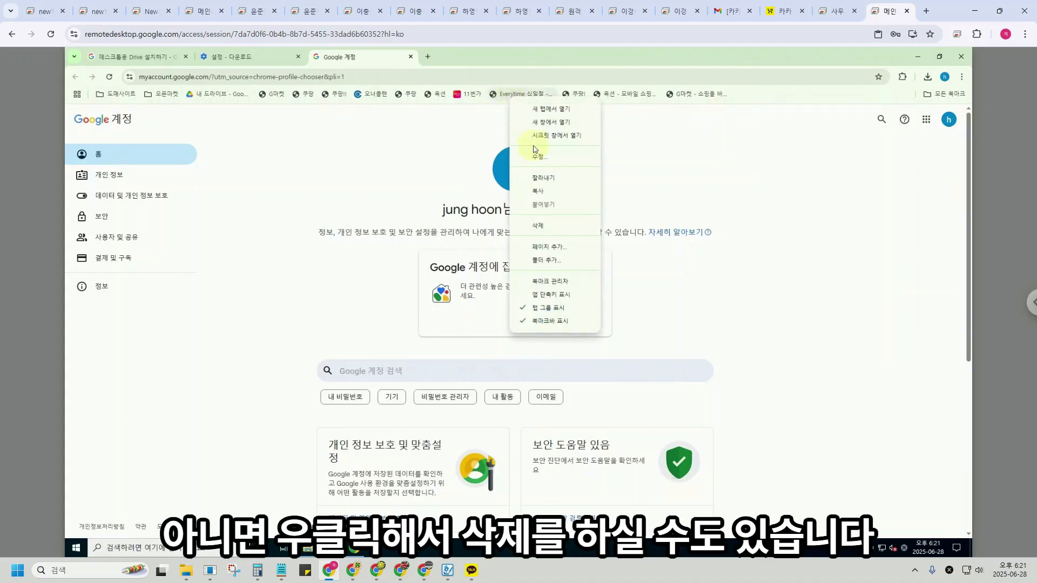
click(544, 227)
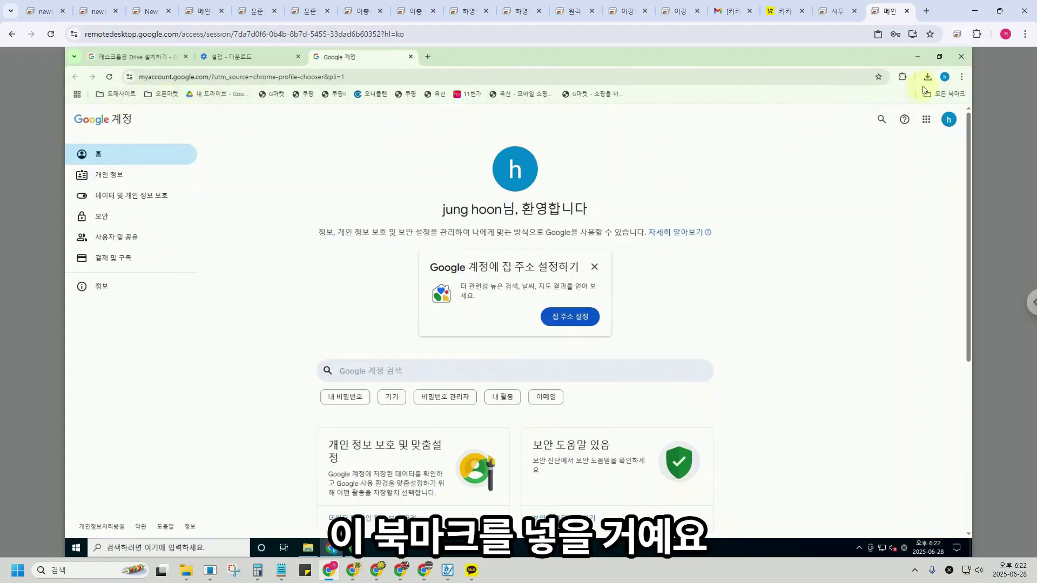
Add the current Google 계정 tab as a bookmark with its folder set to 오픈마켓.
click(962, 78)
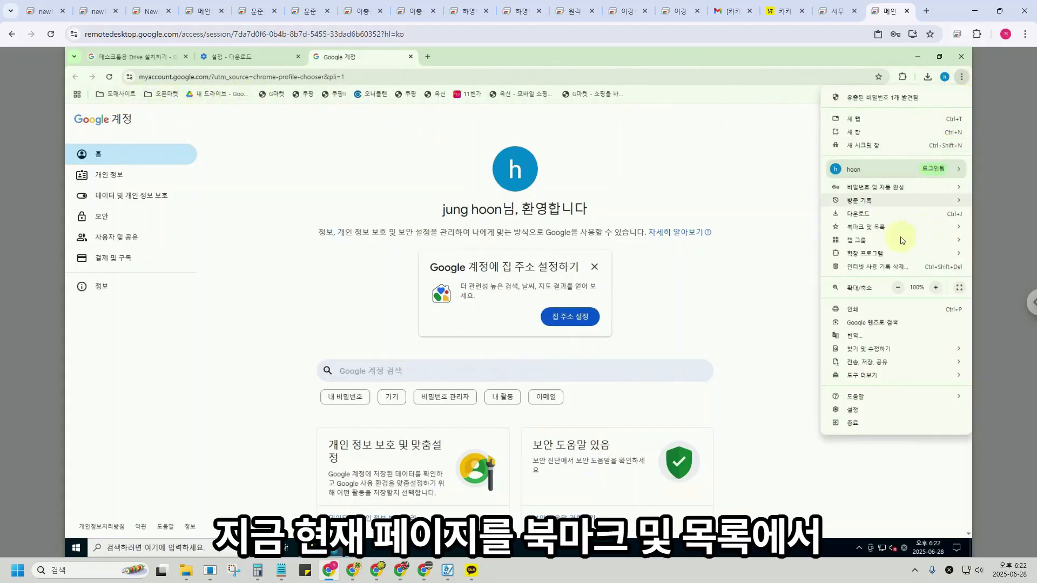
mouse_move(891, 227)
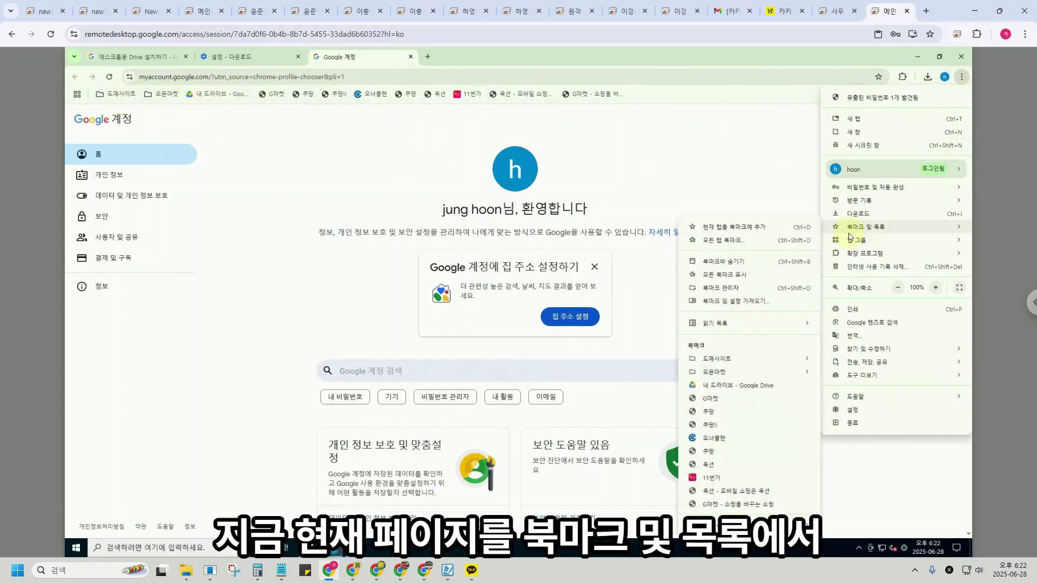
click(740, 231)
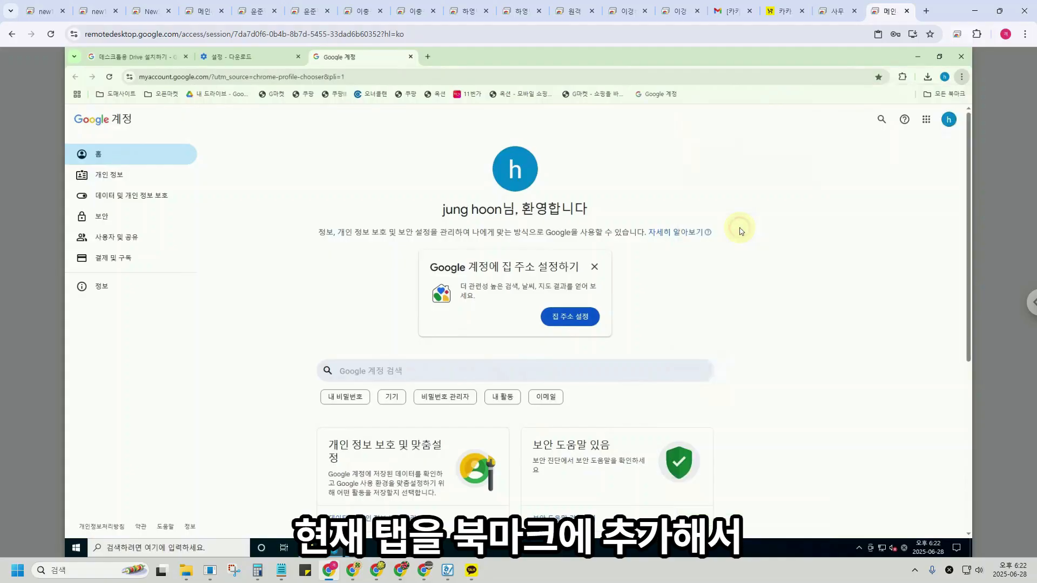
click(790, 150)
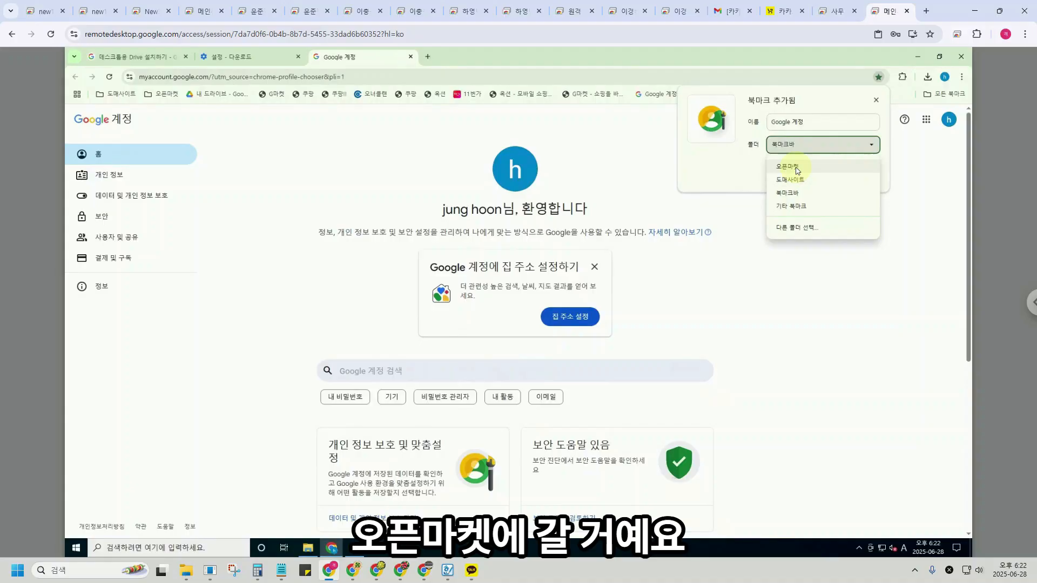
click(795, 168)
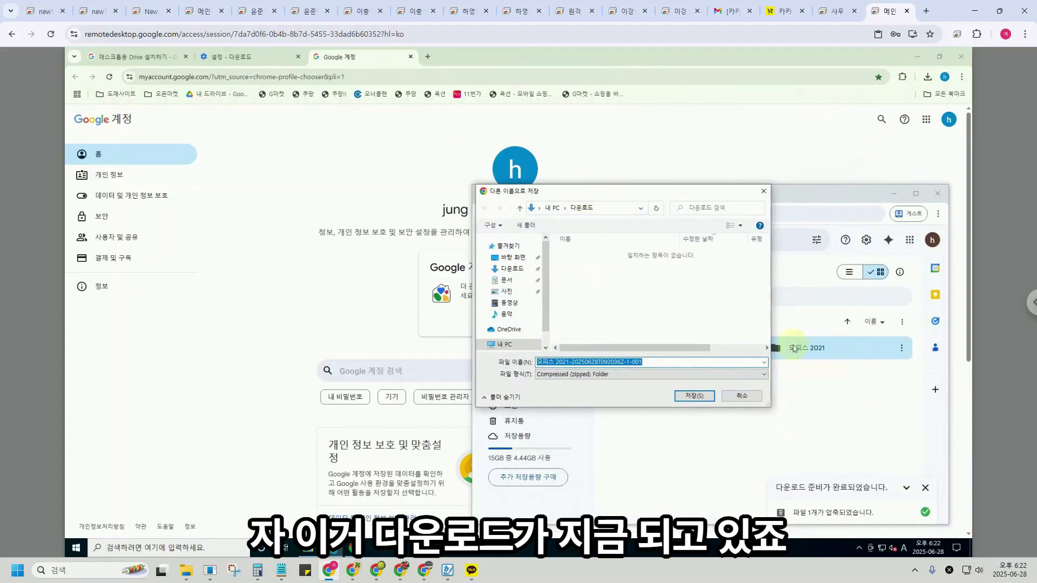
Save all three zipped 오피스 2021 files, allowing multiple downloads, then bring the Google Account window forward.
click(668, 364)
click(694, 396)
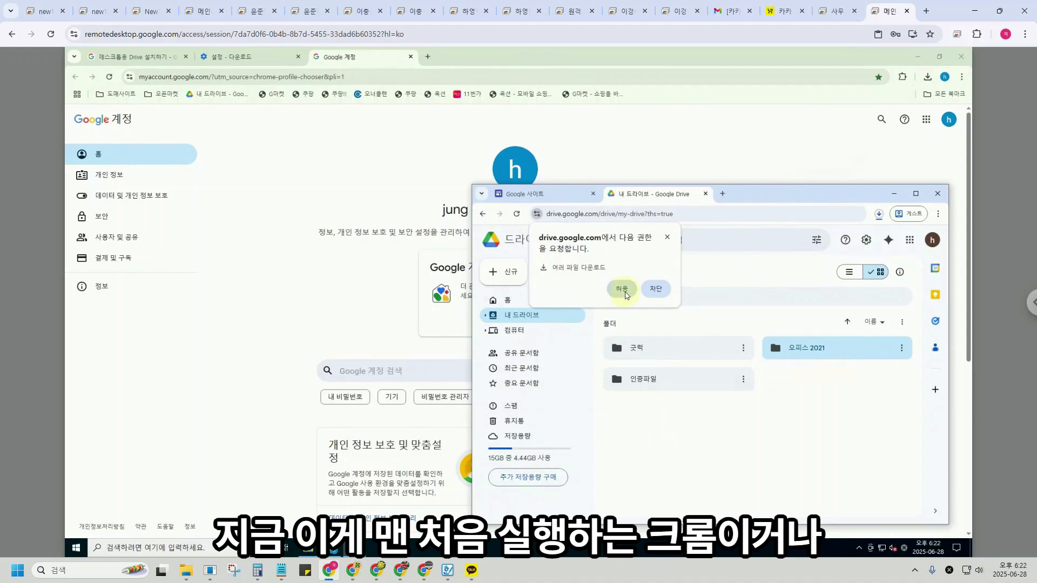
click(622, 290)
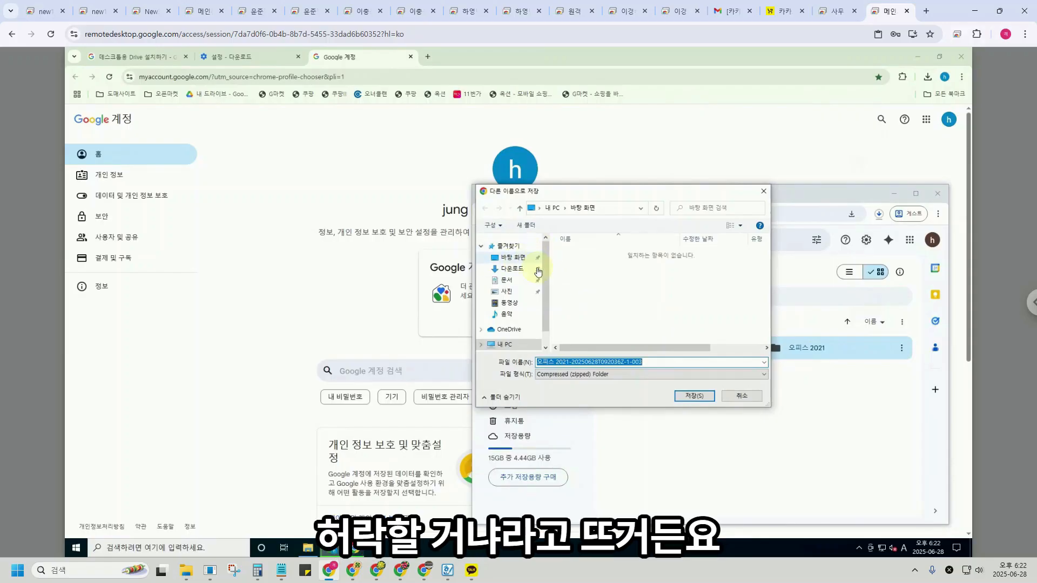
click(685, 395)
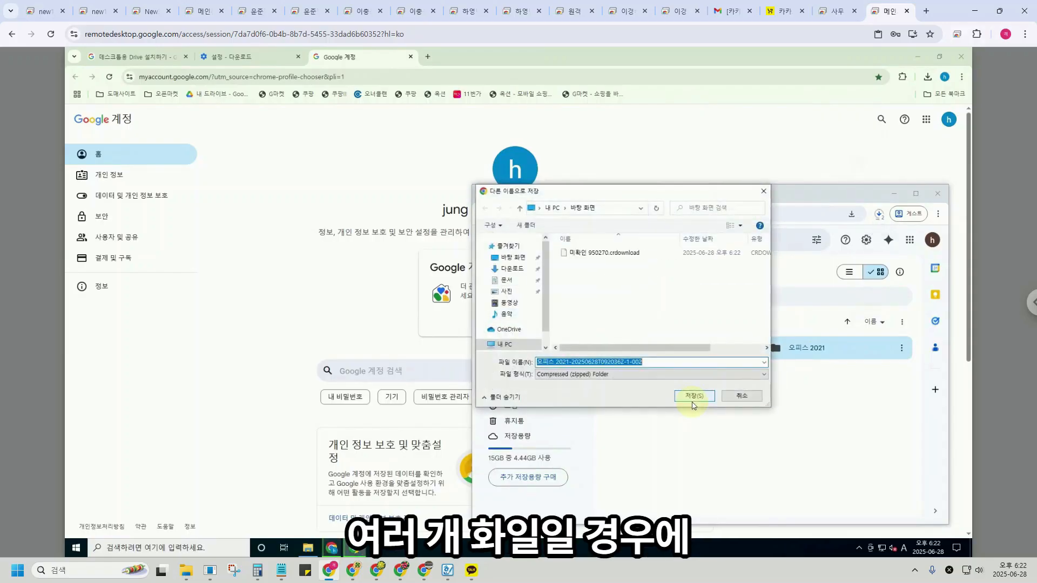
click(689, 396)
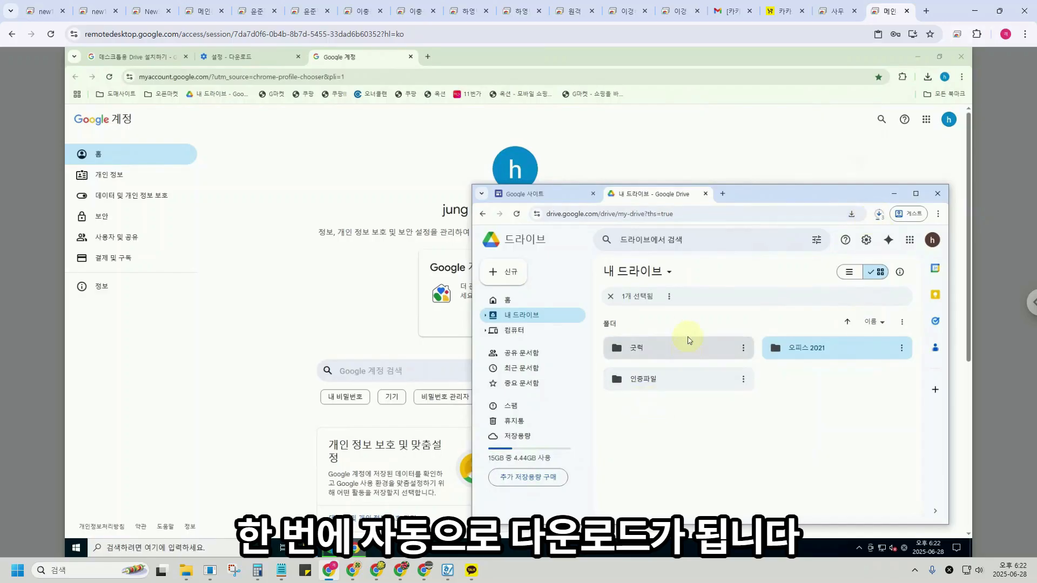
click(746, 147)
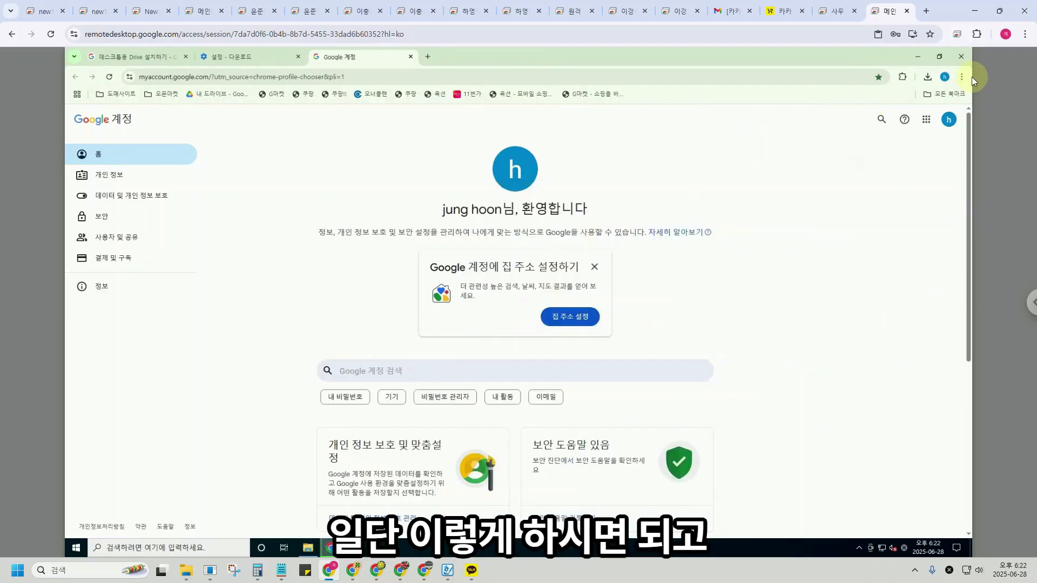
Open the 11번가 seller login page from the 오픈마켓 bookmark folder.
click(945, 77)
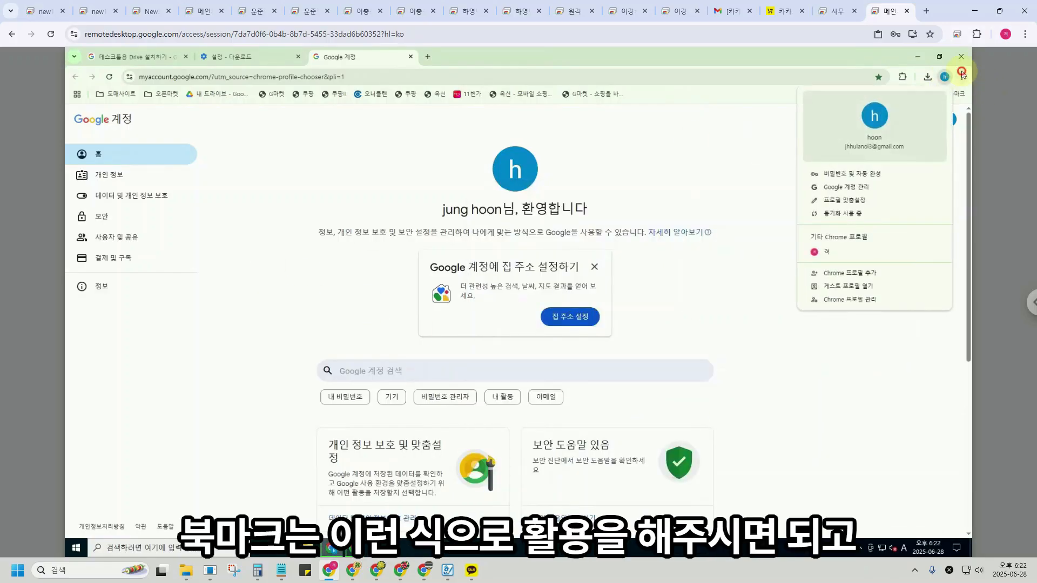
click(962, 77)
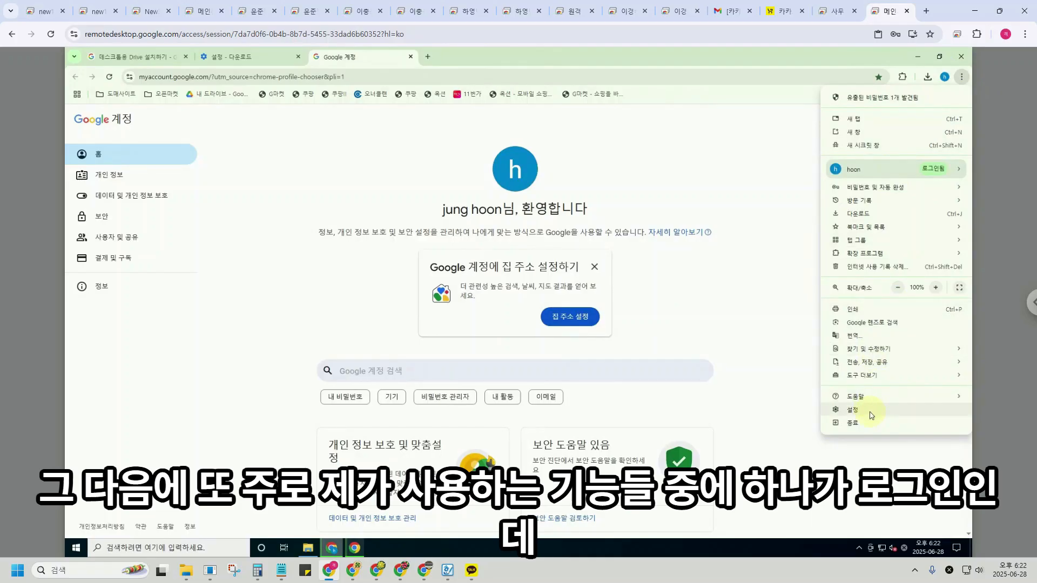
click(686, 182)
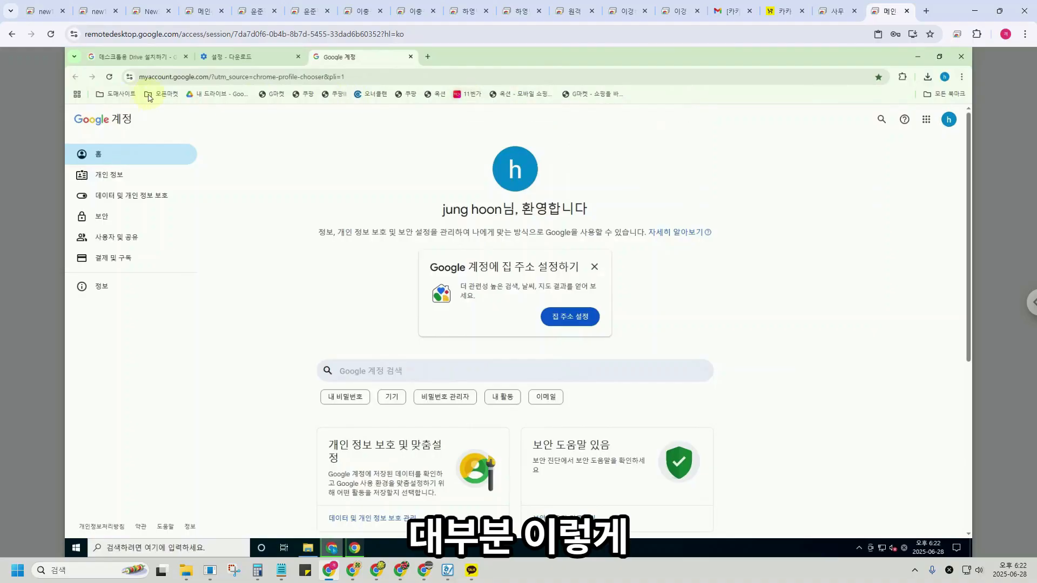
click(164, 95)
click(172, 113)
Autofill the login form with a saved account, then select the ID text.
click(510, 250)
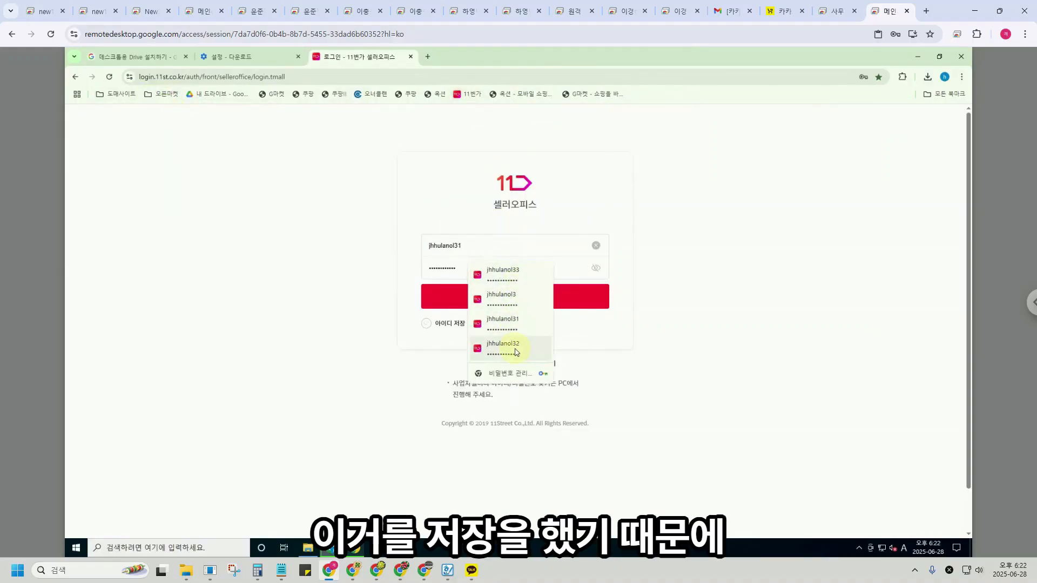
click(497, 264)
click(506, 244)
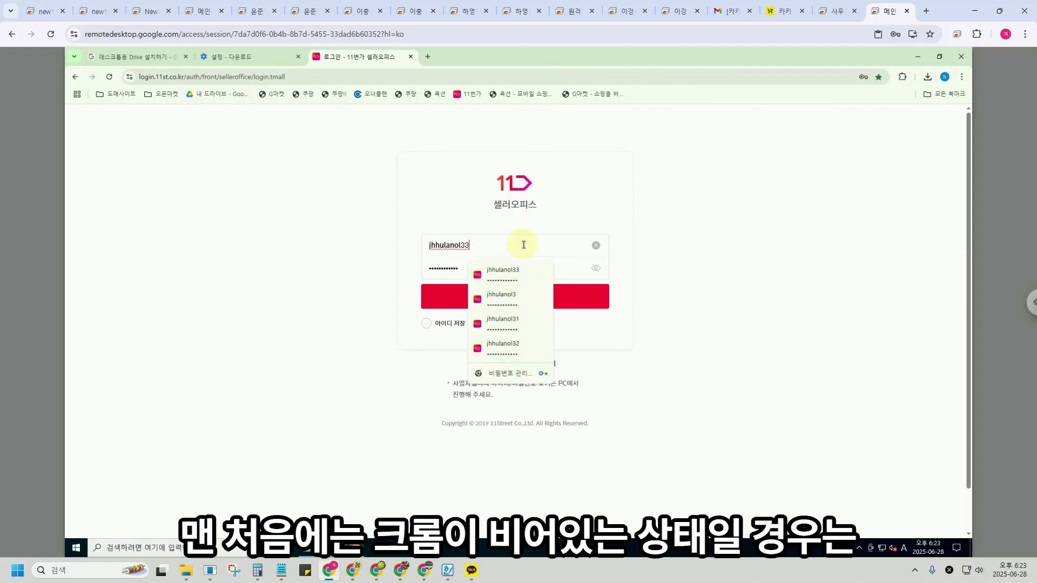
drag(498, 245, 392, 247)
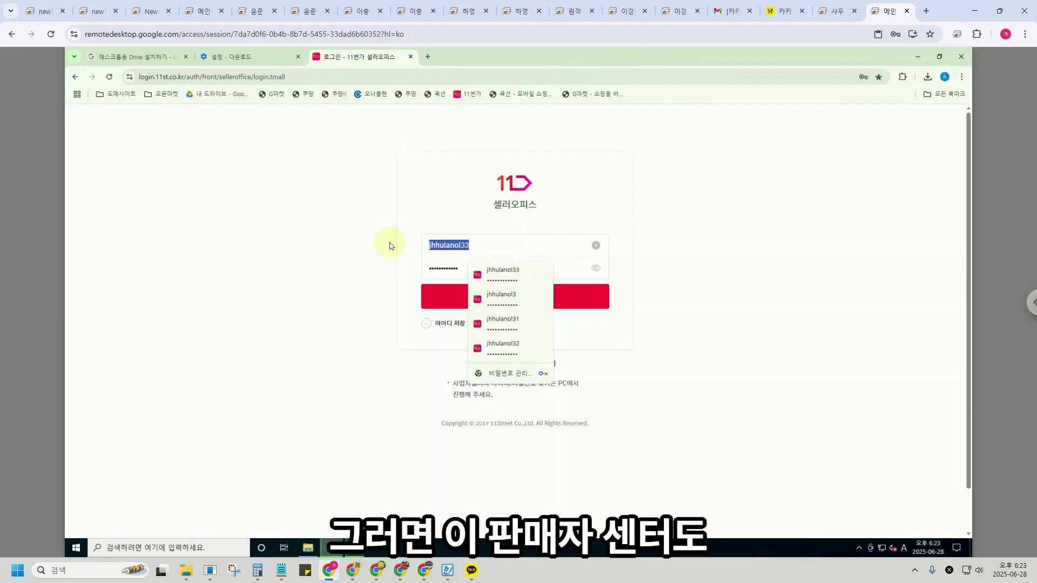
click(324, 213)
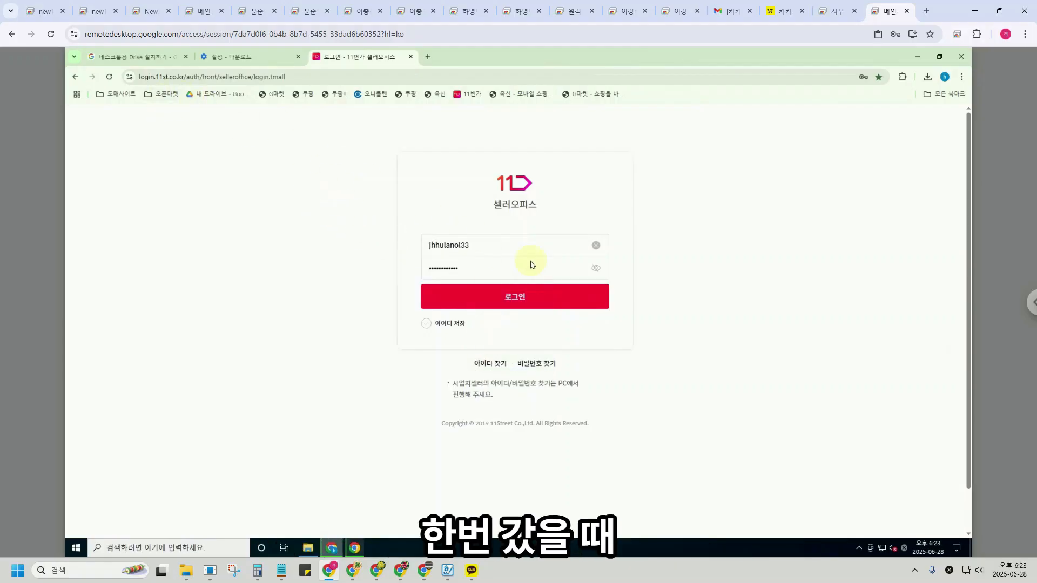
Bookmark the 11번가 seller login page into the 오픈마켓 folder.
click(961, 76)
mouse_move(875, 230)
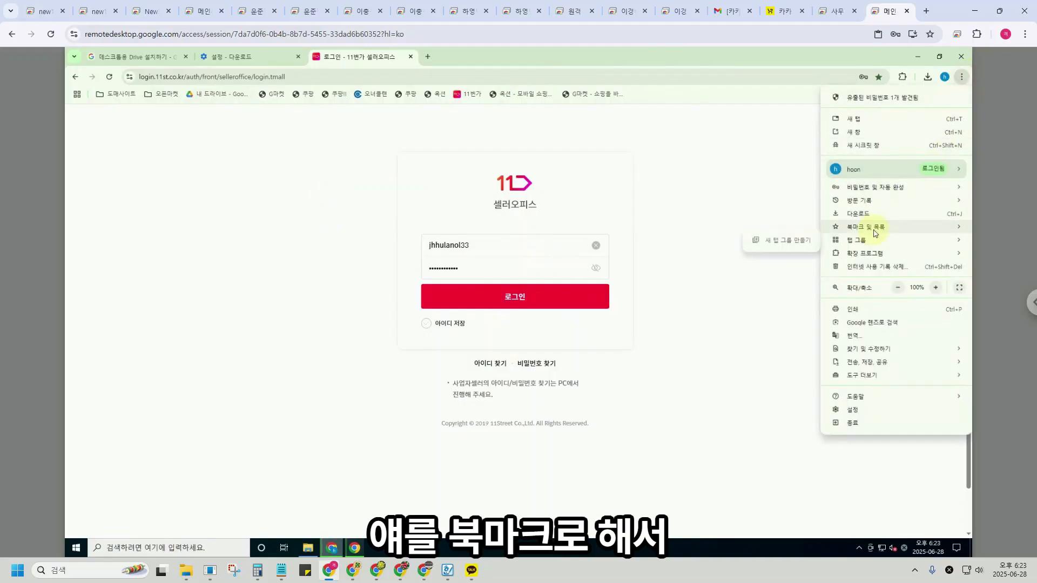
click(774, 229)
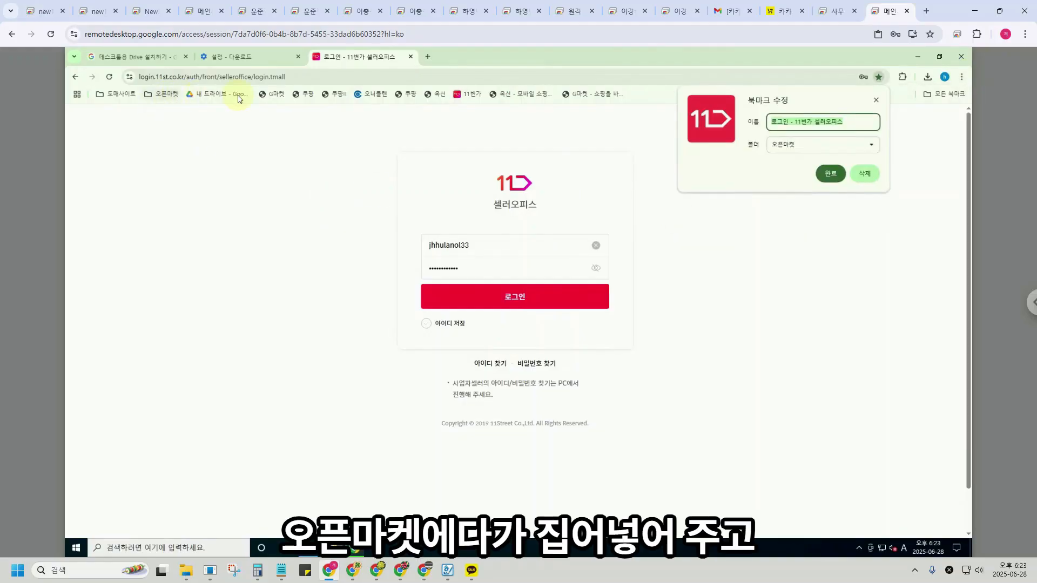
click(811, 149)
click(699, 169)
click(829, 173)
Reopen the bookmarked login page and sign in with a different seller ID and password.
click(165, 95)
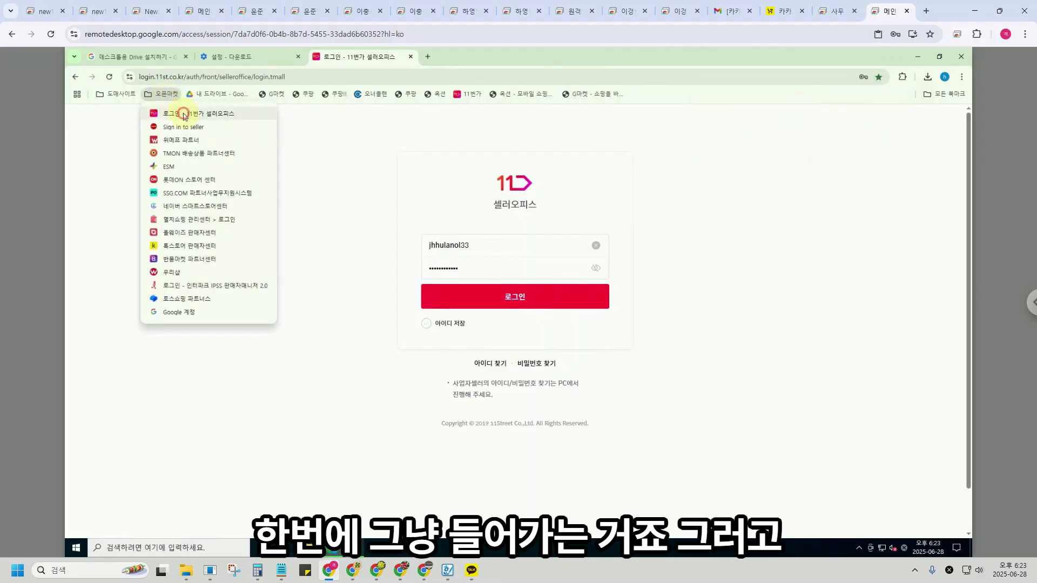
click(182, 113)
click(493, 244)
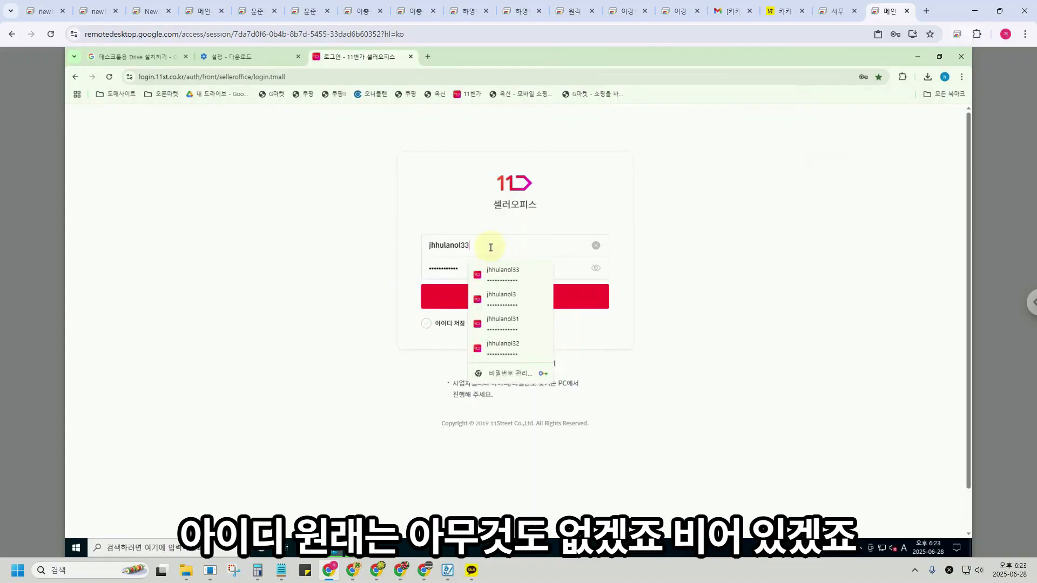
drag(493, 238, 343, 238)
text(jhhula80)
key(Tab)
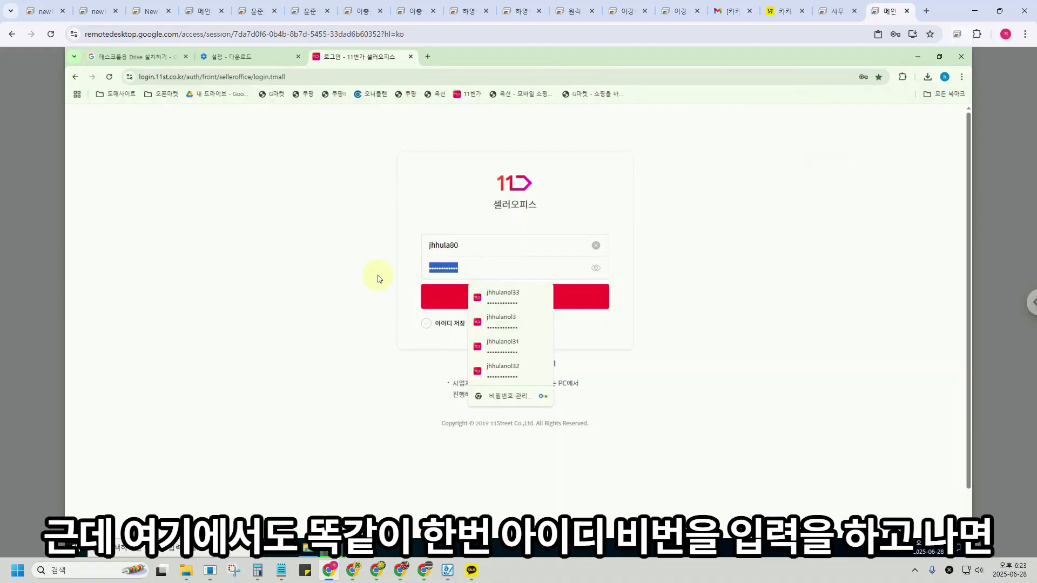
text(****)
key(Return)
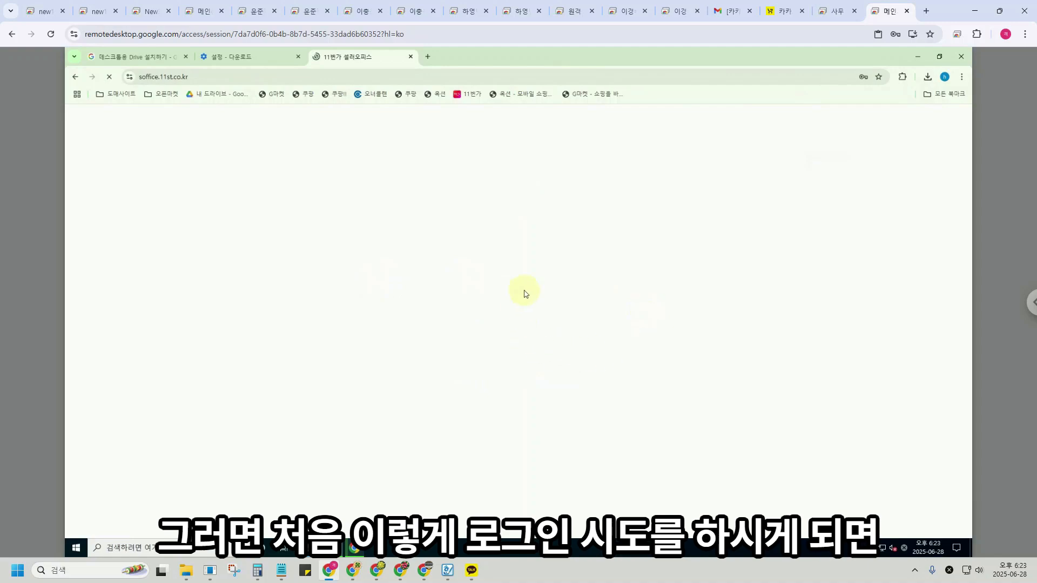
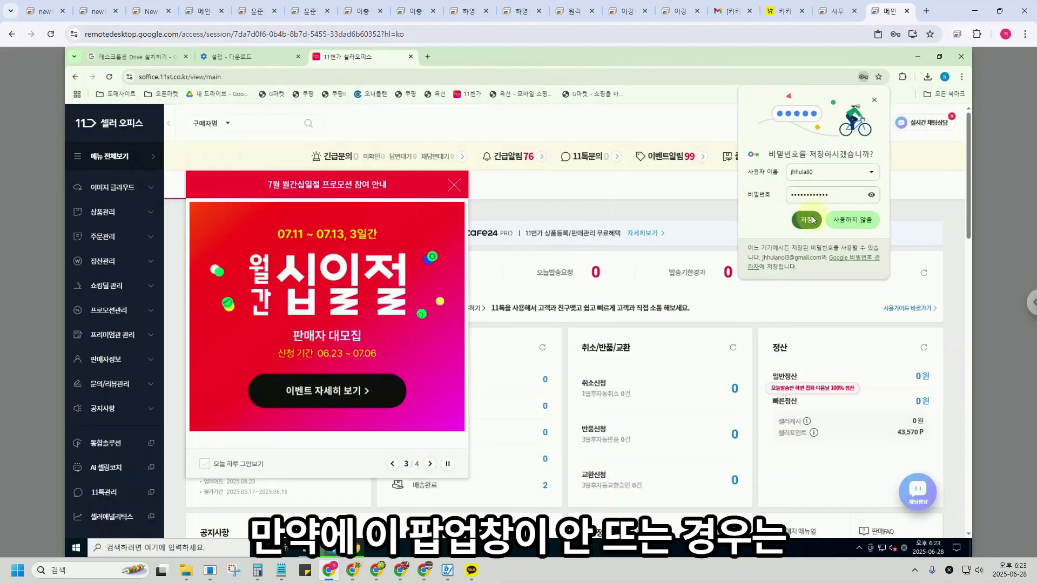
Save the 11st seller password and view its stored login for login.11st.co.kr.
click(805, 220)
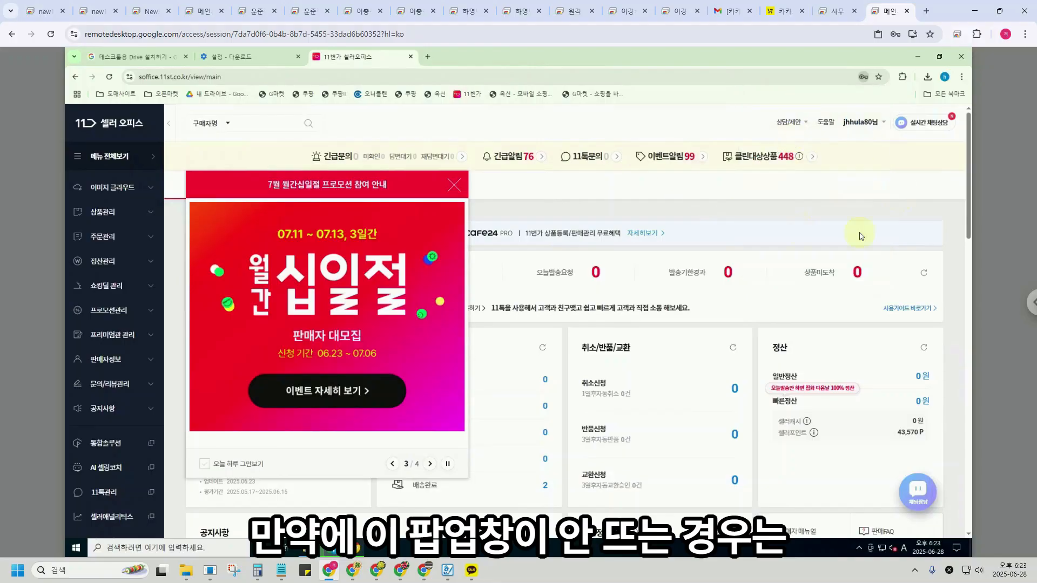
click(864, 78)
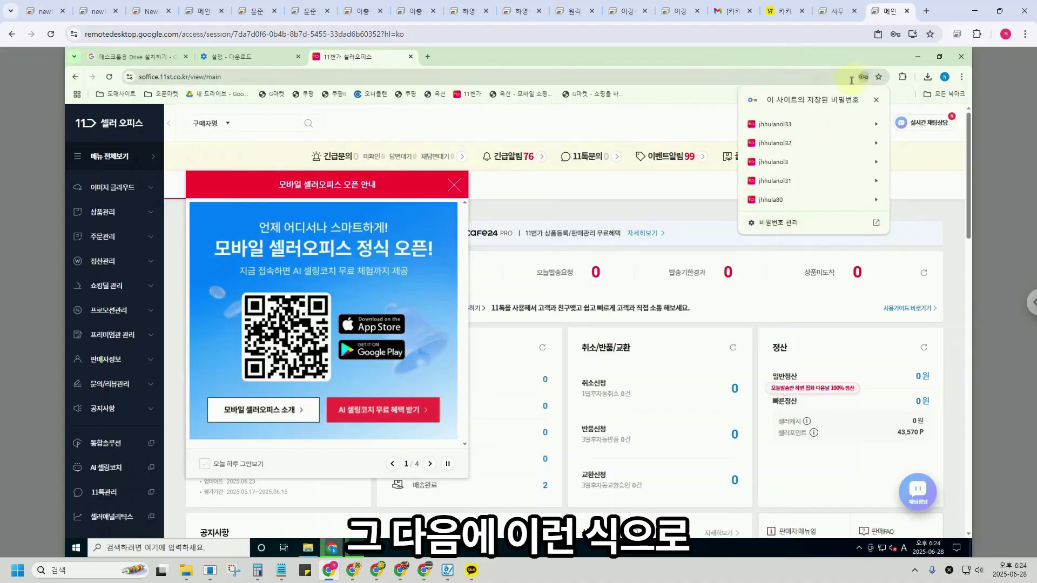
click(817, 61)
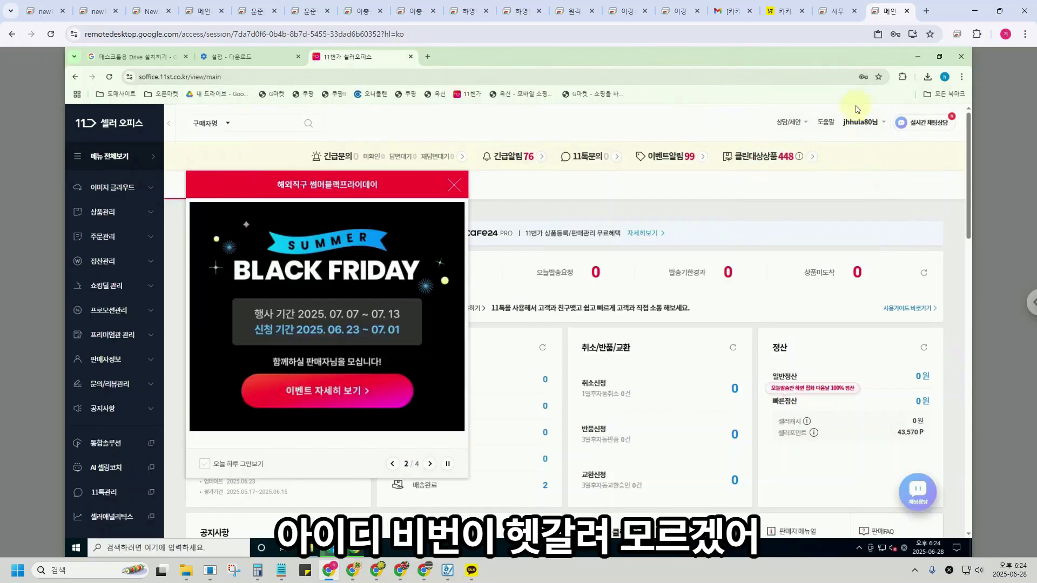
click(863, 77)
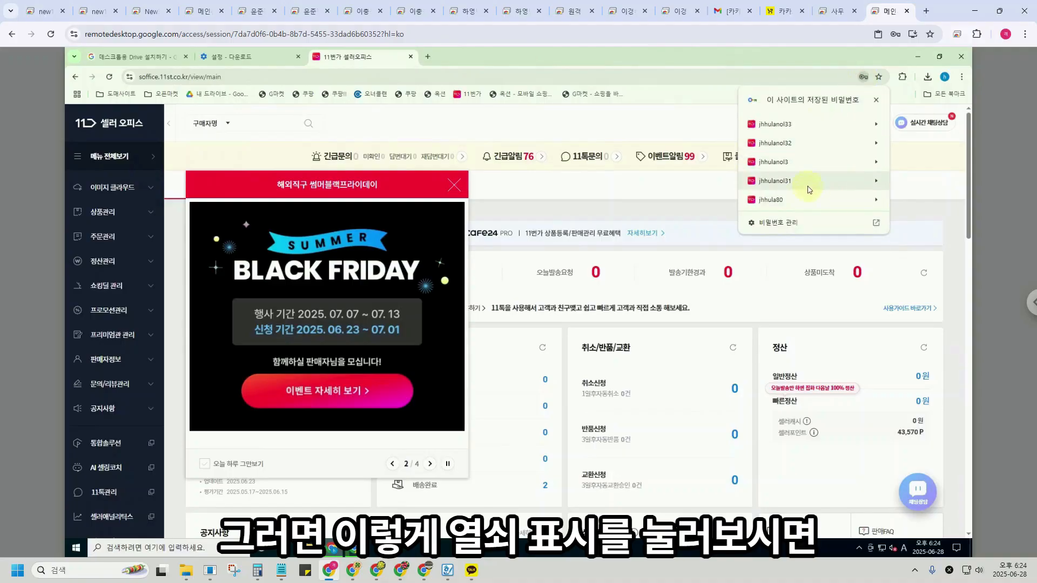
click(876, 200)
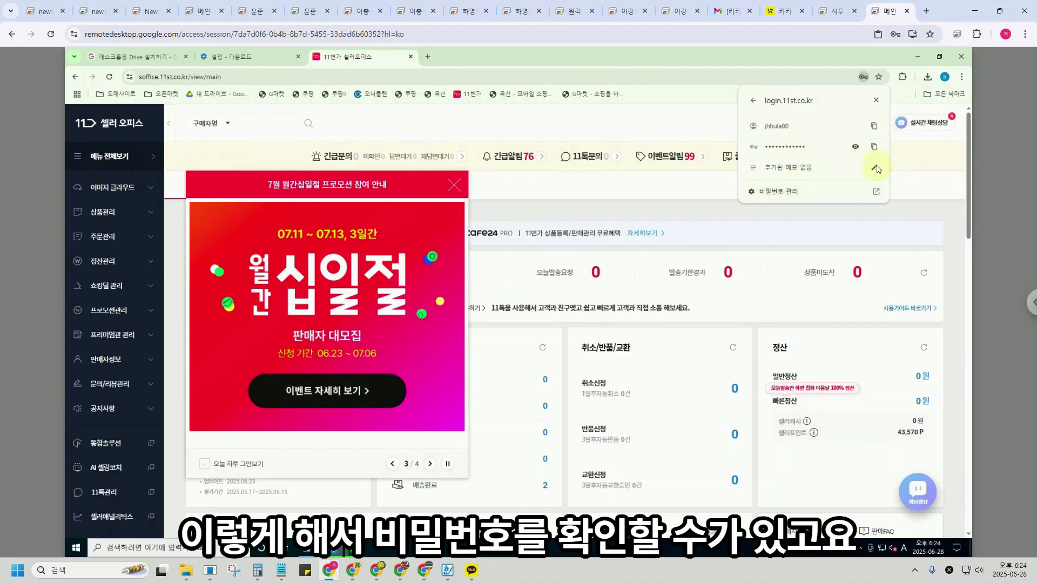
Open Google Password Manager from Chrome's Autofill and passwords settings and browse the saved sites.
click(962, 77)
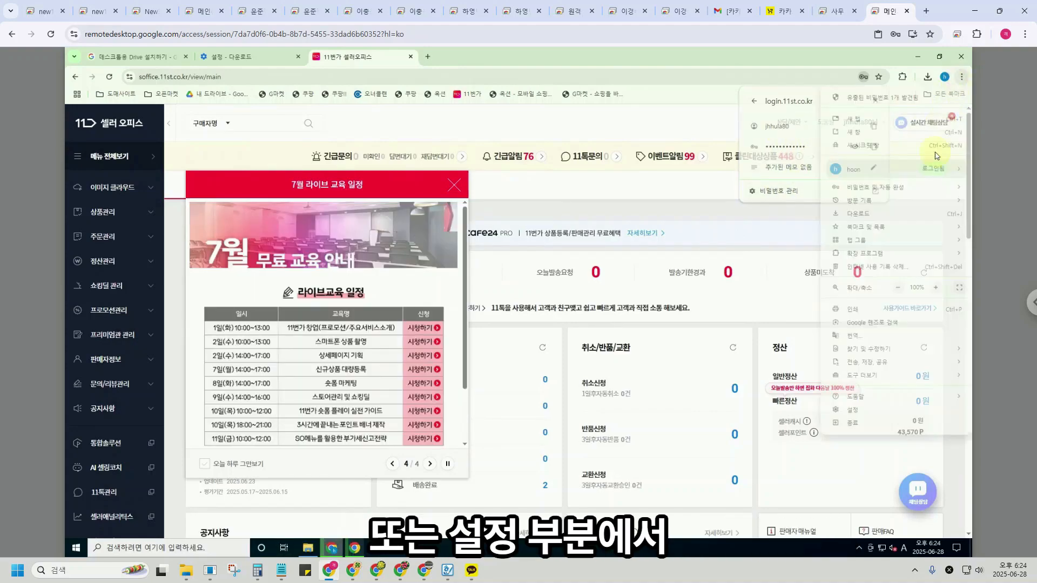
click(857, 414)
click(189, 164)
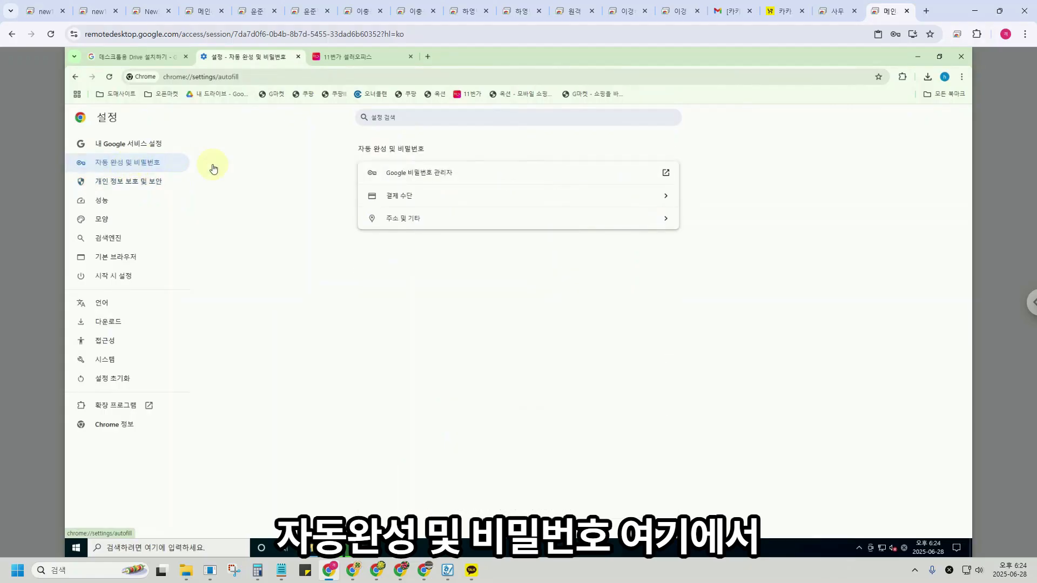
click(428, 180)
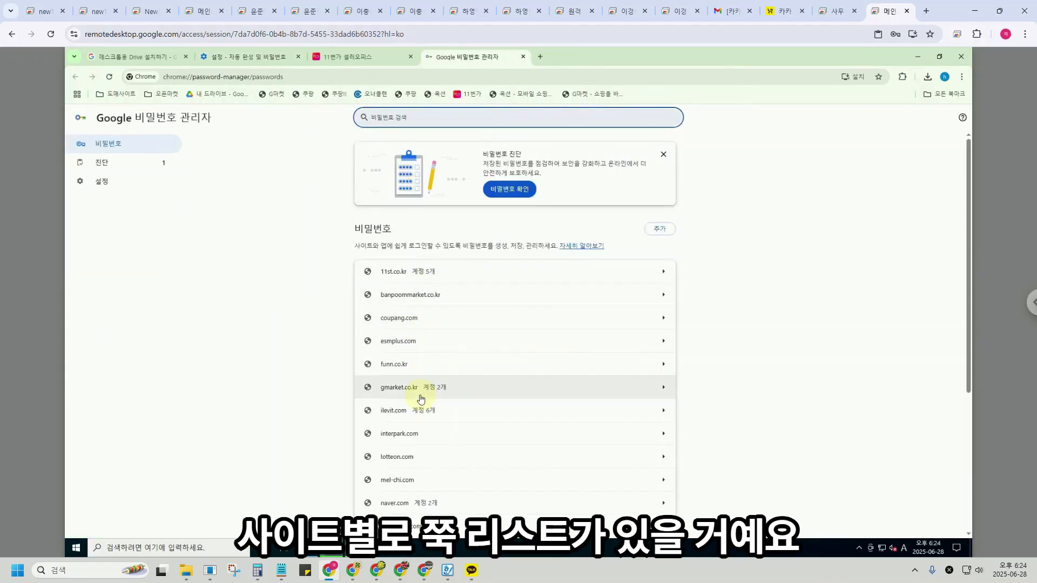
scroll(402, 399, down, 3)
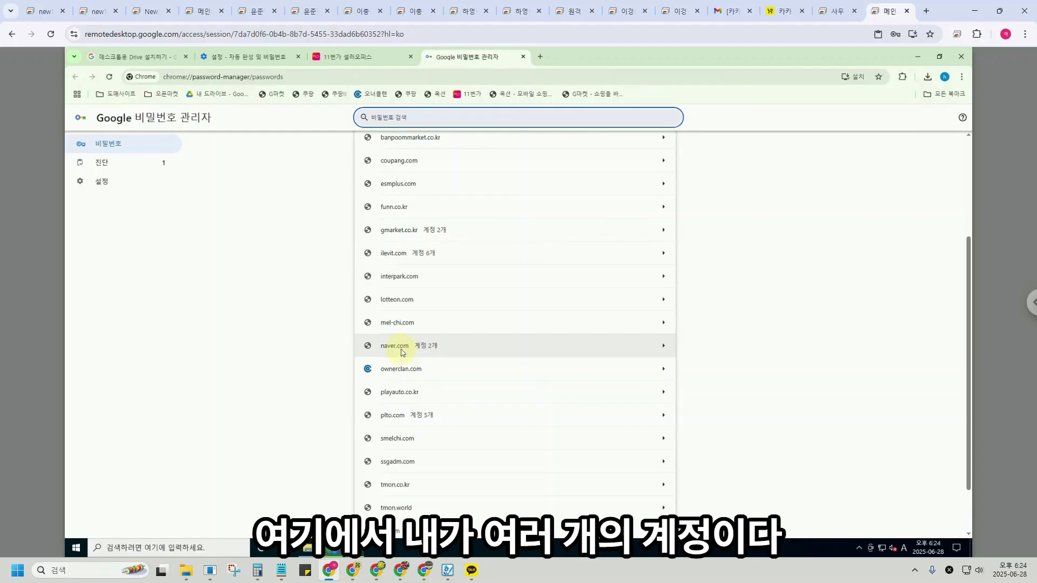
scroll(411, 421, down, 1)
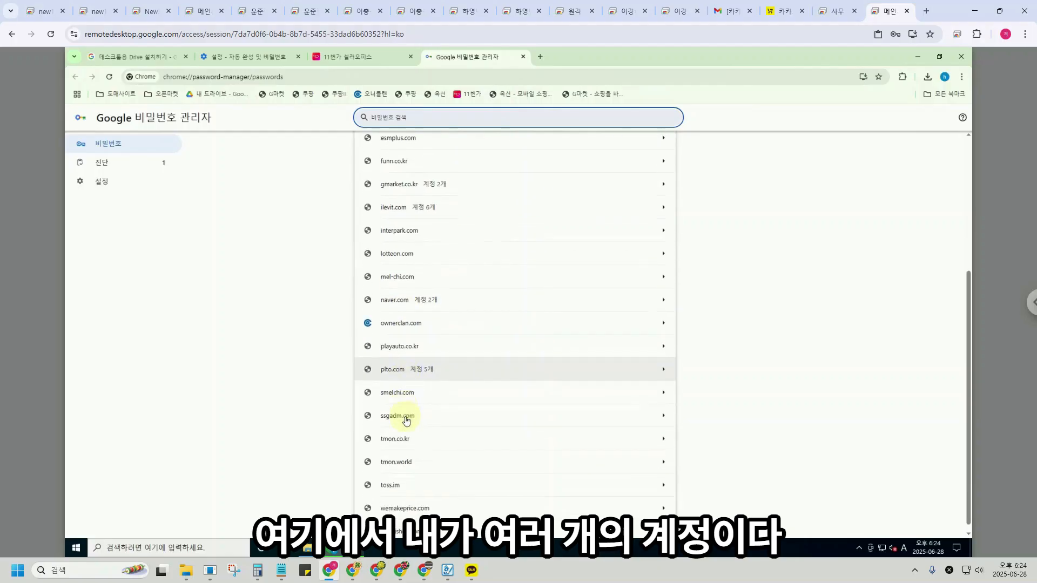
Inspect the saved plto.com accounts and their usernames, then return to Chrome Settings.
click(406, 352)
drag(380, 208, 426, 209)
drag(410, 354, 437, 357)
scroll(435, 394, down, 1)
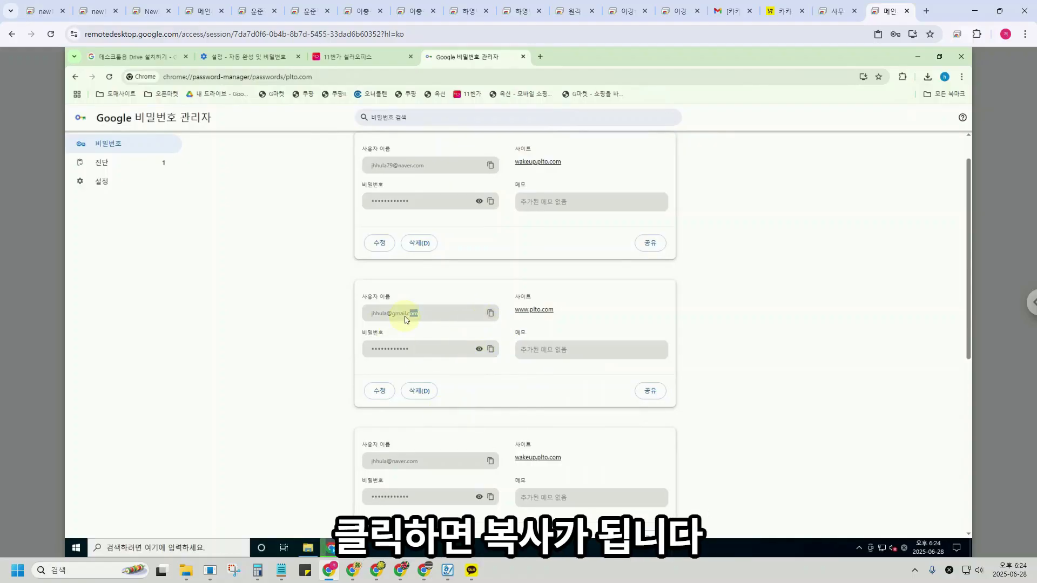
scroll(520, 254, up, 1)
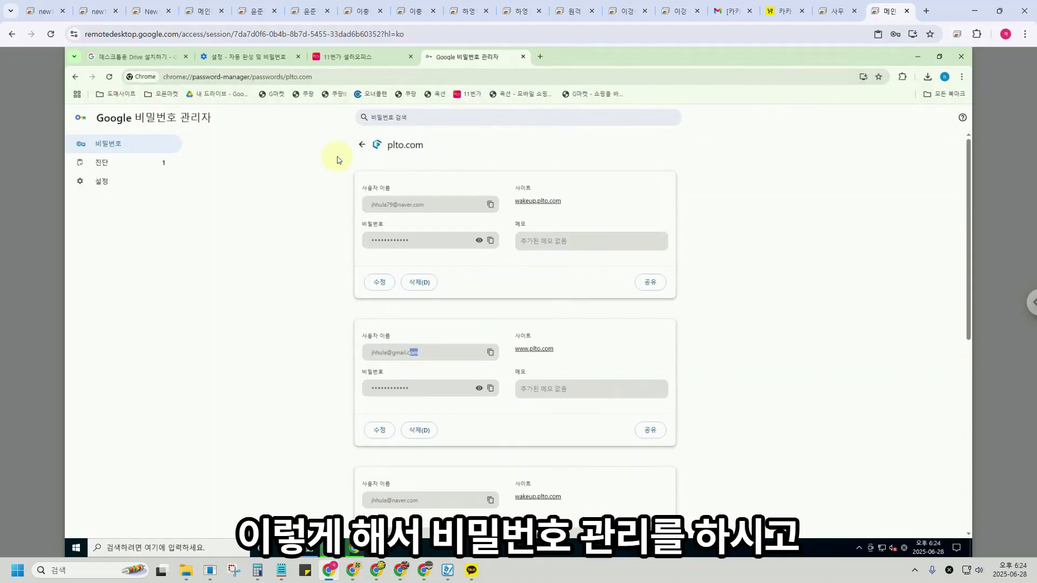
click(961, 77)
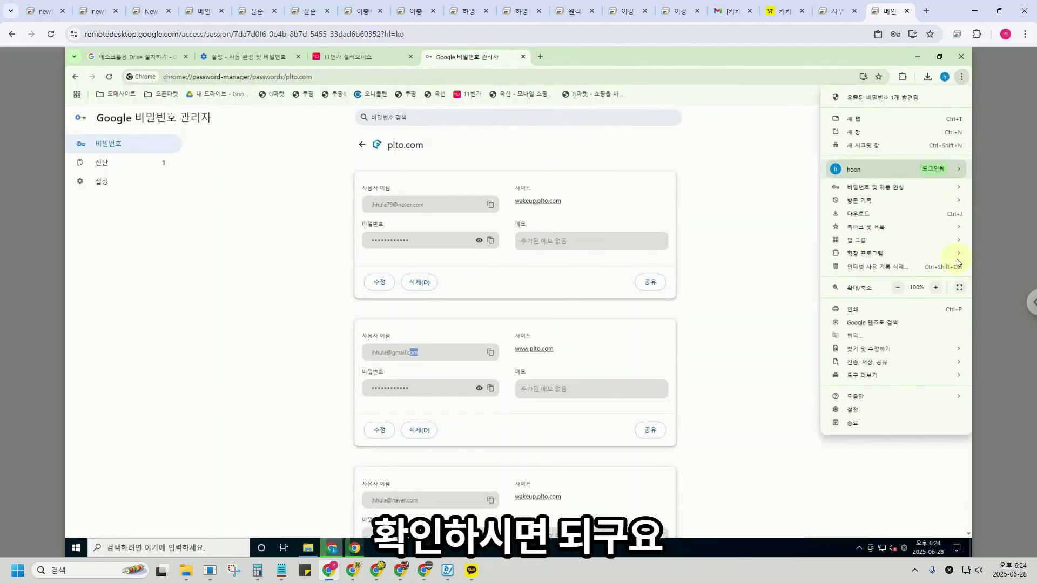
click(886, 409)
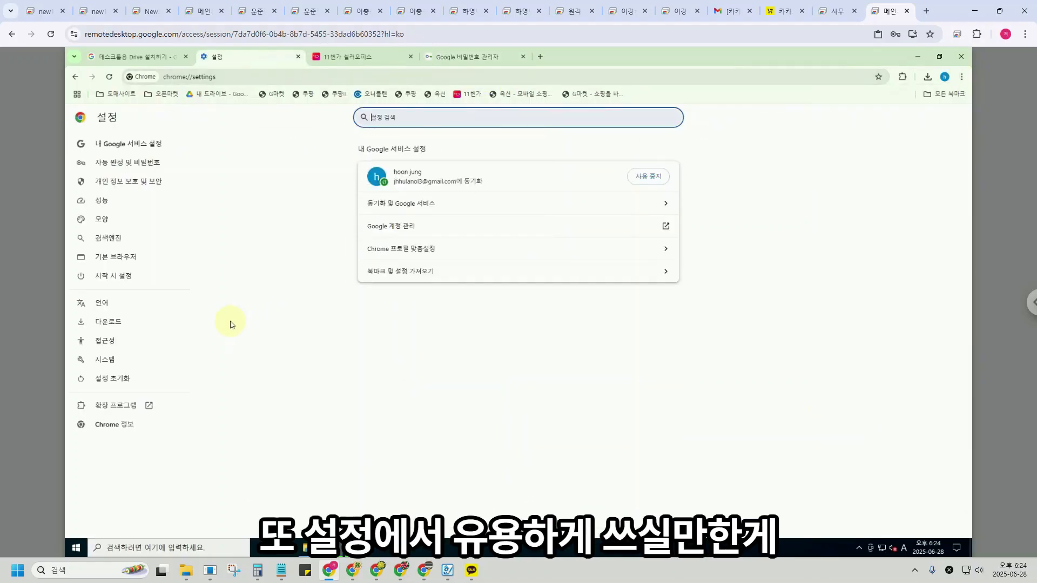
Show the On startup pages, ownerclan.com and shopping-seller.toss.im, and the profile list.
click(122, 281)
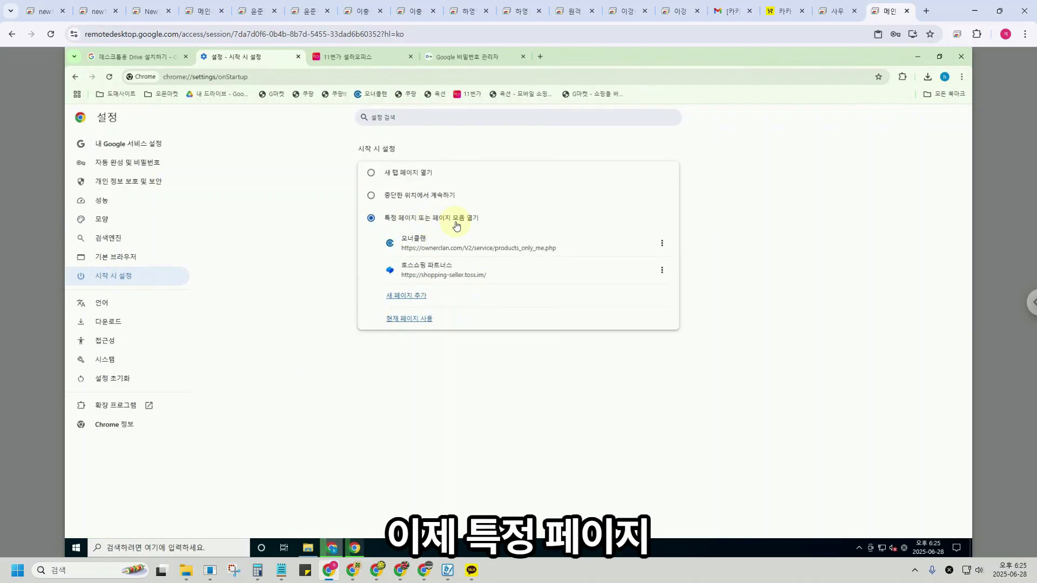
click(944, 77)
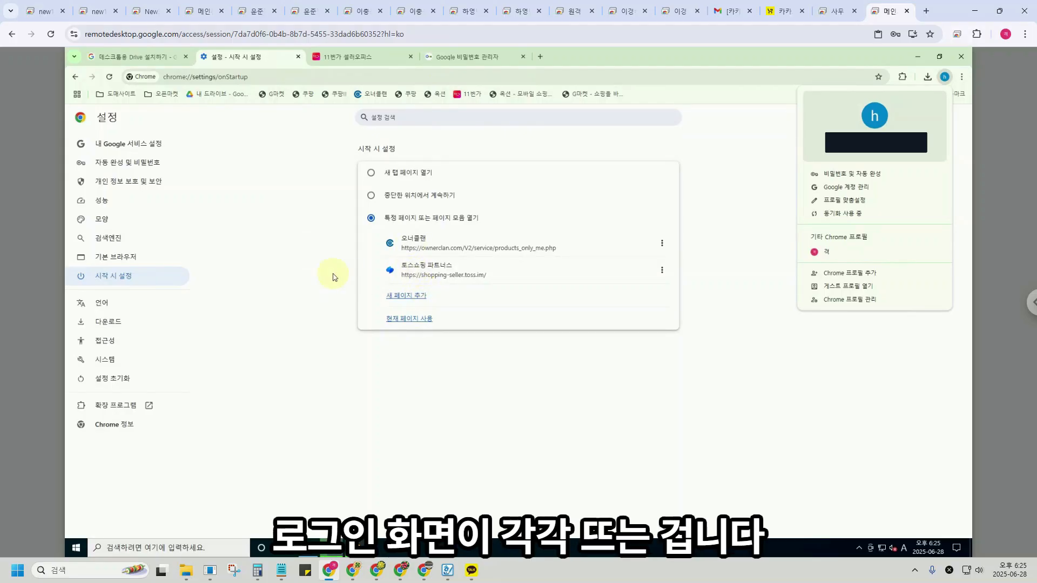
Launch remote Chrome with the second profile to test the ownerclan and Toss startup tabs, then minimize it.
click(970, 54)
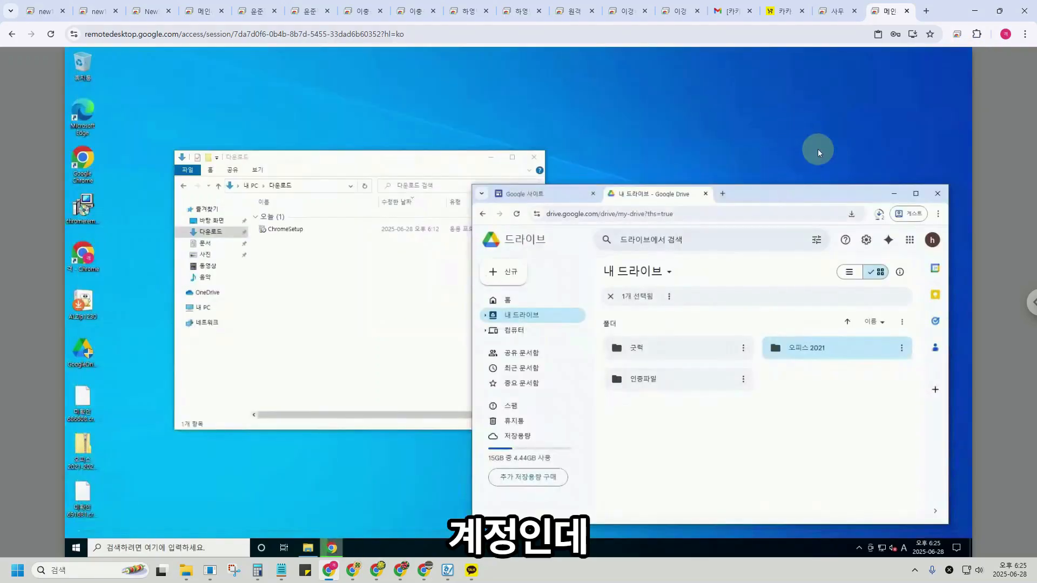
click(913, 216)
double_click(84, 164)
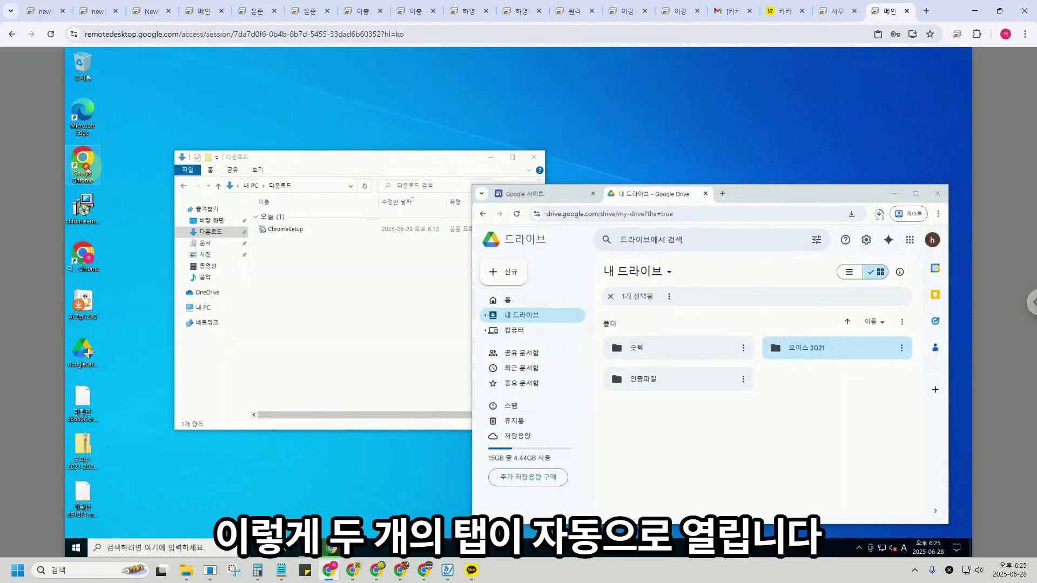
click(516, 331)
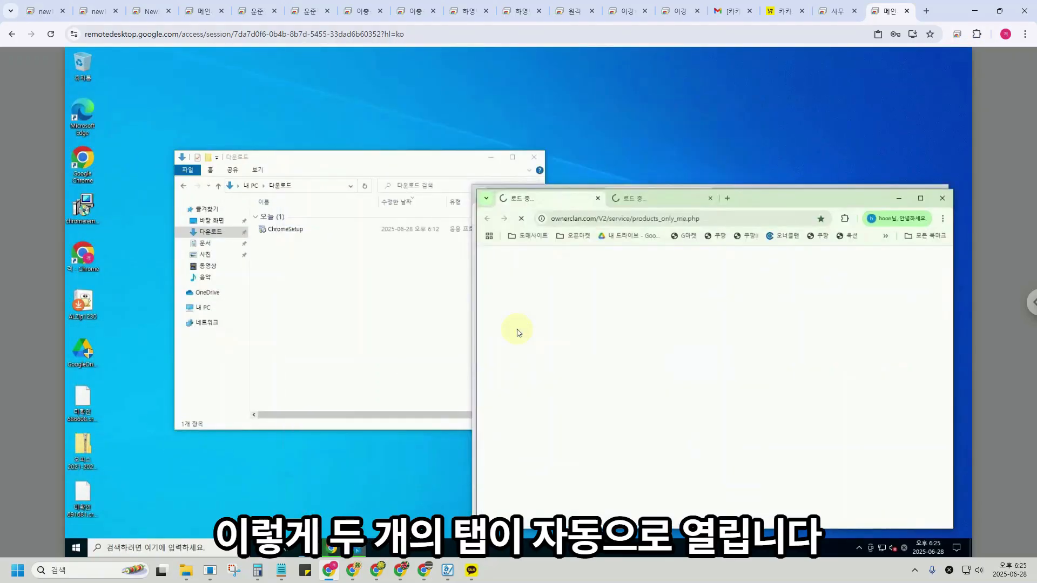
click(920, 198)
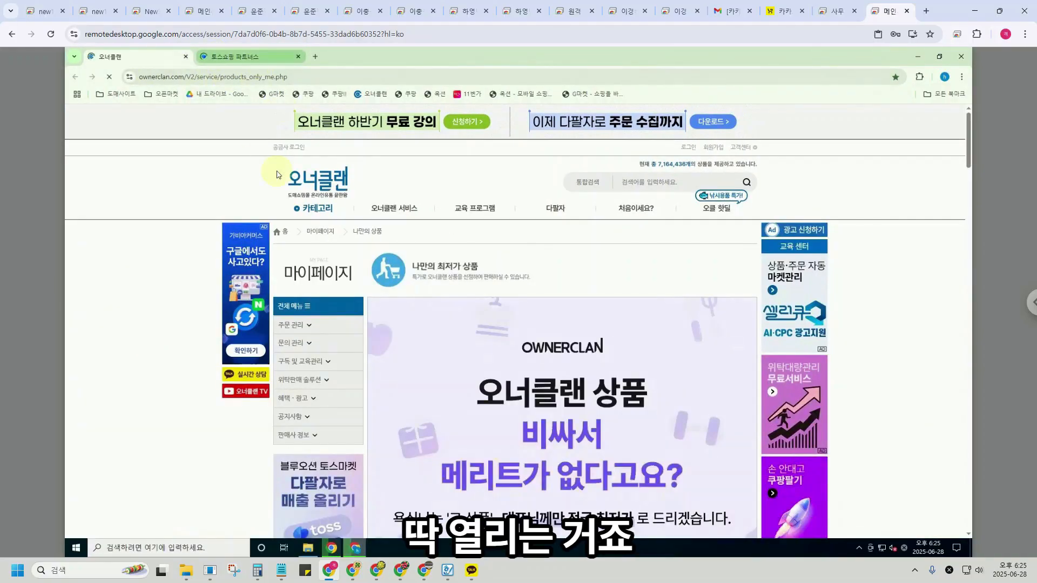
mouse_move(340, 254)
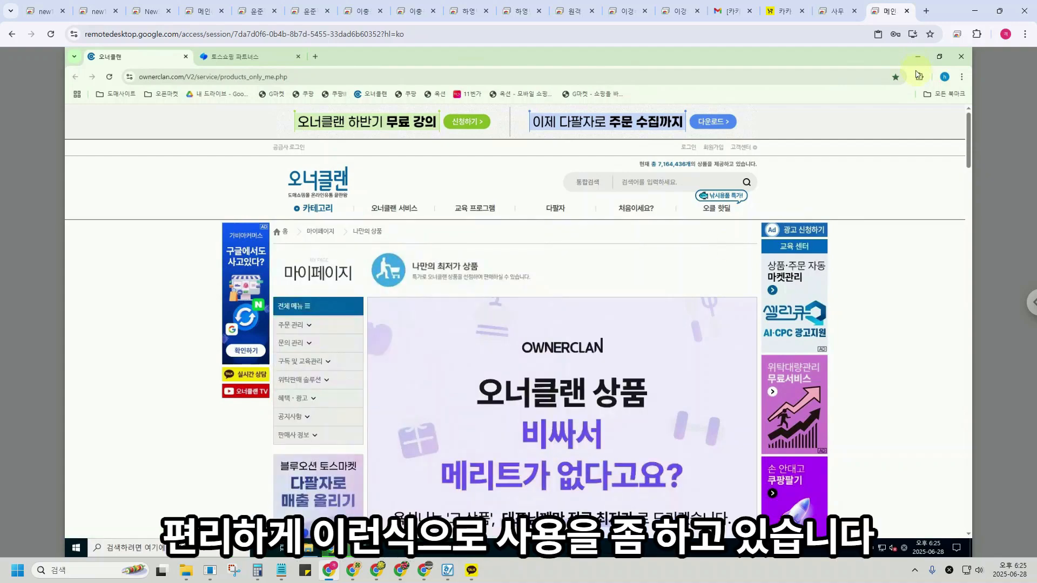
click(918, 56)
drag(767, 204, 733, 168)
click(363, 175)
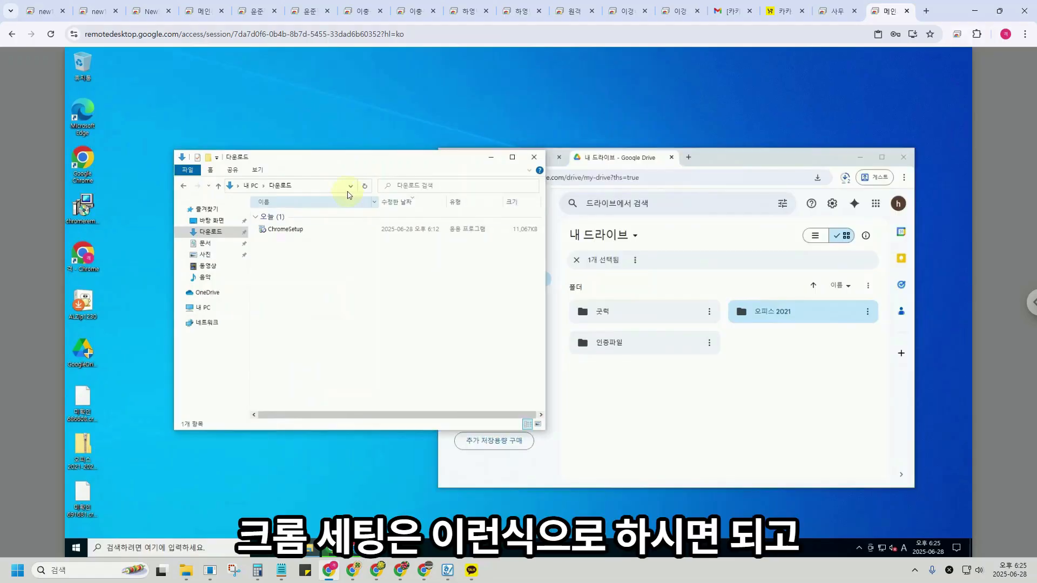
Run the GoogleDrive setup, approve UAC, untick the Google Docs shortcut option, and install.
drag(366, 166, 503, 209)
click(204, 438)
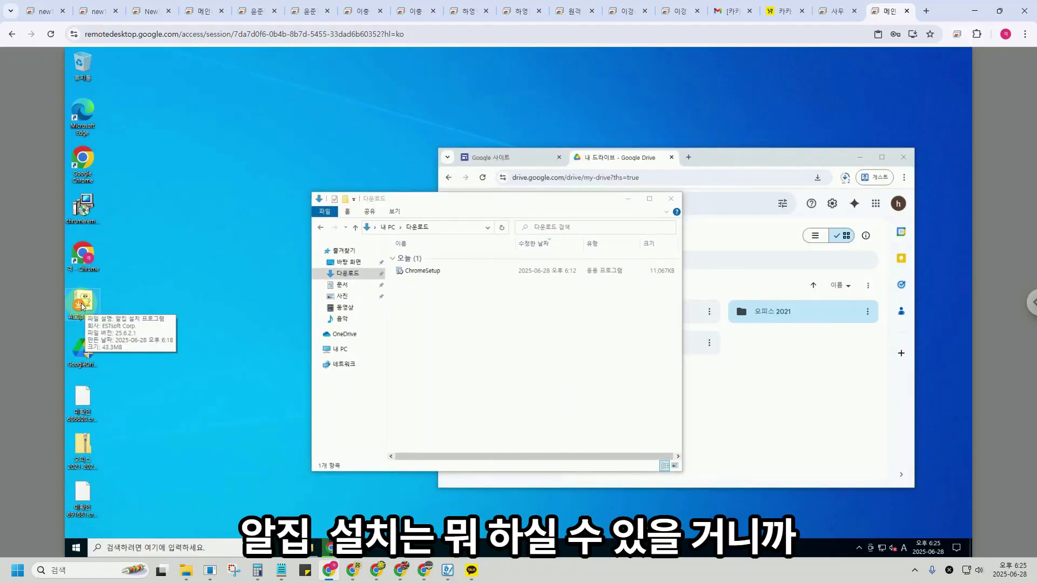
click(85, 356)
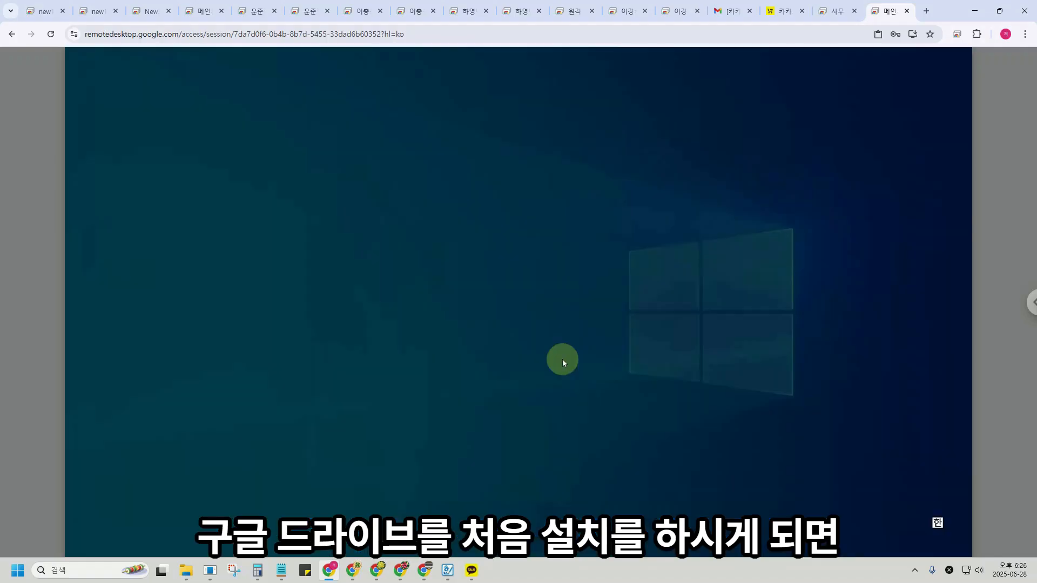
click(478, 361)
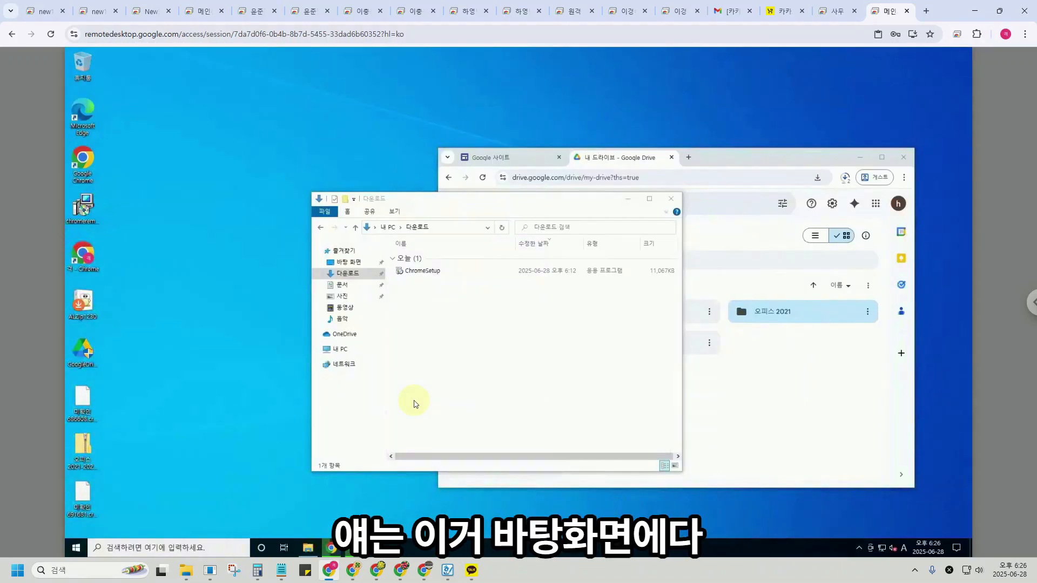
click(447, 323)
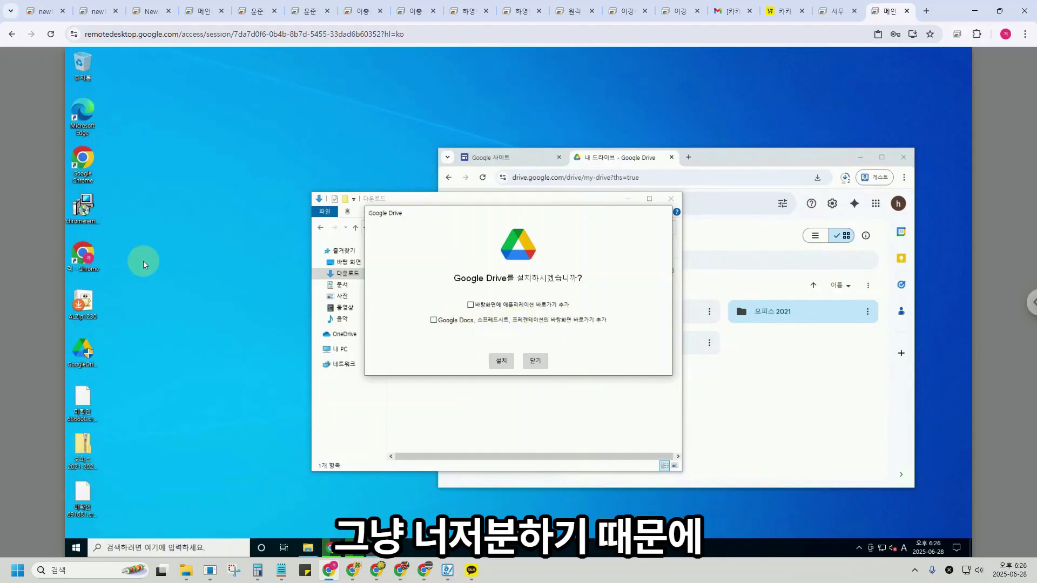
click(502, 362)
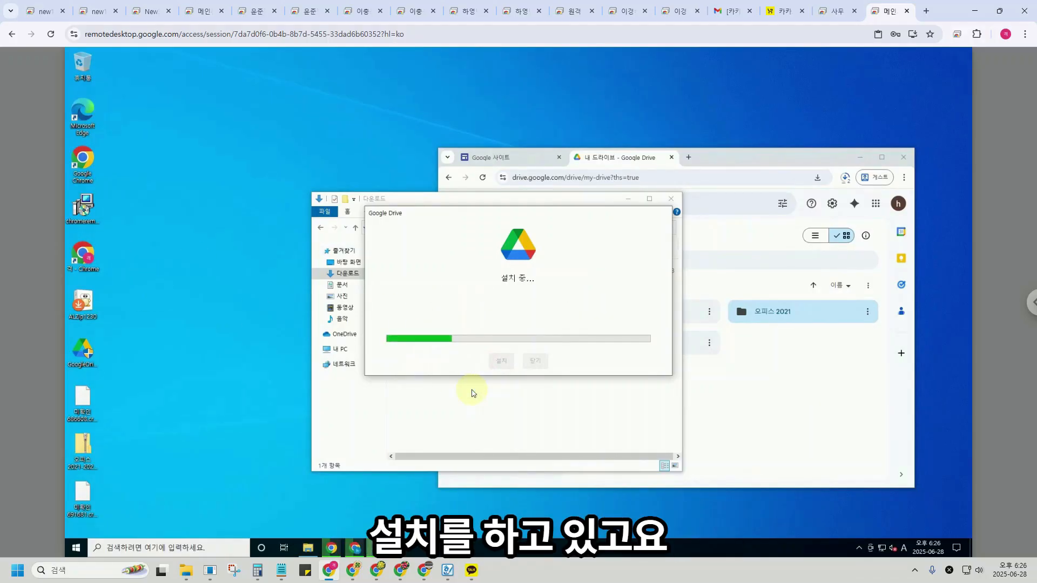
click(859, 158)
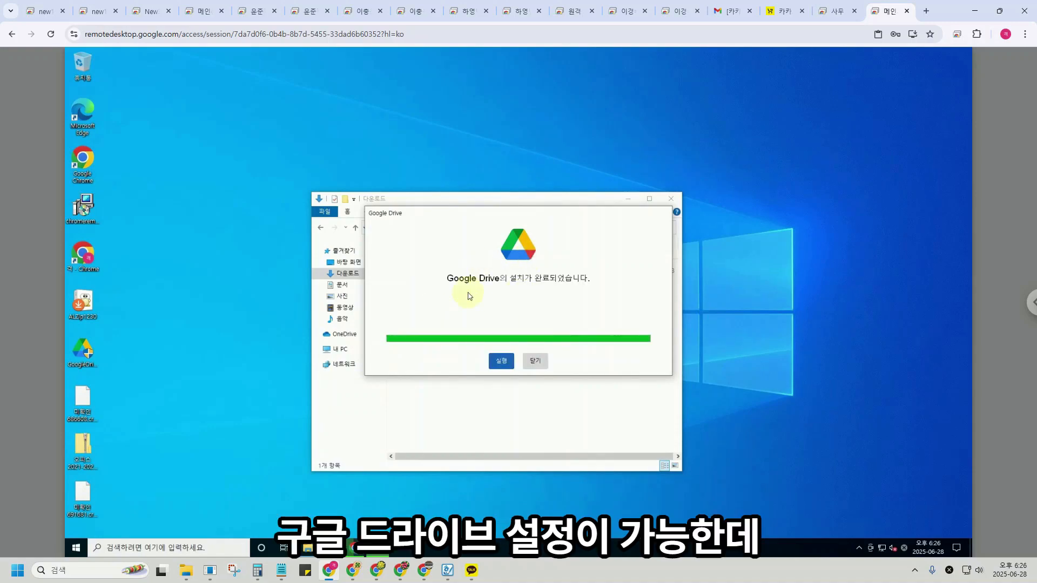
Check which Chrome profile is signed in on each remote browser window.
click(496, 364)
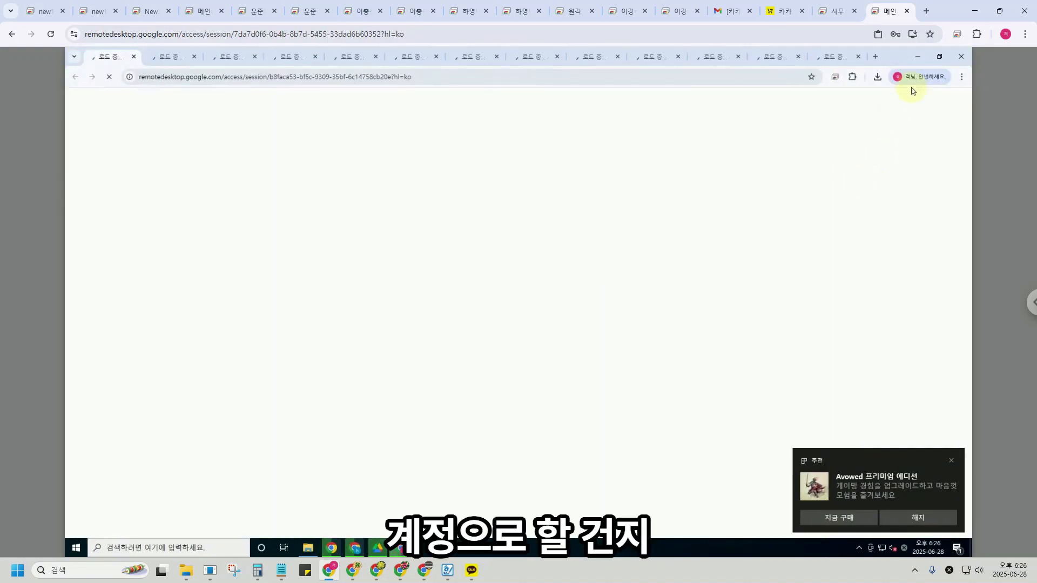
click(920, 78)
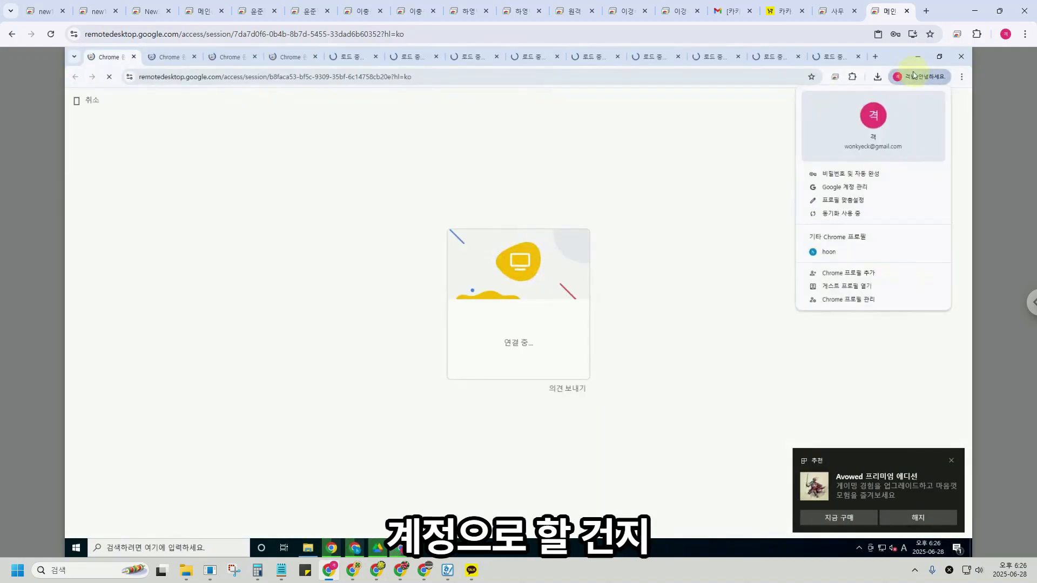
click(755, 213)
click(917, 57)
click(945, 77)
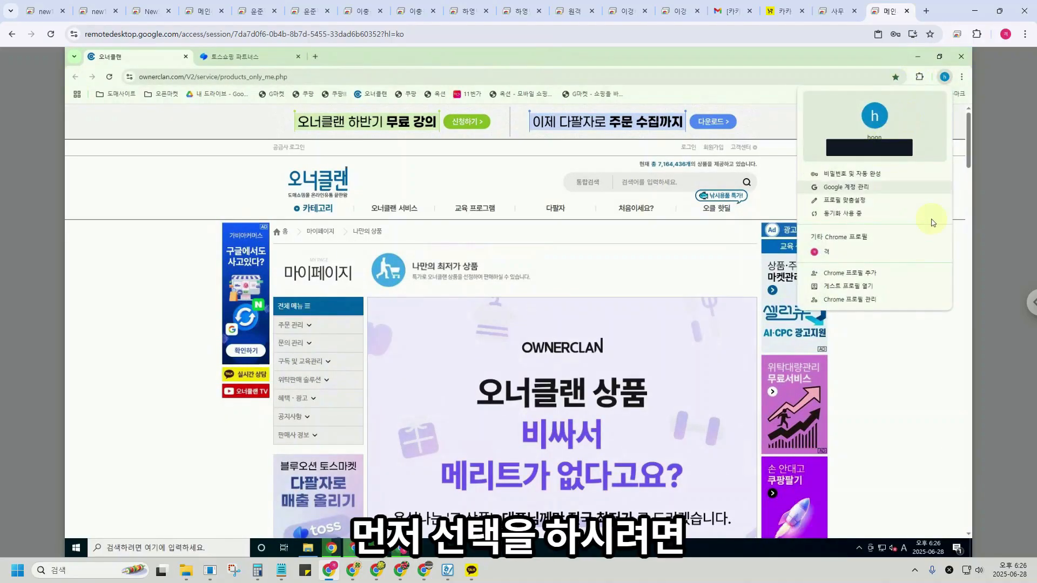
click(778, 86)
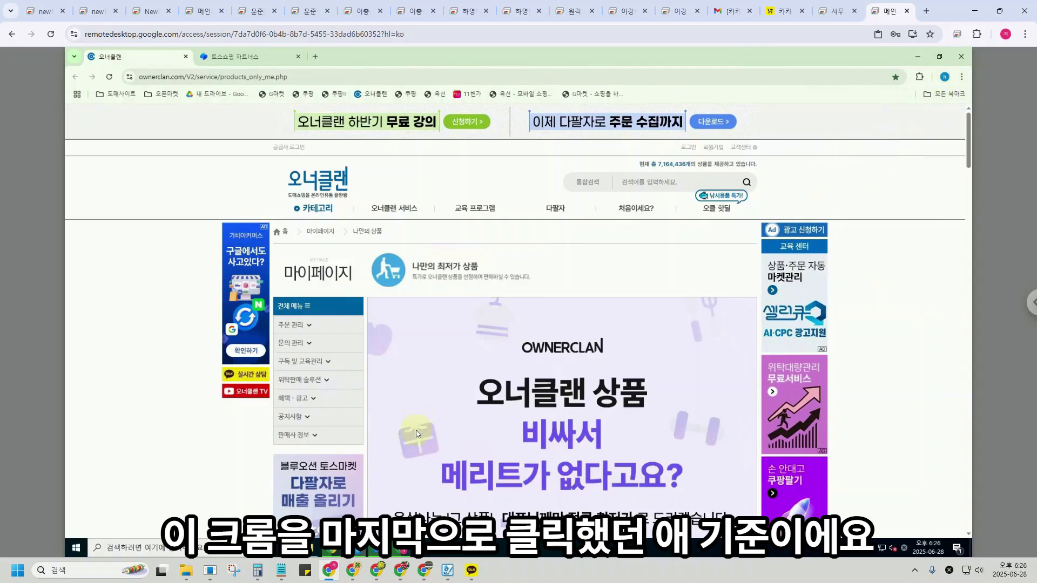
Launch Google Drive, close the unwanted Google sign-in tab, and return to Drive's sign-in page.
click(501, 361)
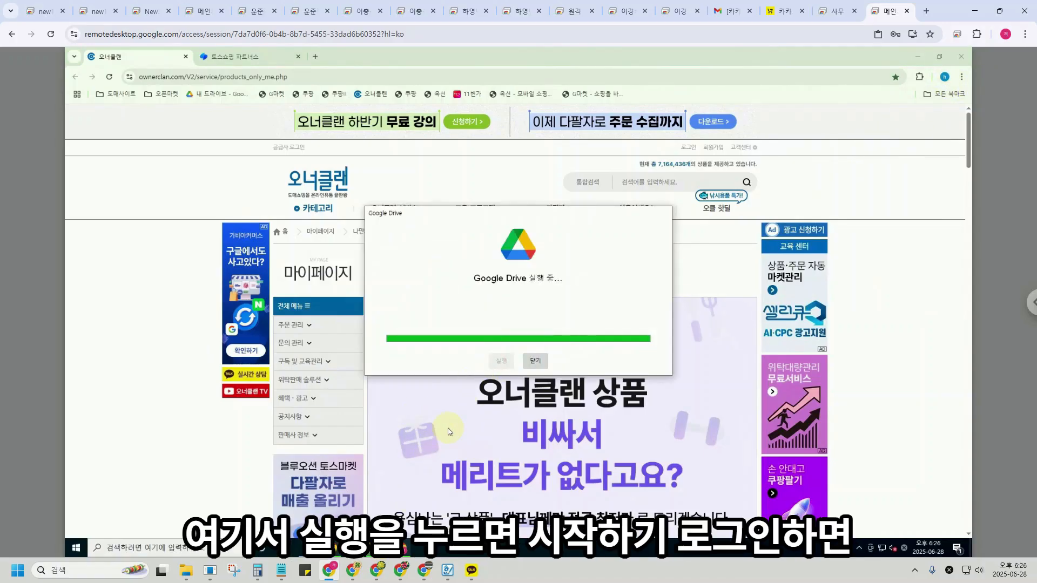
click(510, 400)
click(358, 319)
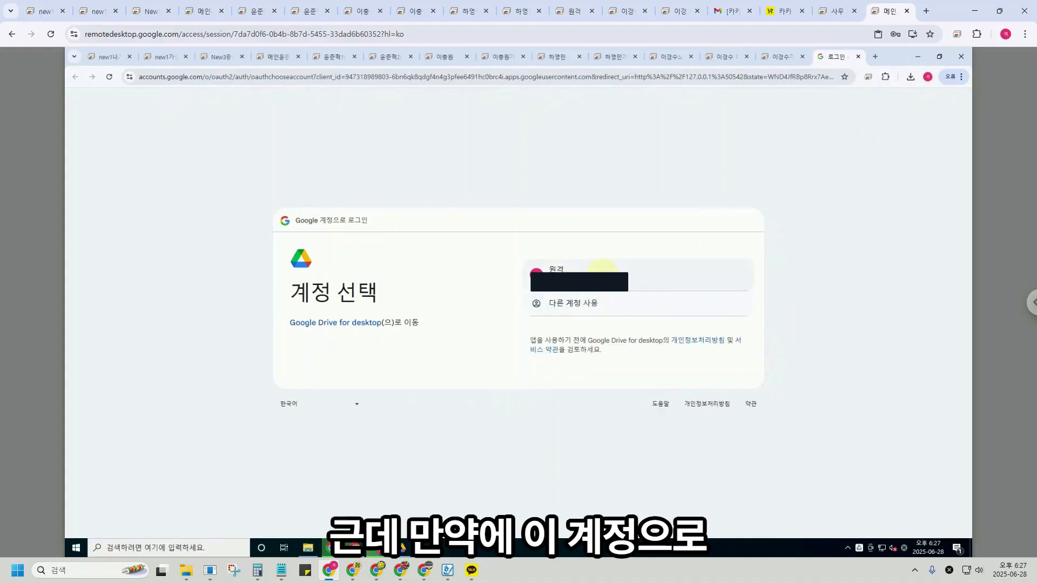
click(858, 57)
click(917, 57)
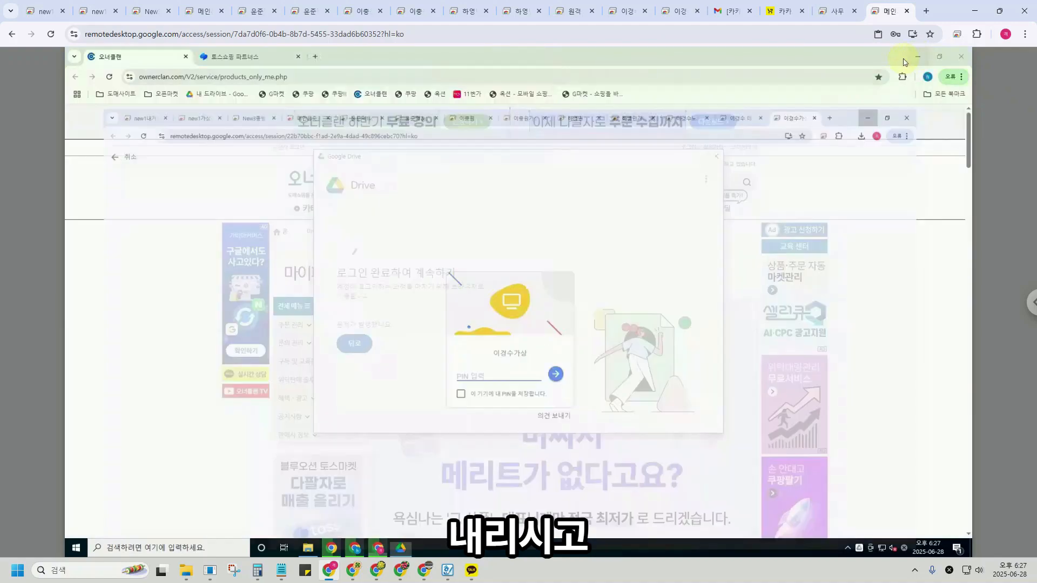
click(354, 343)
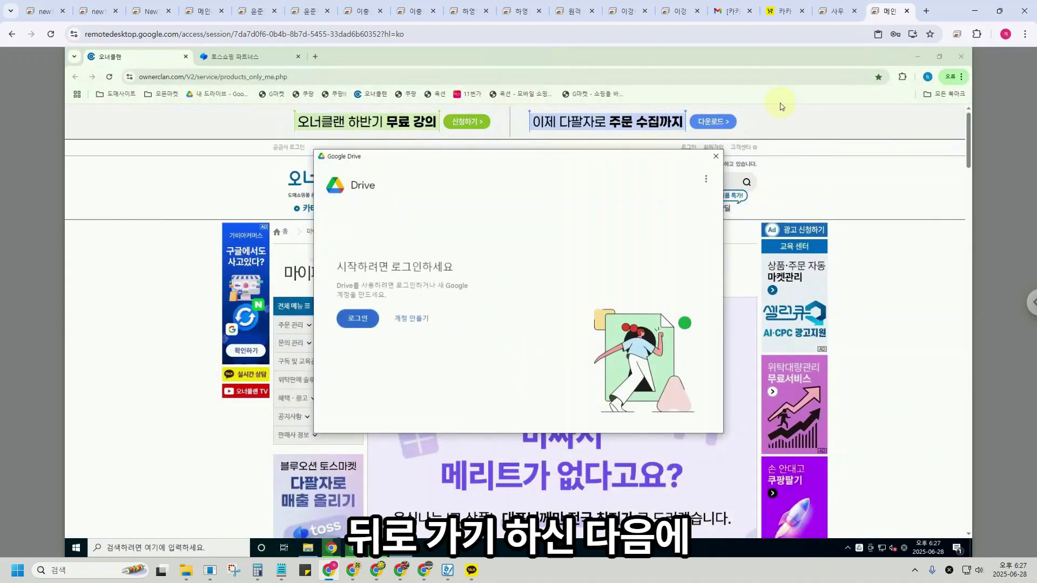
click(809, 60)
click(941, 57)
drag(788, 200, 774, 115)
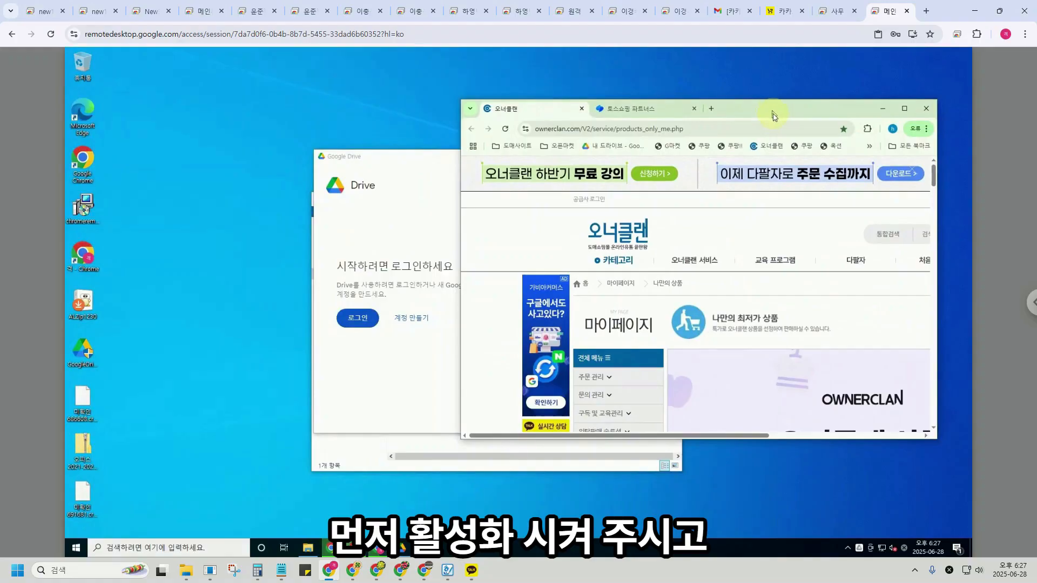
Sign in to Google Drive through the ownerclan browser by choosing and approving the account.
click(357, 317)
click(357, 319)
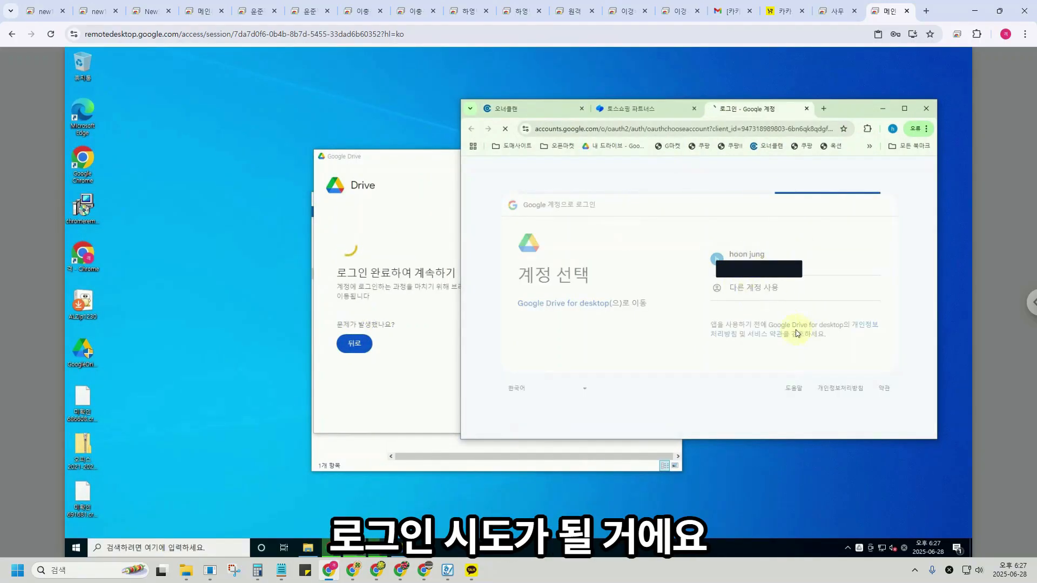
click(817, 365)
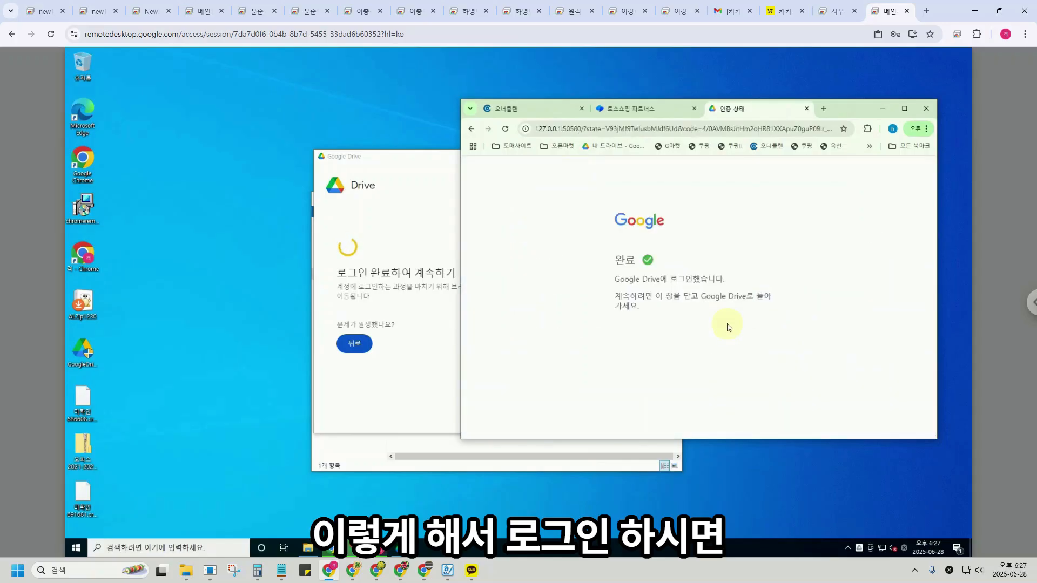
click(892, 129)
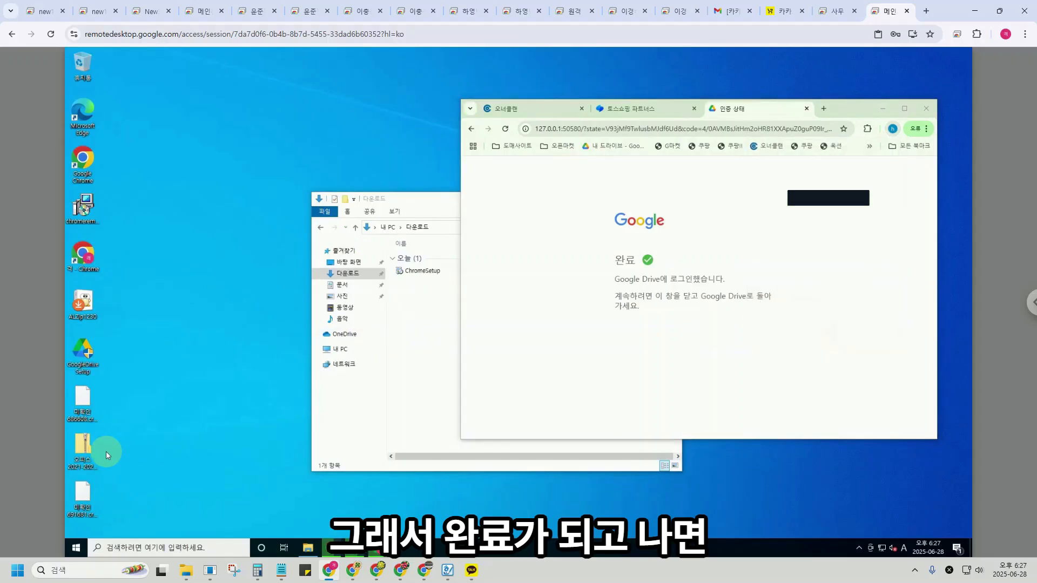
Open This PC in File Explorer and locate the new Google Drive (G:) drive.
click(346, 448)
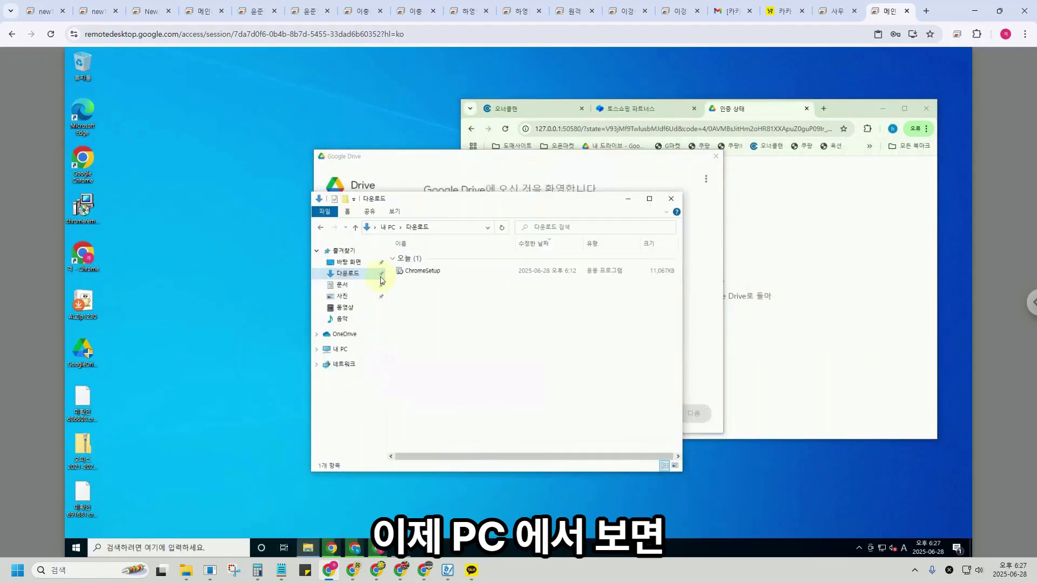
click(339, 347)
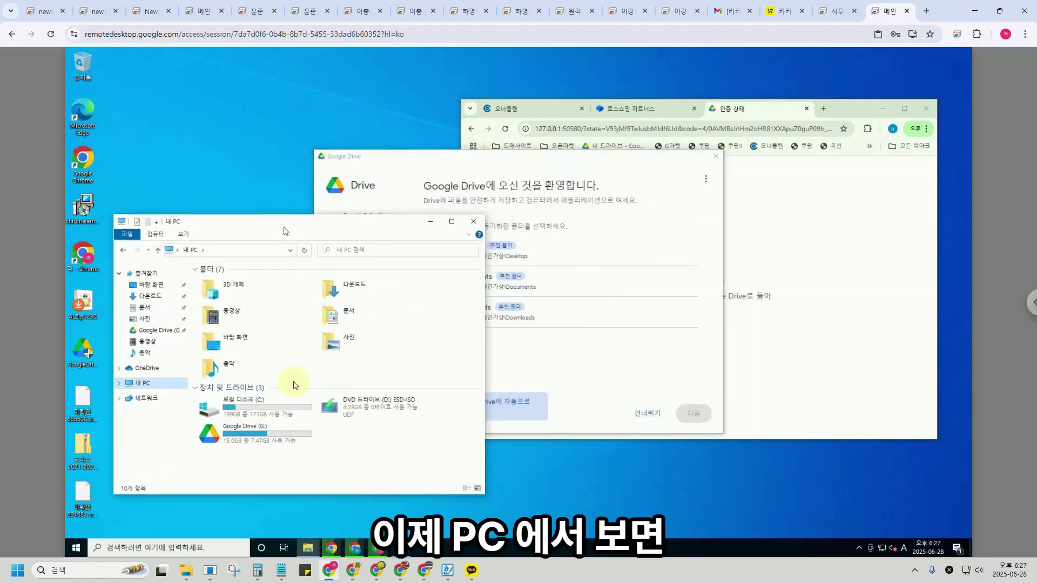
click(250, 433)
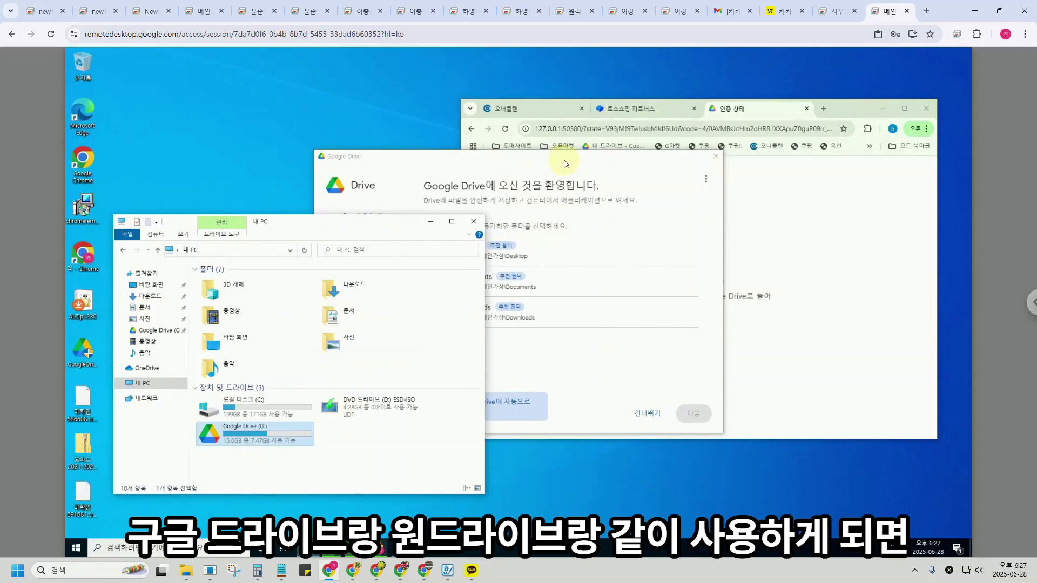
Skip folder sync and photo backup, open Drive, and view the account panel showing 50% of 15GB used.
drag(565, 163, 626, 158)
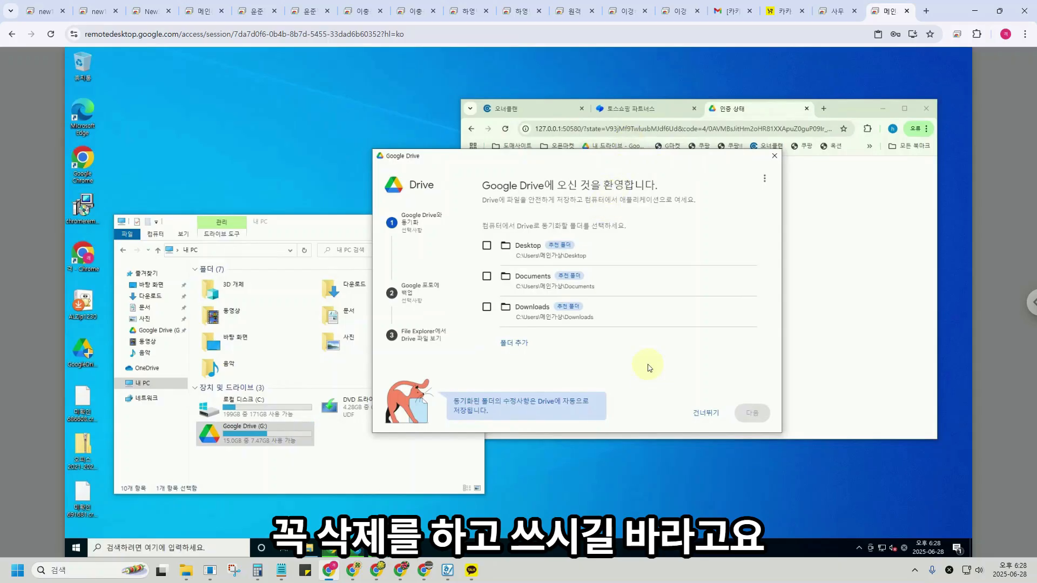
click(691, 417)
click(665, 361)
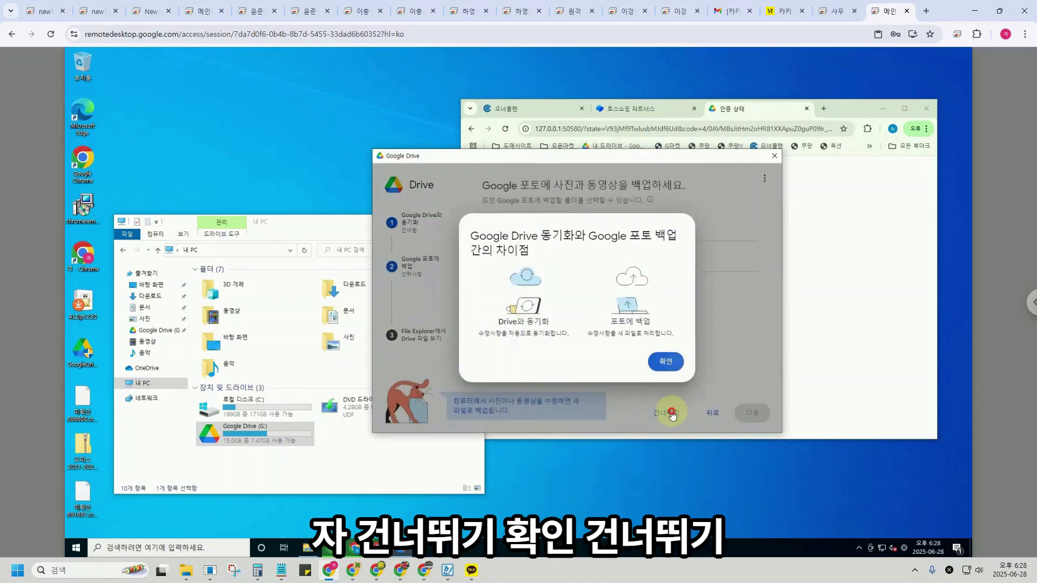
click(750, 412)
click(750, 413)
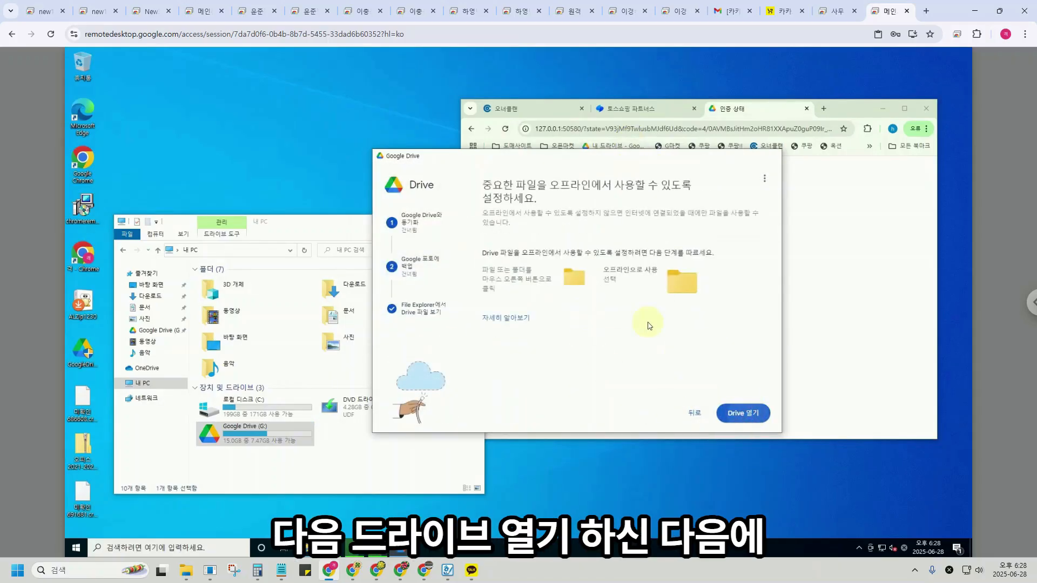
click(744, 414)
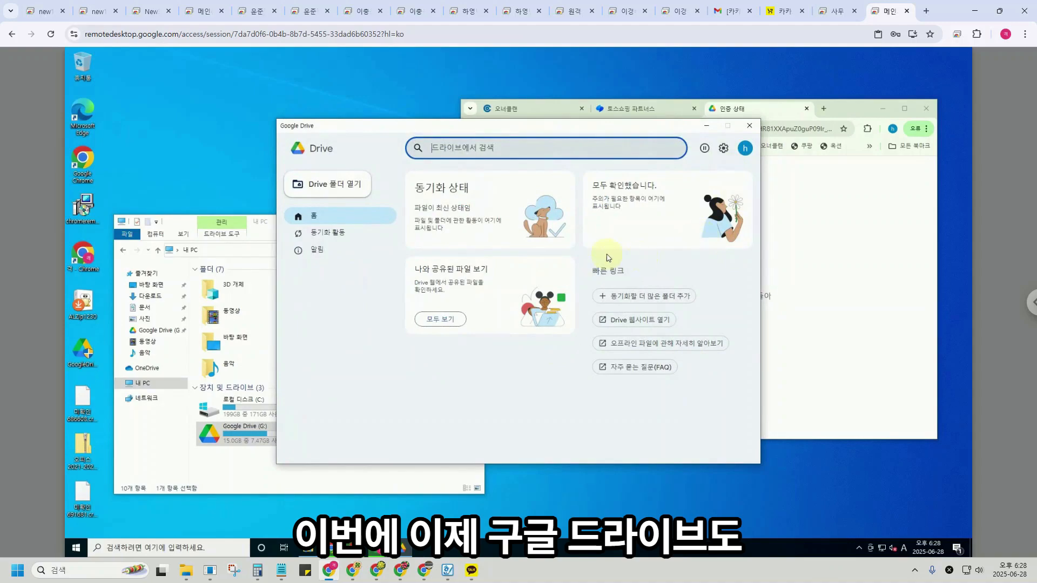
click(724, 153)
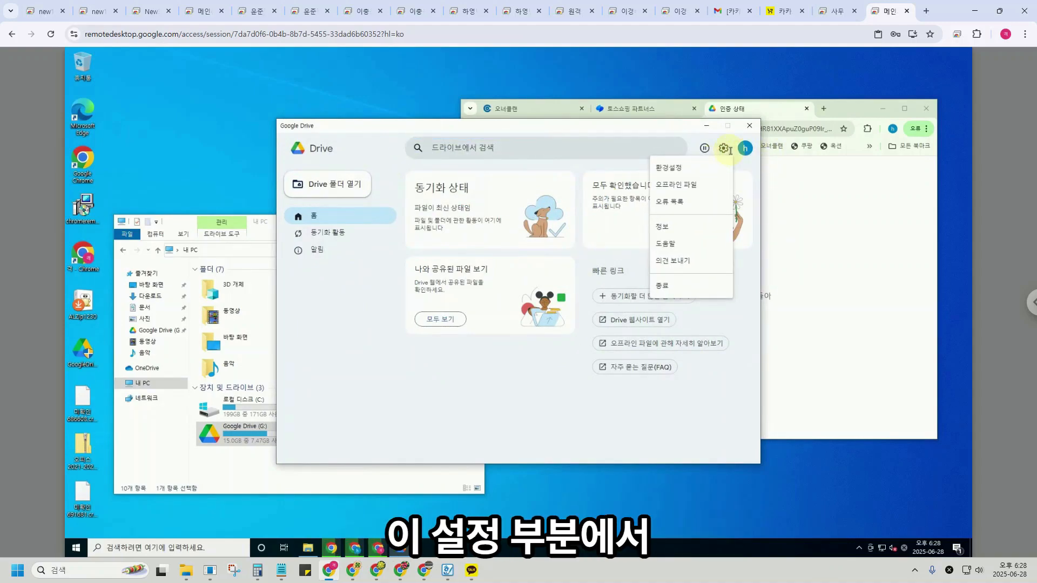
click(744, 148)
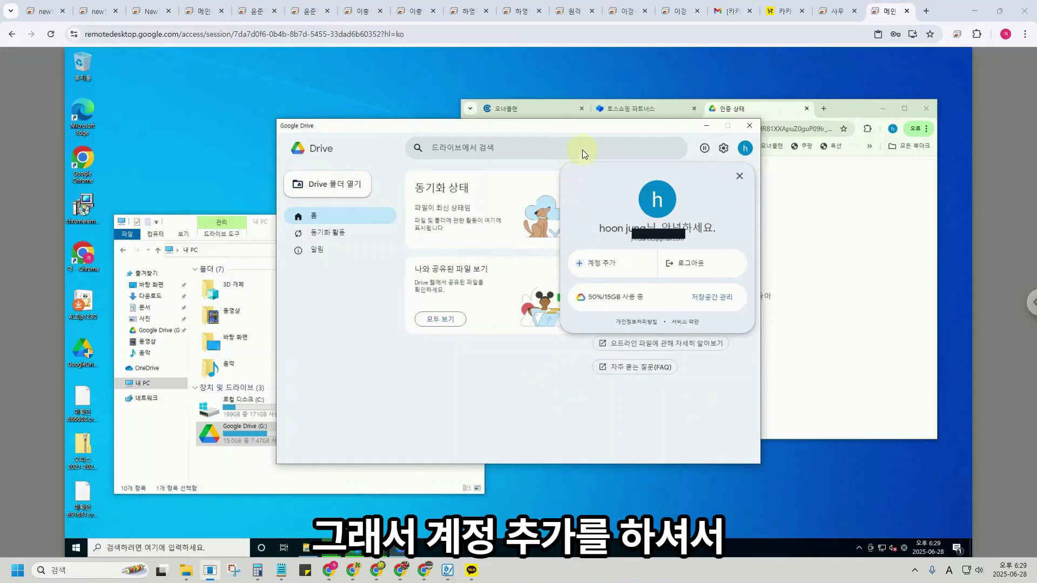
Close the Drive window and check that Google Drive (G:) shows 7.47GB free of 15.0GB.
click(748, 127)
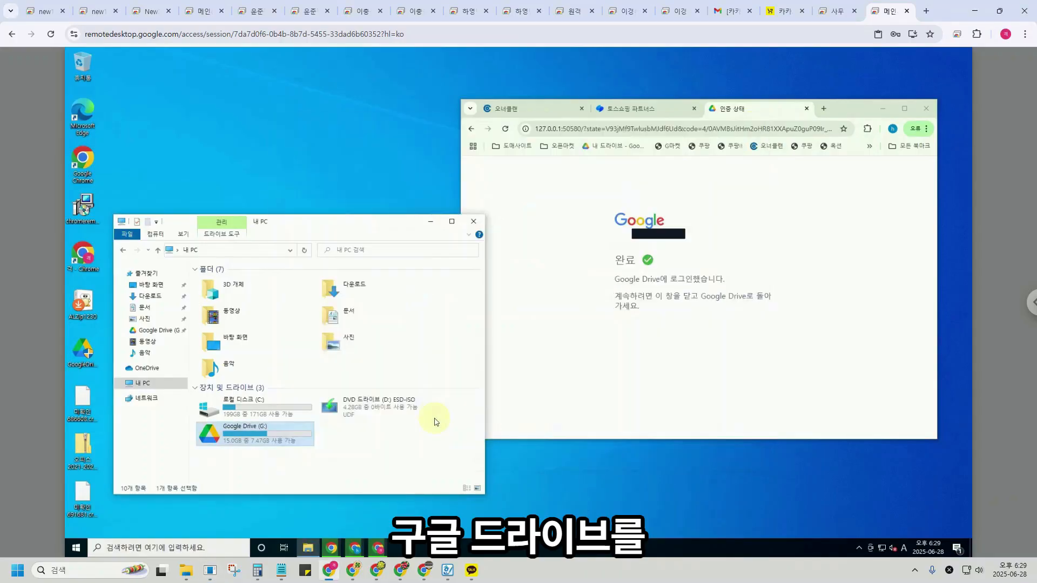
drag(334, 224, 401, 178)
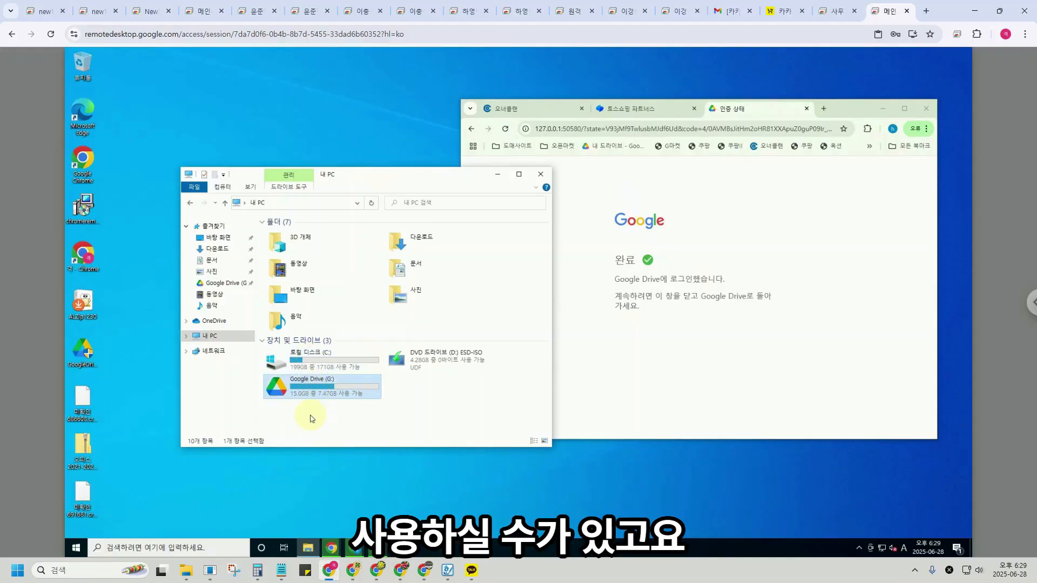
mouse_move(301, 399)
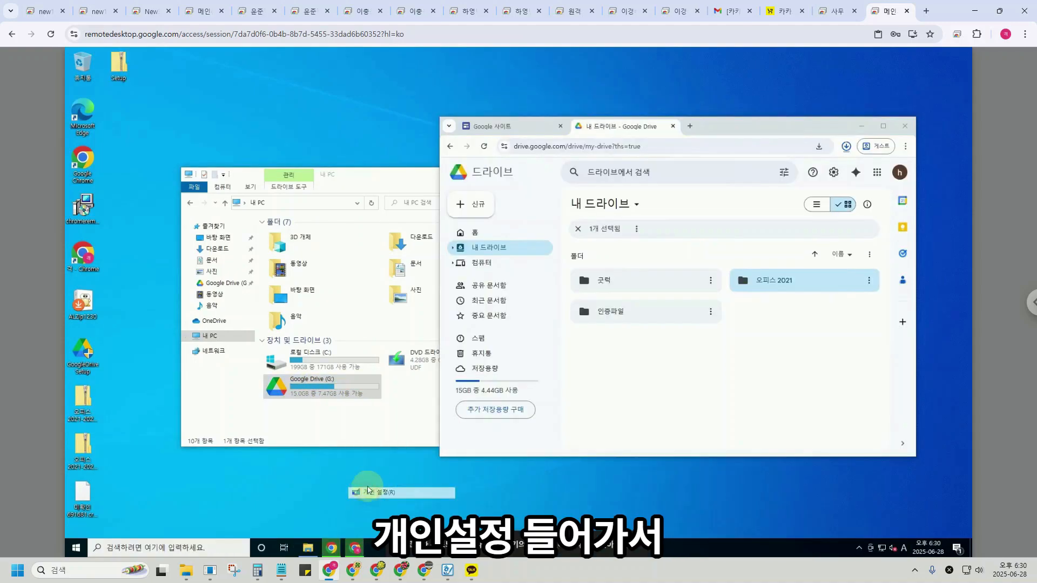
Enable the Computer (내 PC) icon in Desktop Icon Settings and apply it.
click(359, 489)
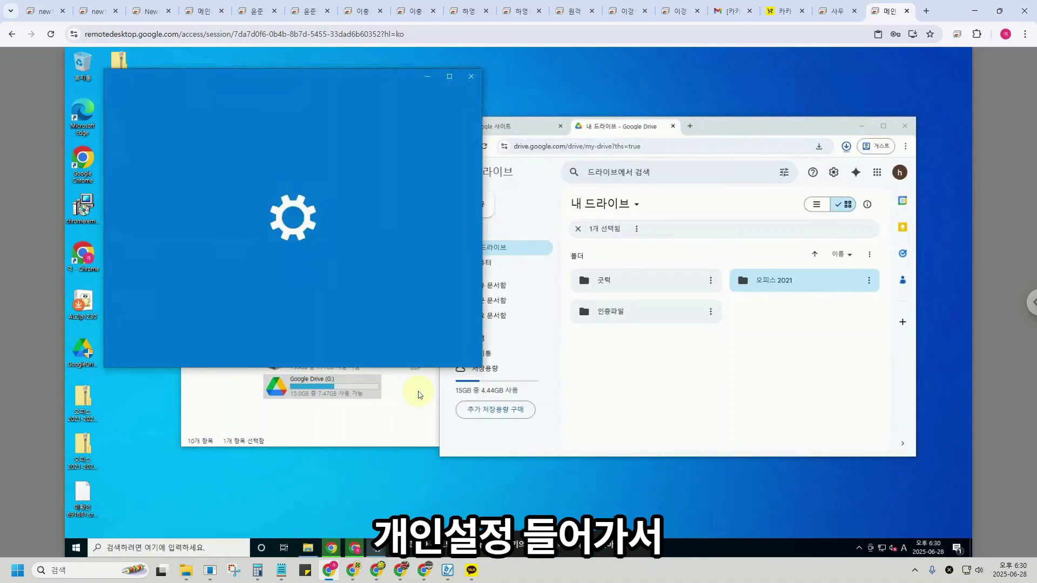
scroll(480, 259, down, 5)
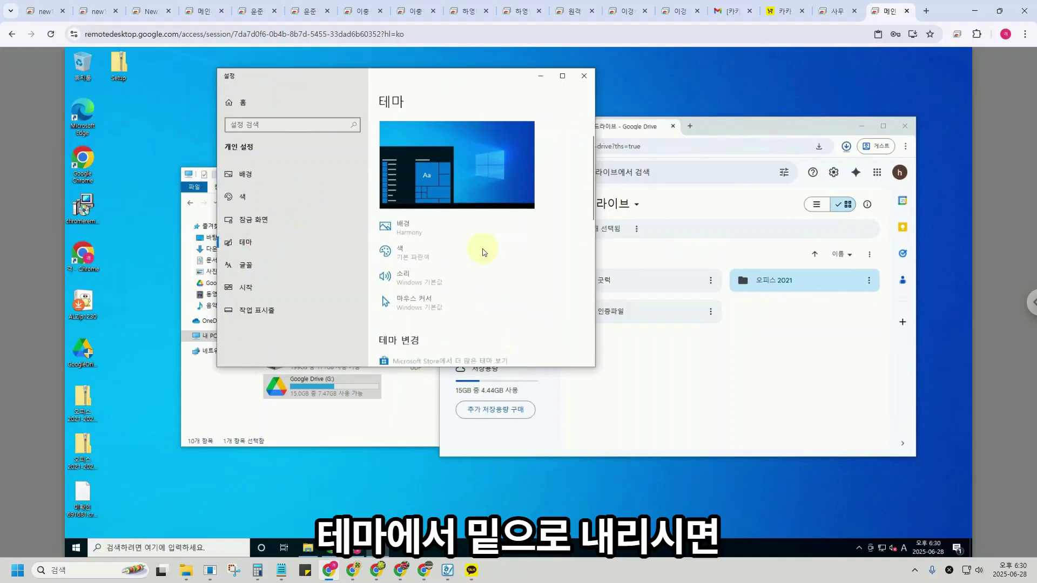
click(424, 243)
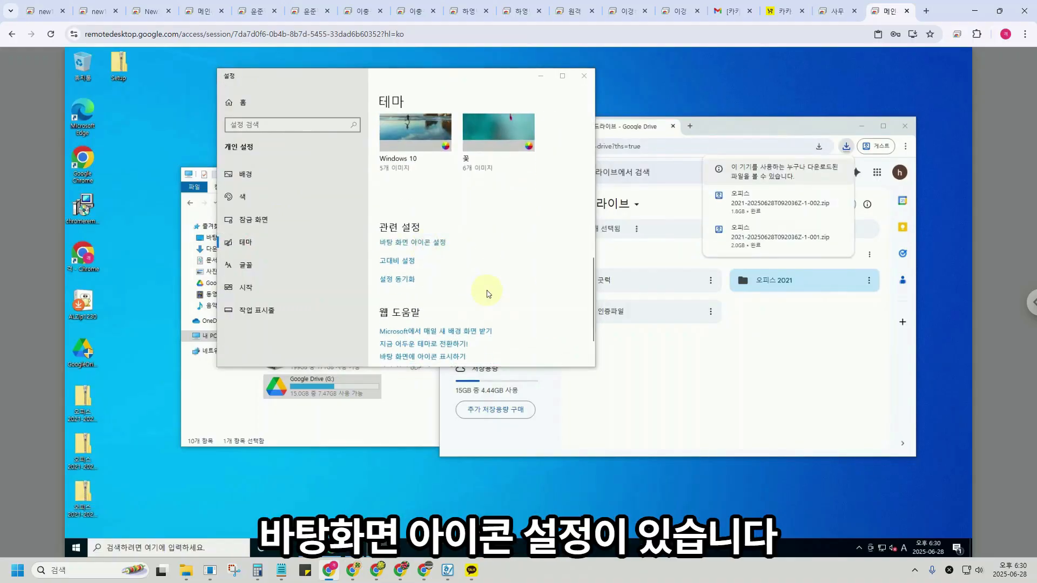
click(159, 173)
click(307, 371)
click(218, 371)
click(584, 76)
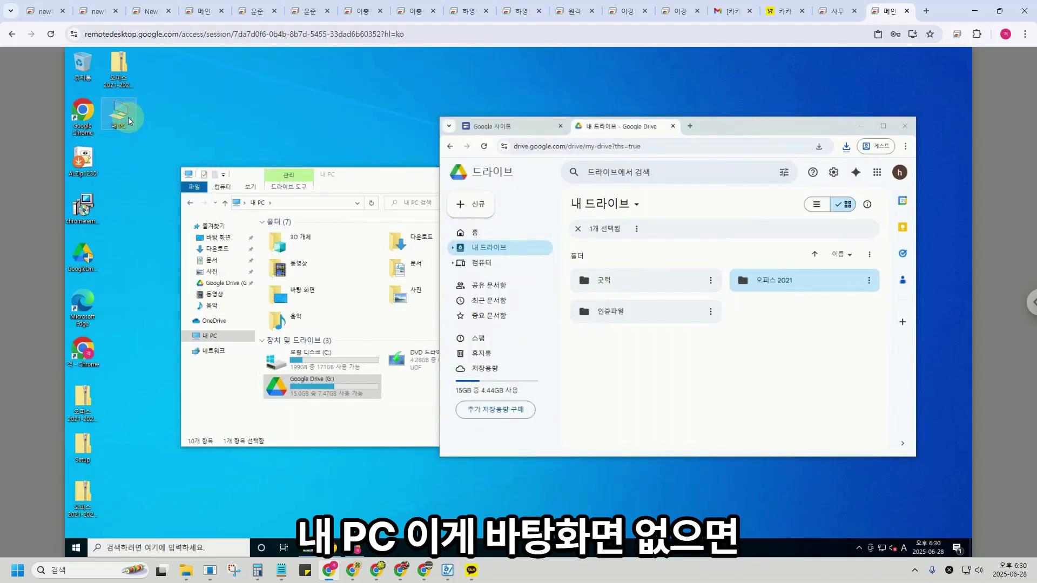
Delete the chromeremote, Microsoft Edge and GoogleDrive shortcuts from the desktop.
click(135, 122)
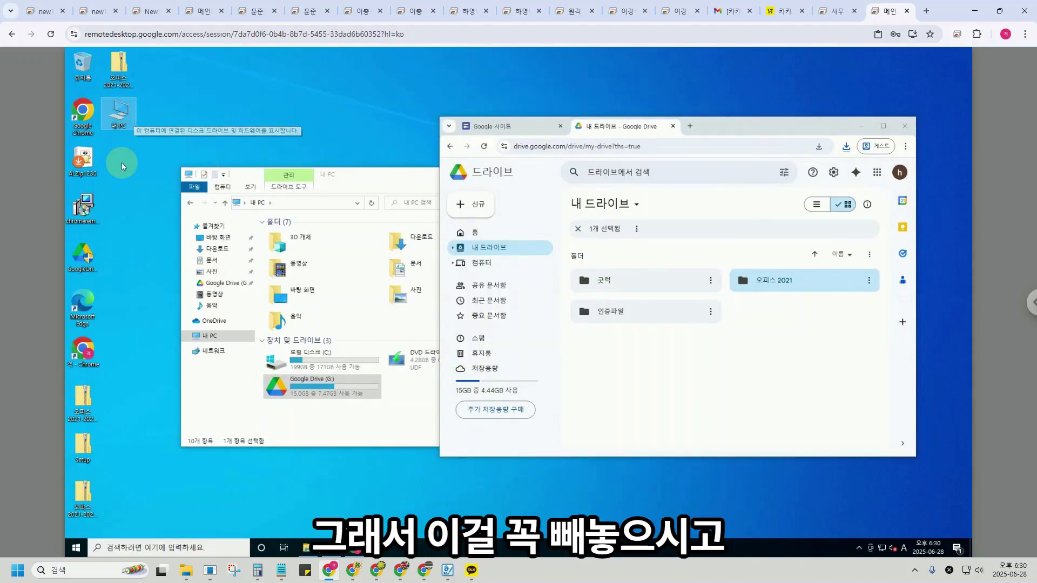
click(88, 212)
key(Delete)
click(87, 303)
key(Delete)
click(86, 255)
key(Delete)
right_click(205, 120)
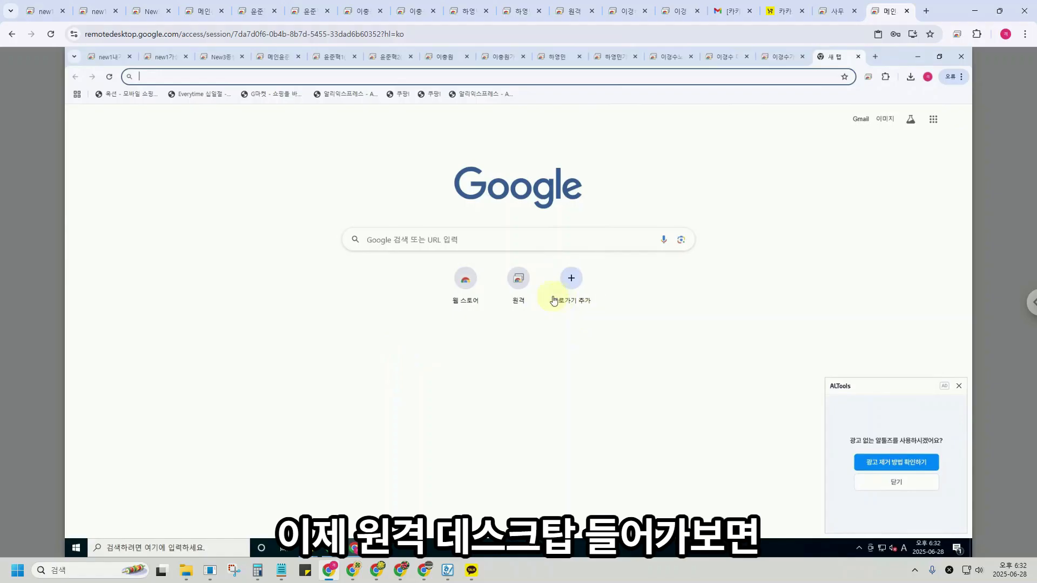
Open the Chrome Remote Desktop access page and scroll through the remote device list.
click(519, 263)
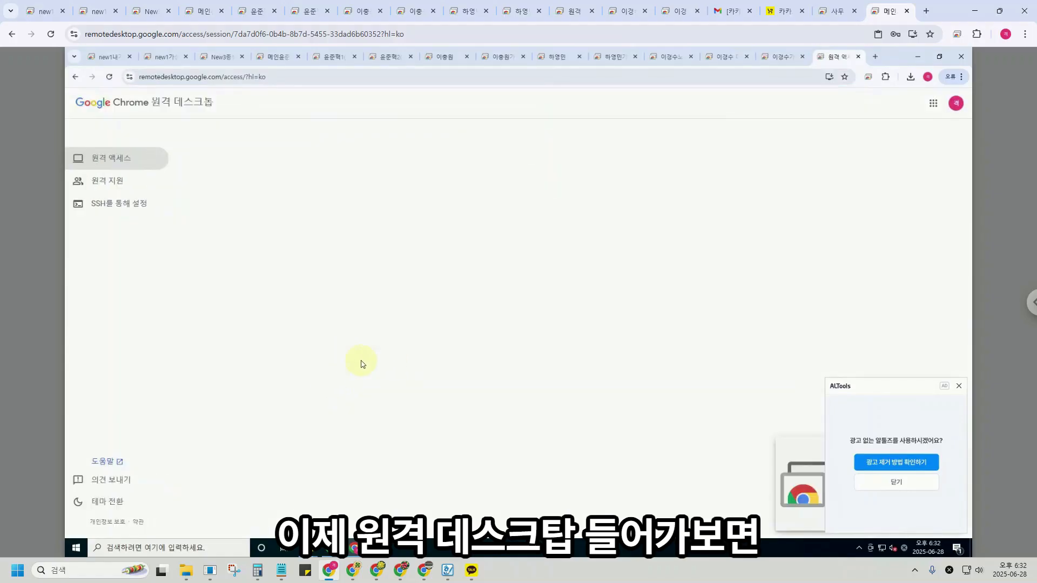
scroll(561, 282, down, 10)
scroll(561, 282, up, 10)
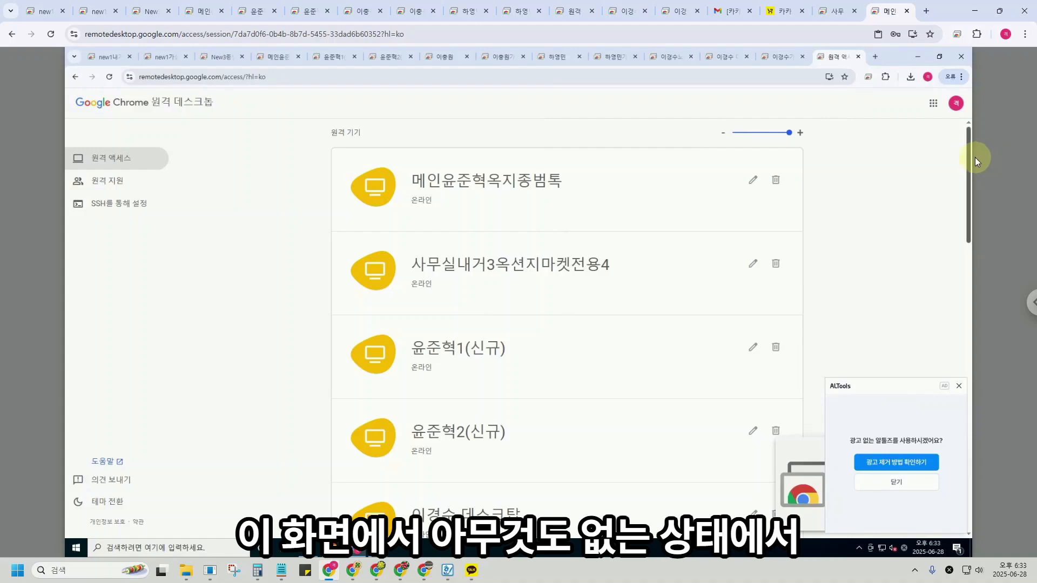
drag(970, 159, 969, 442)
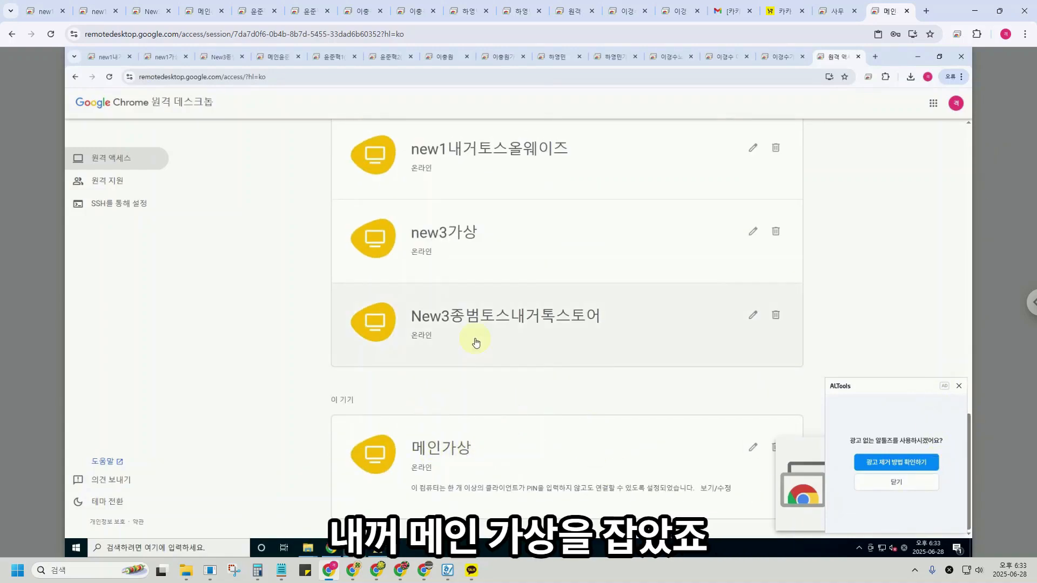
Generate a one-time Remote Support code, then return to the device list and the VM session.
click(110, 187)
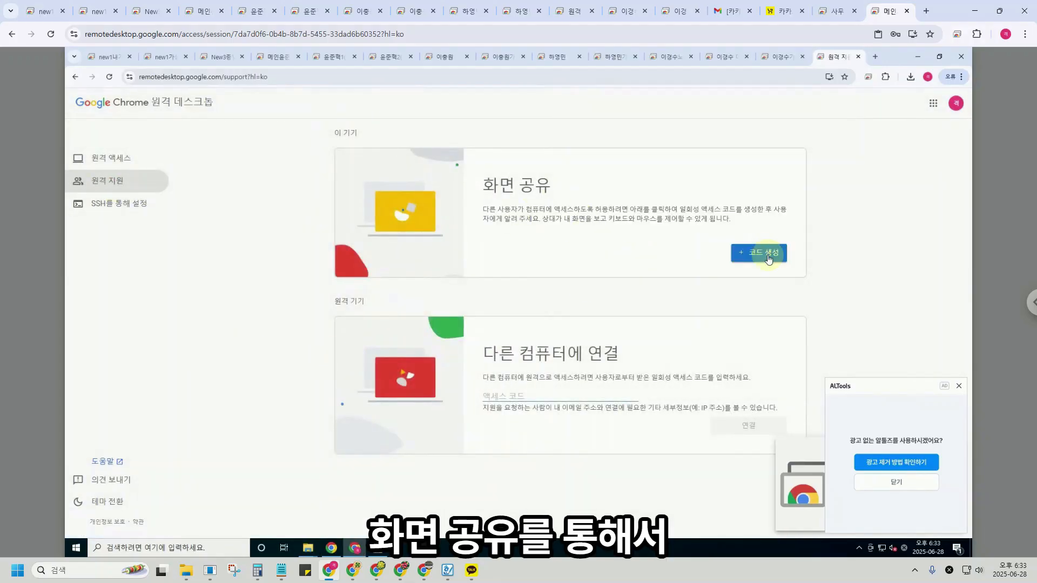
click(764, 254)
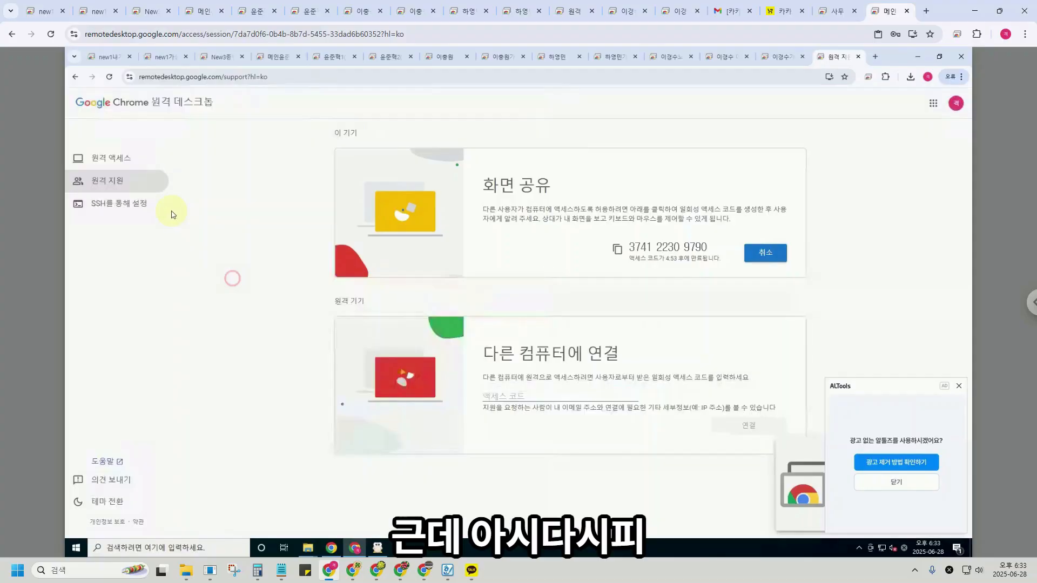
click(119, 160)
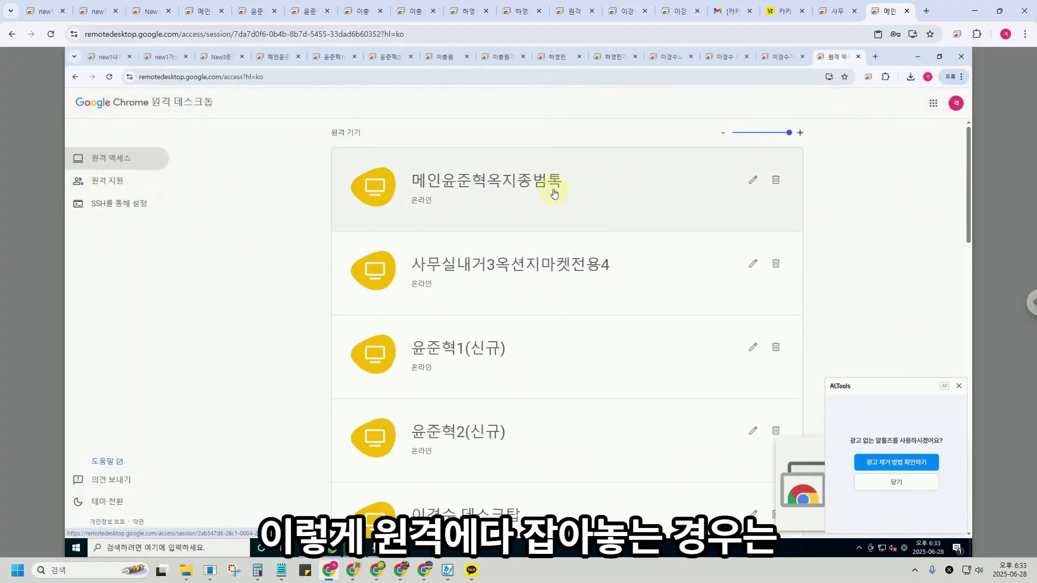
scroll(736, 394, down, 6)
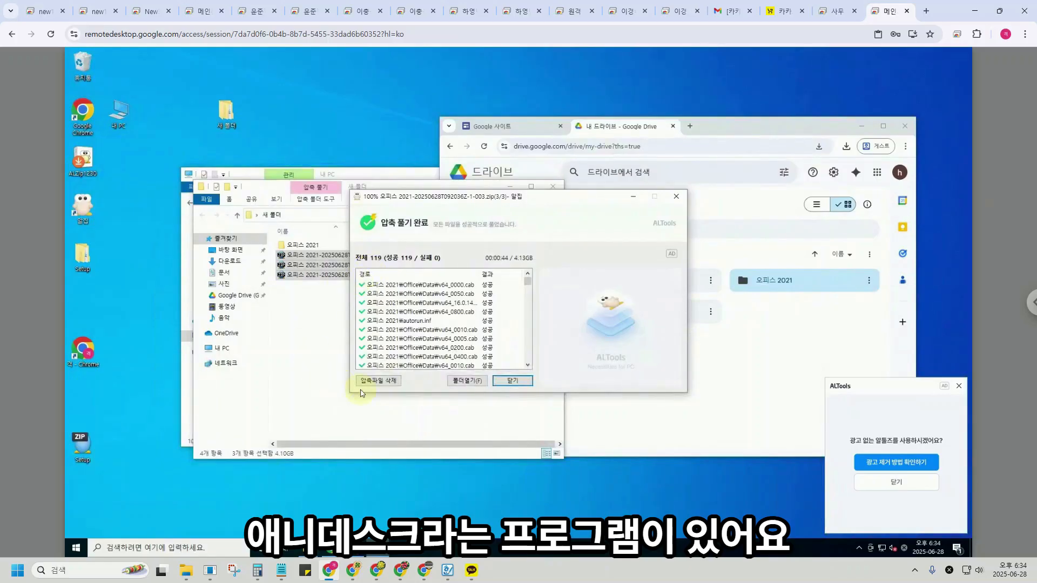
click(513, 381)
On the other remote session, search the web for 'anydesk 다운로드'.
text(smu)
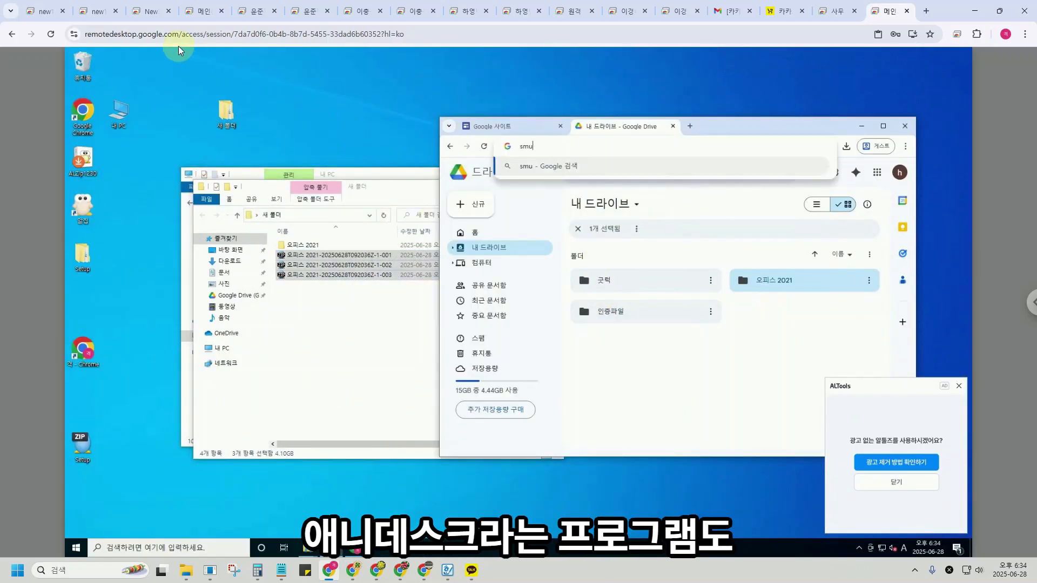
click(202, 11)
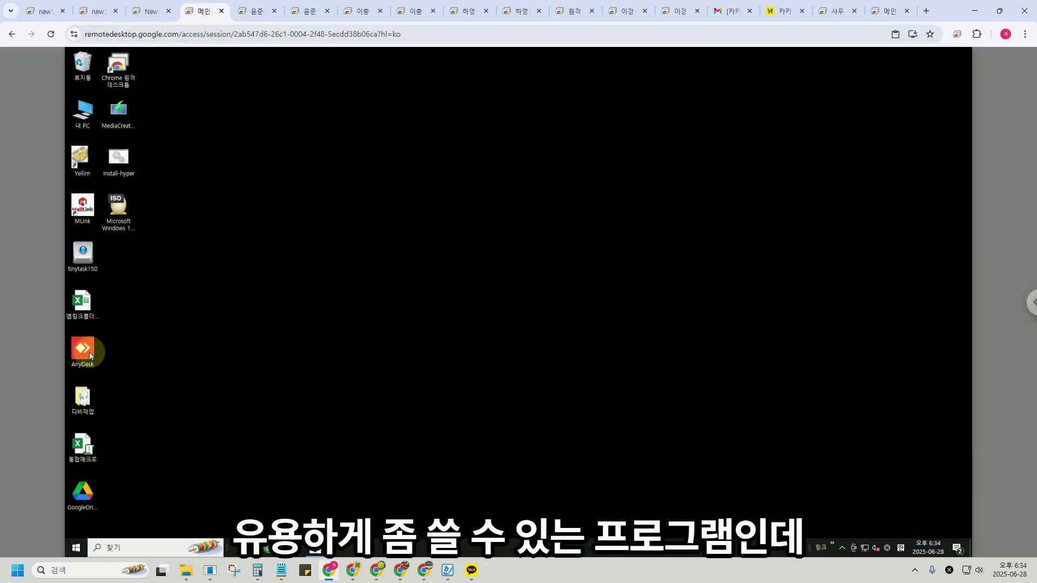
click(269, 548)
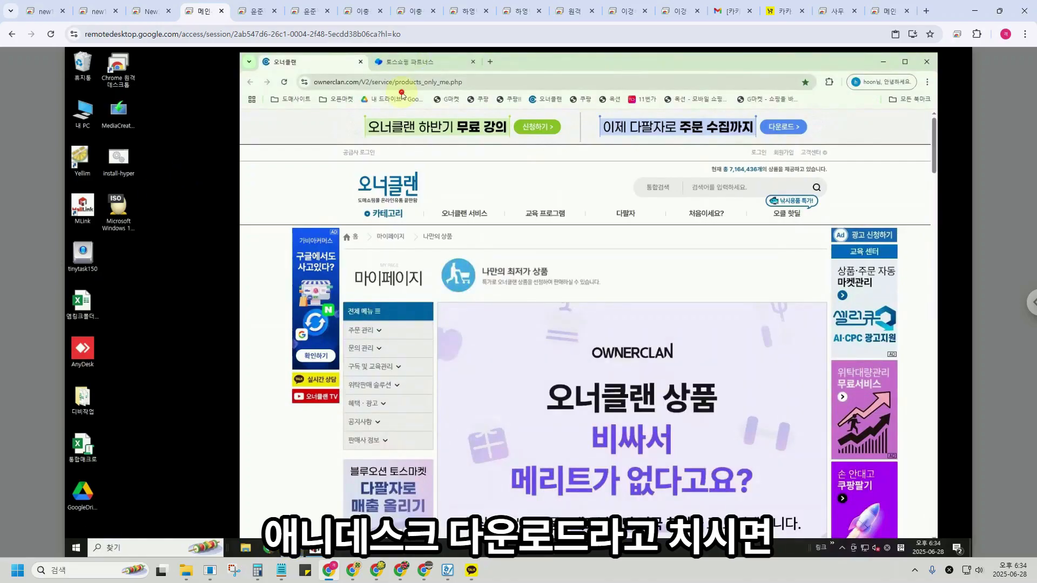
click(410, 83)
text(anydesk 다운로드)
key(Return)
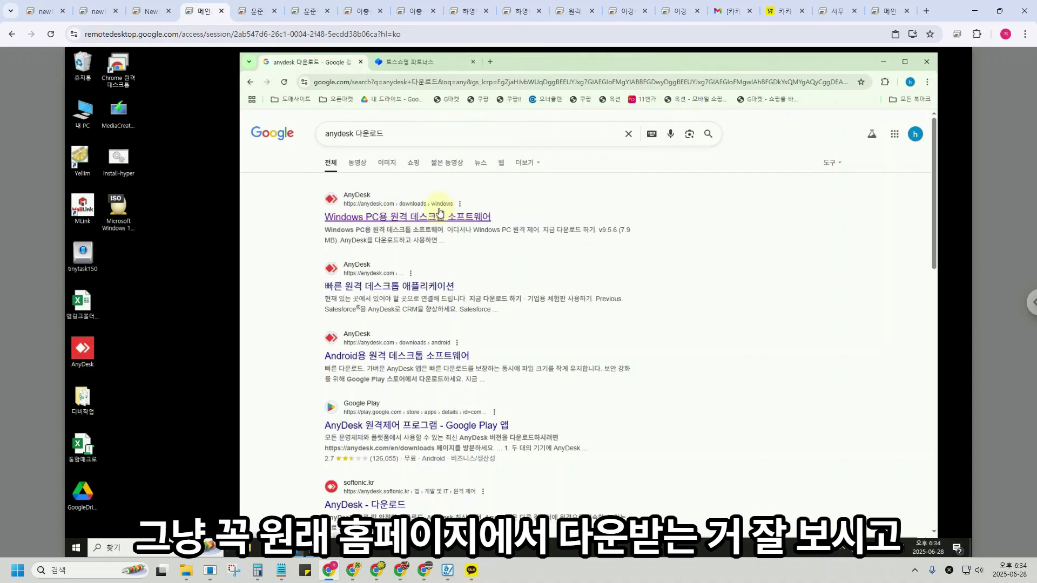
Download AnyDesk for Windows, launch it from the desktop, then close it.
click(406, 217)
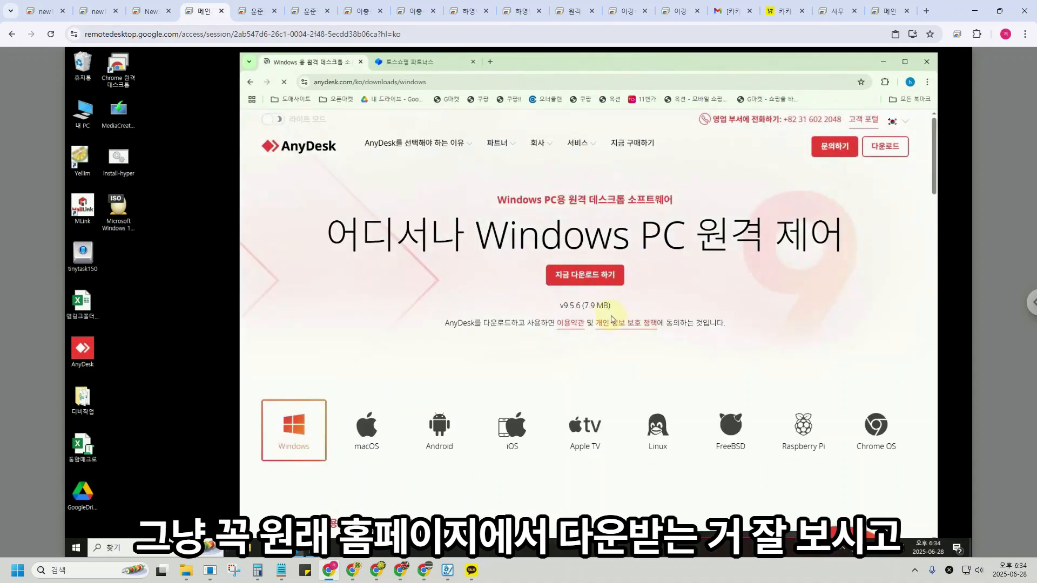
click(599, 278)
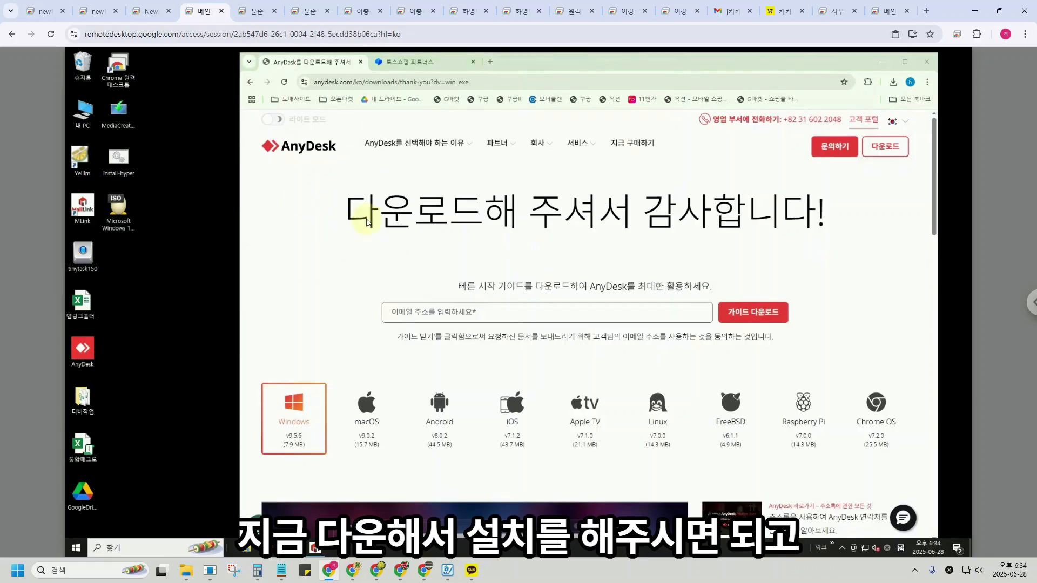
click(669, 296)
double_click(83, 348)
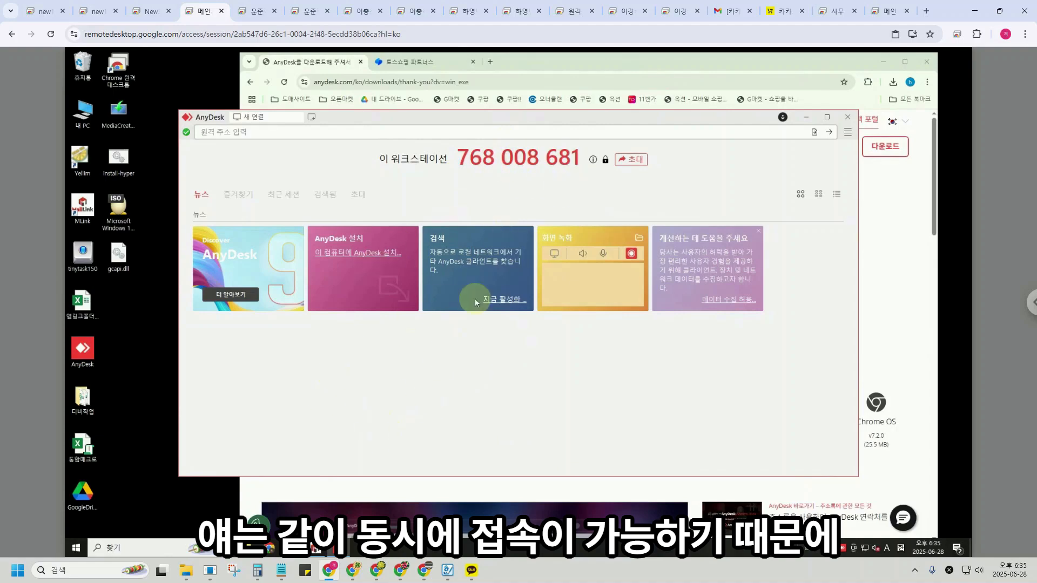
click(845, 118)
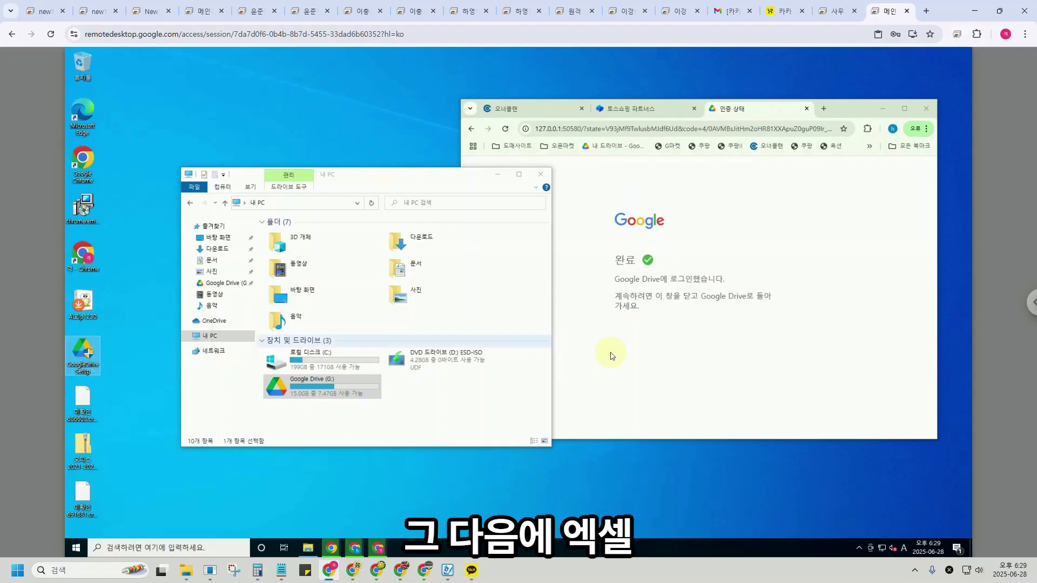
Create a new desktop folder and move the Office 2021 zip parts into it.
right_click(210, 122)
mouse_move(238, 203)
click(324, 196)
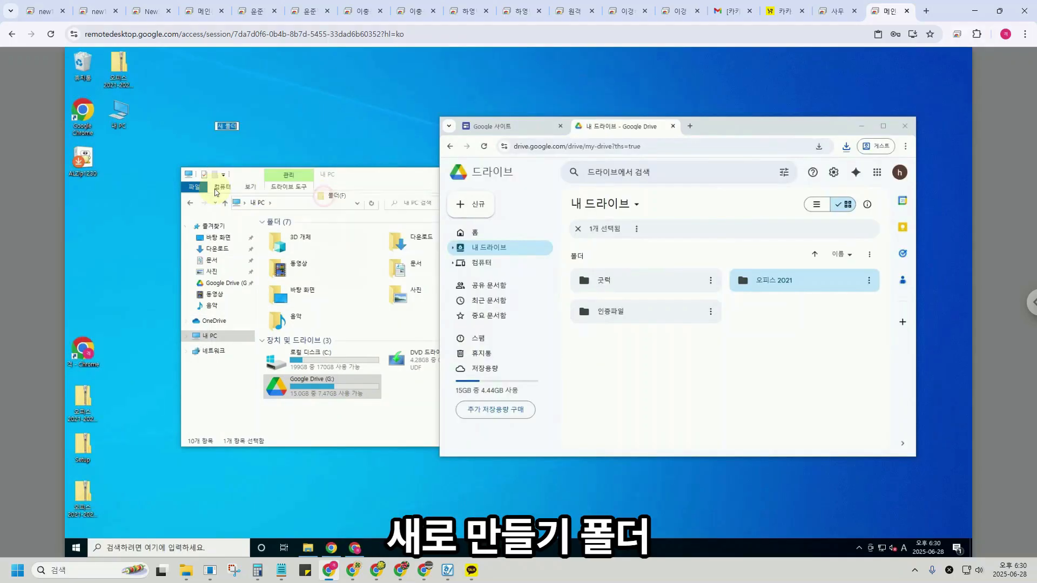
click(135, 224)
drag(83, 399, 225, 112)
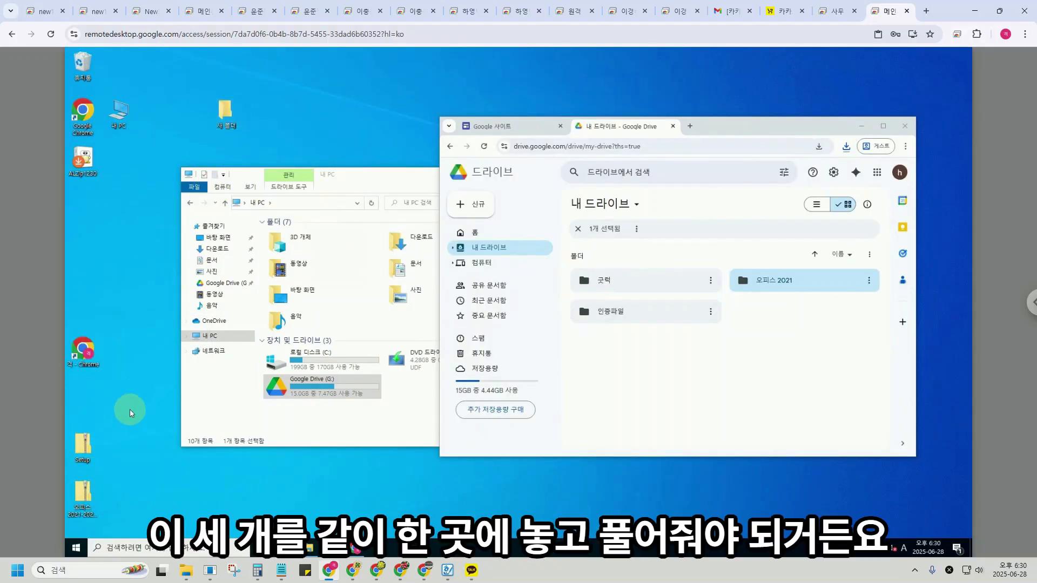
drag(83, 494, 229, 111)
Open the new folder and check the context menu options for the zip parts.
double_click(226, 111)
drag(304, 295, 311, 246)
right_click(296, 247)
click(507, 315)
click(300, 249)
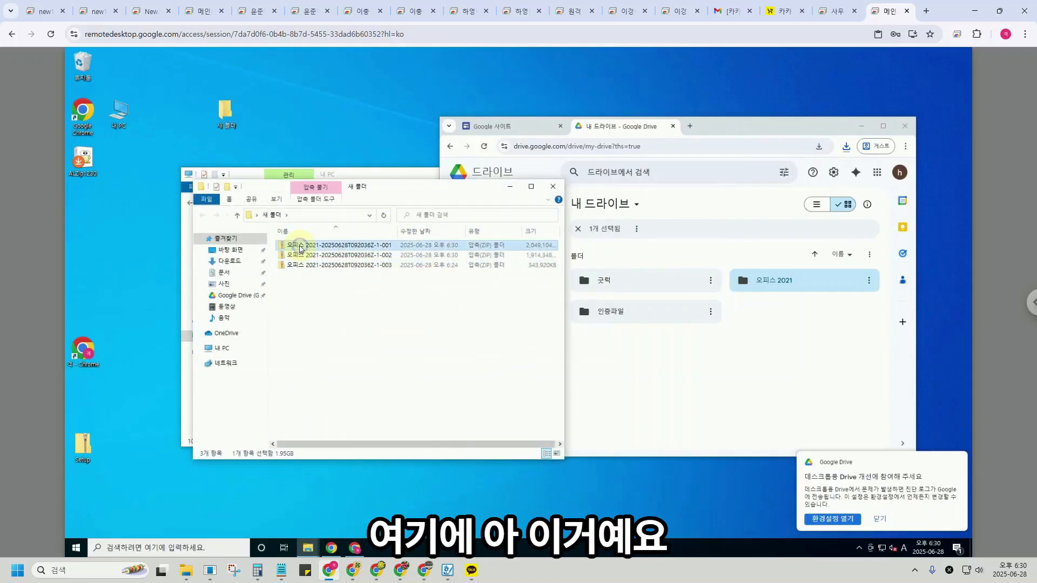
right_click(299, 248)
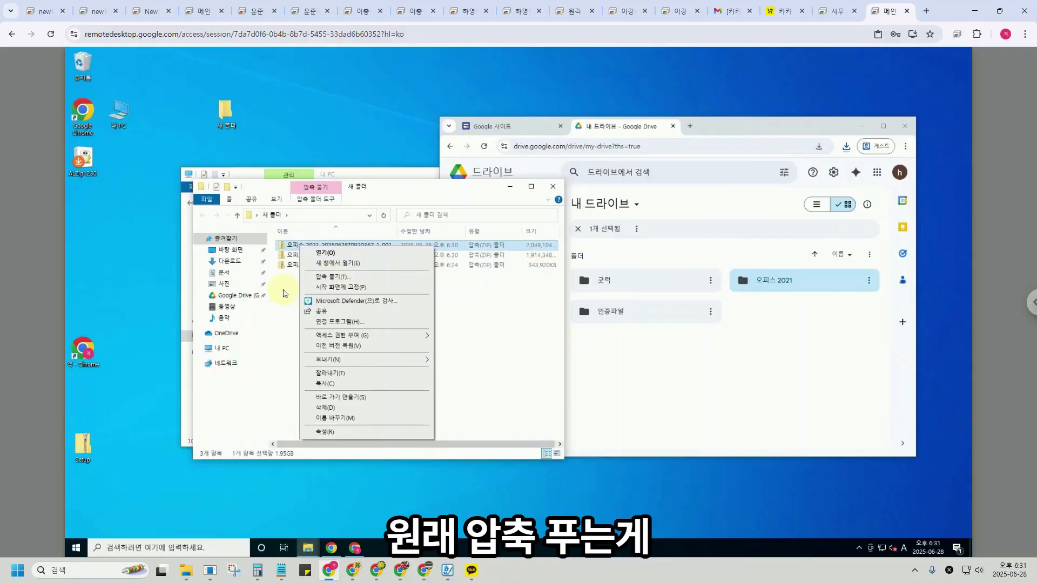
click(284, 293)
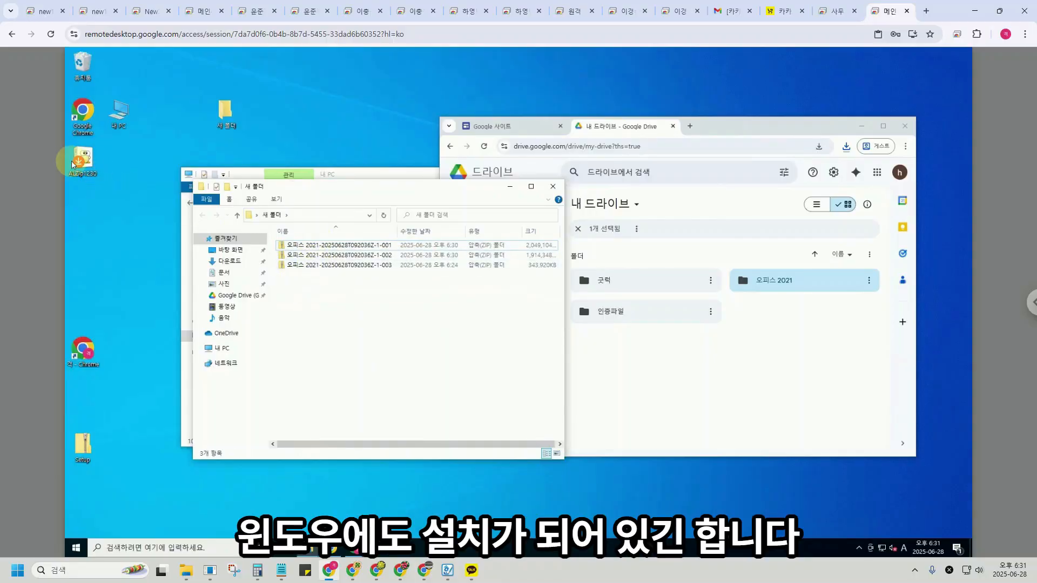
Install ALZip from the desktop installer, approving UAC and accepting the licence.
click(83, 164)
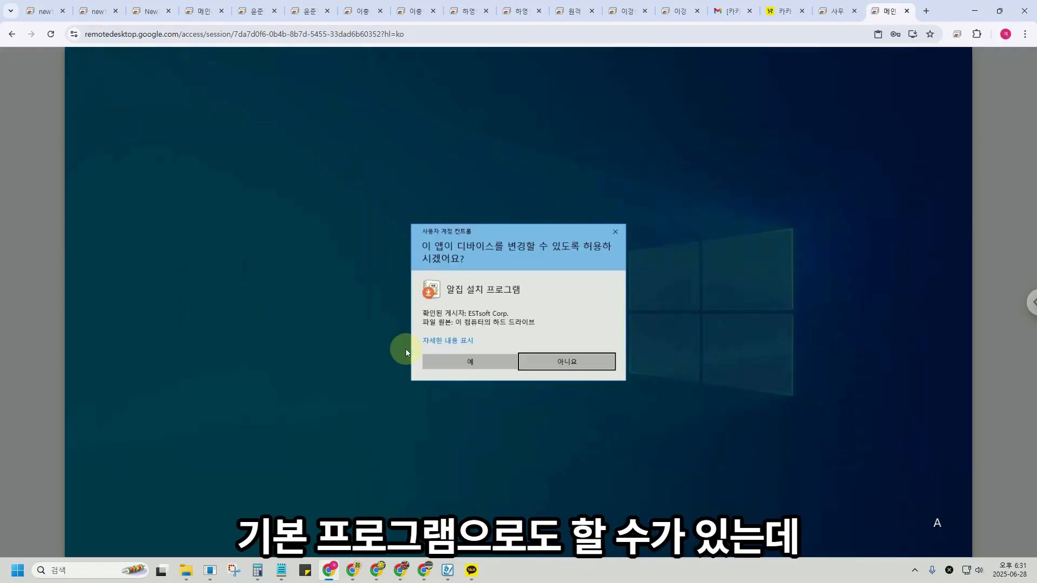
click(454, 362)
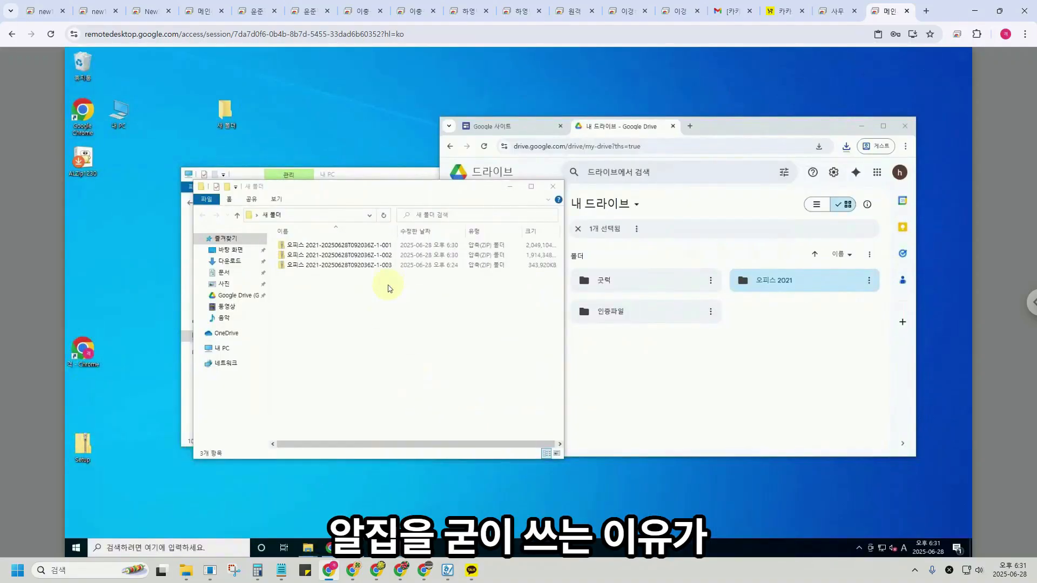
click(581, 378)
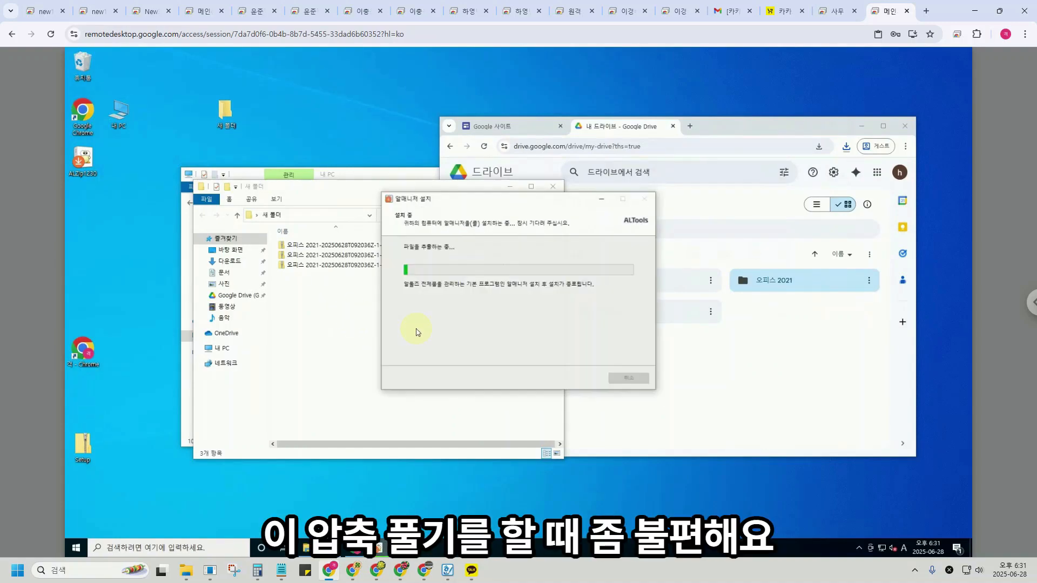
Run Extract All on the selected zip parts, starting the wizard for the first part.
drag(292, 294, 301, 241)
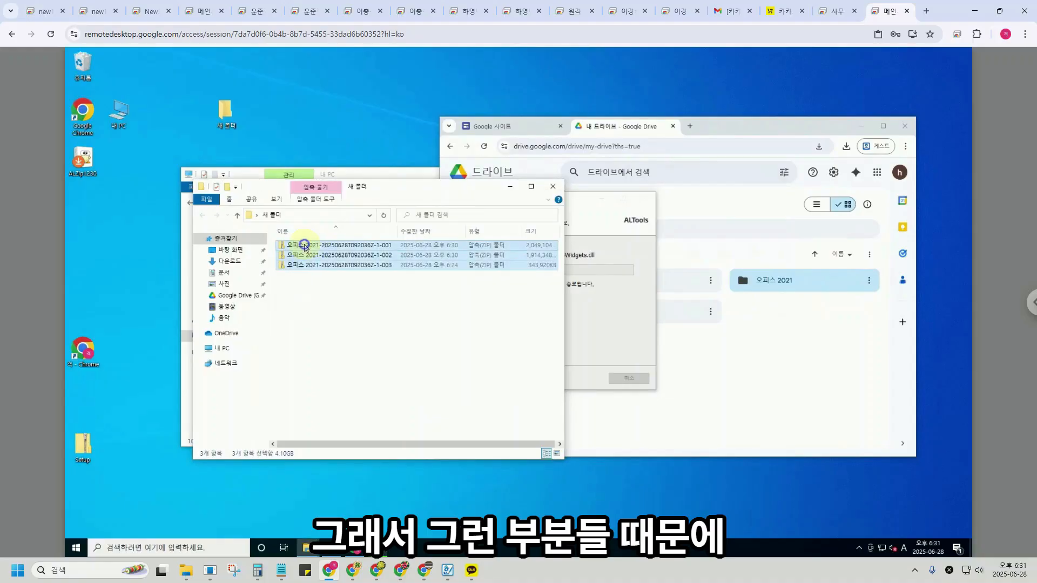
right_click(307, 243)
click(352, 277)
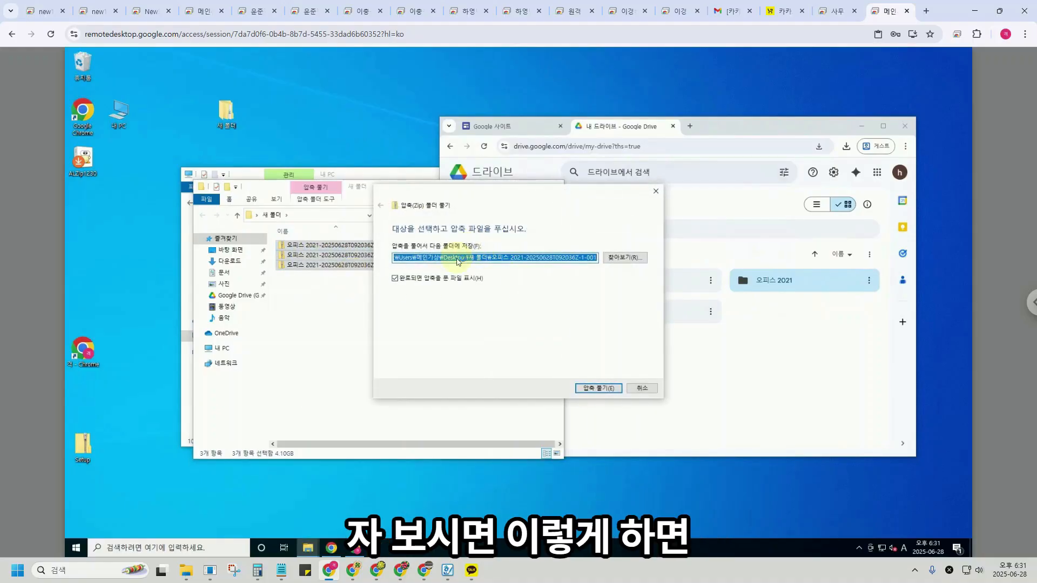
click(303, 331)
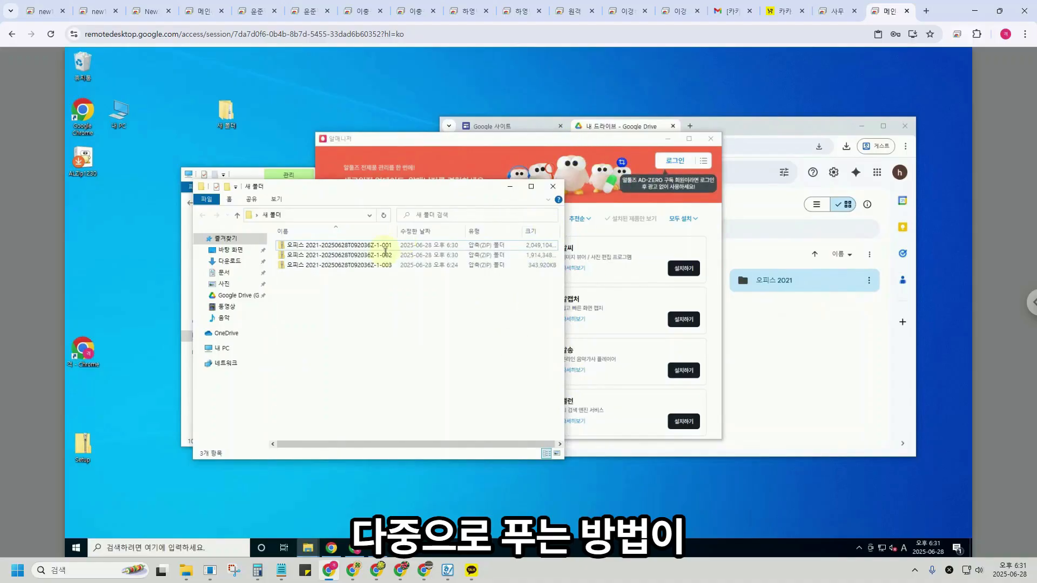
drag(317, 287, 316, 249)
right_click(312, 249)
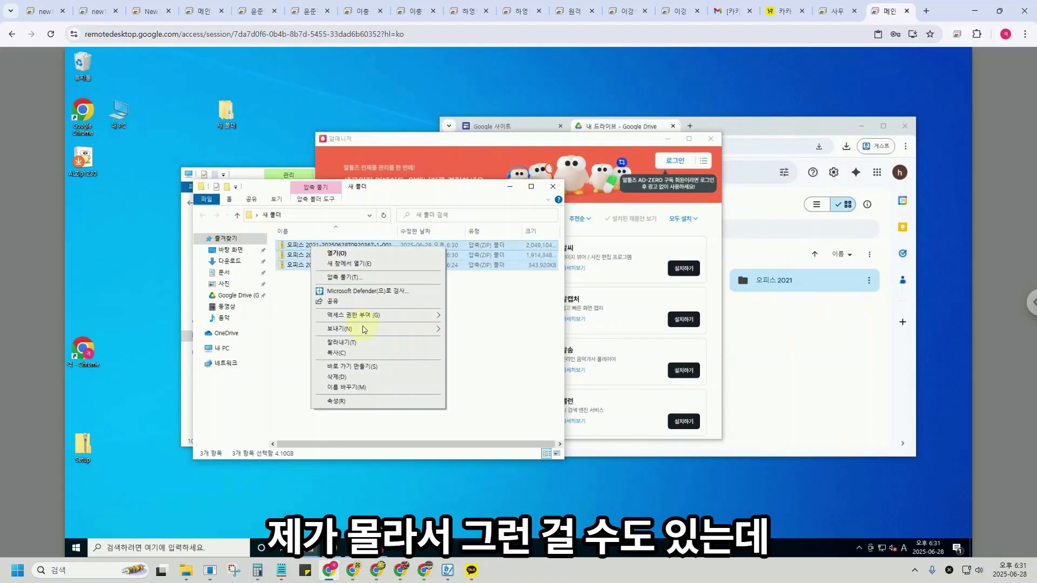
click(483, 375)
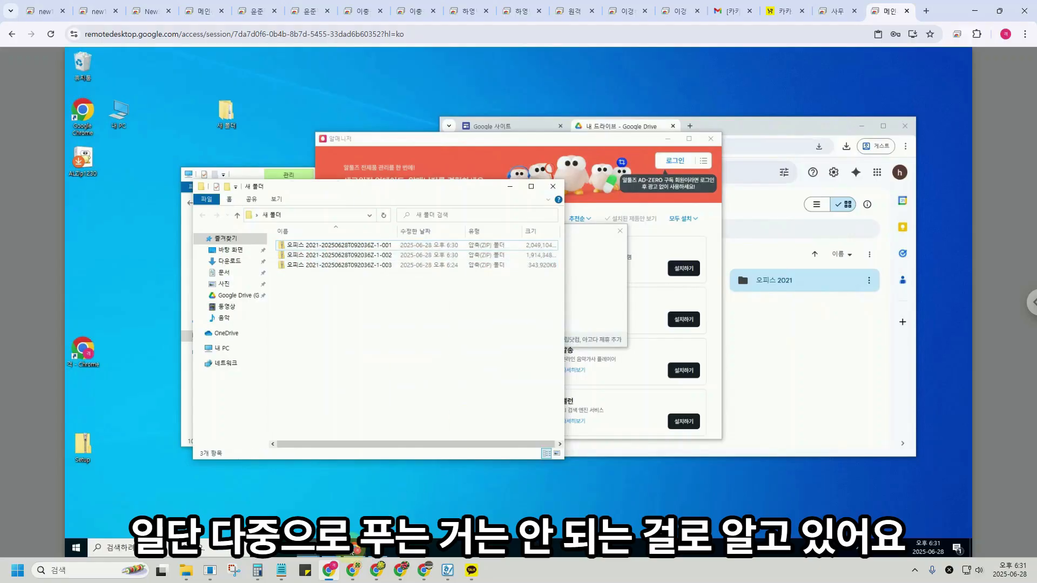
click(309, 548)
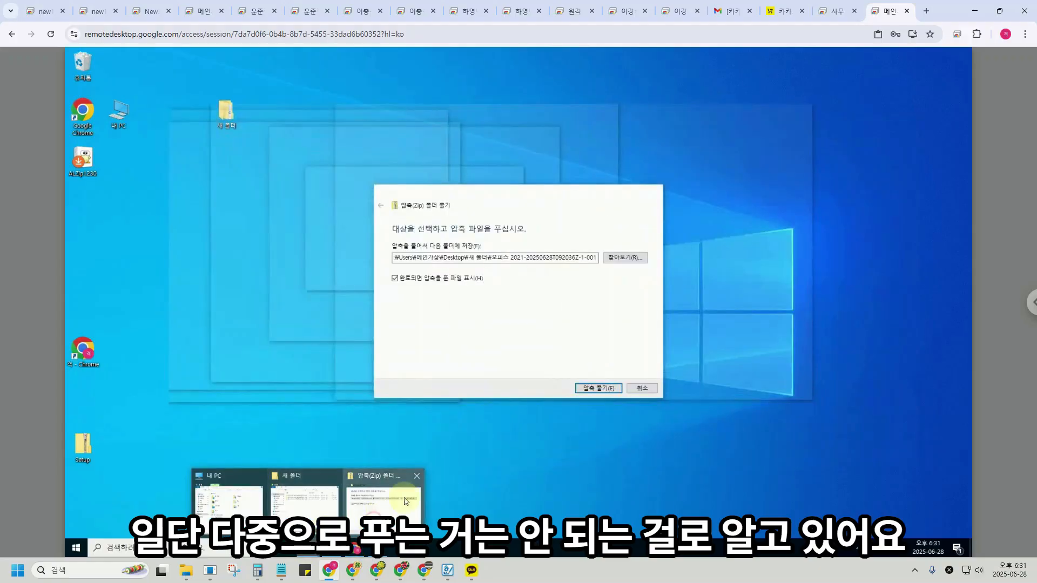
Finish installing 알집 with adjusted optional add-ons, then close 알매니저.
click(384, 497)
click(639, 387)
click(527, 141)
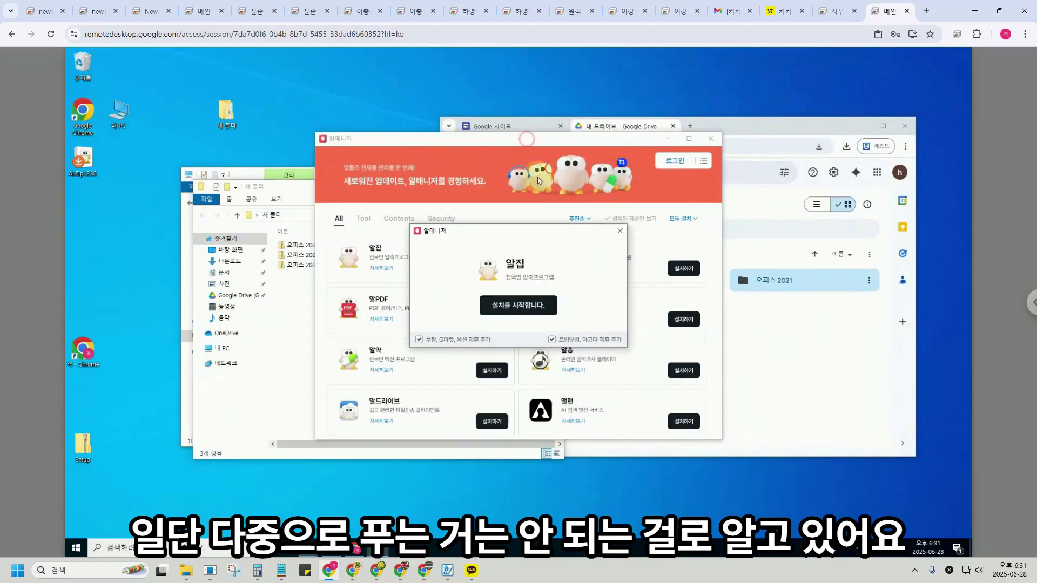
click(454, 339)
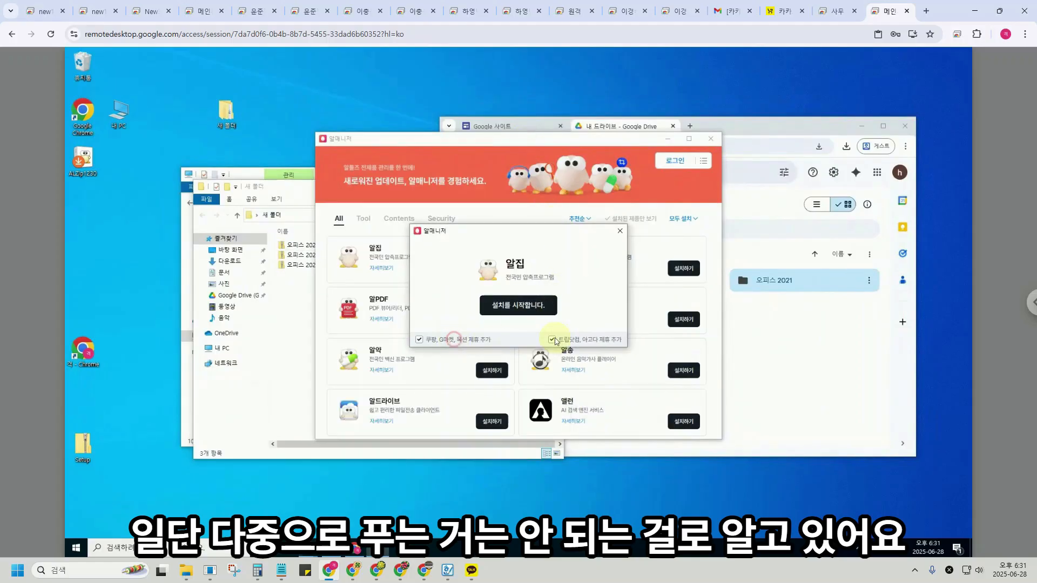
click(537, 305)
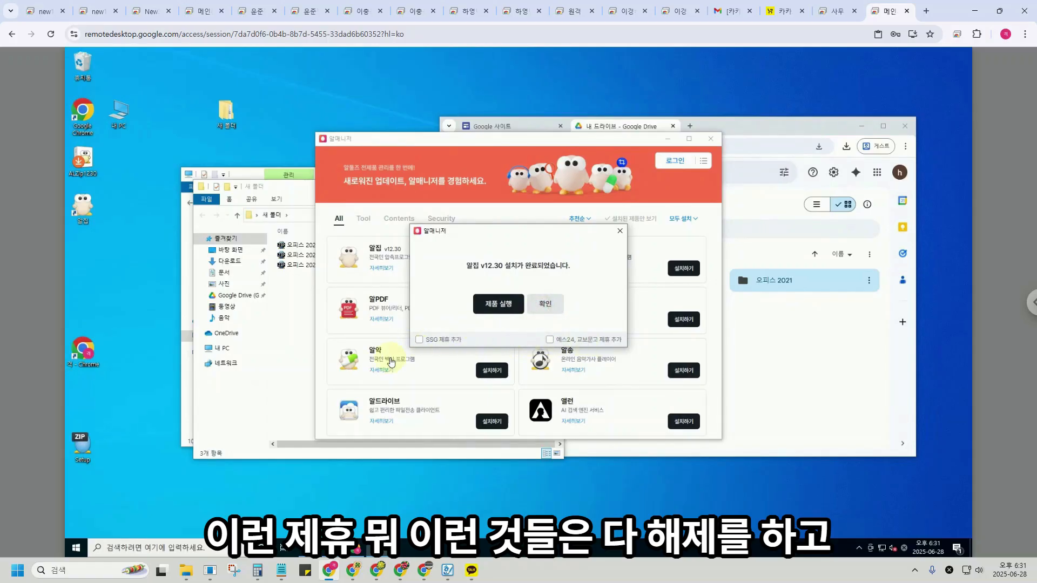
click(545, 304)
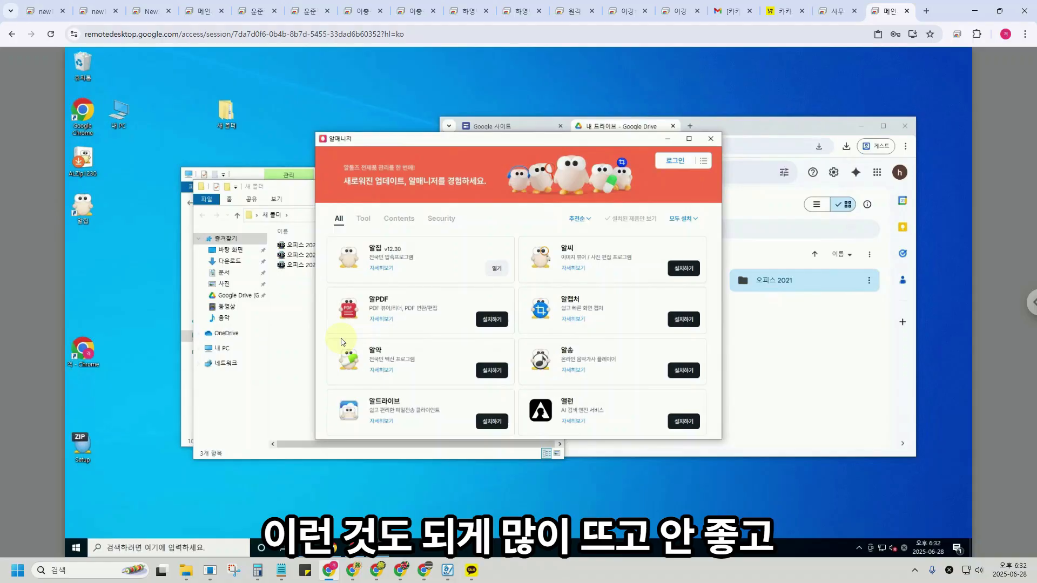
click(711, 139)
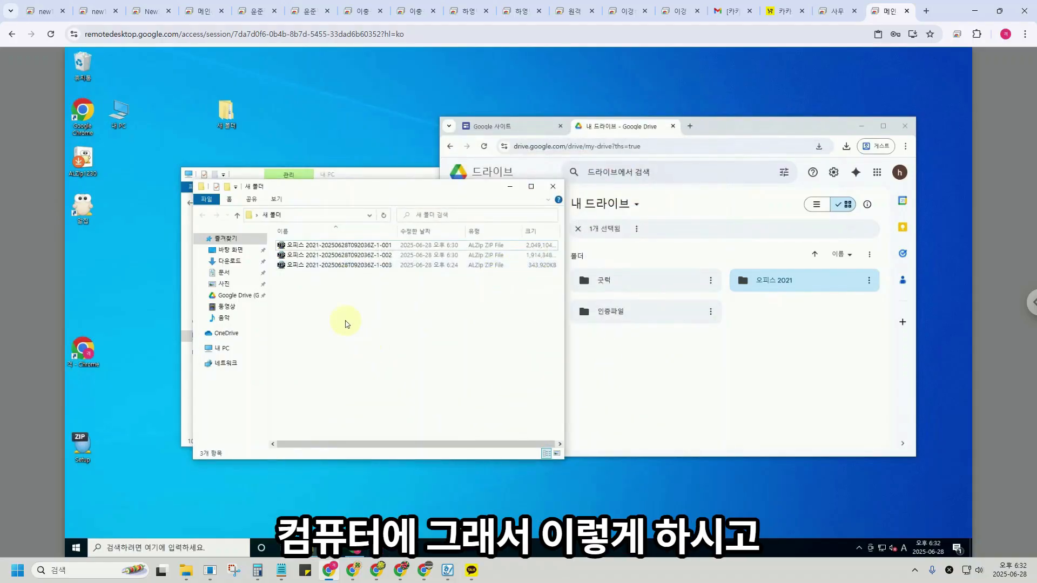
Extract the three Office 2021 zip parts here with 여기에 압축풀기.
drag(305, 293, 312, 242)
right_click(316, 244)
click(338, 265)
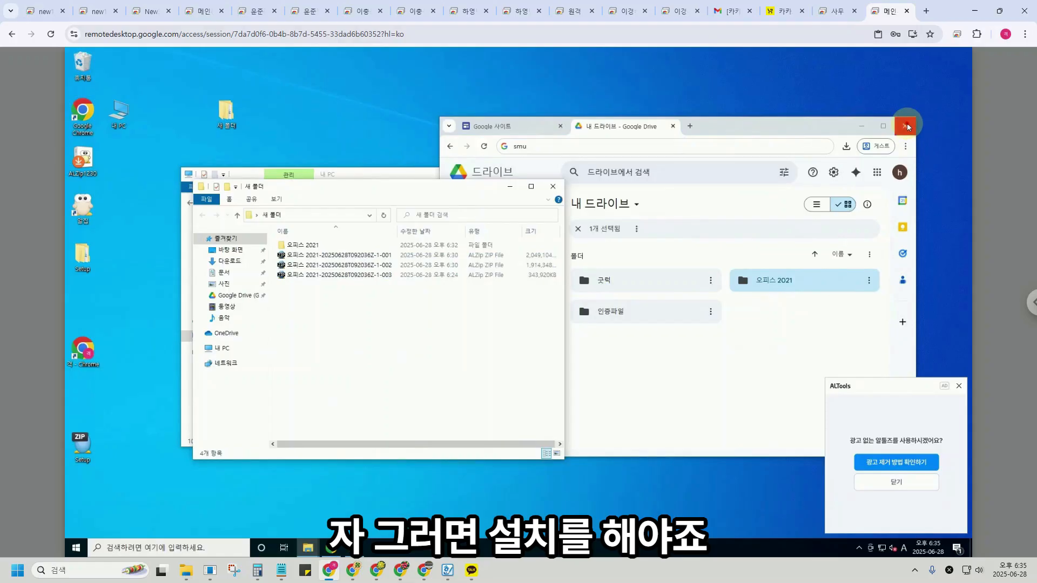
click(907, 126)
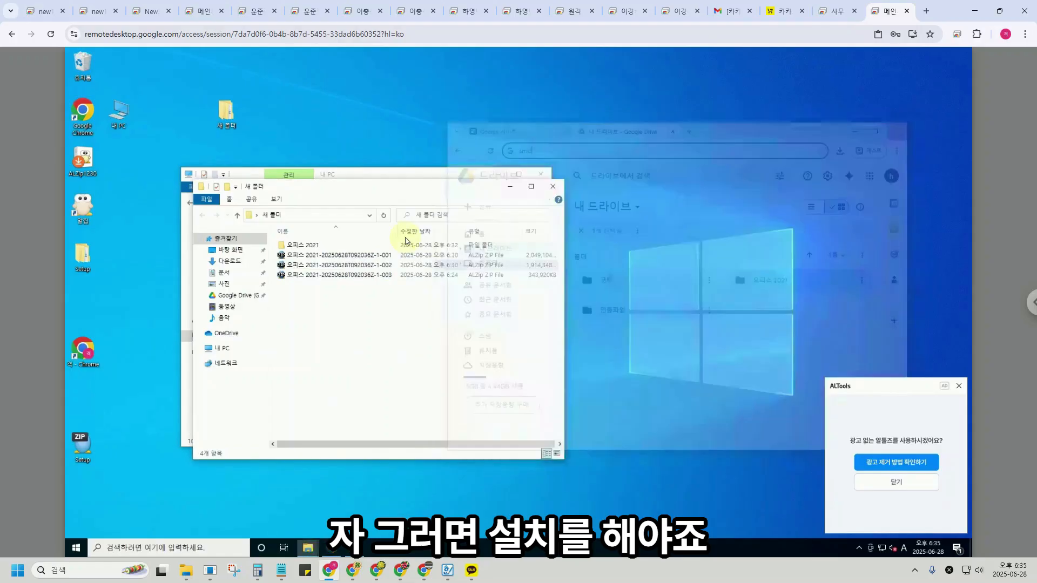
Launch Setup from the 오피스 2021 folder, then open D:\녹화 in the file dialog.
double_click(357, 245)
click(300, 268)
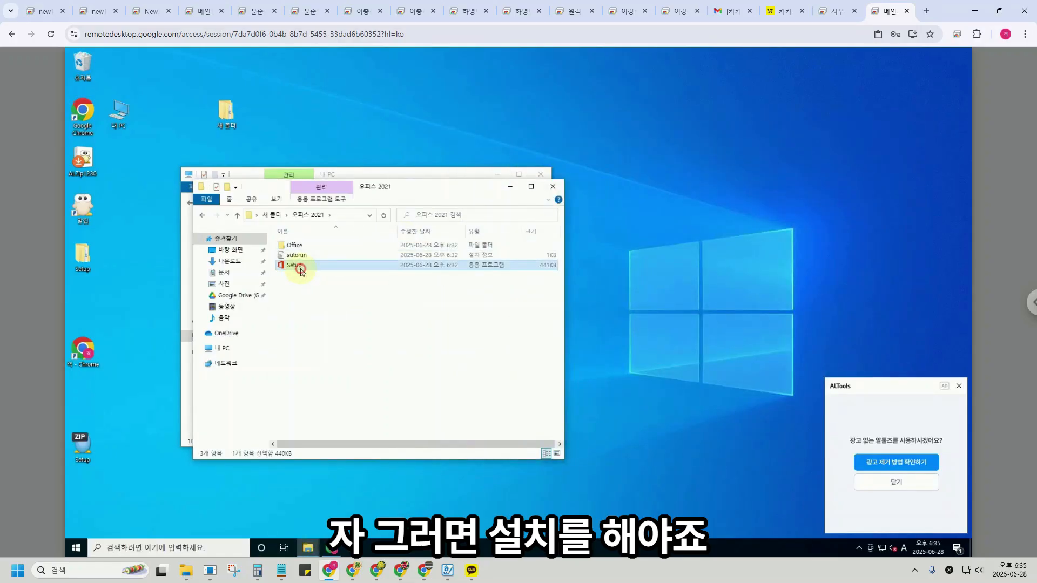
double_click(296, 267)
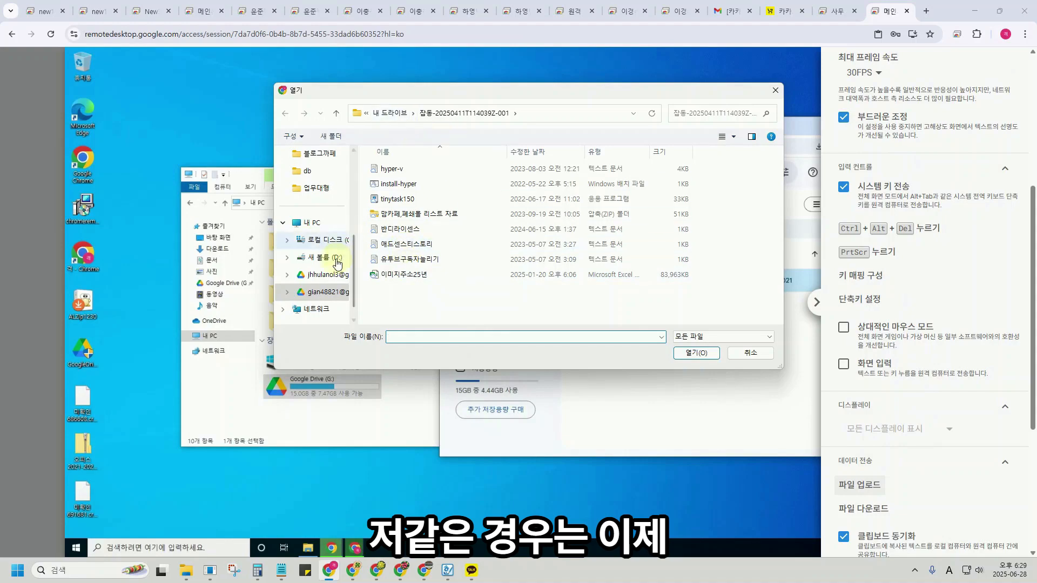
click(335, 260)
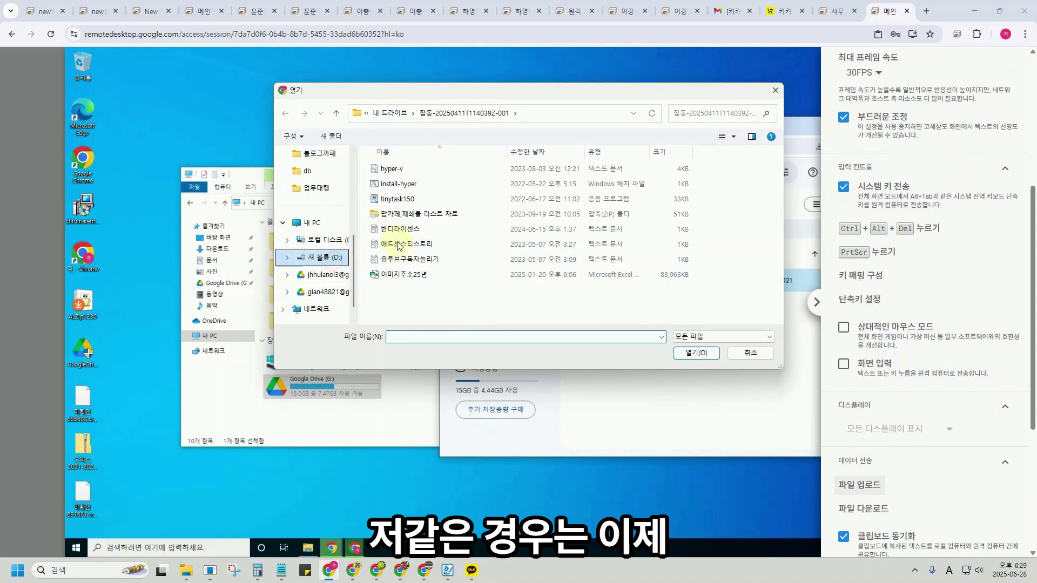
double_click(595, 231)
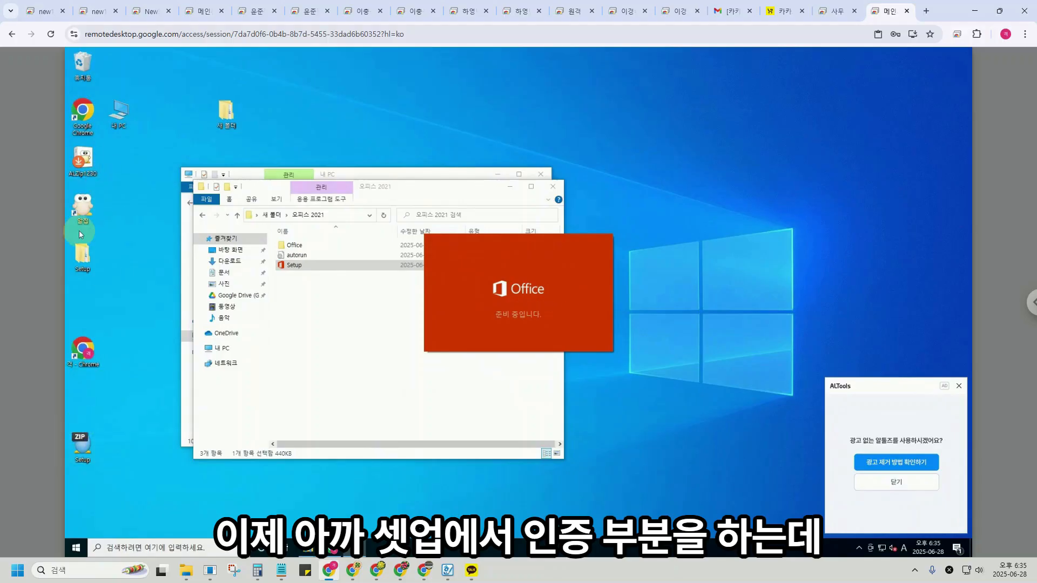
Run MAS_AIO from Setup\All-In-One-Version-KL as administrator, approving the UAC prompt.
double_click(83, 253)
double_click(334, 258)
click(315, 258)
right_click(315, 258)
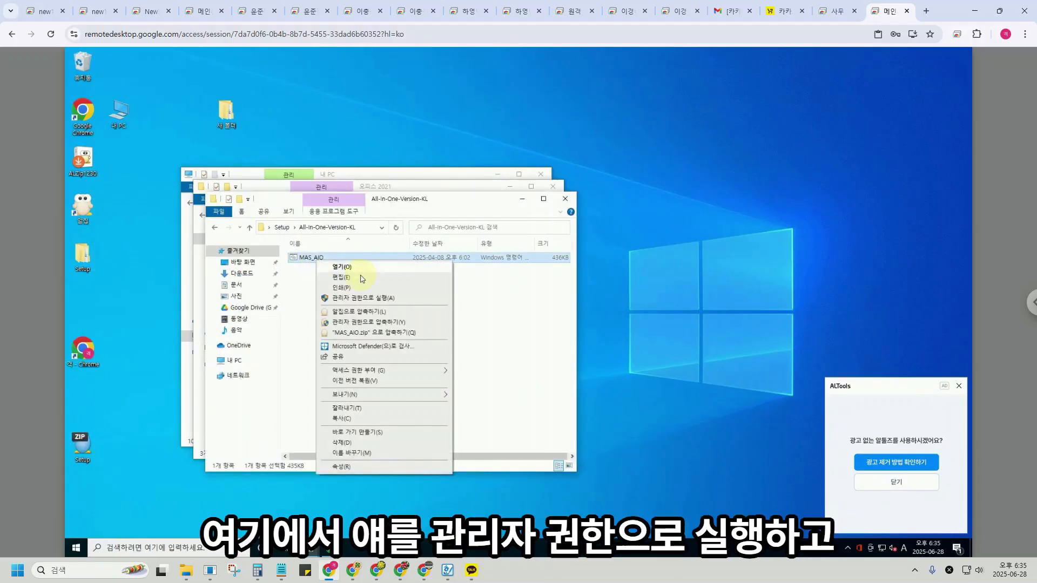
click(348, 297)
click(454, 359)
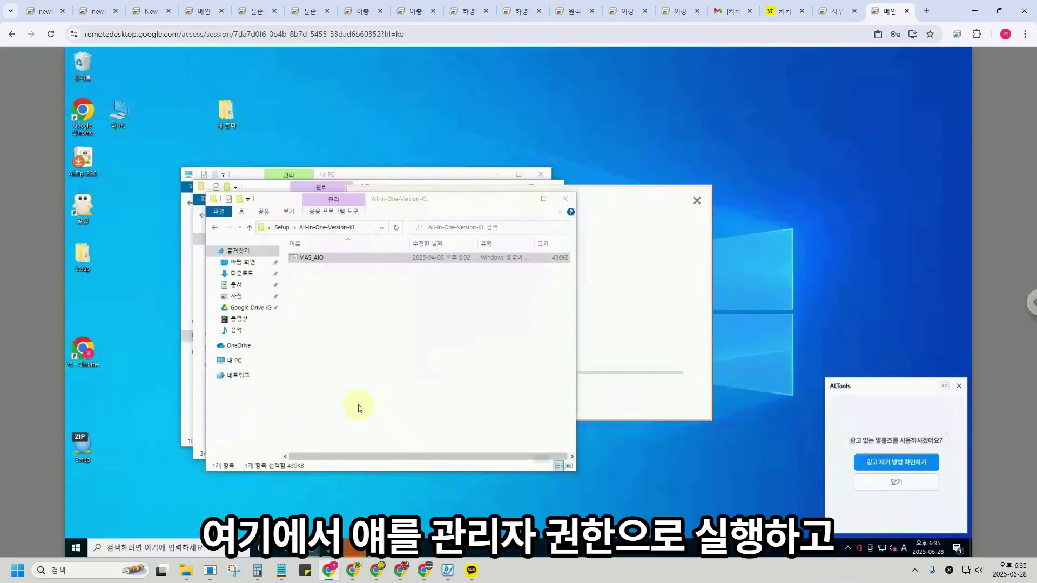
click(472, 85)
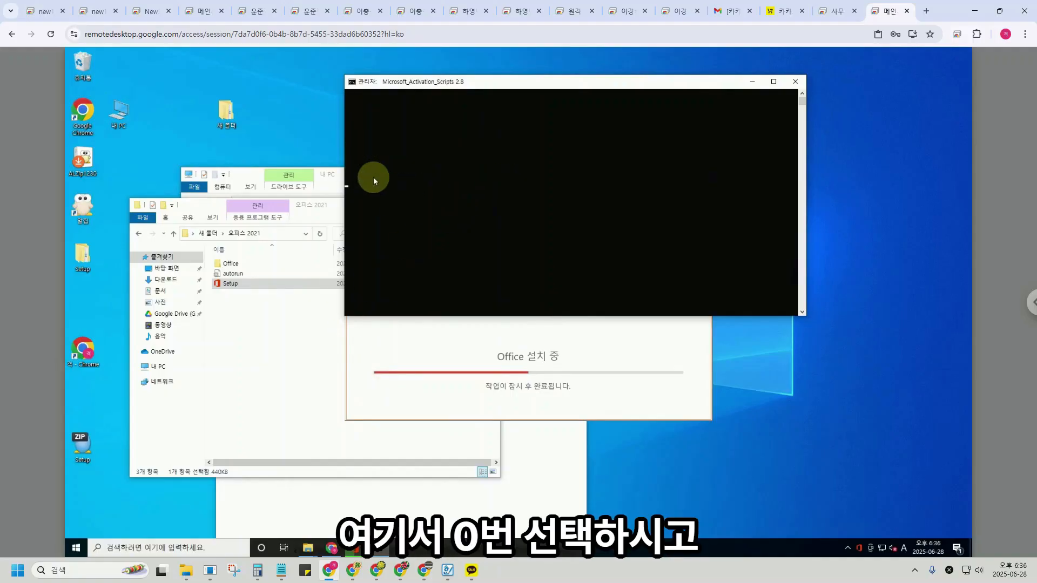
Press 0 to skip the outdated-version notice in the MAS console.
key(0)
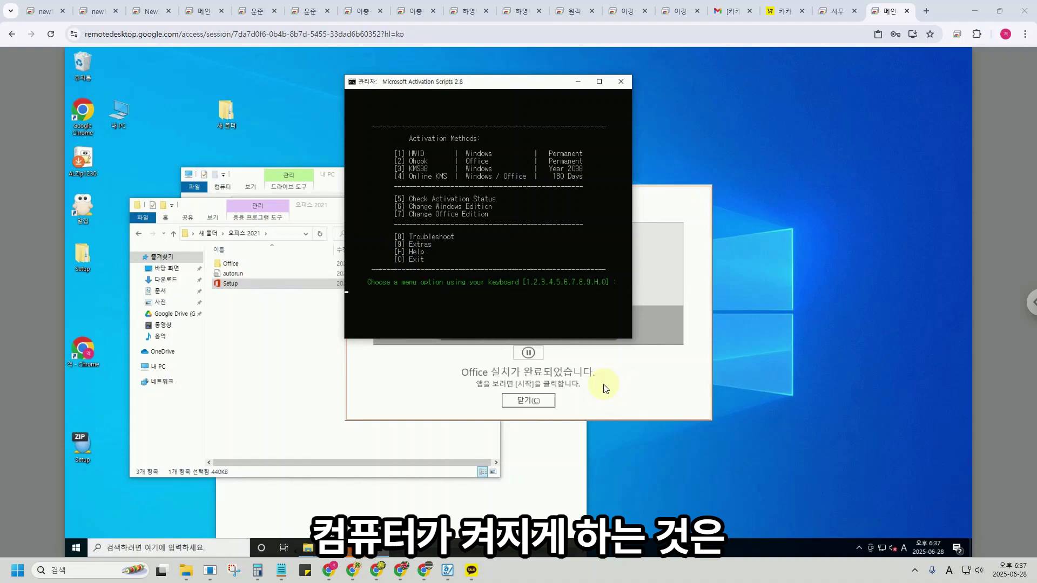
Choose option 4, Online KMS activation, in the MAS menu.
key(4)
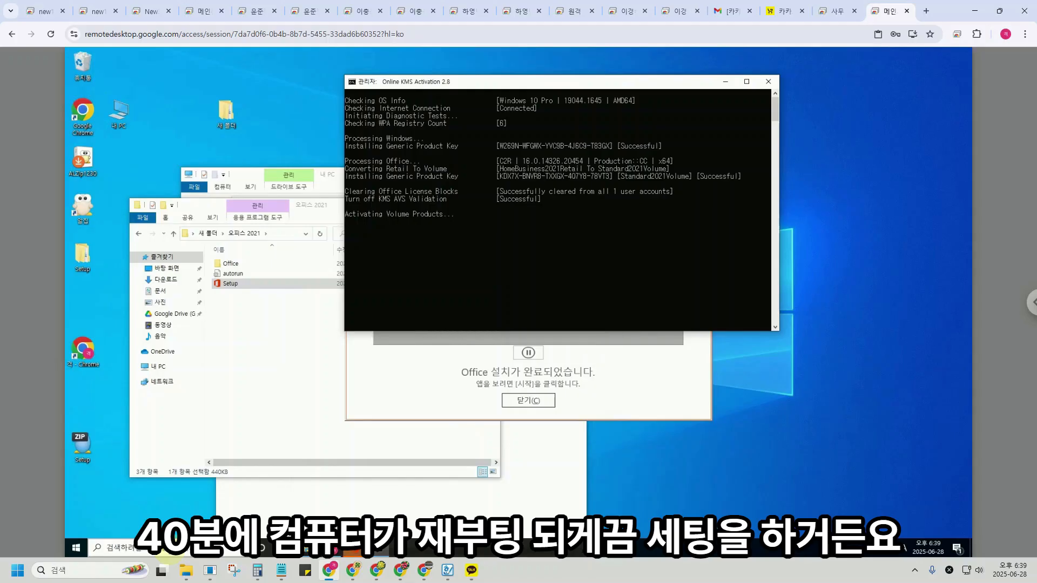
click(152, 551)
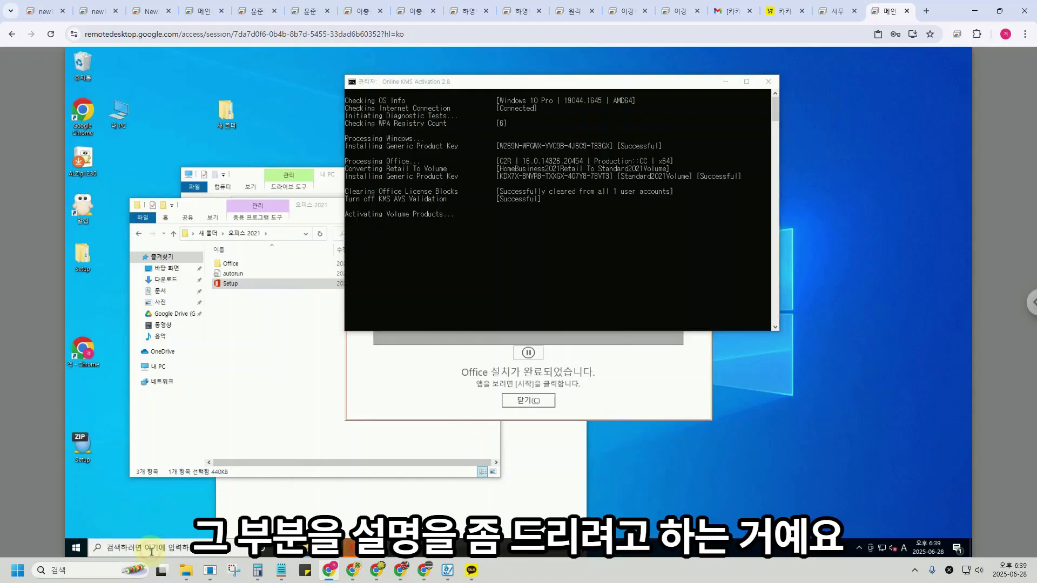
Search for 작업 스케줄러 to launch Task Scheduler and bring its window to the front.
text(작업 스)
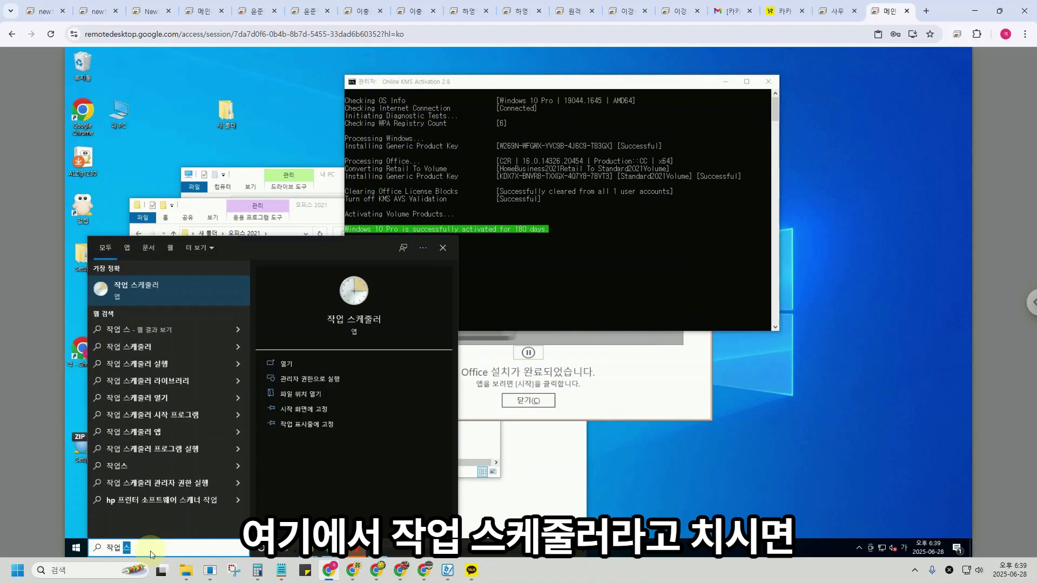
key(Return)
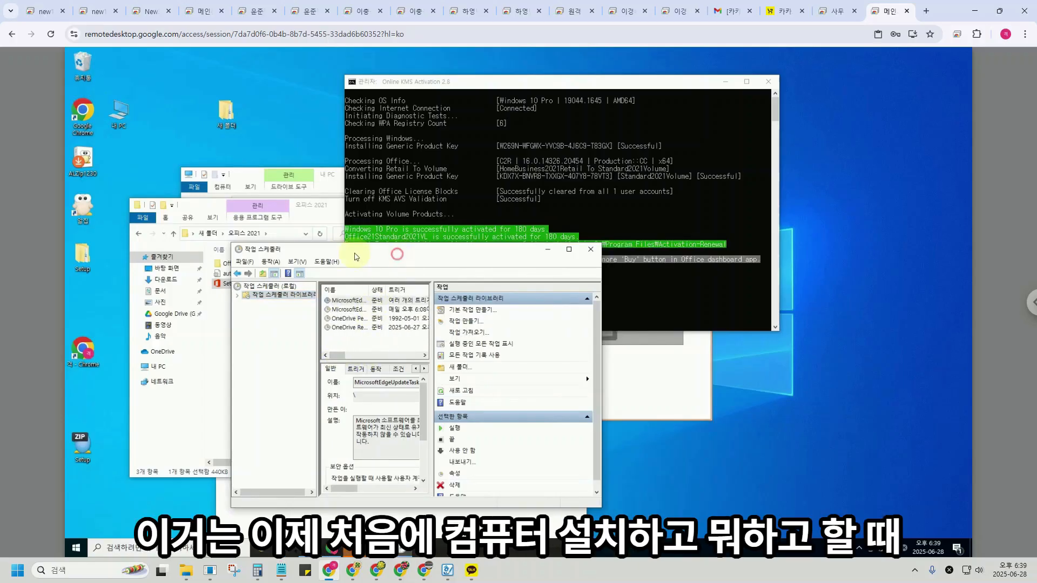
drag(397, 250, 335, 249)
click(583, 283)
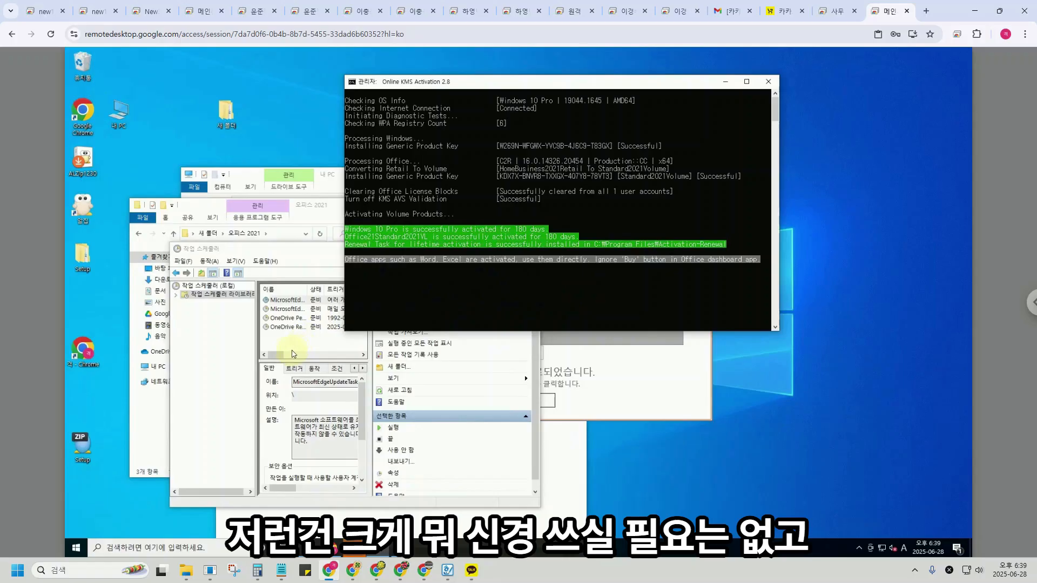
click(281, 355)
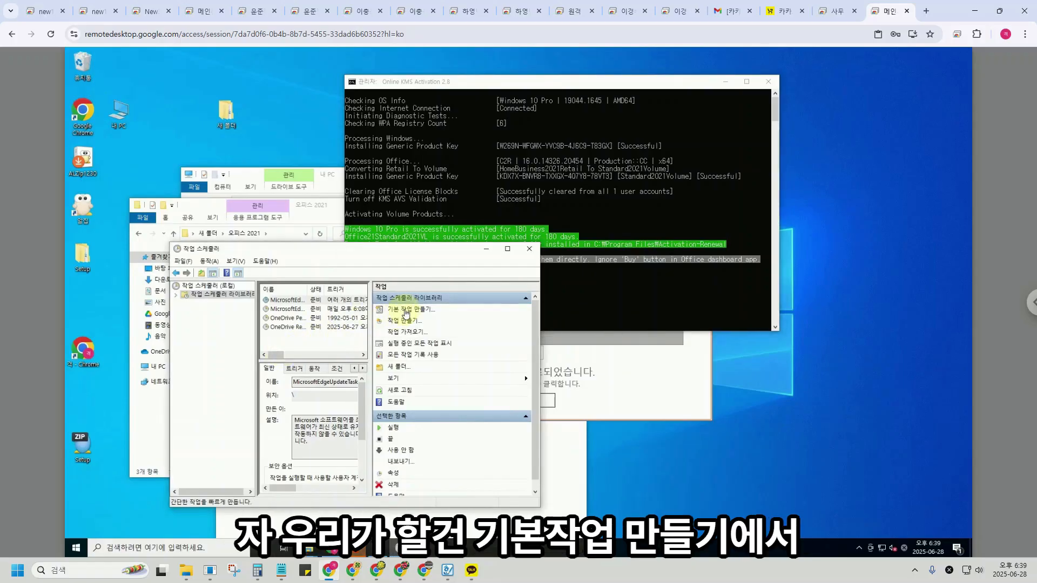
Create a basic task named 재부팅 triggered daily at 8:40 AM.
click(407, 310)
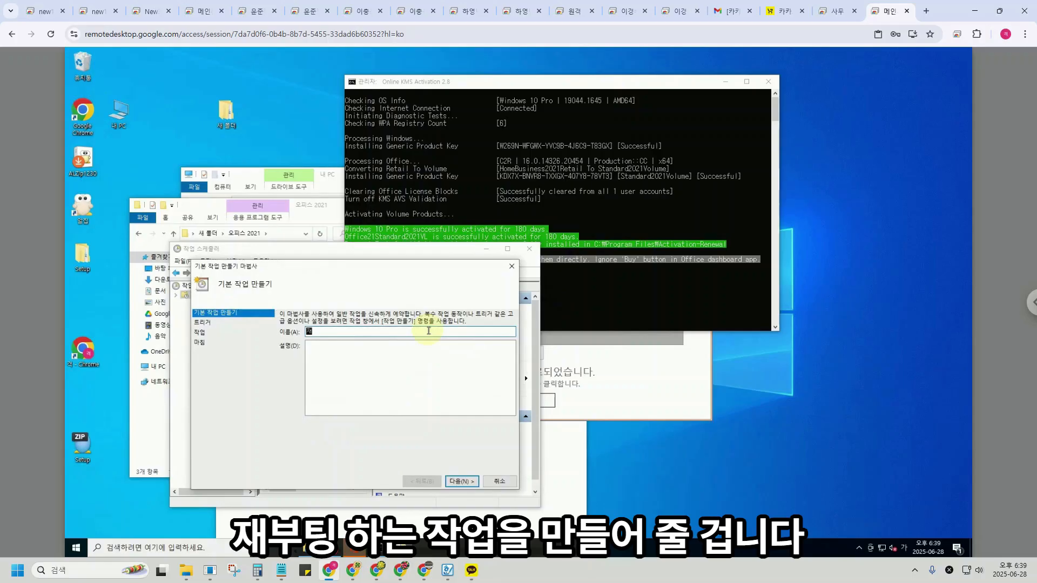
text(재부팅)
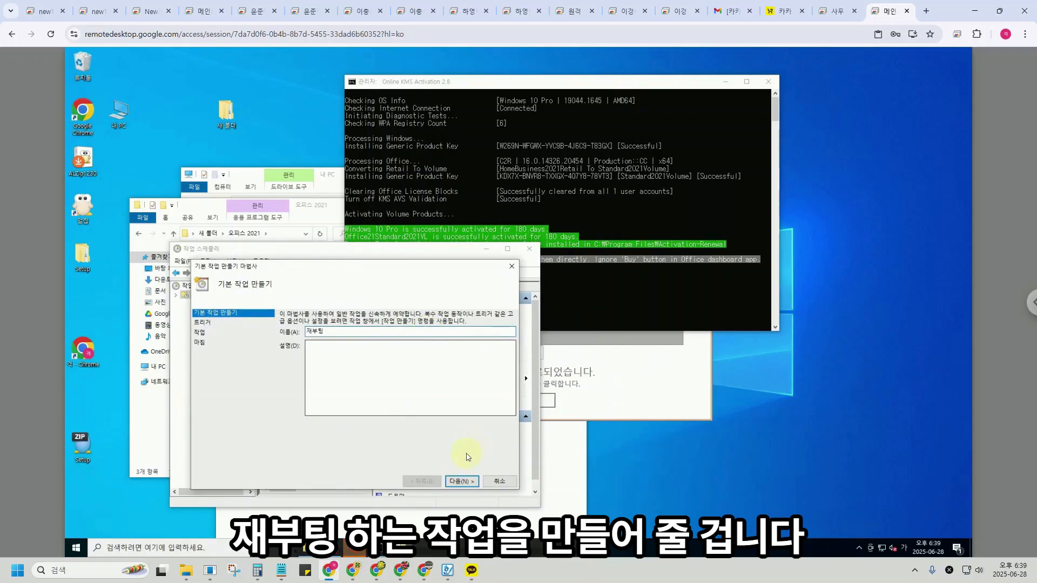
click(461, 481)
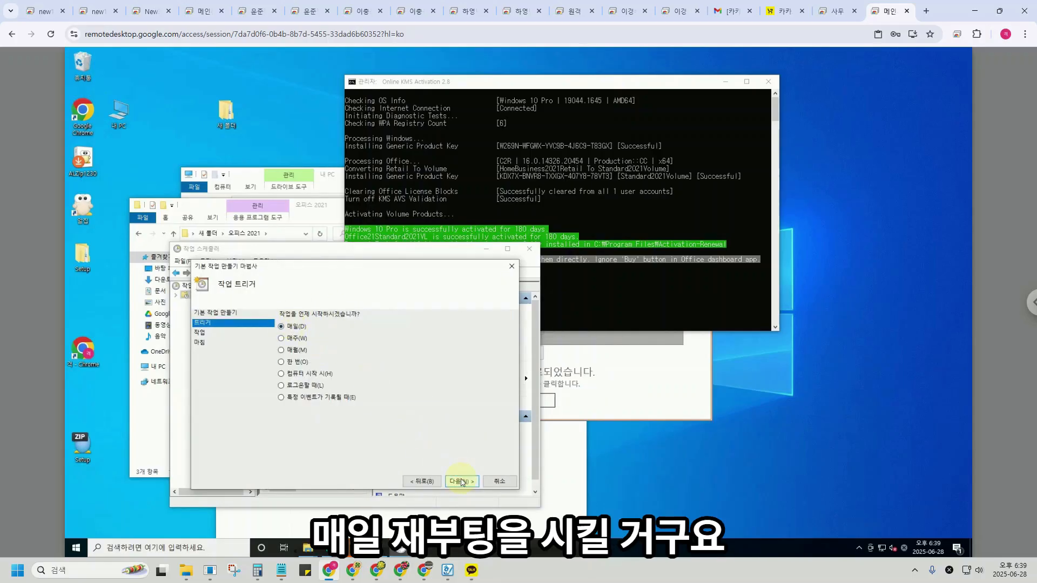
click(461, 481)
click(360, 317)
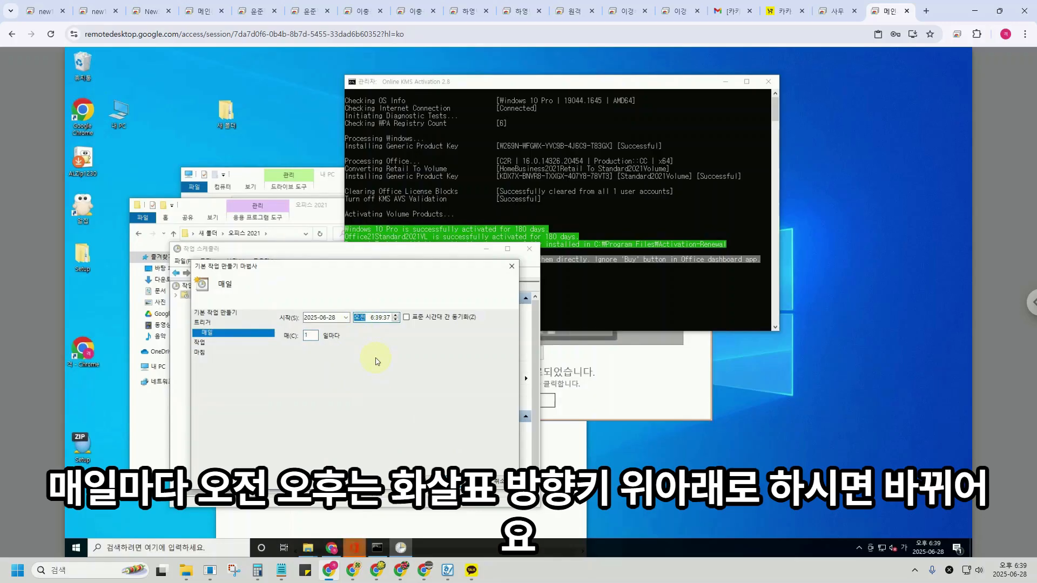
key(Down)
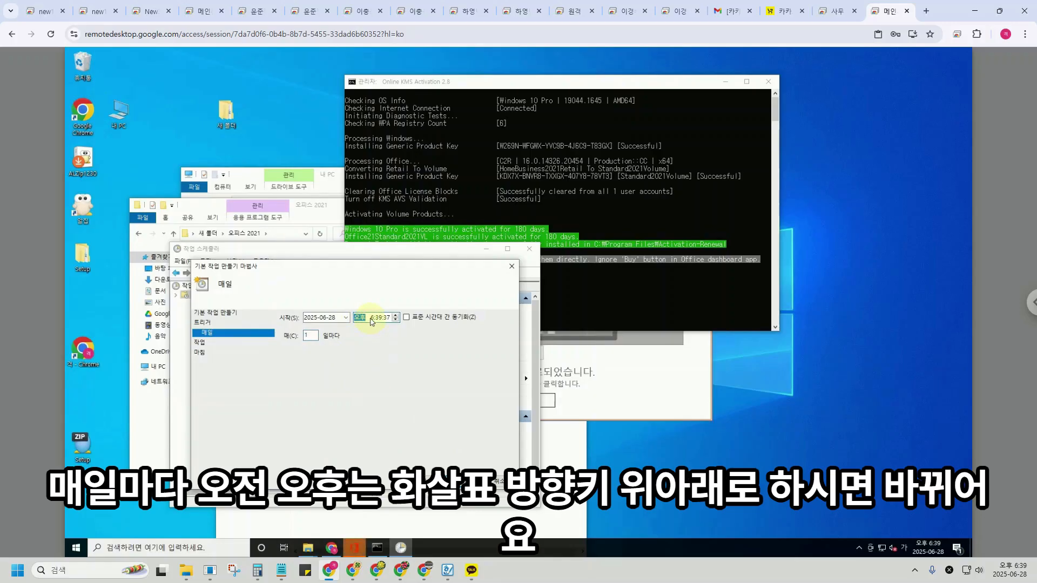
click(372, 319)
text(8:40:00)
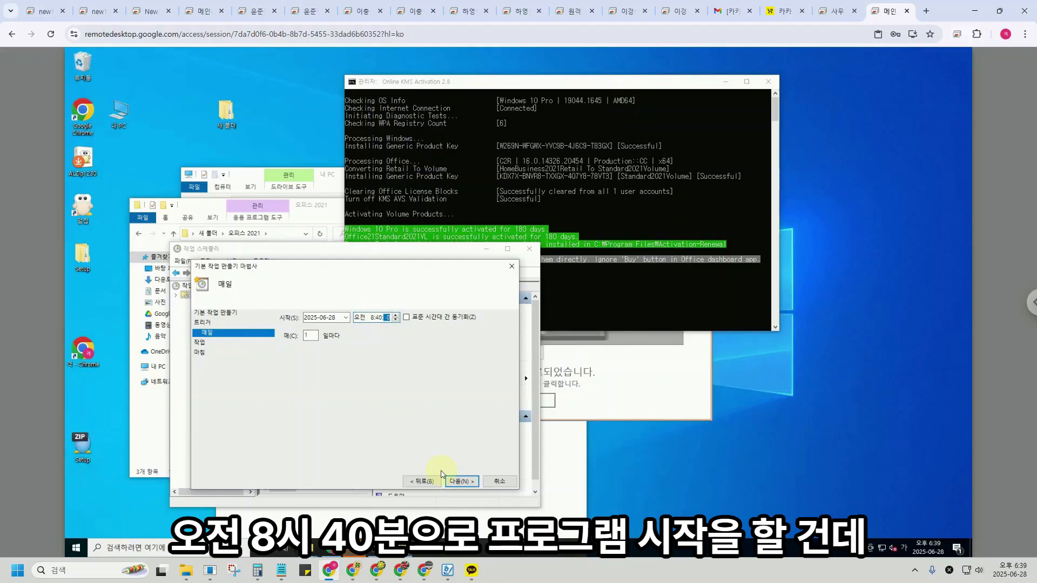
Set the action to start the program shutdown -r -c "재부팅" -t 10 -f.
click(461, 481)
click(460, 481)
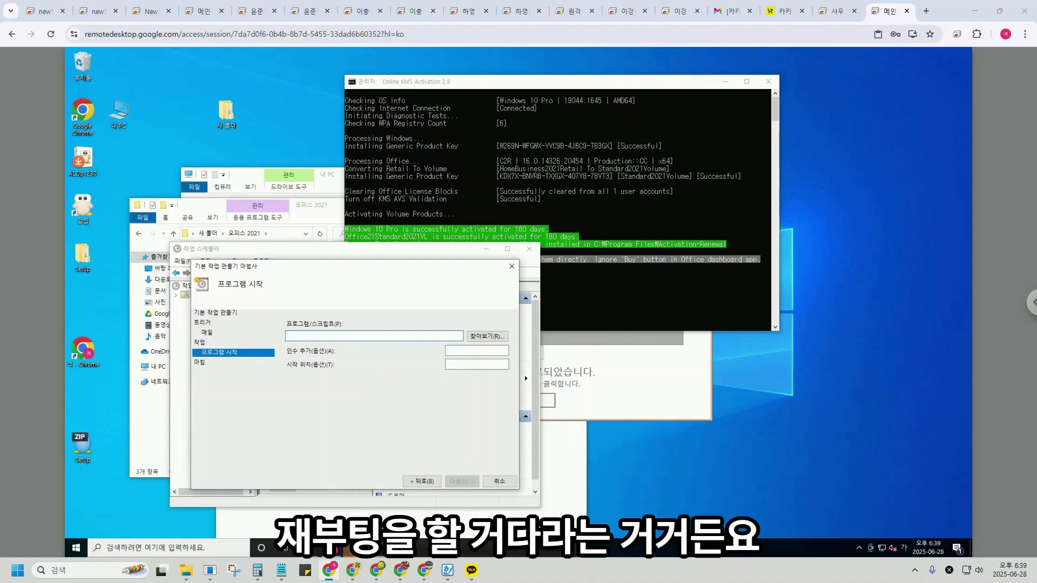
key(super+d)
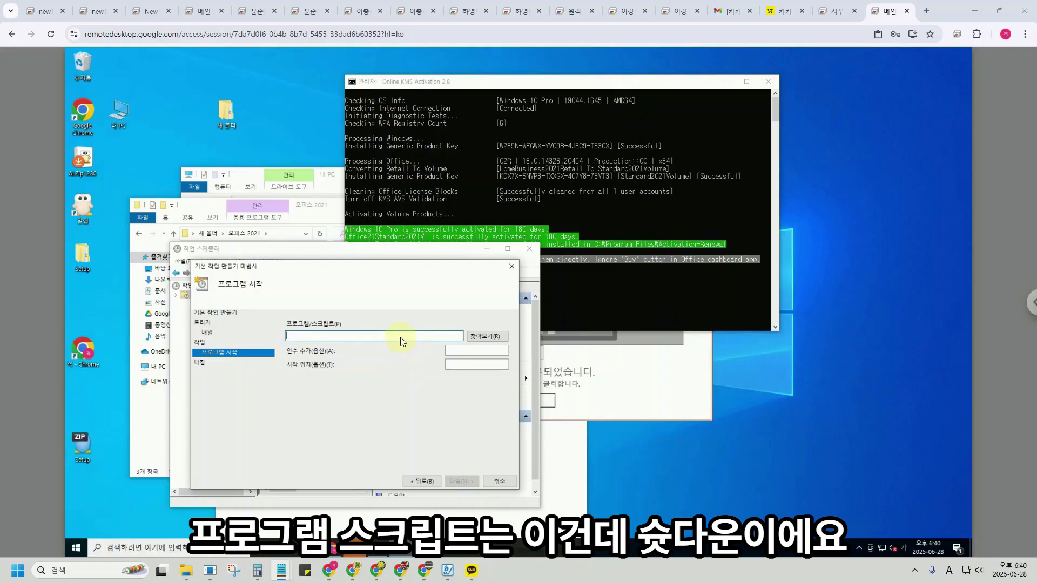
click(401, 338)
text(shutdown -r -c "재부팅" -t 10 -f)
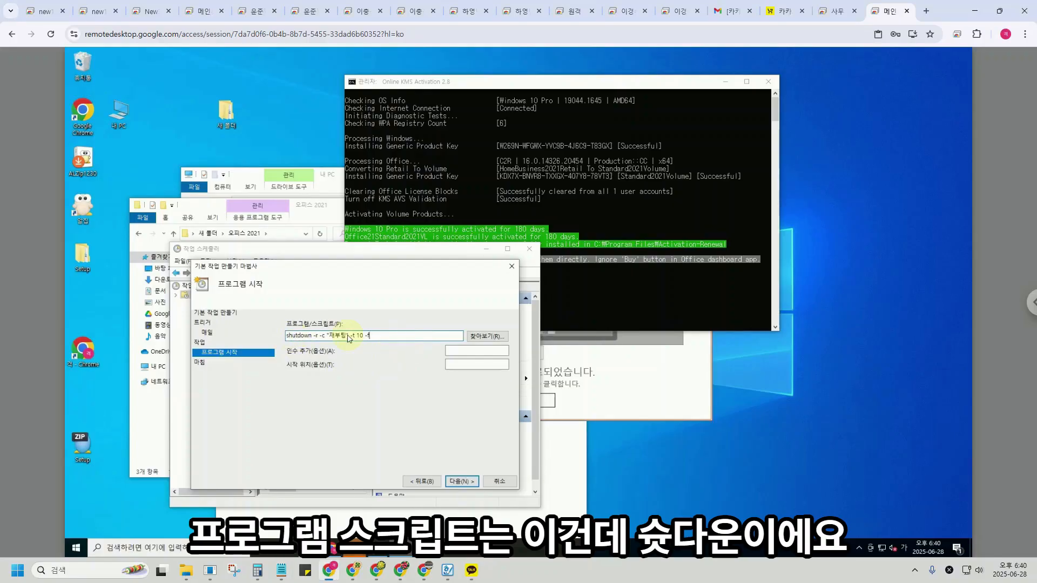
drag(312, 336, 282, 339)
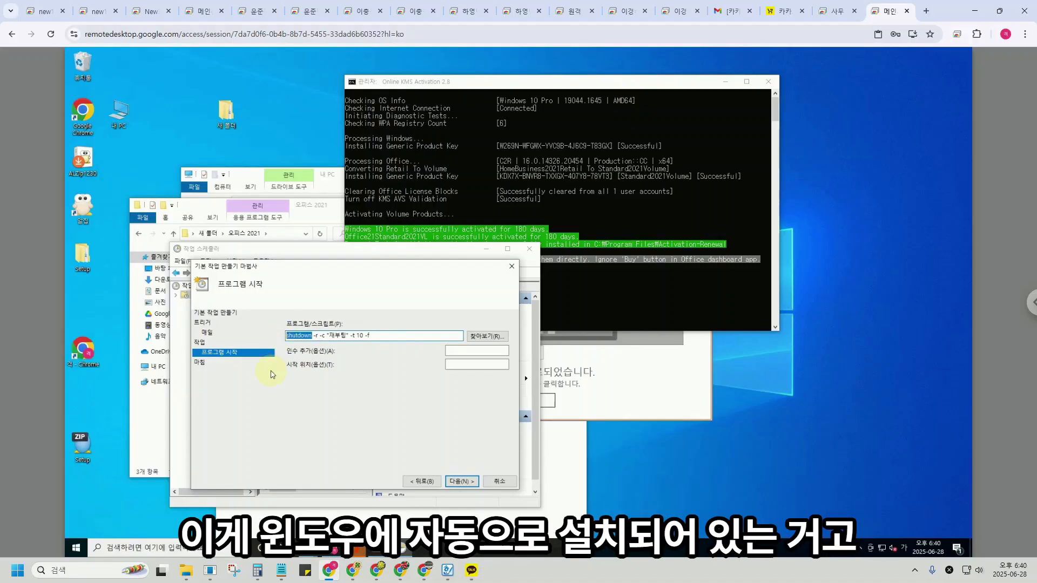
Check the remote power options, then select the restart options after 'shutdown' in Program/Script.
click(75, 548)
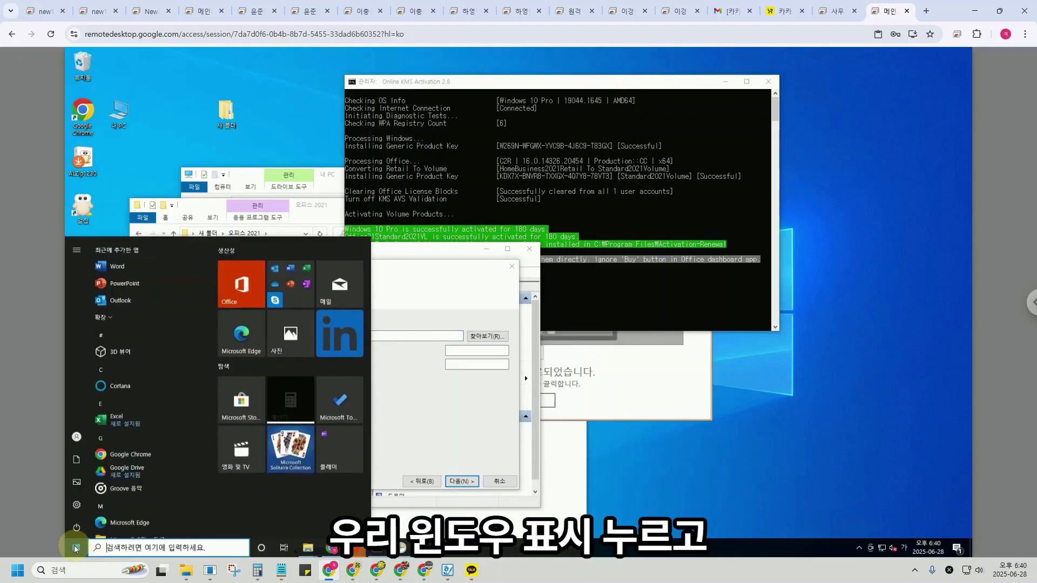
click(76, 528)
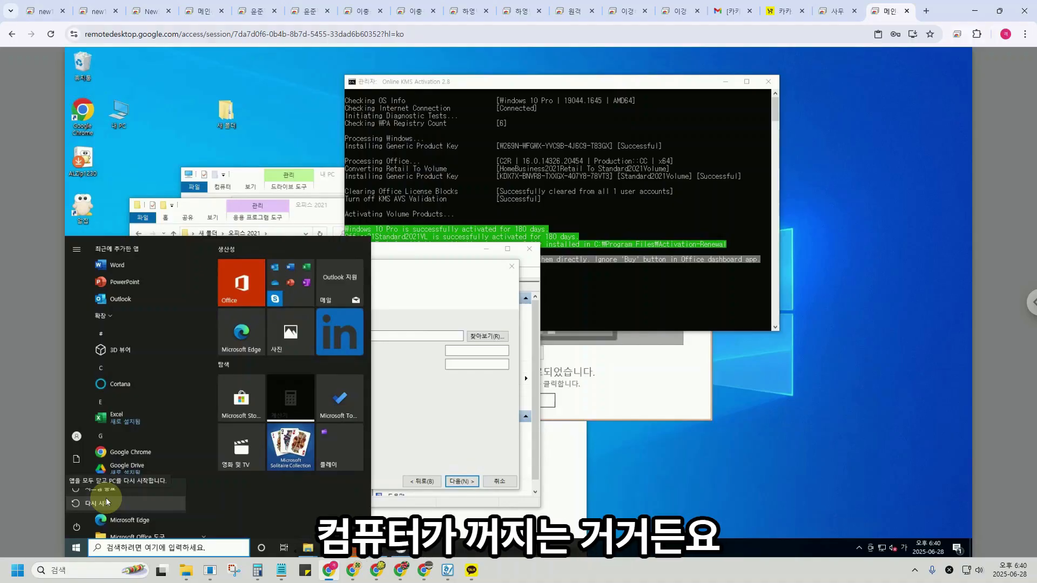
click(431, 409)
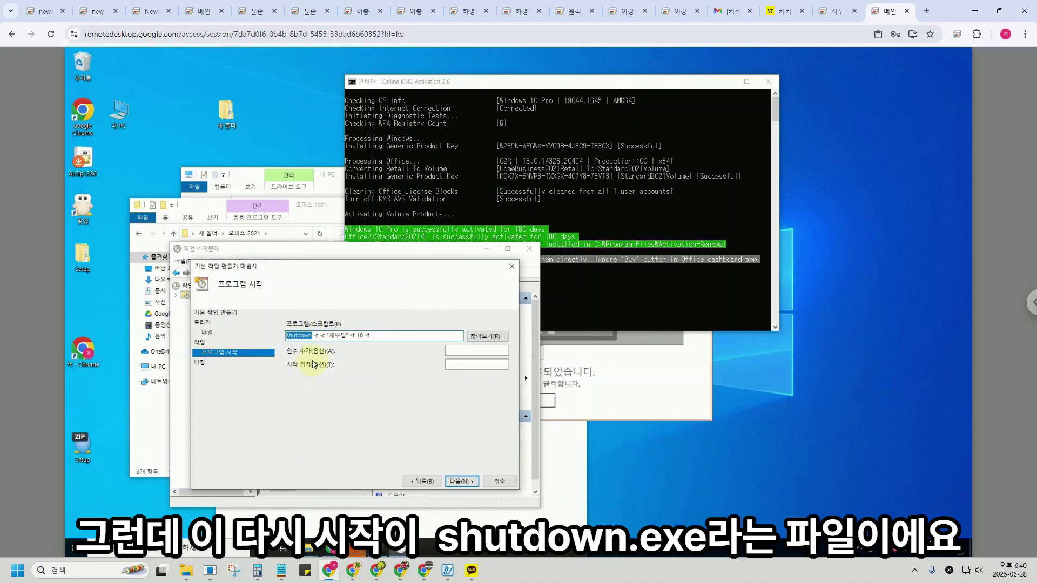
click(313, 336)
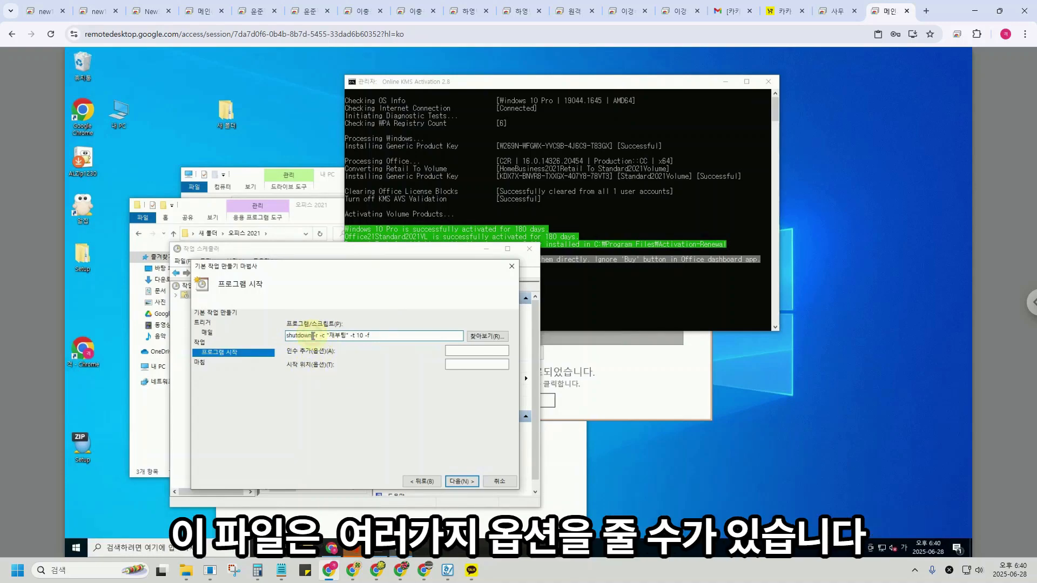
drag(313, 336, 368, 338)
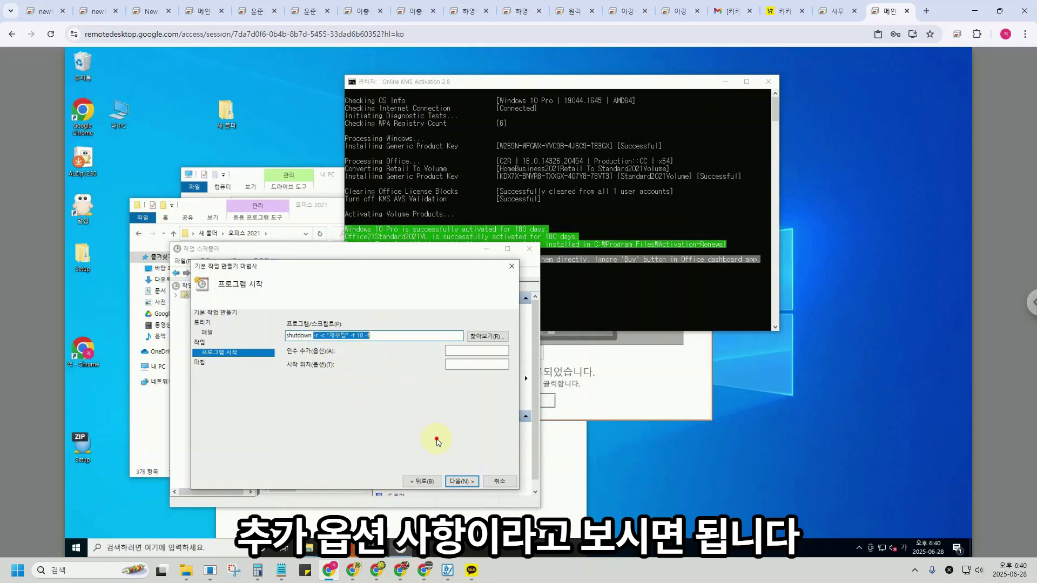
Accept splitting the options into arguments, finish the 재부팅 task, and select it in the list.
click(462, 482)
click(517, 343)
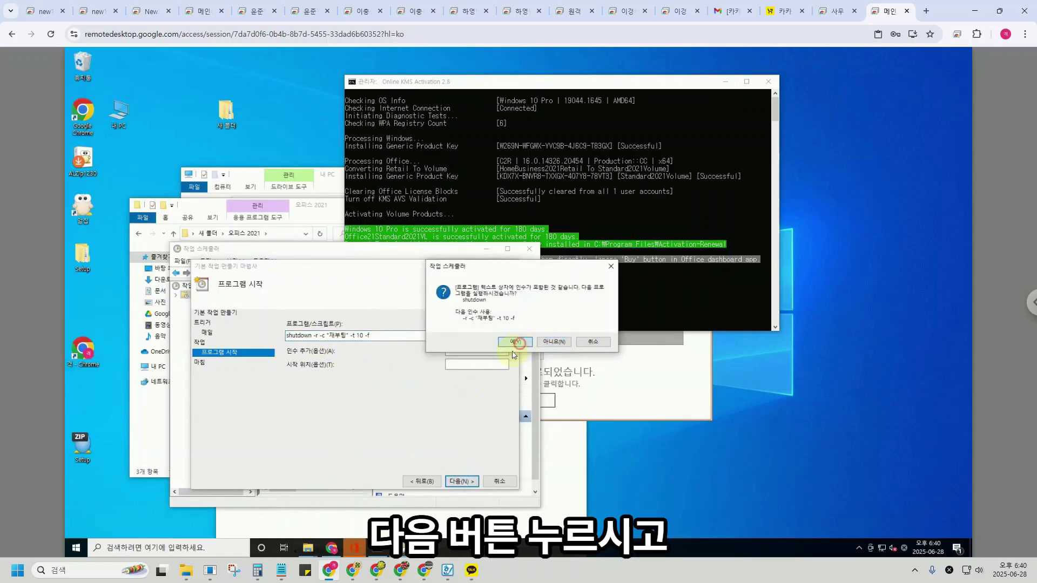
click(462, 481)
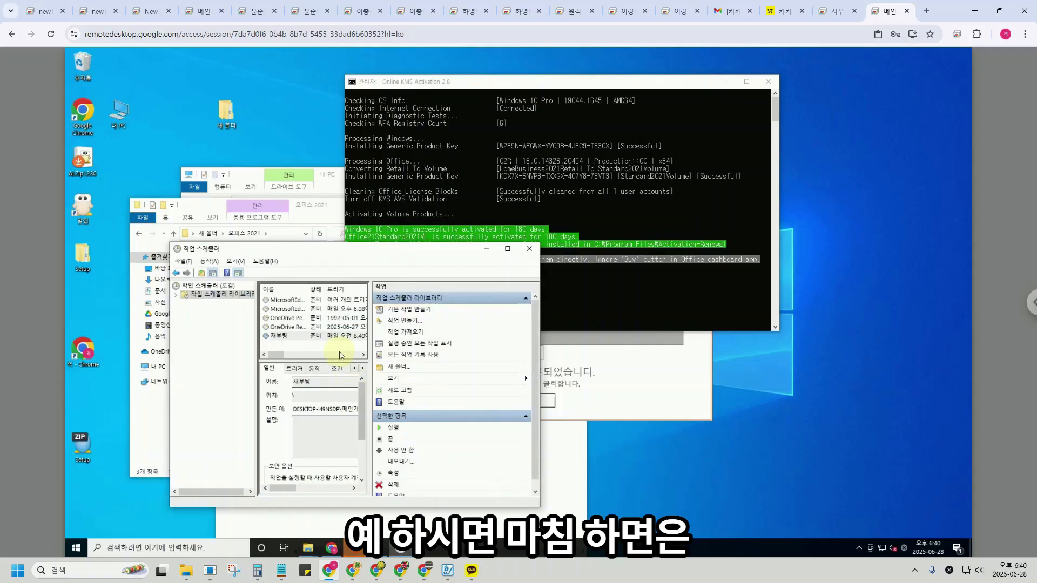
click(332, 337)
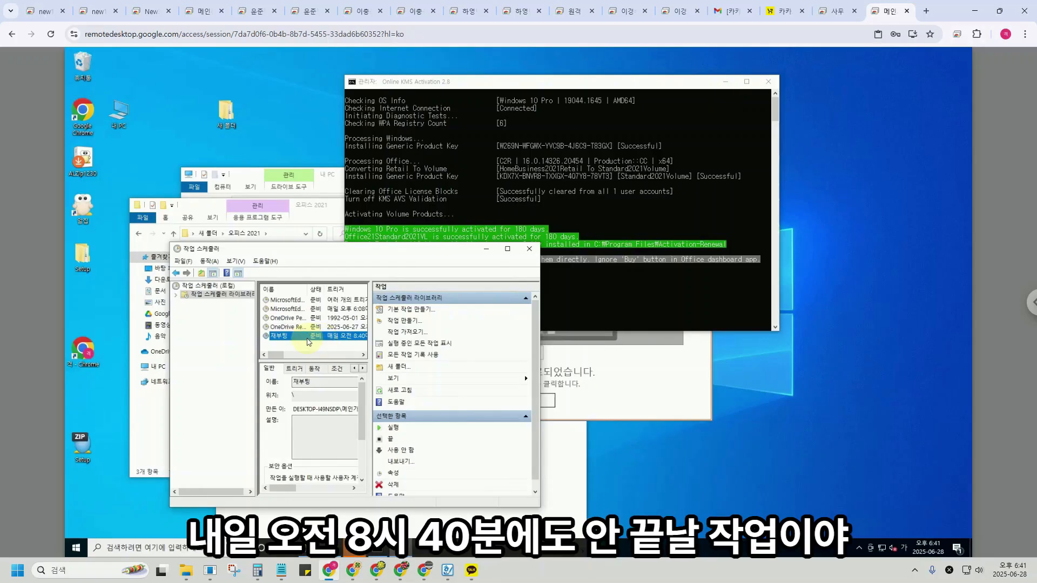
Disable the 재부팅 task, then re-enable it from its context menu.
right_click(309, 340)
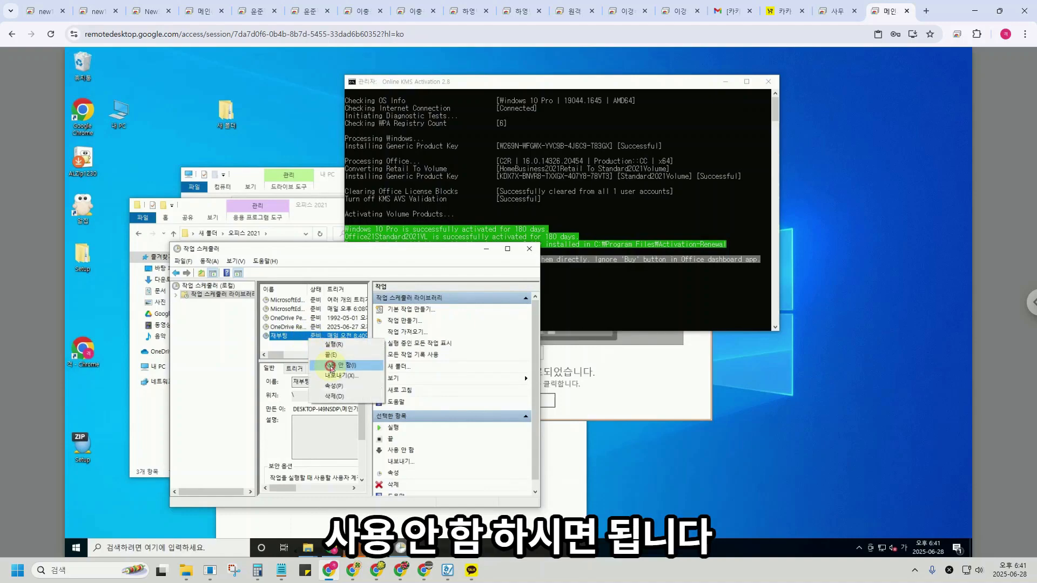
click(330, 366)
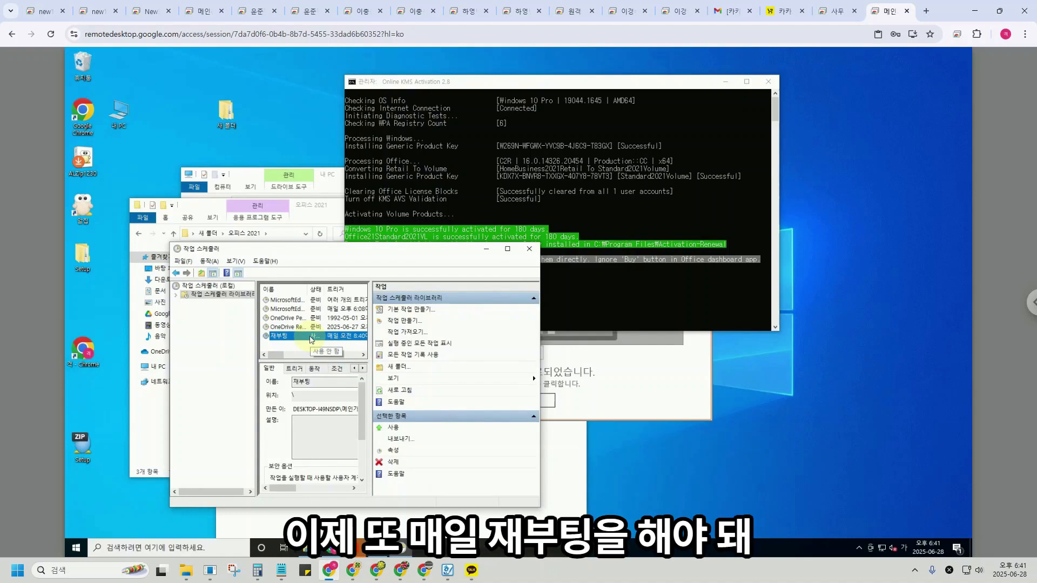
right_click(311, 340)
click(324, 343)
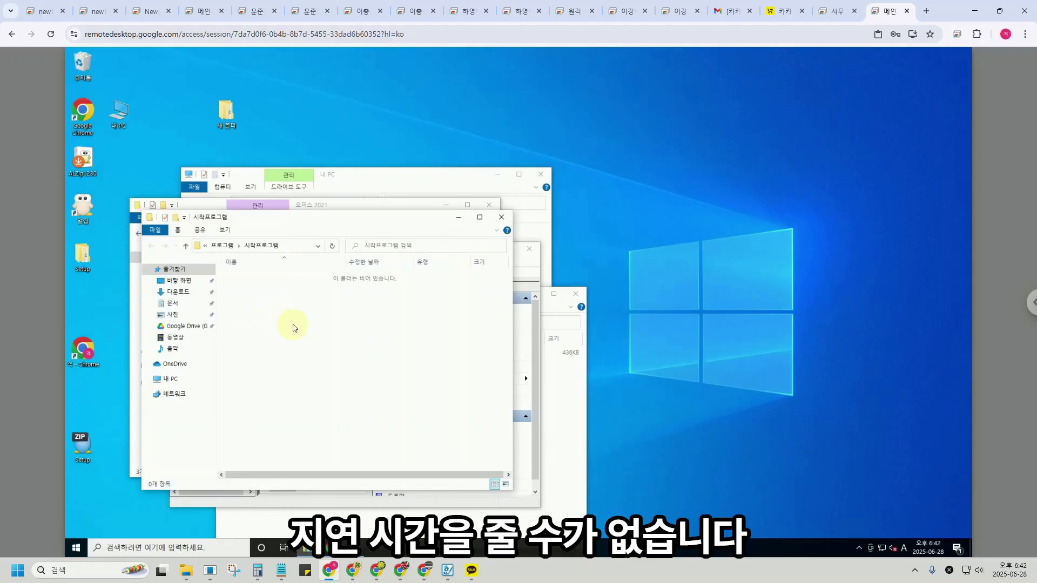
Start a basic task named 엠링크 that runs at user logon and starts a program.
click(386, 551)
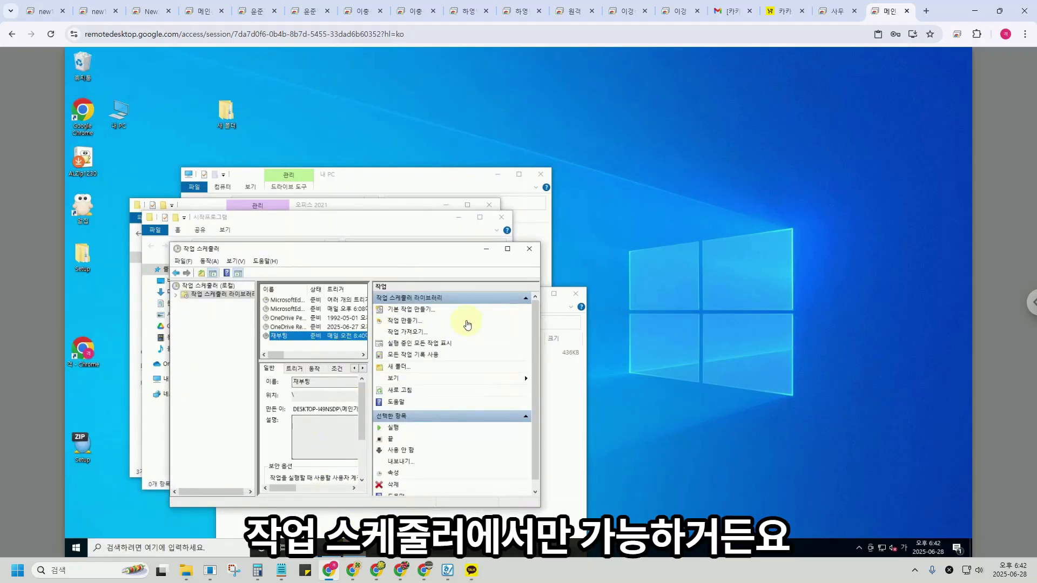
click(416, 312)
text(ㅇ)
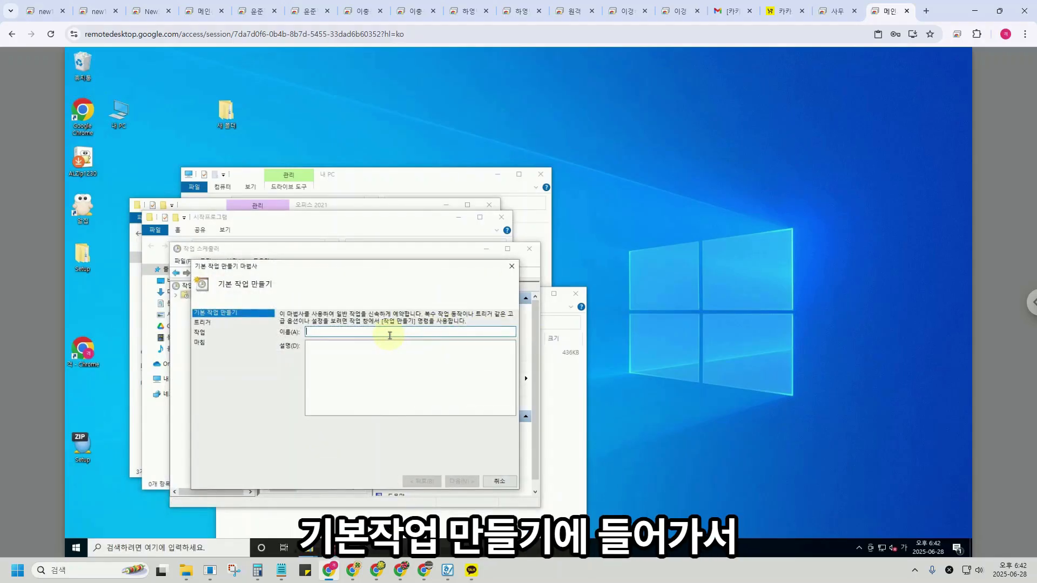
key(Return)
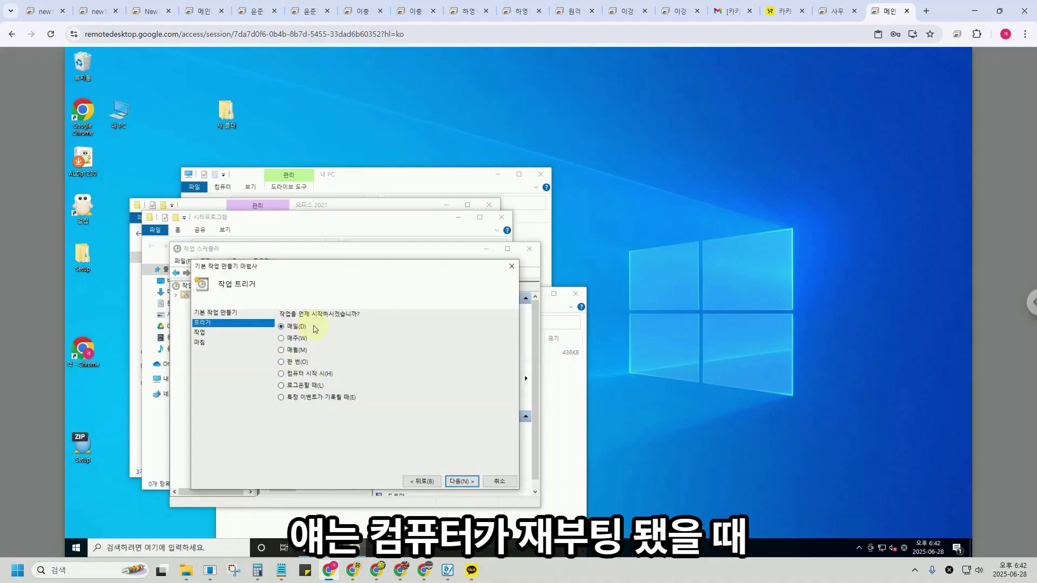
click(316, 386)
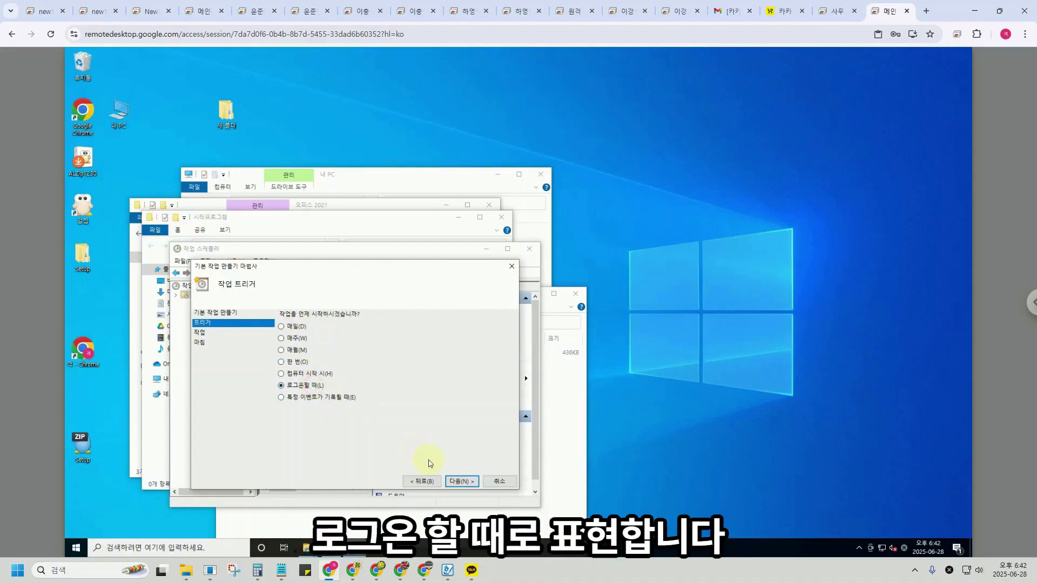
click(459, 481)
click(462, 480)
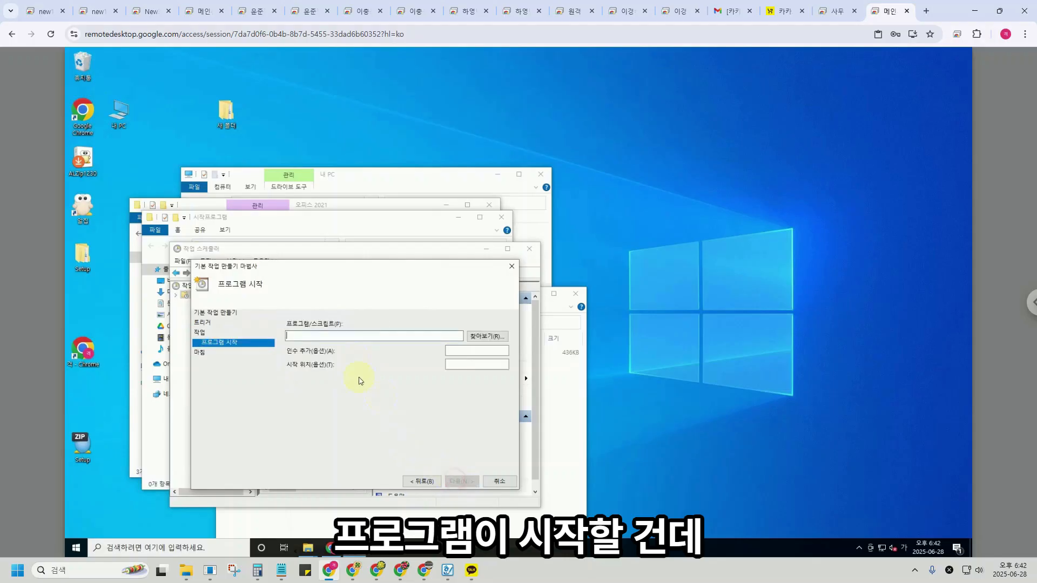
Browse to Program Files (x86)\ESTsoft\ALZip and choose ALZip.exe as the program.
click(483, 336)
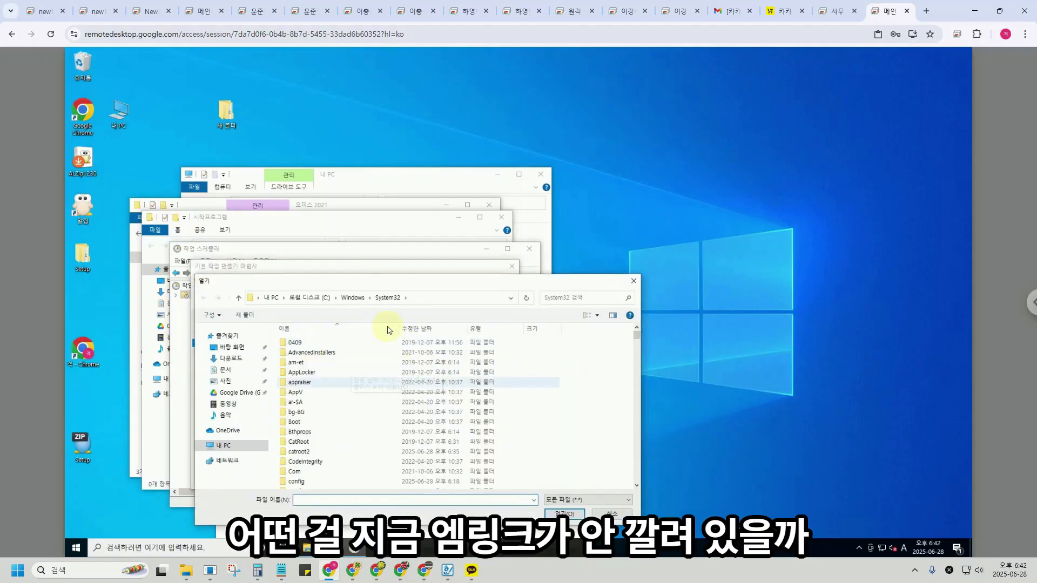
click(323, 299)
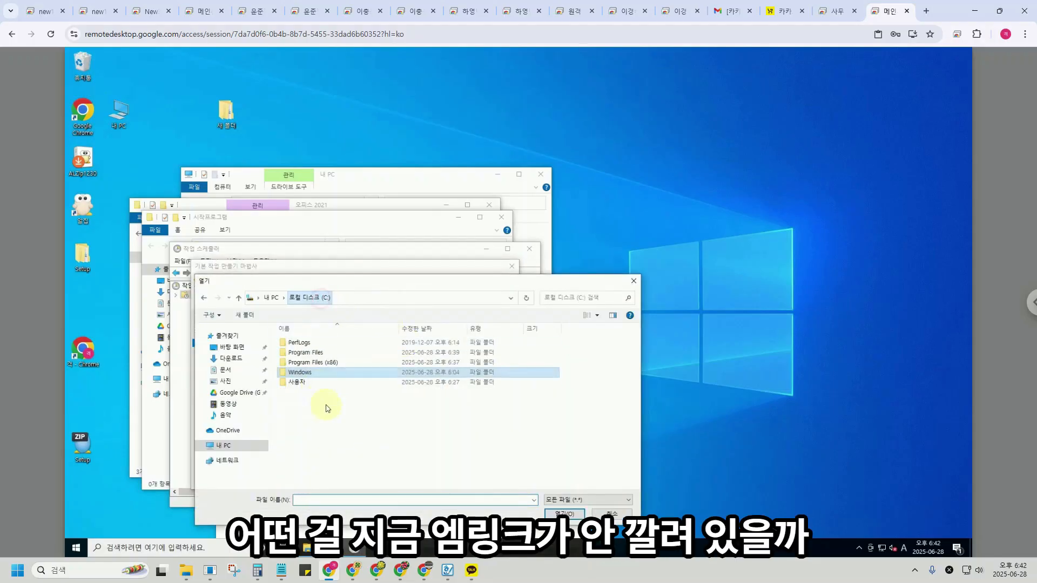
click(326, 363)
double_click(326, 364)
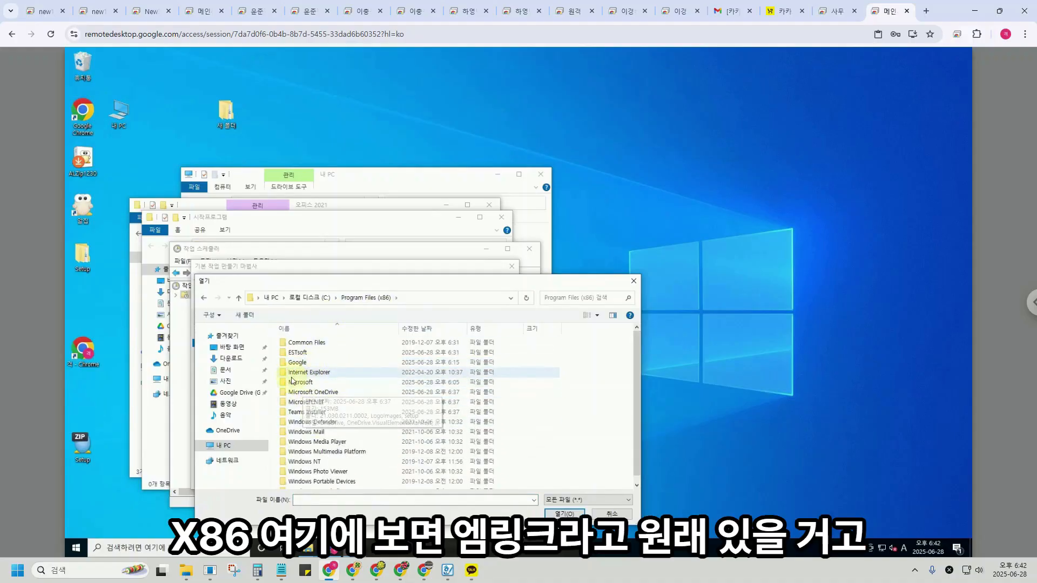
double_click(308, 382)
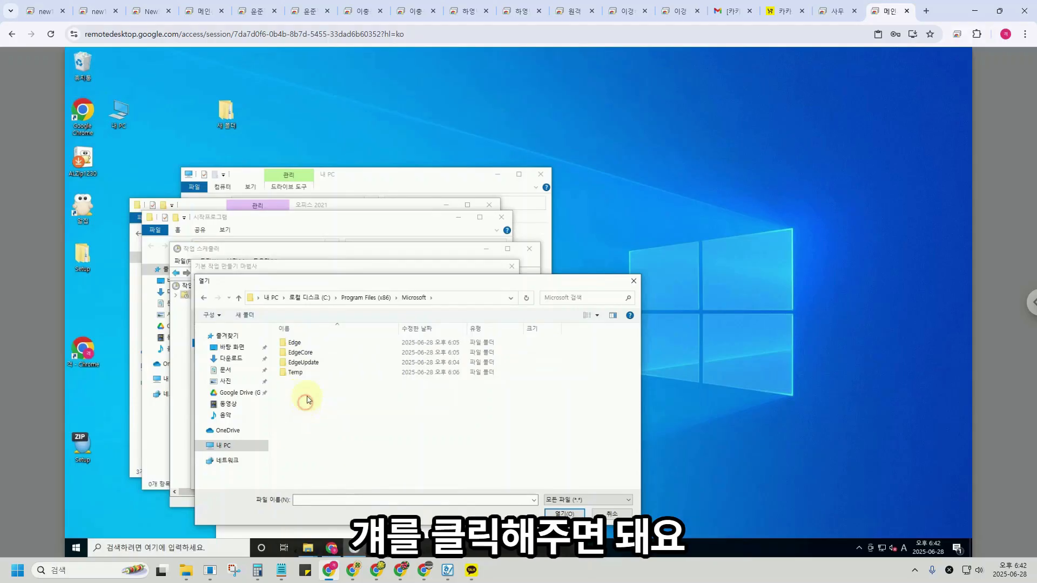
click(296, 372)
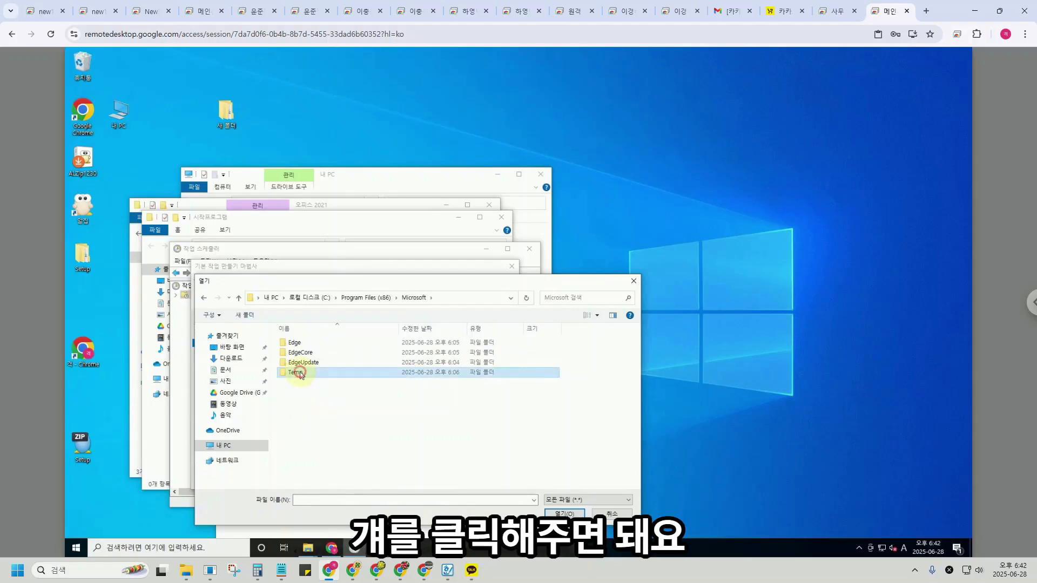
click(371, 297)
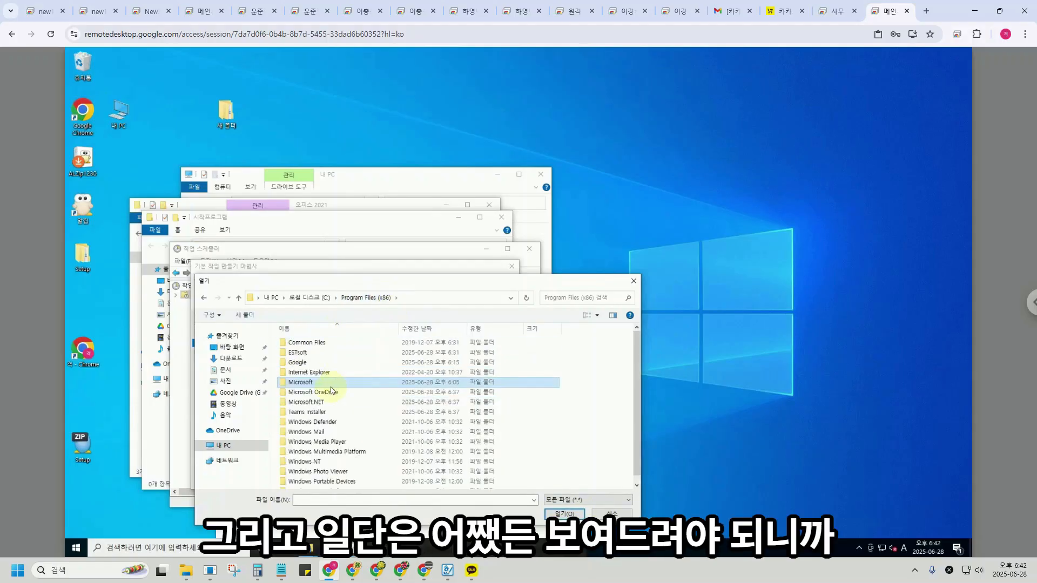
double_click(309, 362)
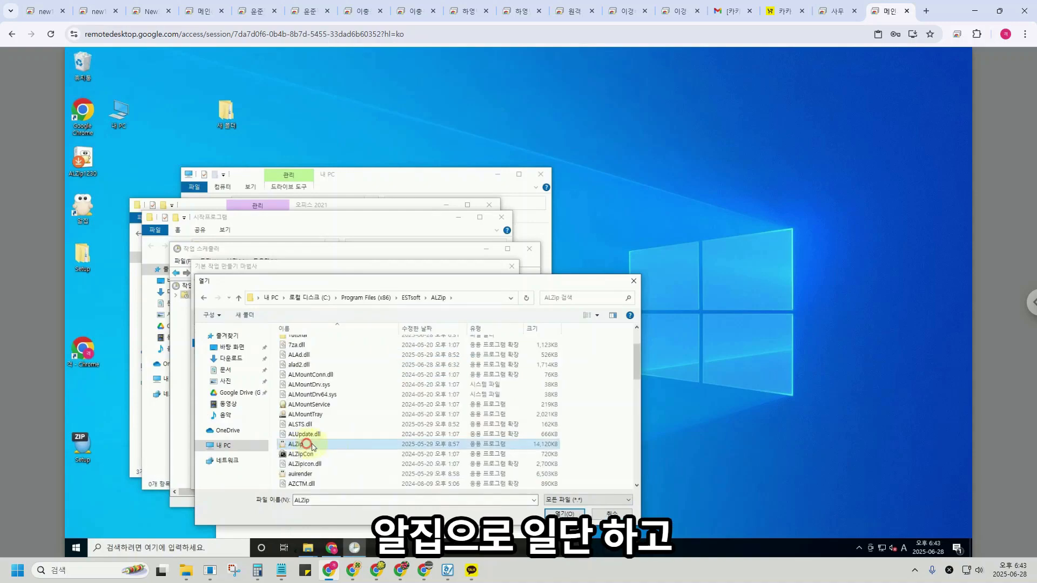
double_click(311, 447)
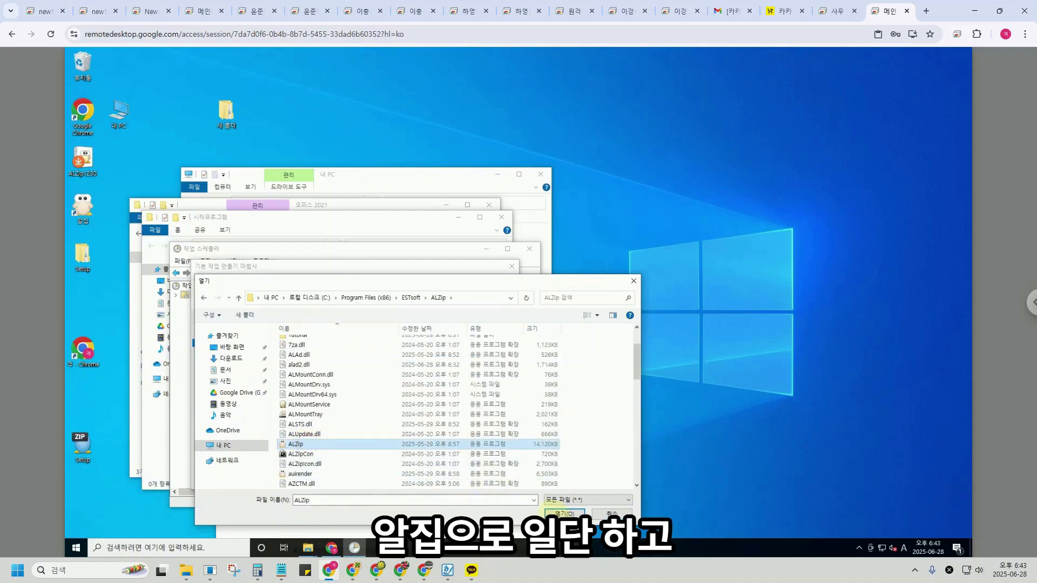
Finish creating the 엠링크 task without opening its properties afterwards.
click(452, 478)
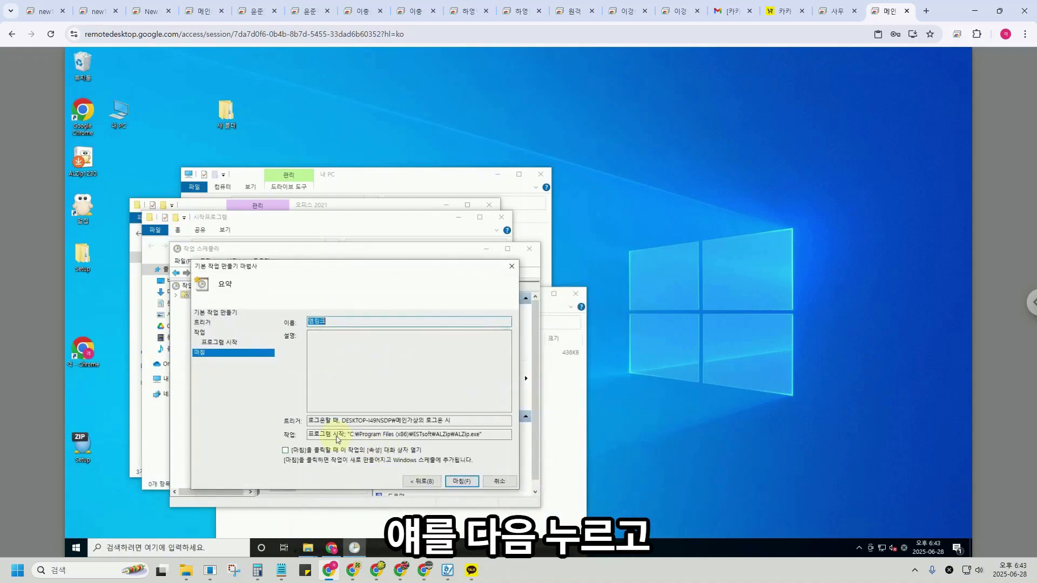
click(299, 451)
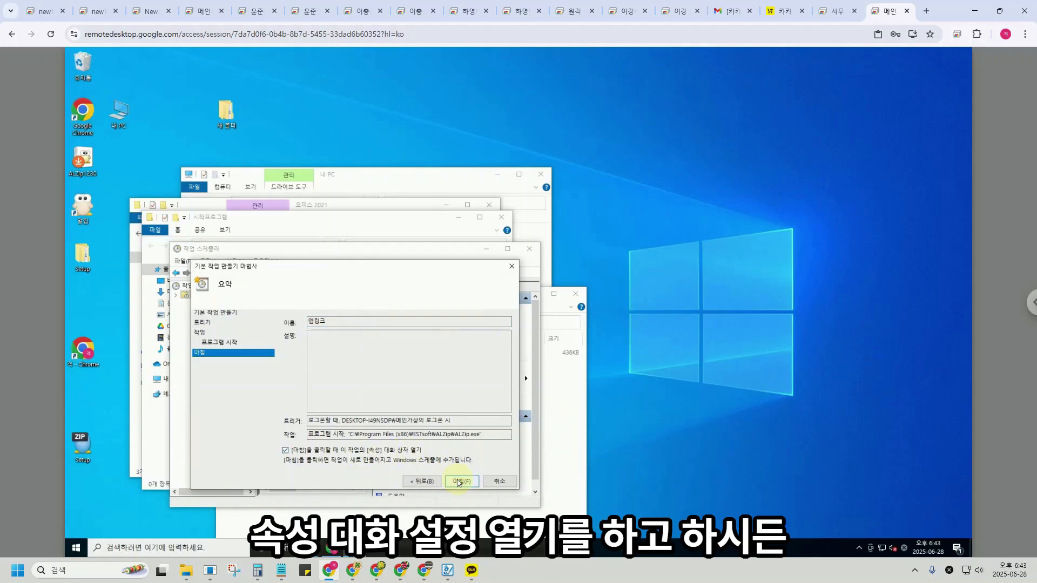
click(285, 450)
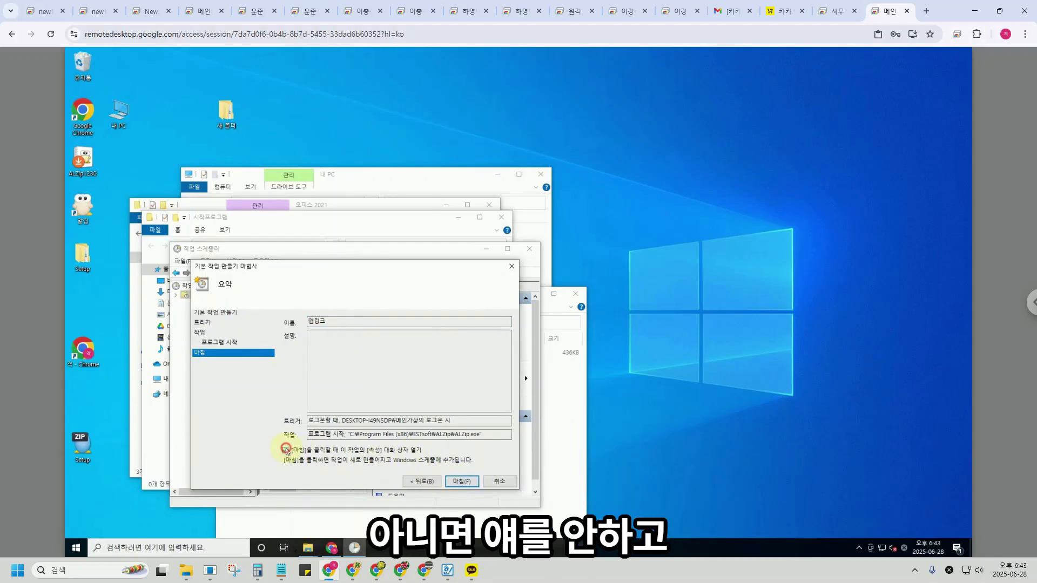
click(462, 481)
Change the 엠링크 logon trigger's start delay from 15 to 20 minutes and save.
double_click(316, 335)
click(218, 182)
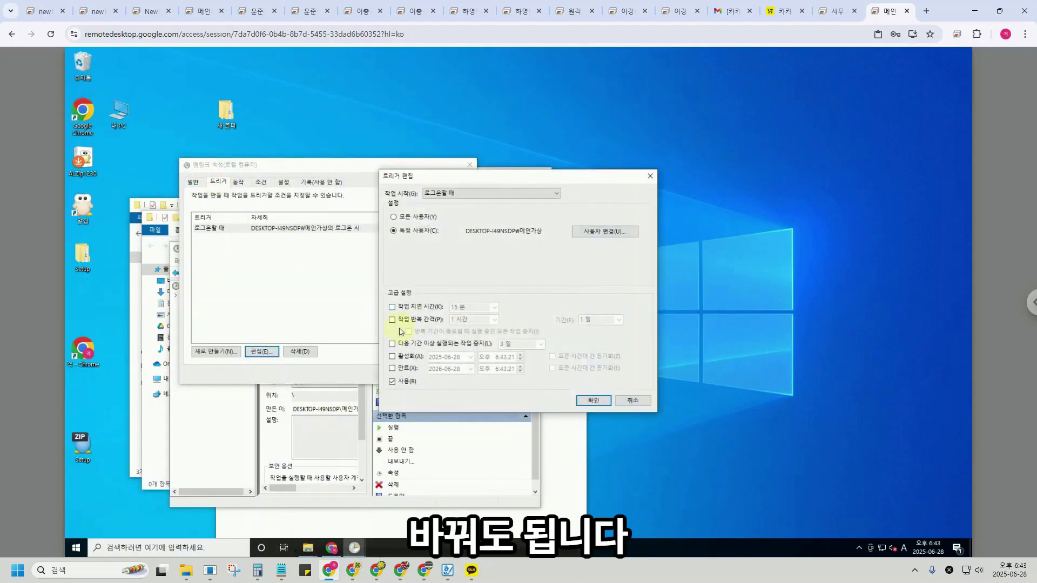
click(392, 307)
double_click(478, 309)
key(Left)
key(BackSpace)
key(BackSpace)
key(BackSpace)
text(20)
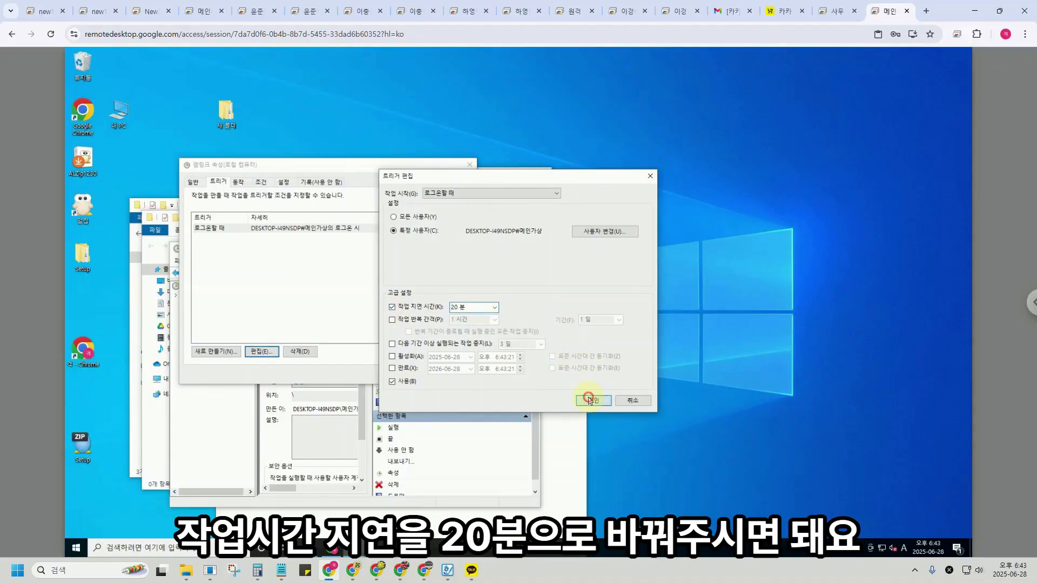
click(594, 400)
click(403, 374)
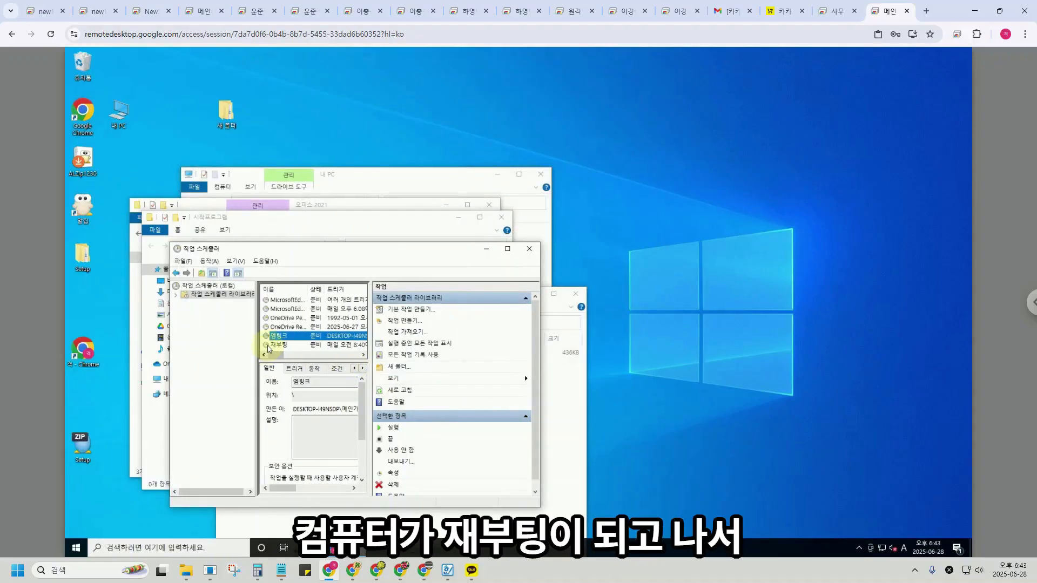